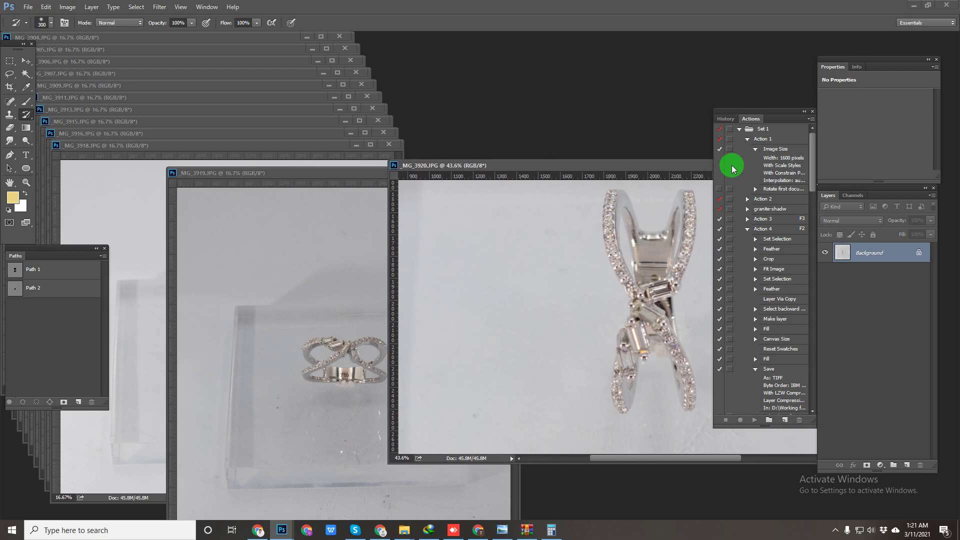
Step: Reposition and zoom the _MG_3920 and _MG_3919 photos to examine both rings up close, and select the Pen tool
drag(463, 165, 211, 146)
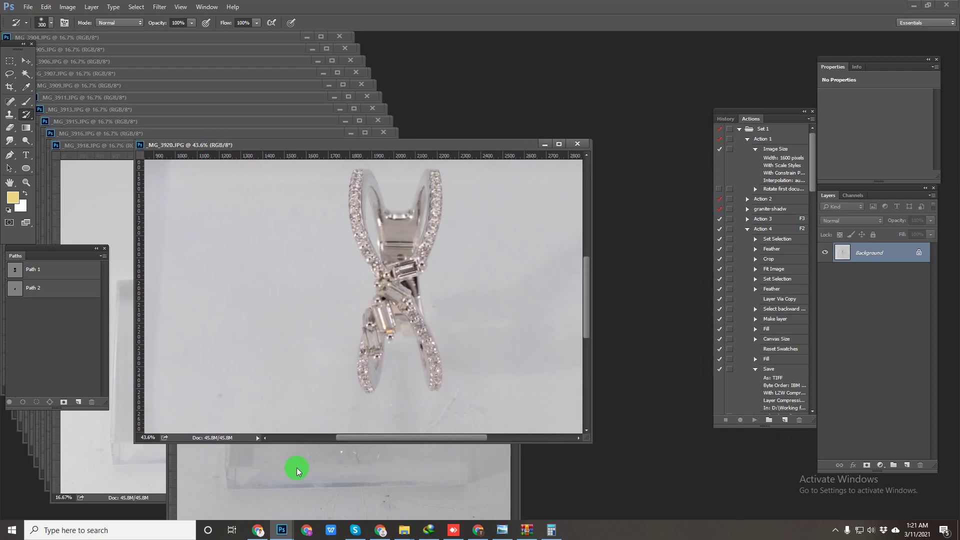
drag(374, 146, 679, 164)
mouse_move(361, 172)
mouse_down()
mouse_move(362, 154)
mouse_move(359, 162)
mouse_up()
drag(331, 360, 364, 392)
key(p)
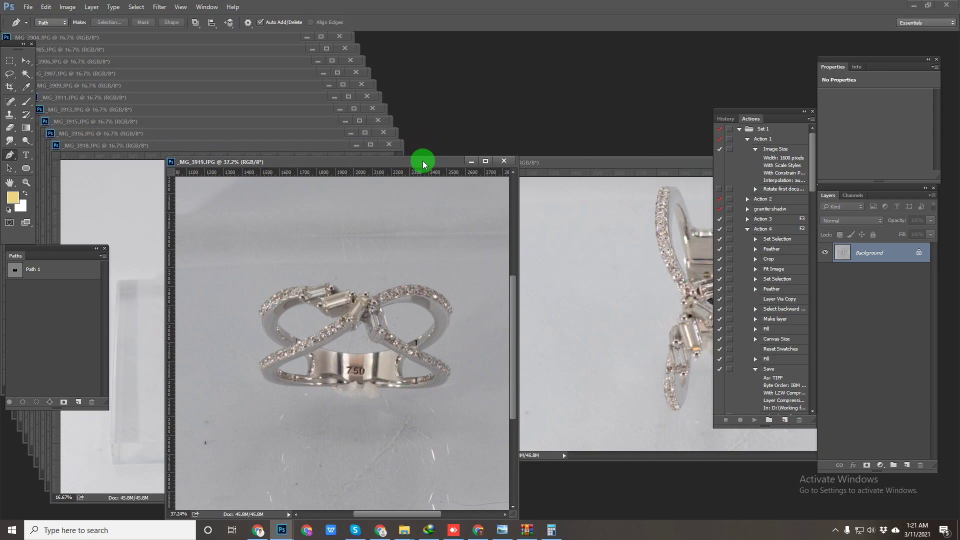
drag(425, 160, 403, 135)
Step: Switch to the 6th batch folder in File Explorer and open the finished ring image _MG_3803
mouse_move(404, 530)
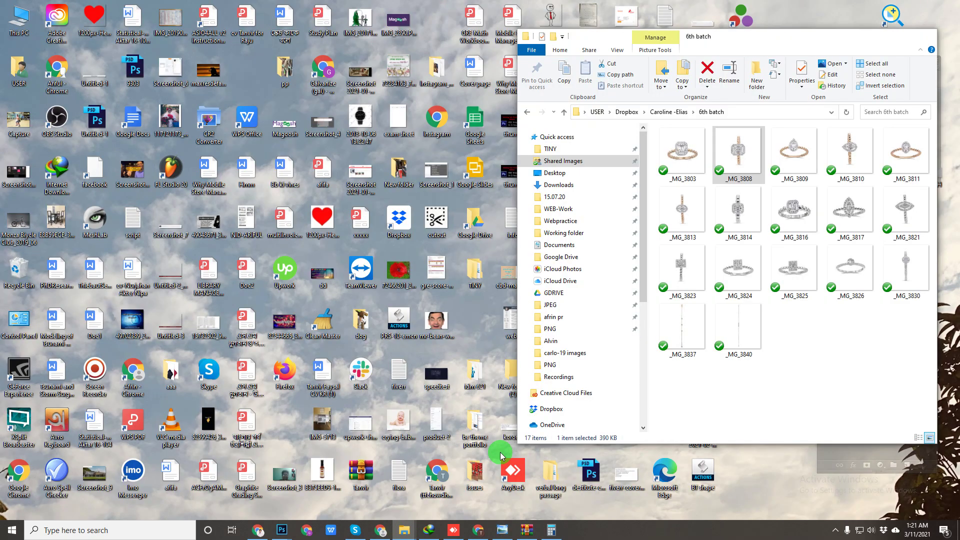
click(429, 493)
click(892, 32)
click(188, 162)
click(172, 125)
double_click(172, 125)
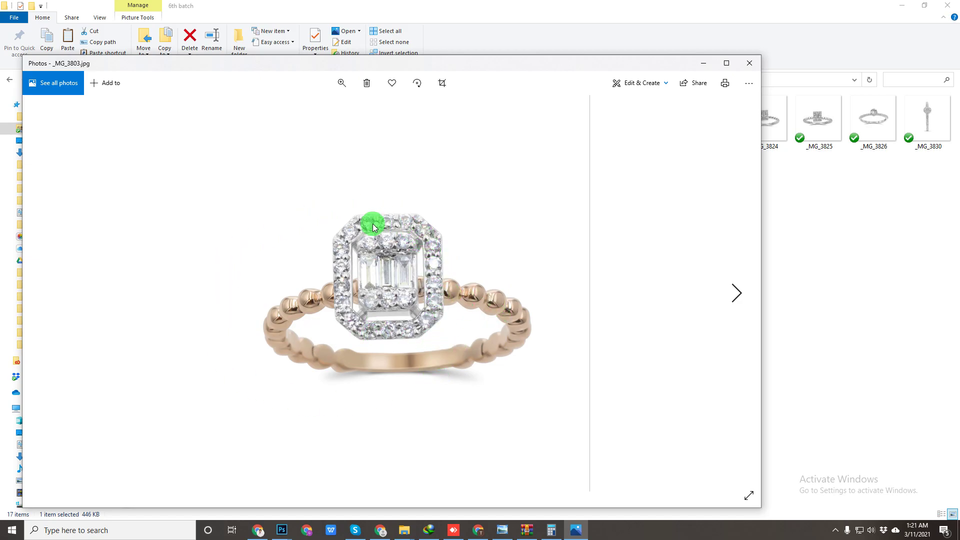
Step: Browse the finished ring images up to _MG_3810, examine its stones close up and close the viewer
key(Right)
key(Right)
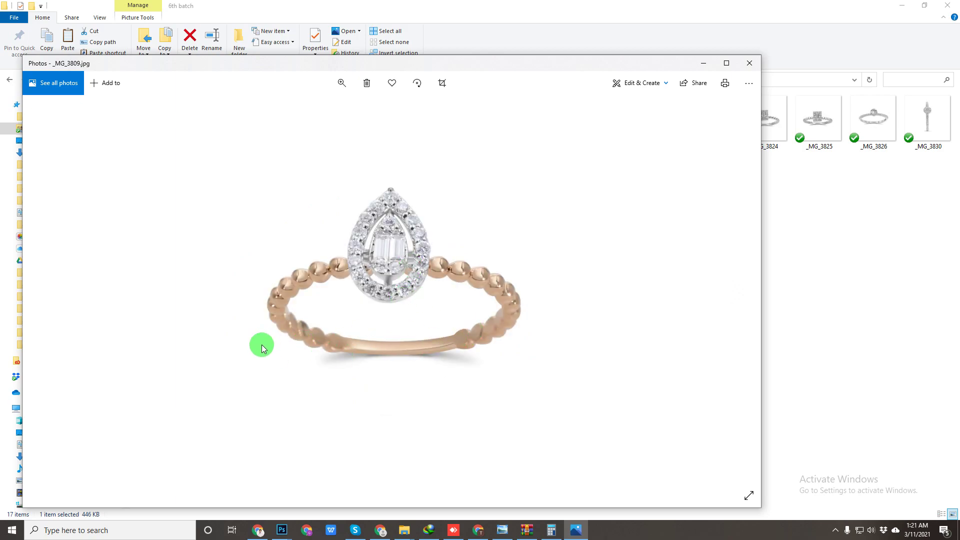
key(Right)
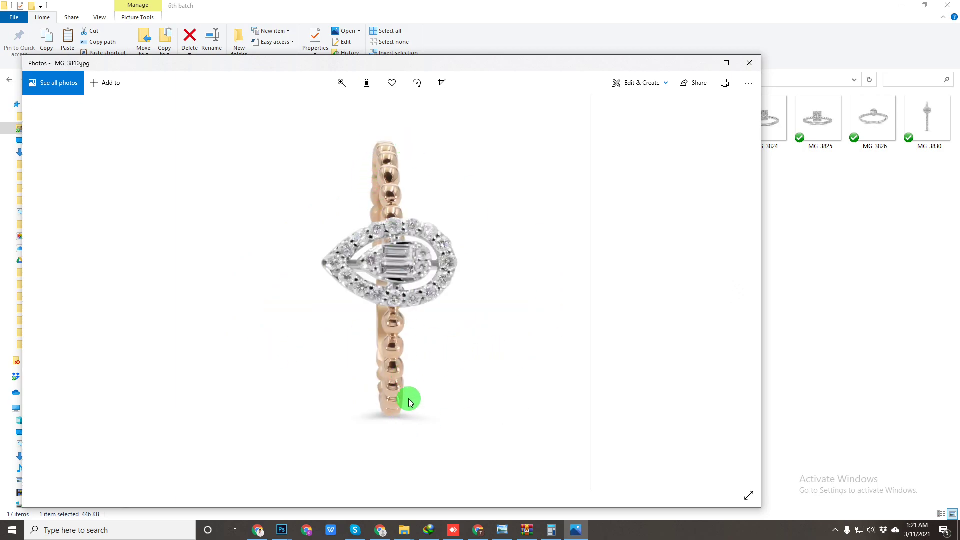
scroll(413, 218, up, 3)
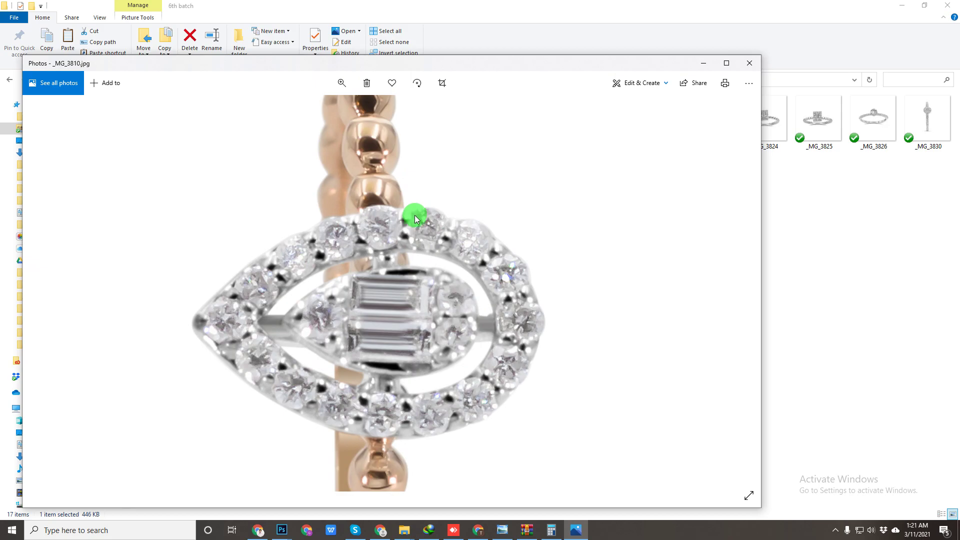
key(Right)
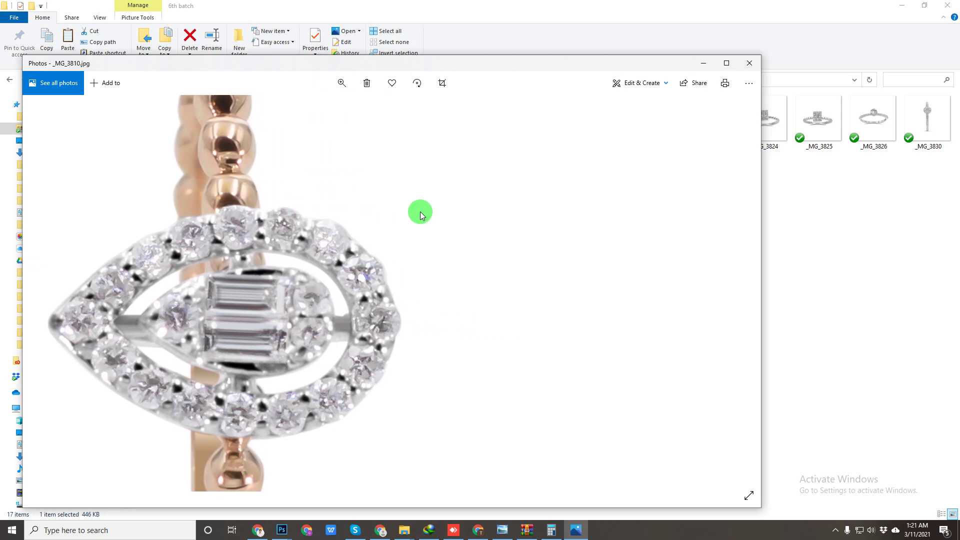
click(752, 63)
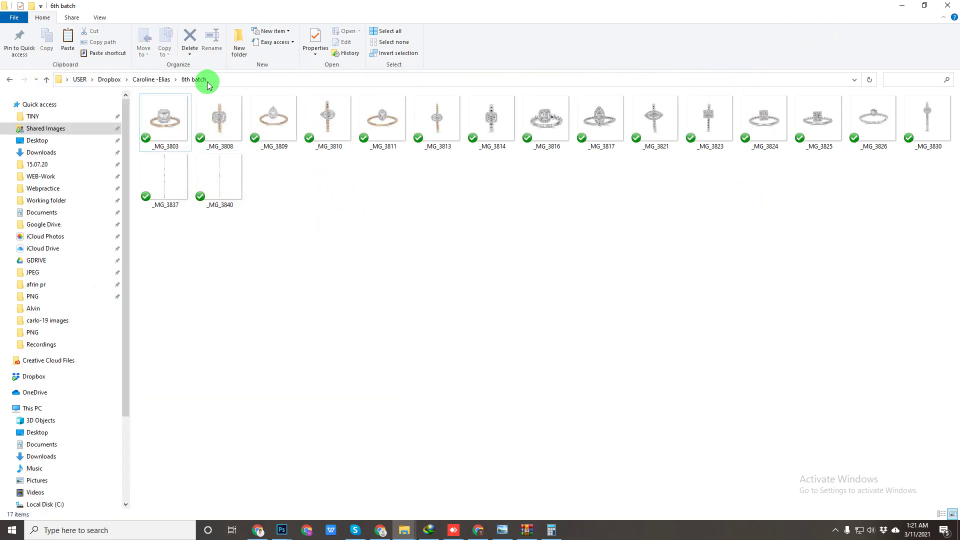
Step: Show the images in the 6th batch folder and in the 5th batch folder as extra large icons
click(100, 17)
click(121, 33)
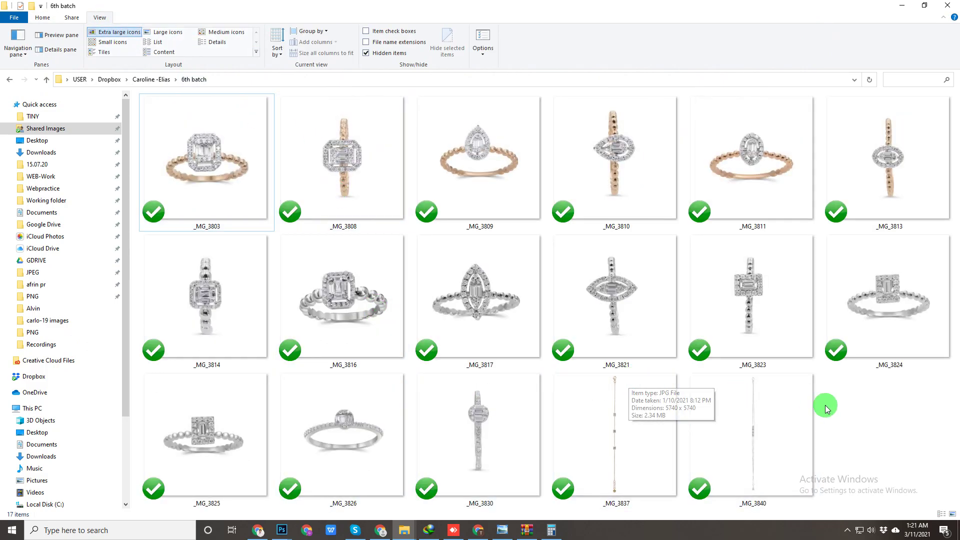
key(BackSpace)
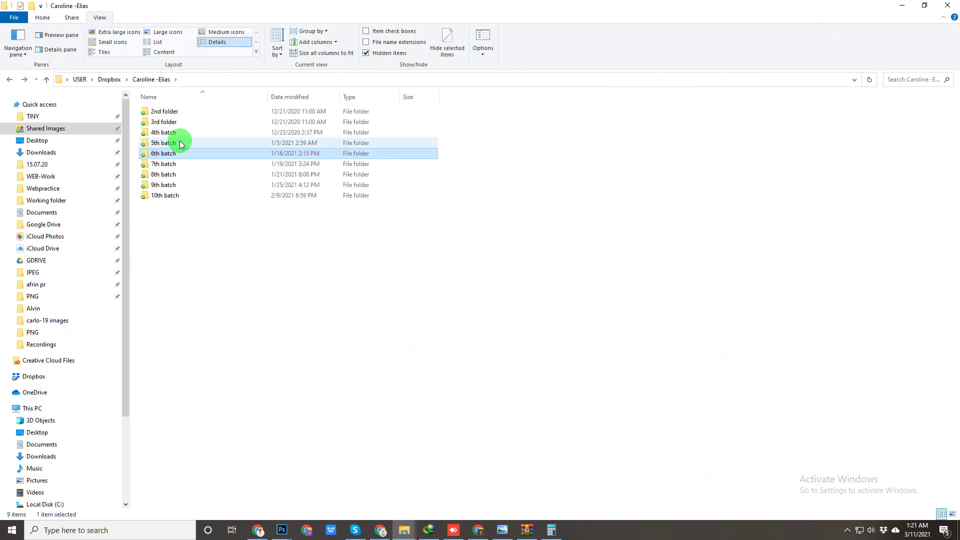
double_click(179, 142)
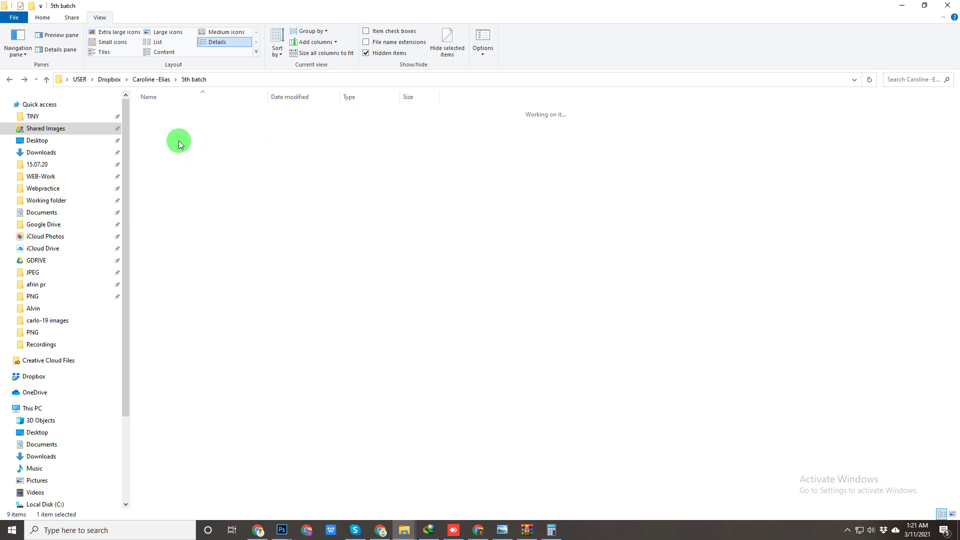
click(120, 31)
Step: View the finished rings in the 5th batch folder from _MG_3801 back to _MG_3794 and close the viewer
double_click(463, 341)
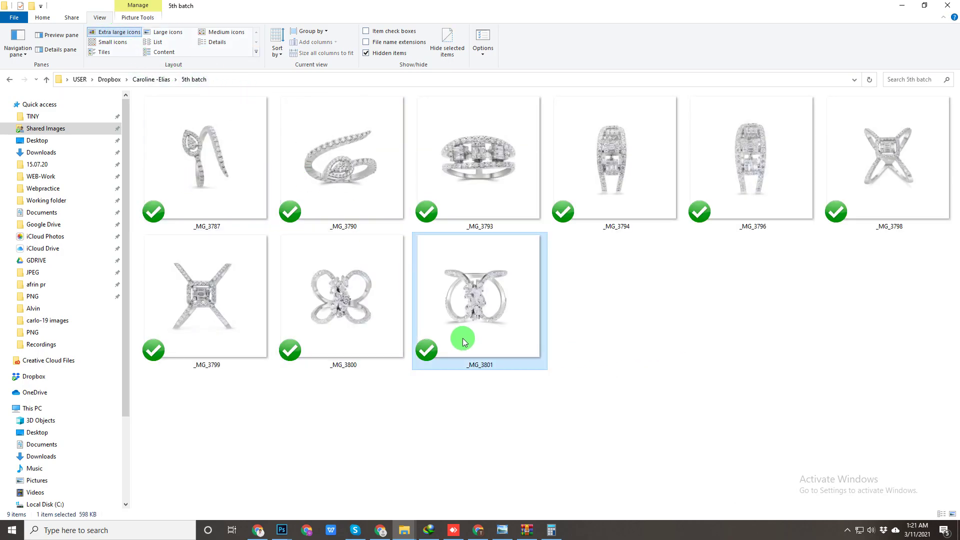
key(Left)
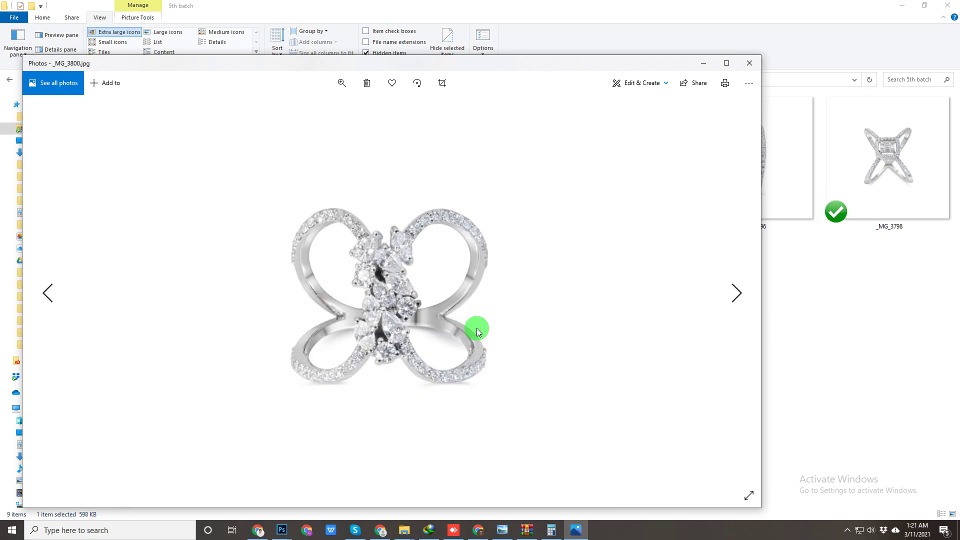
key(Left)
key(Left)
key(Left)
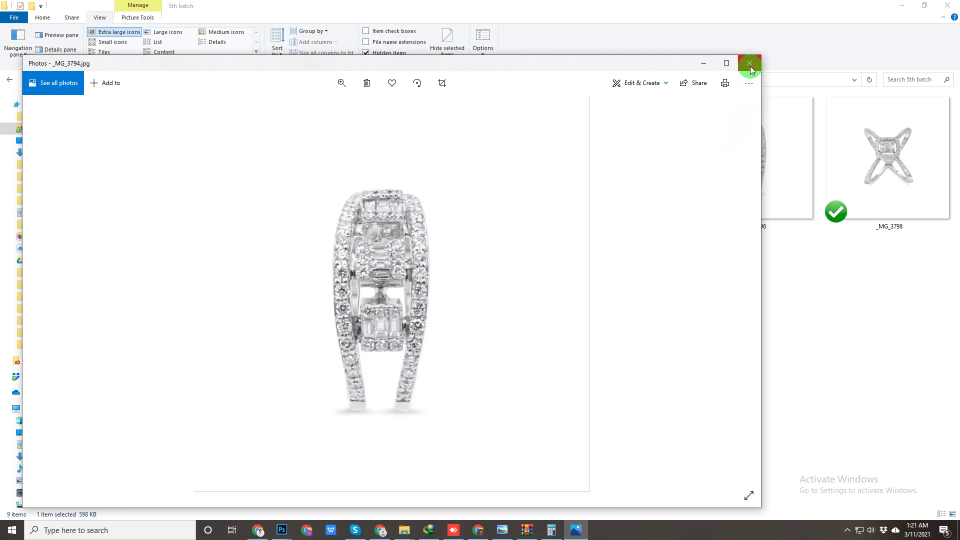
click(751, 66)
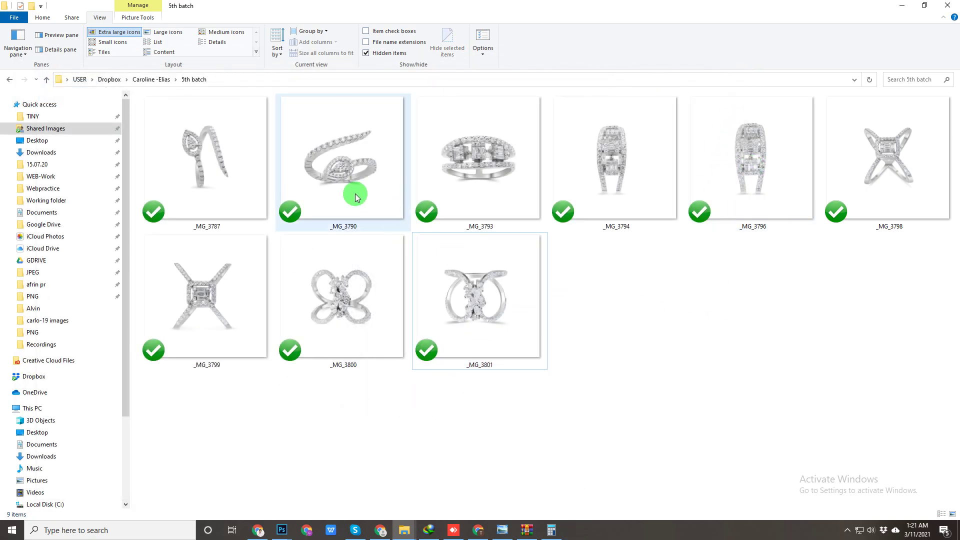
click(234, 141)
click(407, 473)
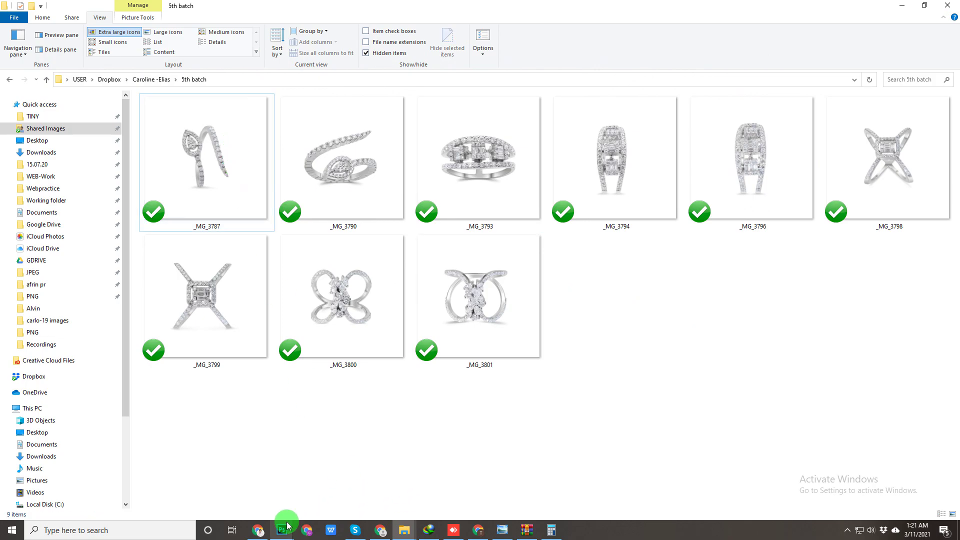
Step: Switch back to Photoshop and close all open images
click(282, 530)
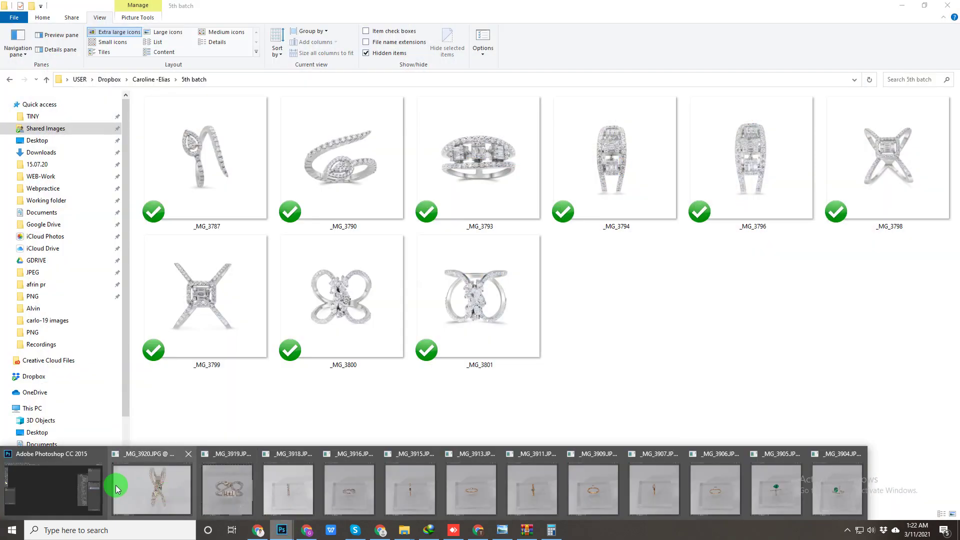
click(53, 471)
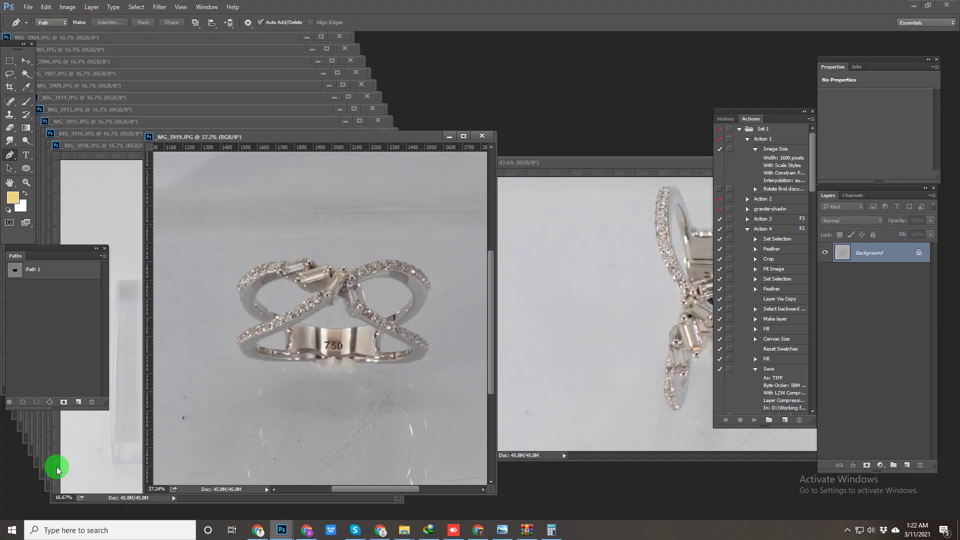
key(ctrl+alt+w)
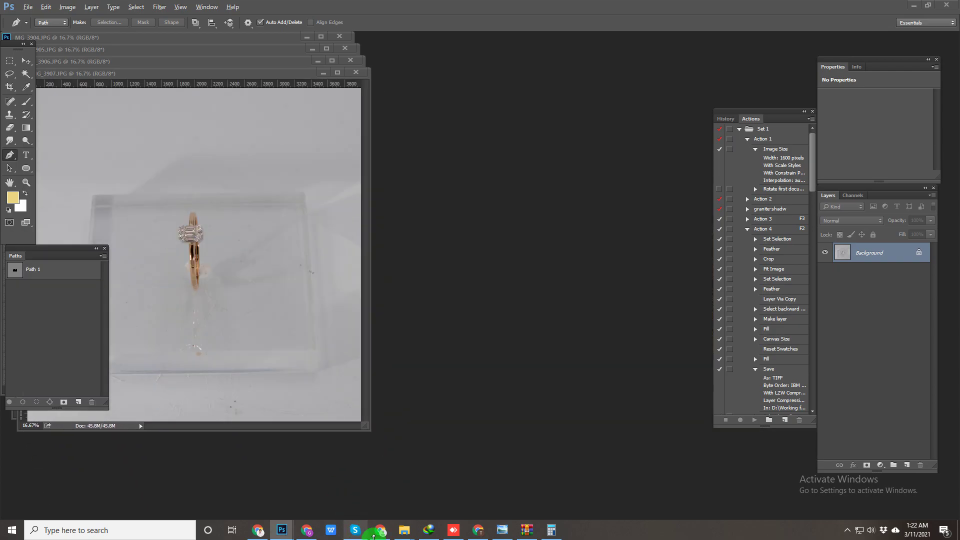
Step: Select _MG_3904, _MG_3916 and _MG_3919 in the Prs-121 folder and open them in Photoshop
mouse_move(408, 534)
click(369, 488)
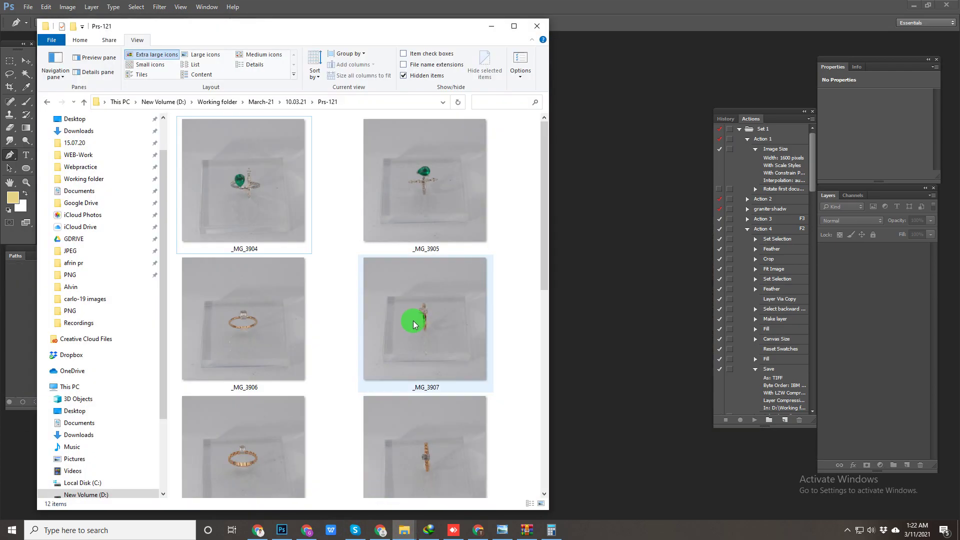
click(298, 185)
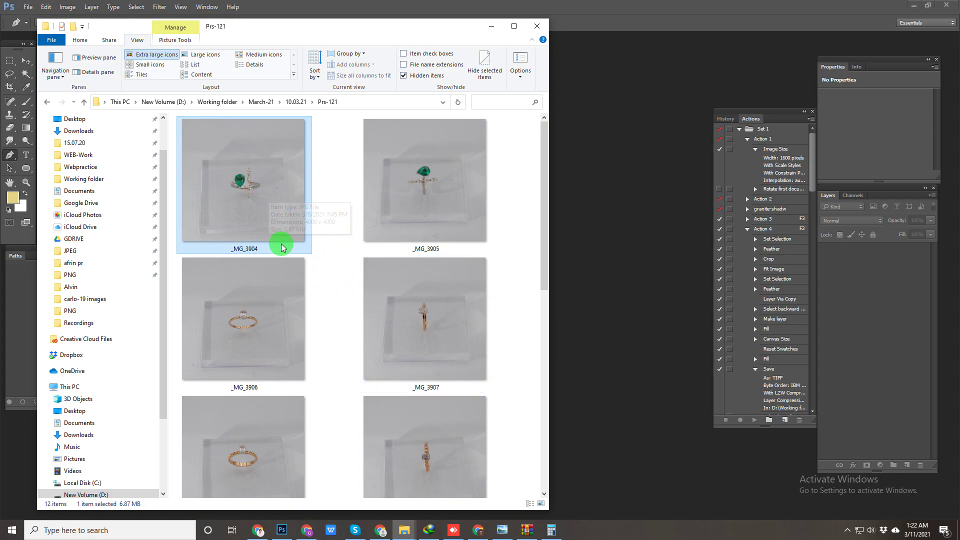
scroll(386, 363, down, 3)
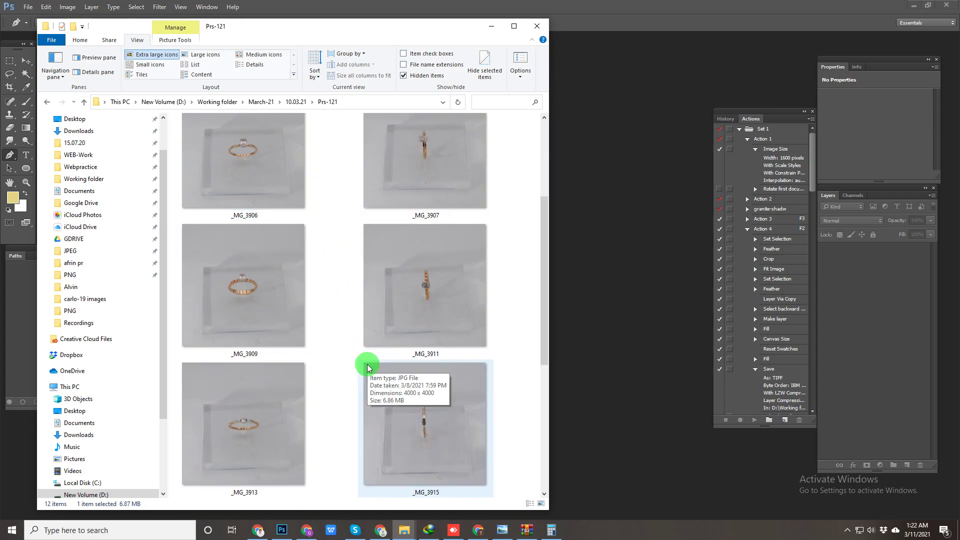
scroll(373, 466, down, 2)
scroll(371, 463, down, 2)
click(248, 310)
ctrl+click(251, 419)
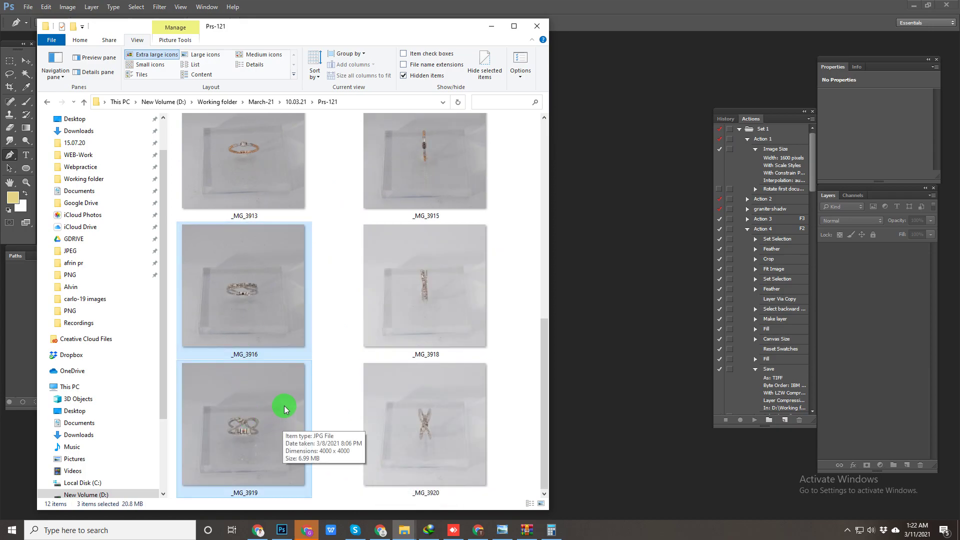
scroll(288, 409, up, 1)
double_click(257, 328)
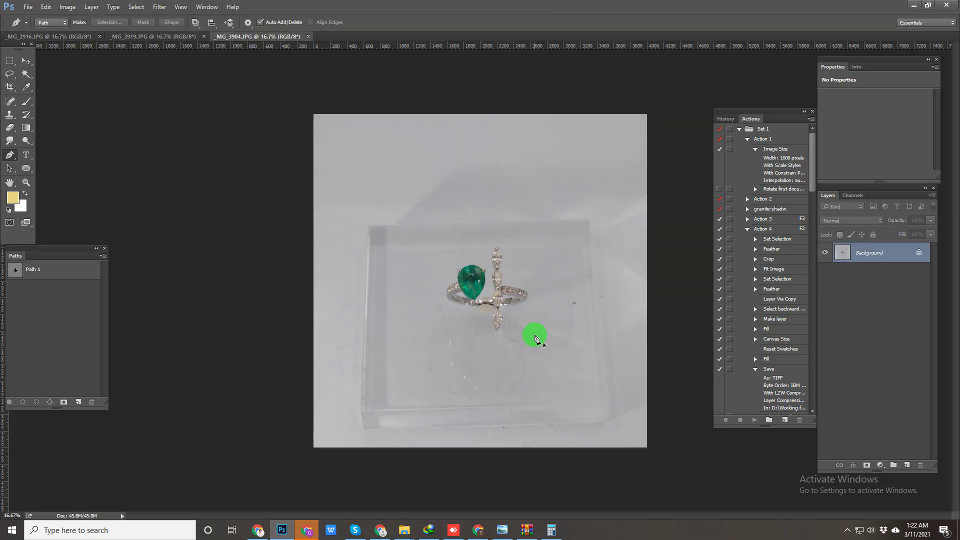
Step: Zoom in on the emerald ring in _MG_3904 and check the image's pixel dimensions
drag(486, 286, 560, 344)
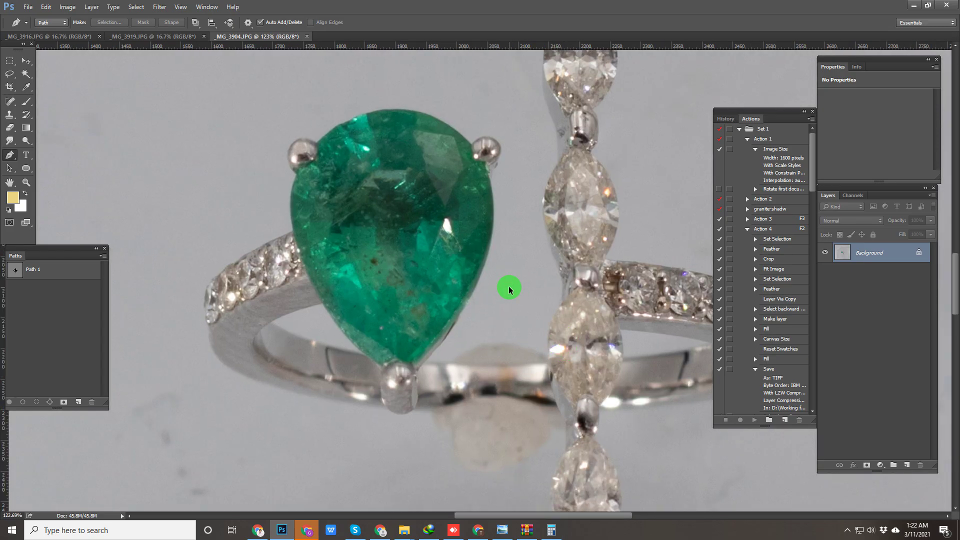
key(ctrl+alt+i)
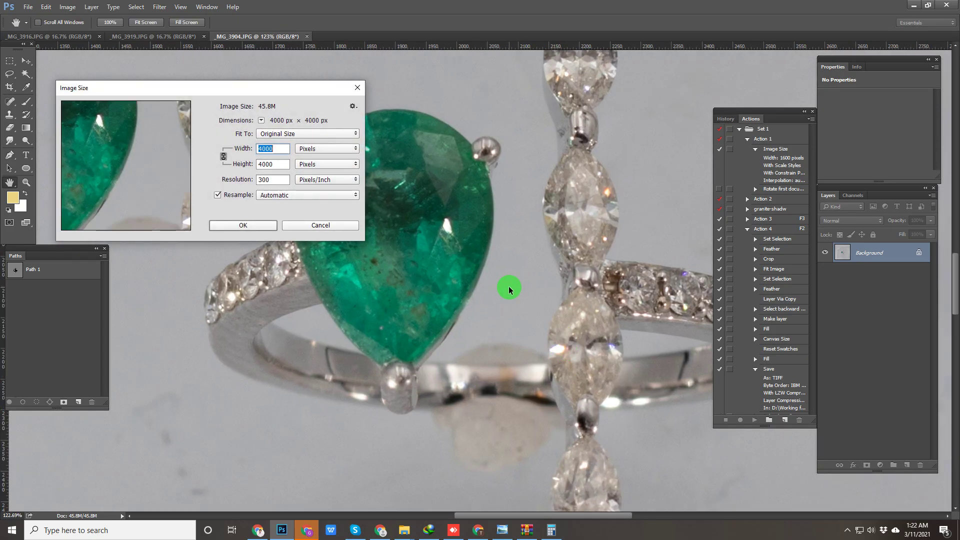
key(Escape)
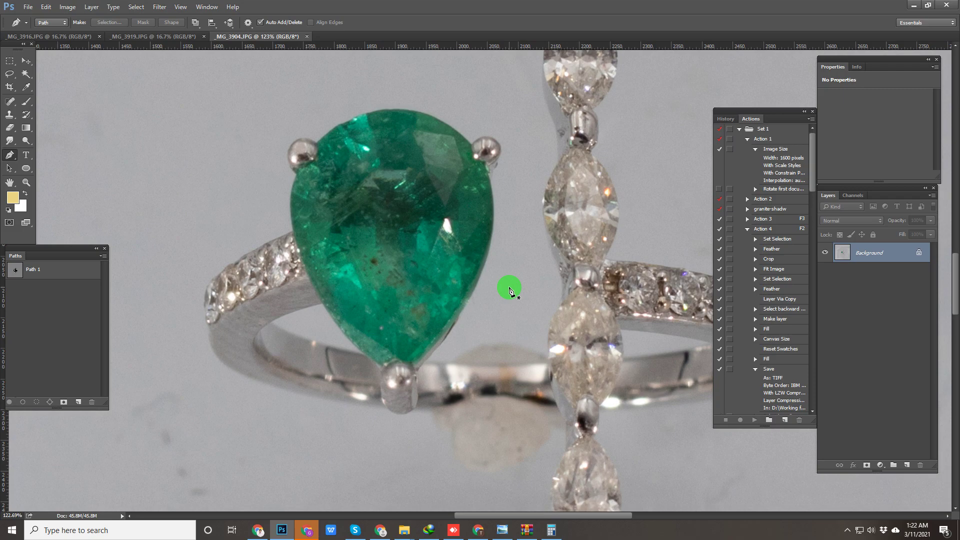
Step: Bring the finished image _MG_3790 from the 5th batch folder into Photoshop, check its pixel dimensions and close it
click(413, 526)
click(441, 505)
click(364, 214)
drag(319, 488, 839, 369)
key(ctrl+alt+i)
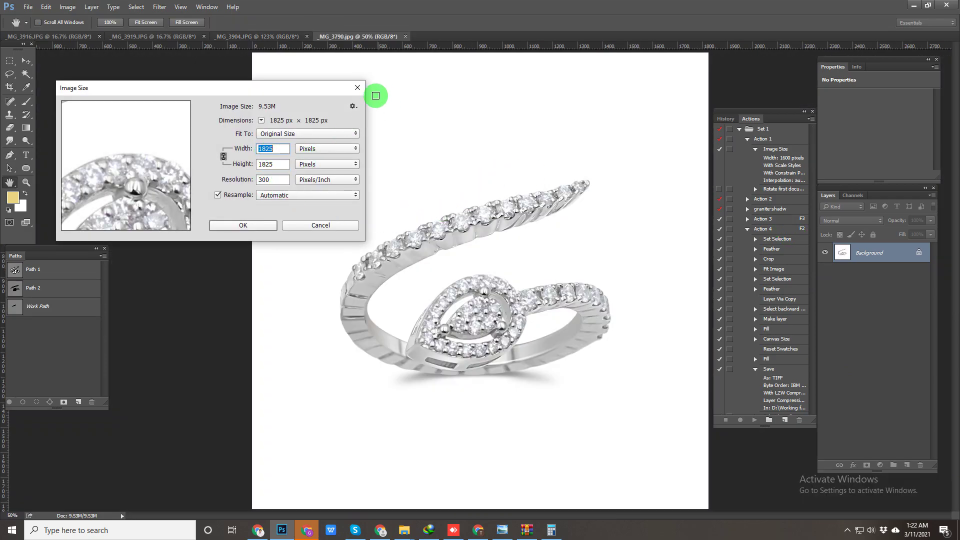
click(358, 90)
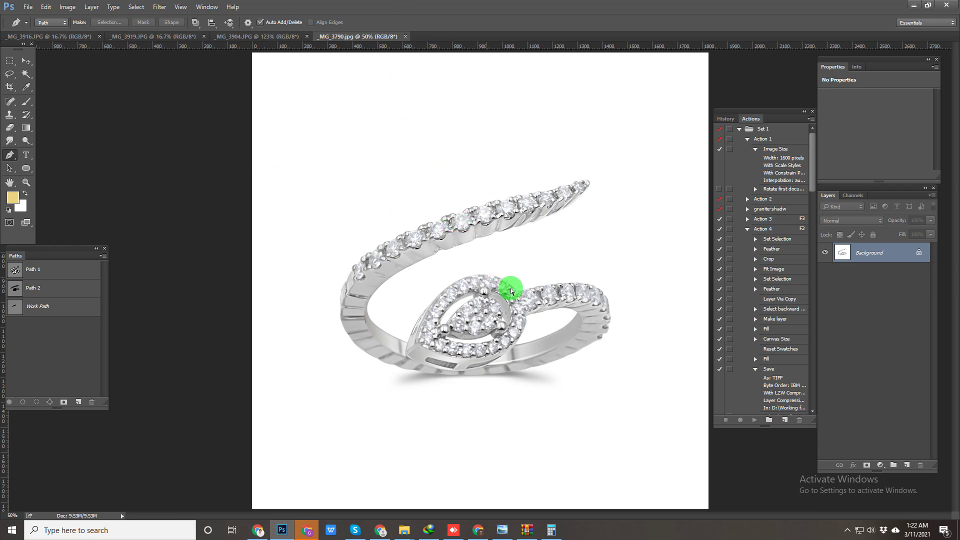
key(ctrl+w)
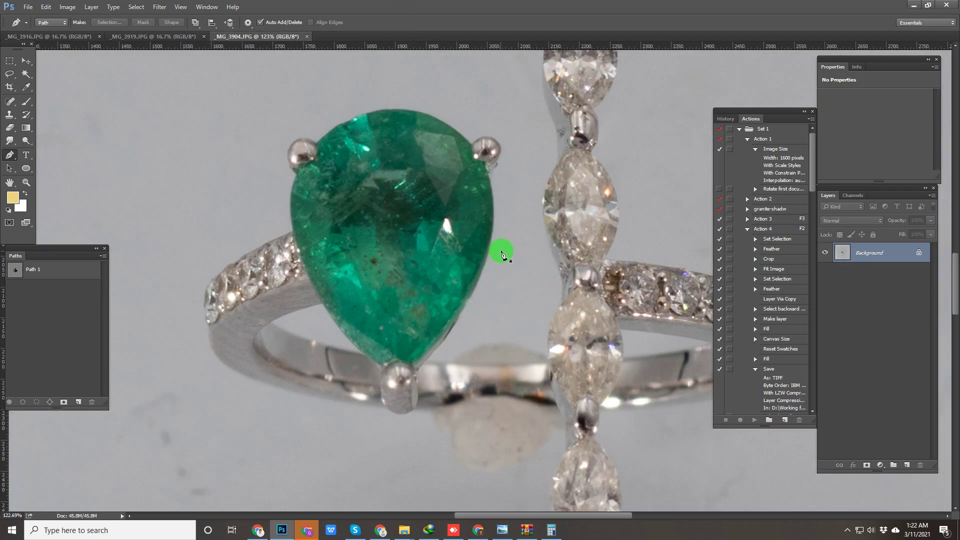
key(ctrl+alt+i)
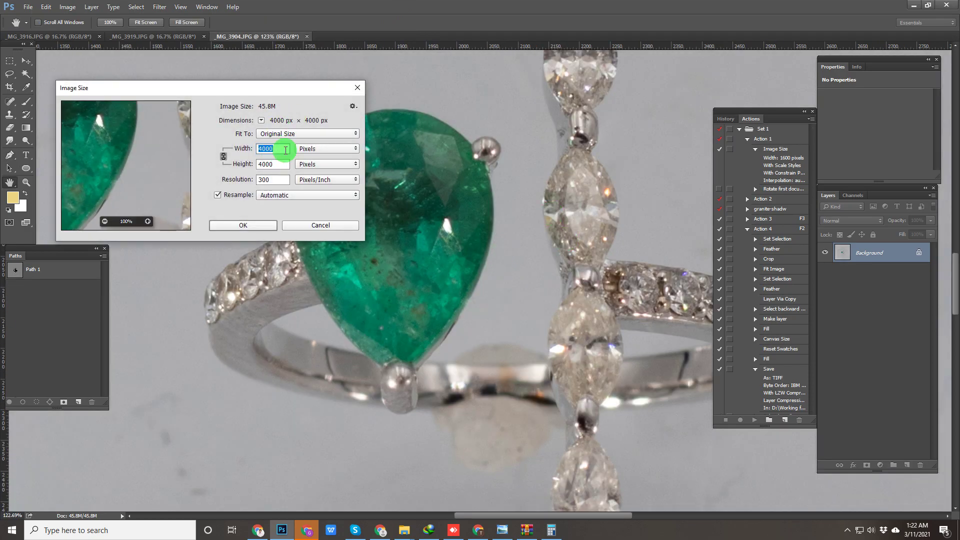
drag(276, 164, 224, 161)
key(Escape)
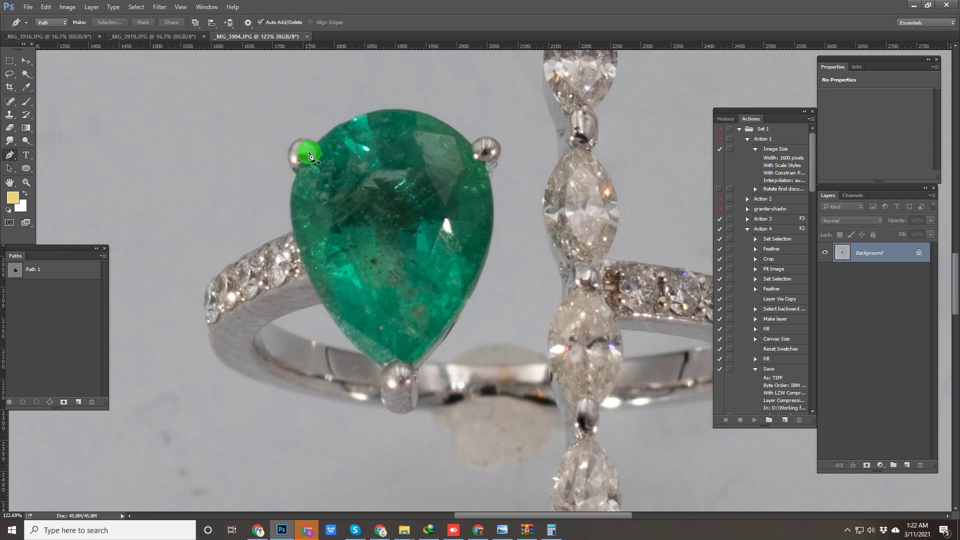
Step: Resize the _MG_3904 emerald ring photo to 2500 × 2500 pixels
key(ctrl+alt+i)
text(2500)
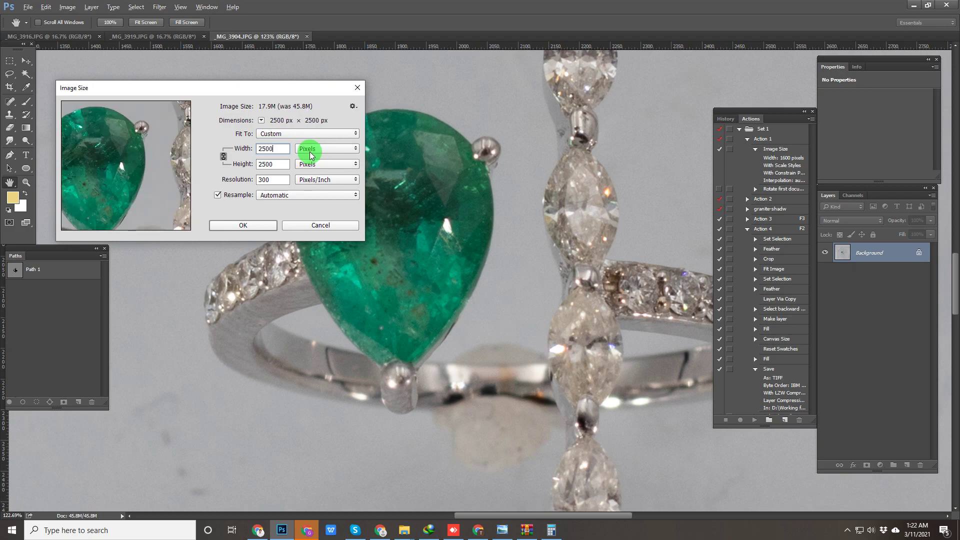
key(Return)
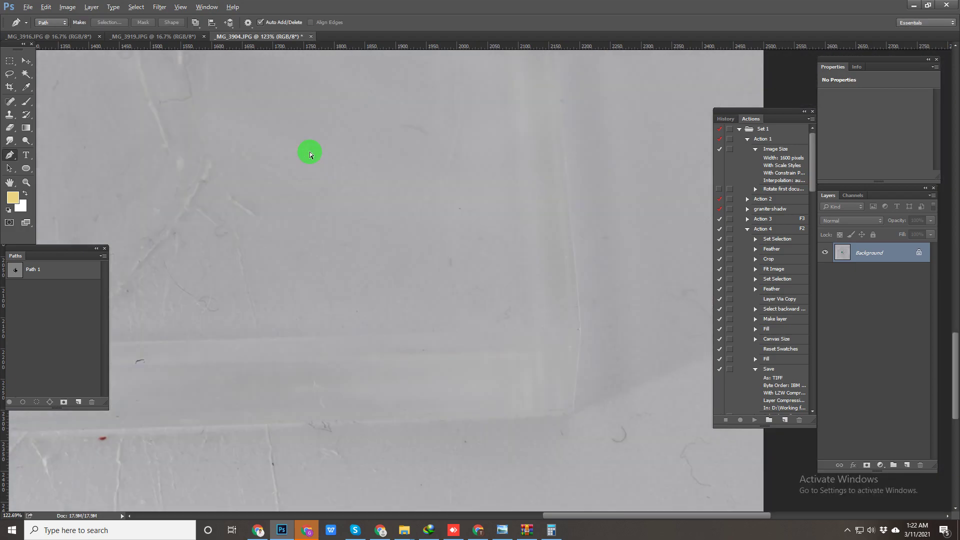
Step: Resize the _MG_3916 and _MG_3919 ring photos to 2500 × 2500 pixels each
key(ctrl+alt+i)
text(2500)
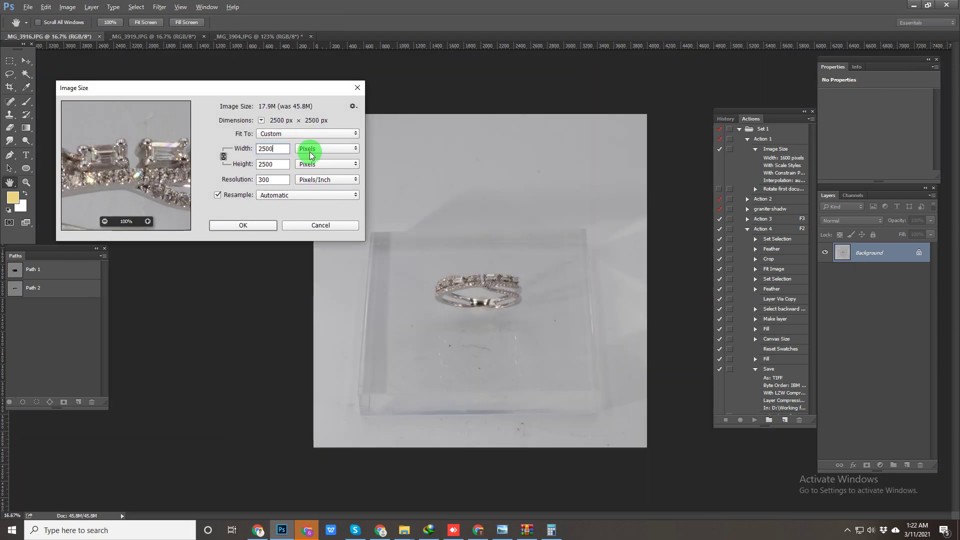
key(Return)
key(ctrl+Tab)
key(ctrl+alt+i)
text(2500)
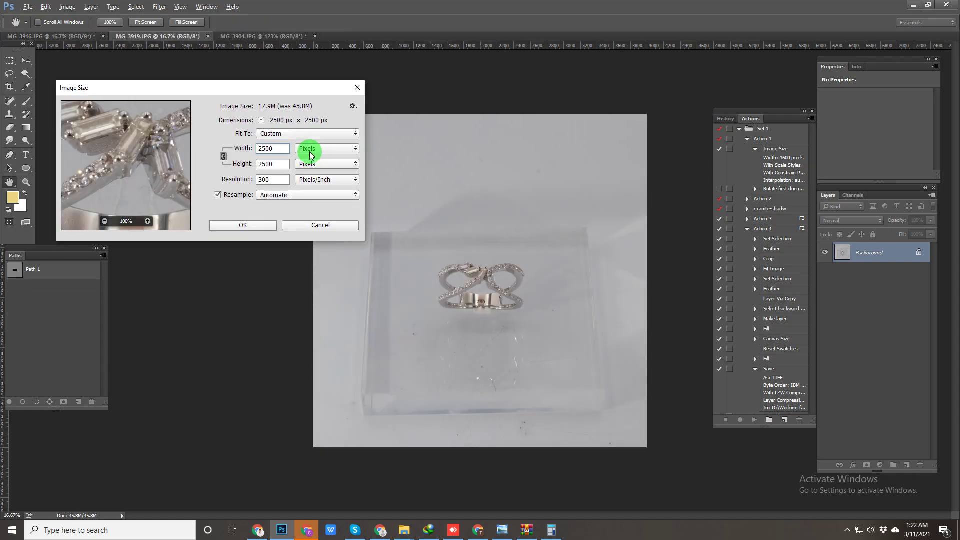
key(Return)
Step: Load Path 1 of _MG_3919 as a selection around the ring and feather it by 0.5 pixels
key(p)
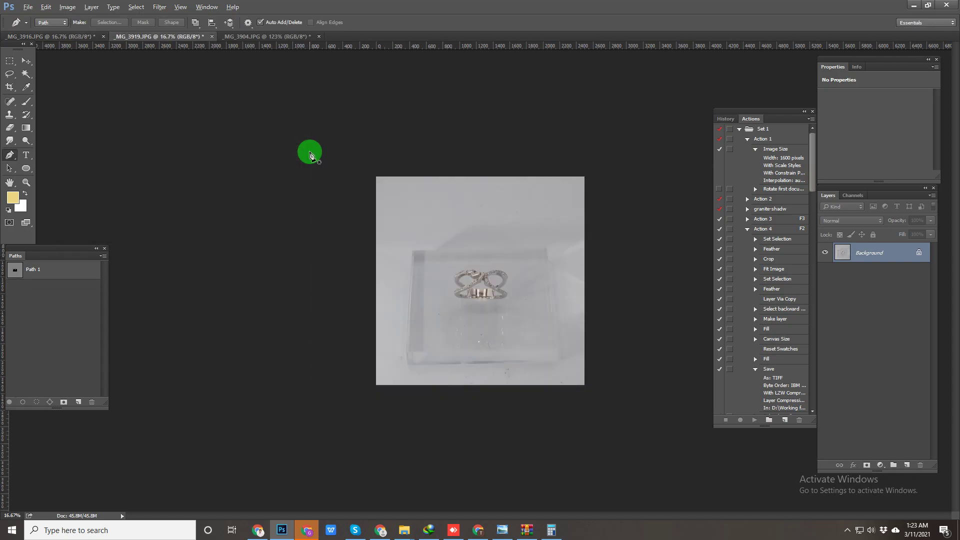
drag(498, 292, 572, 350)
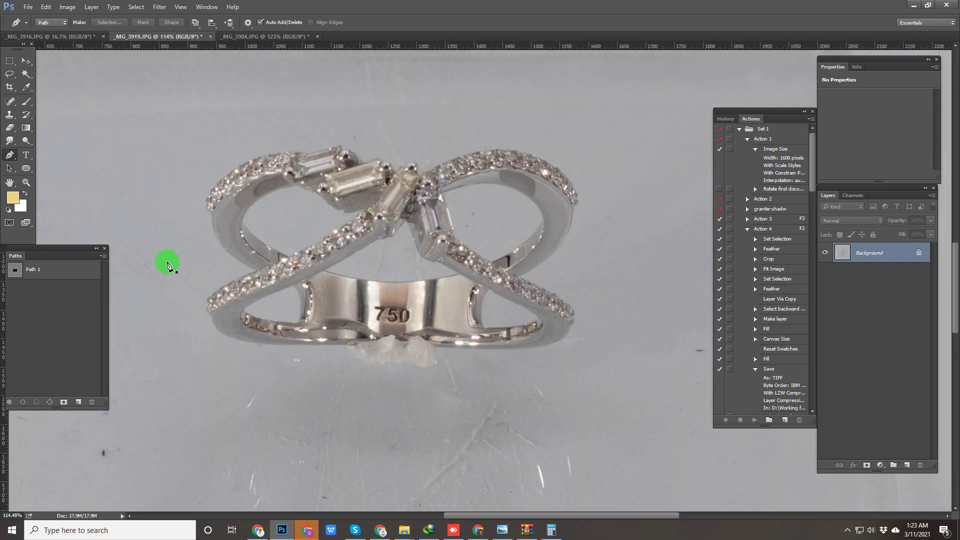
click(54, 269)
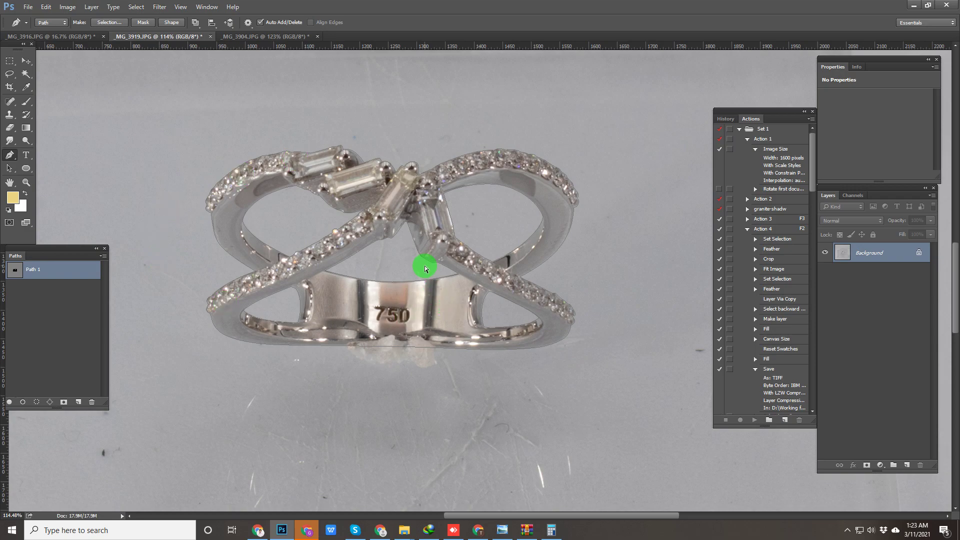
key(ctrl+Return)
key(shift+F6)
text(.)
text(5)
key(Return)
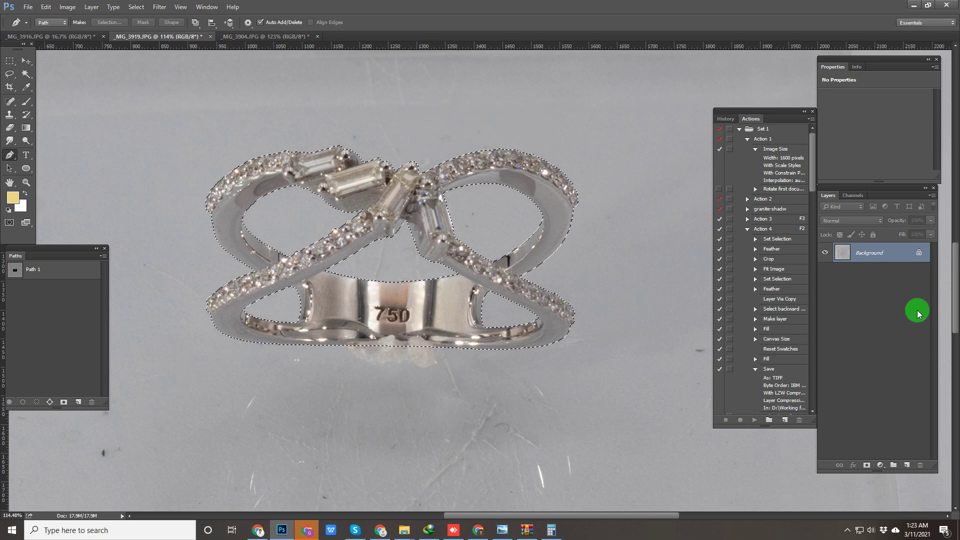
Step: Copy the selected _MG_3919 ring onto its own layer and add a white-filled layer directly above the Background
key(ctrl+j)
click(888, 277)
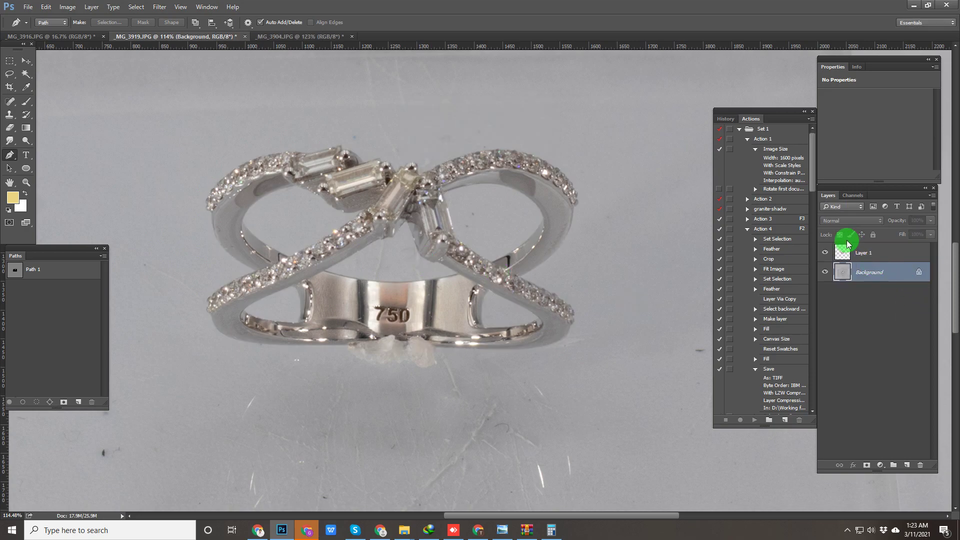
key(F3)
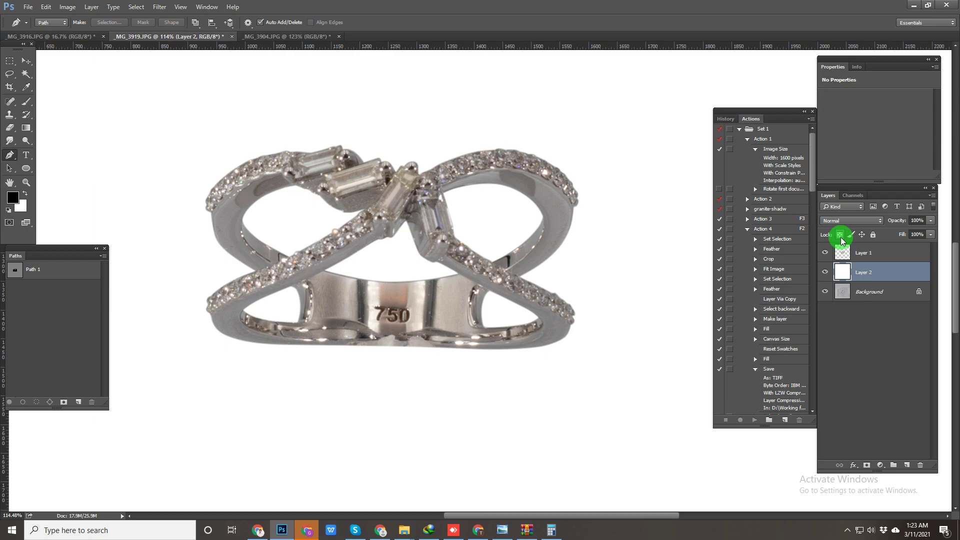
Step: Cut out the emerald ring in _MG_3904 from a feathered Path 1 selection onto its own layer, with a white layer beneath
click(280, 36)
key(ctrl+0)
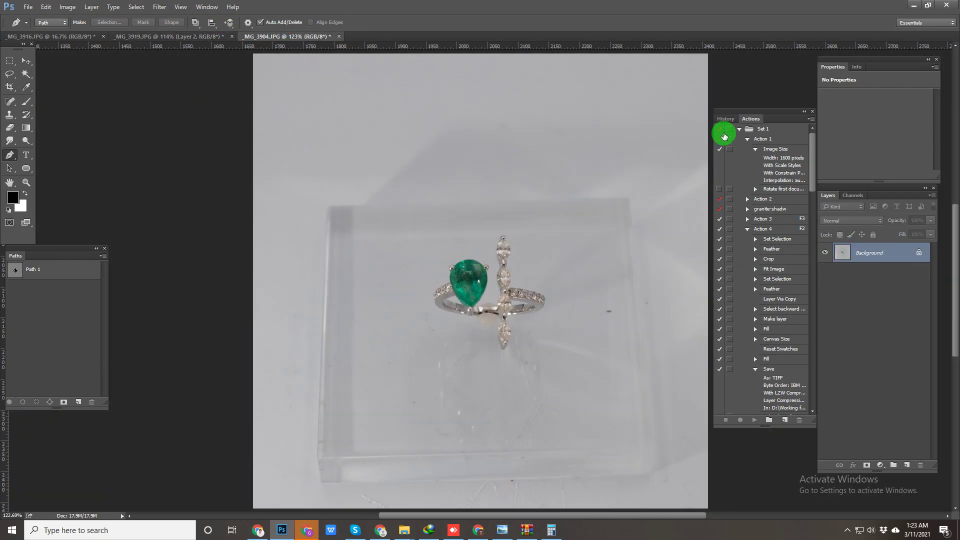
ctrl+click(18, 271)
key(shift+F6)
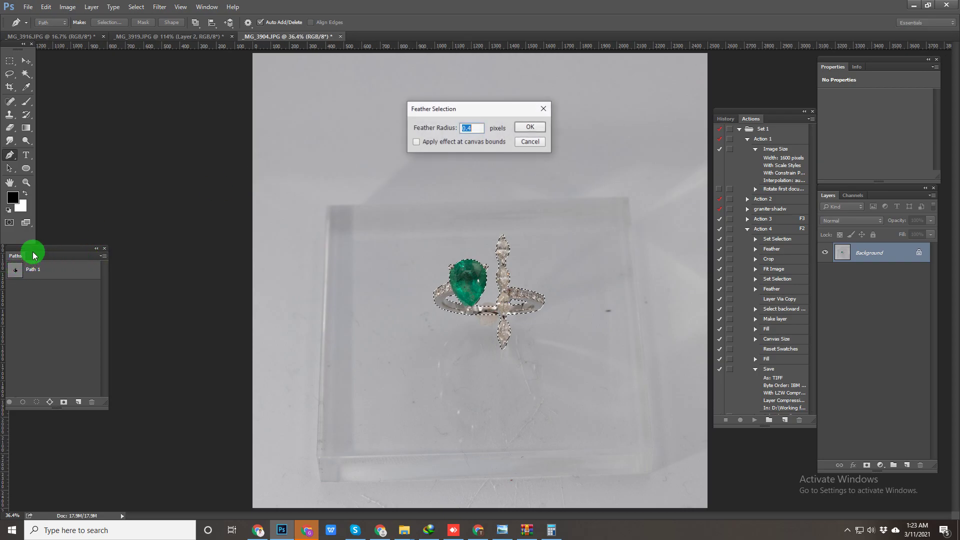
key(Return)
click(33, 254)
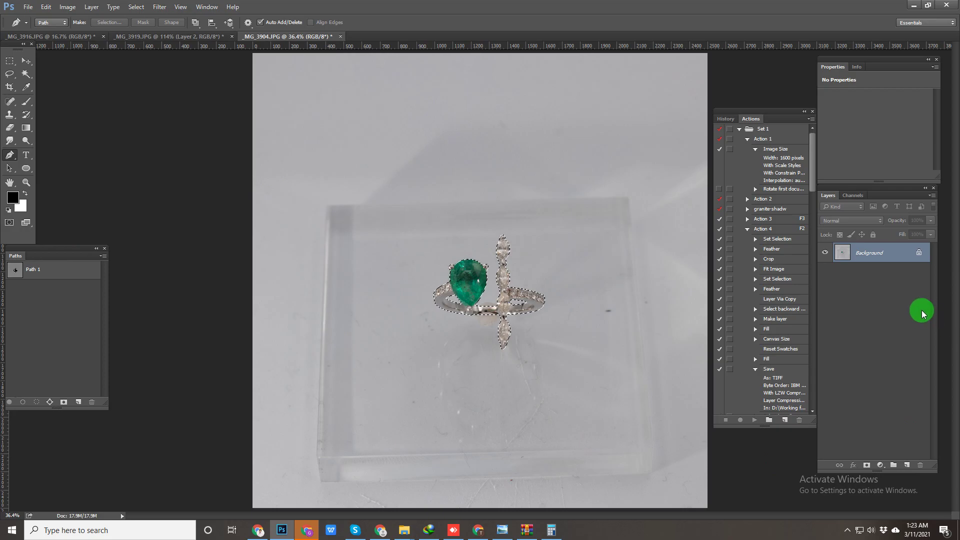
key(ctrl+j)
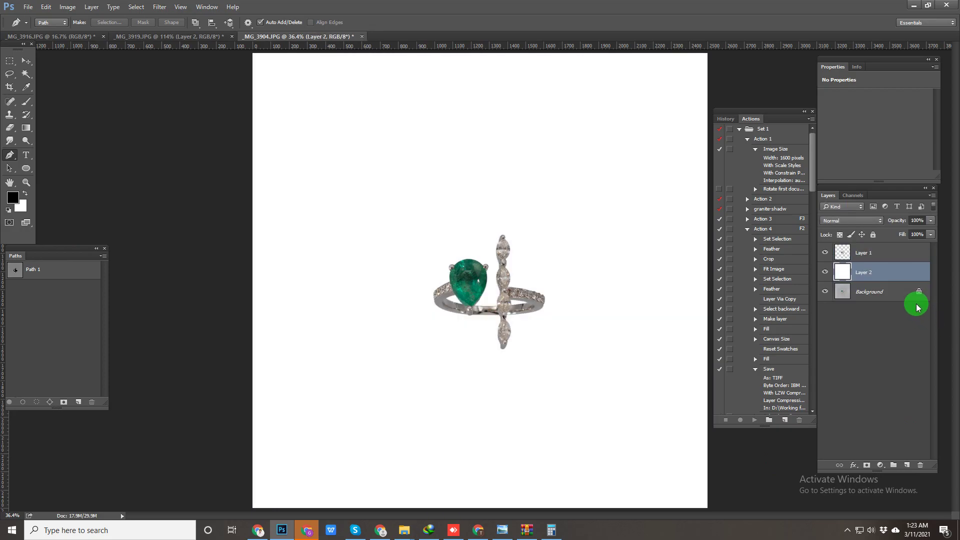
Step: Compare the emerald ring cutout on white with the original photo by toggling the layers above the Background
scroll(525, 317, up, 5)
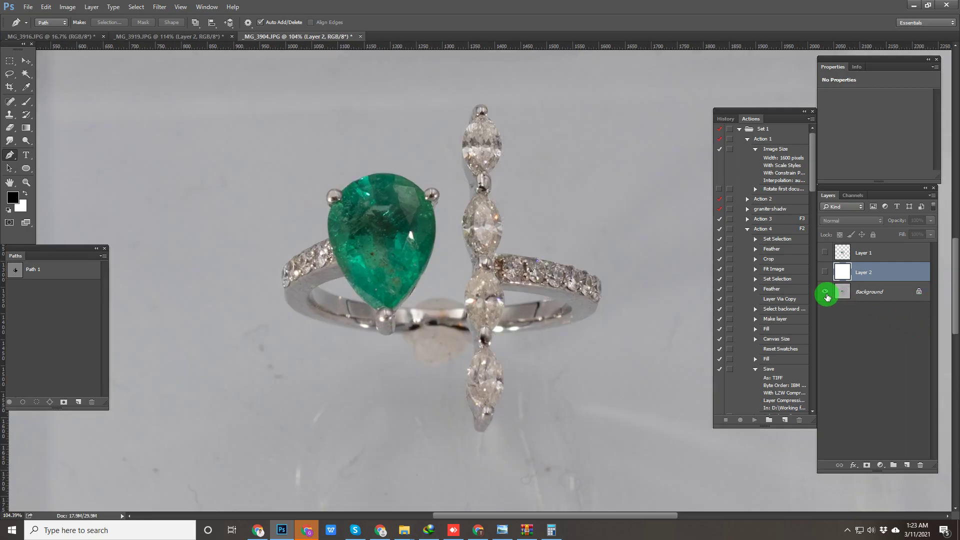
alt+click(825, 292)
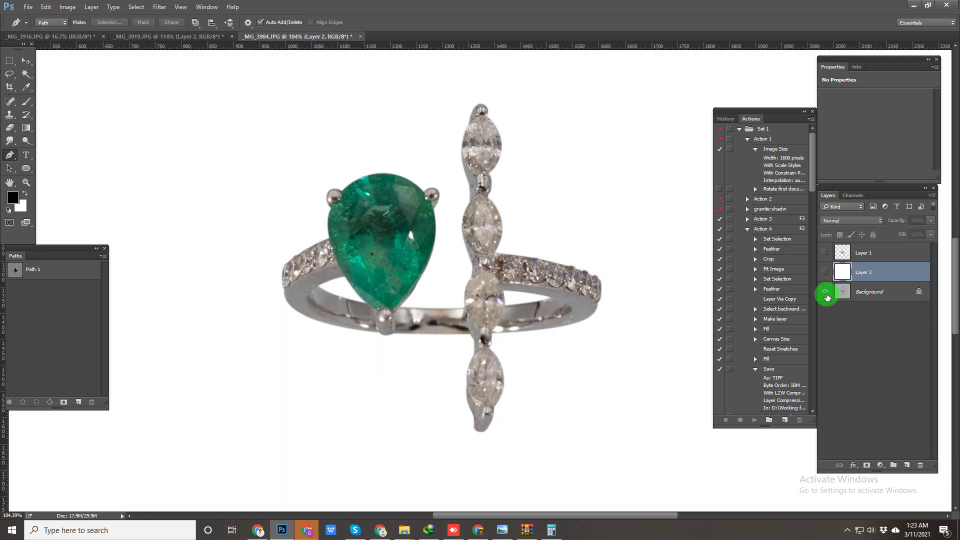
alt+click(827, 295)
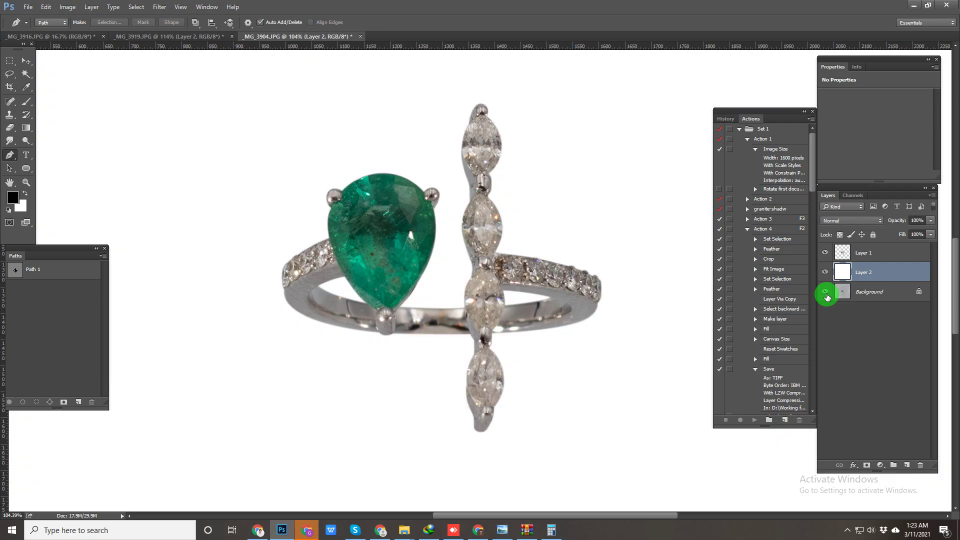
alt+click(827, 295)
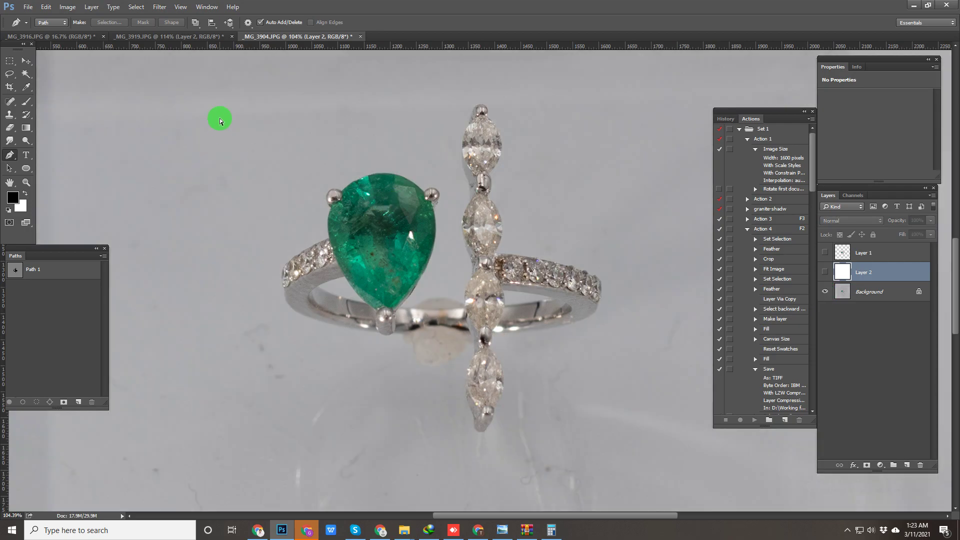
Step: Load Path 1 of _MG_3916 as a selection around the ring and feather it by 0.5 pixels
click(74, 36)
drag(515, 306, 363, 334)
click(22, 275)
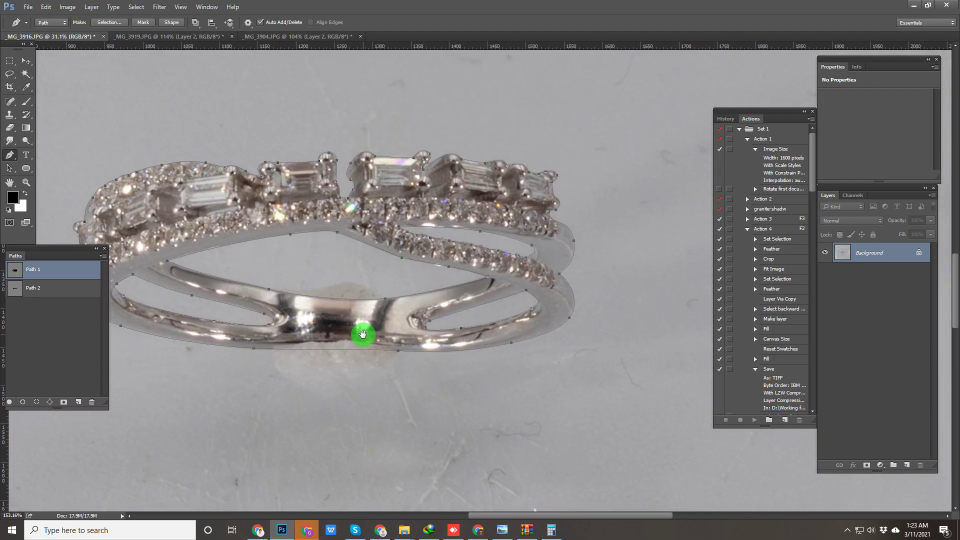
drag(429, 275, 514, 266)
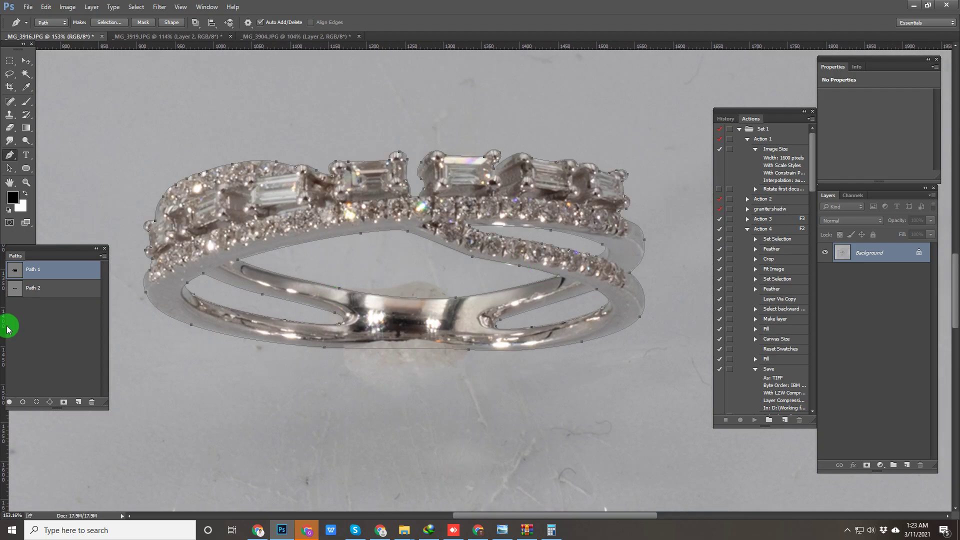
click(21, 294)
click(25, 307)
click(15, 275)
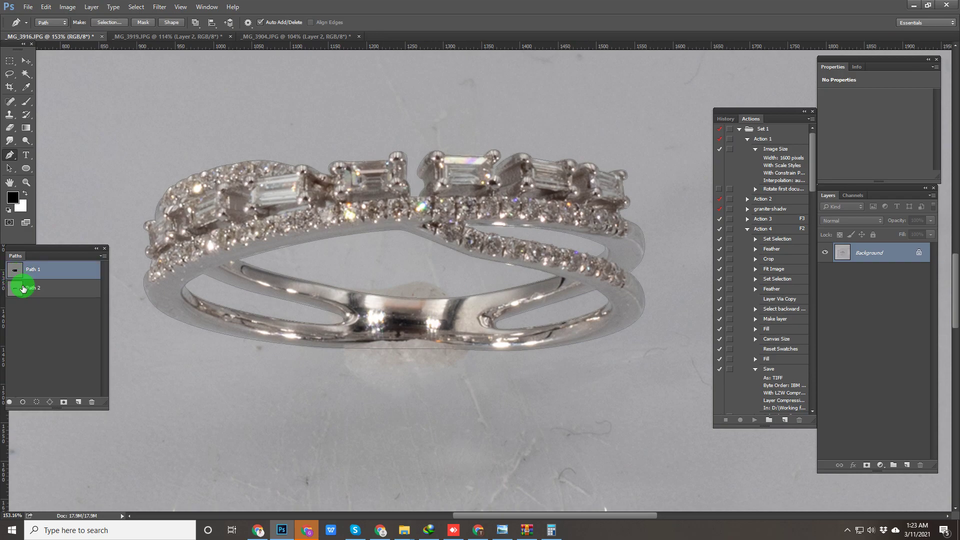
key(ctrl+Return)
key(shift+F6)
text(.5)
key(Return)
Step: Copy the selected _MG_3916 ring to a new layer and place a white-filled layer beneath it
key(ctrl+j)
key(alt+bracketleft)
key(ctrl+shift+alt+n)
key(ctrl+BackSpace)
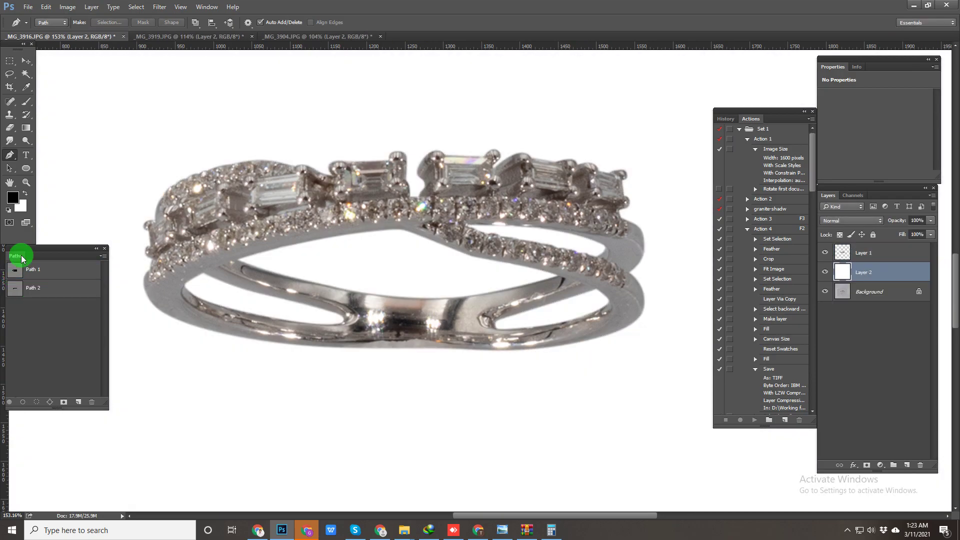
Step: Return to _MG_3904 and make the ring cutout and white layers visible again
key(ctrl+Tab)
key(ctrl+Tab)
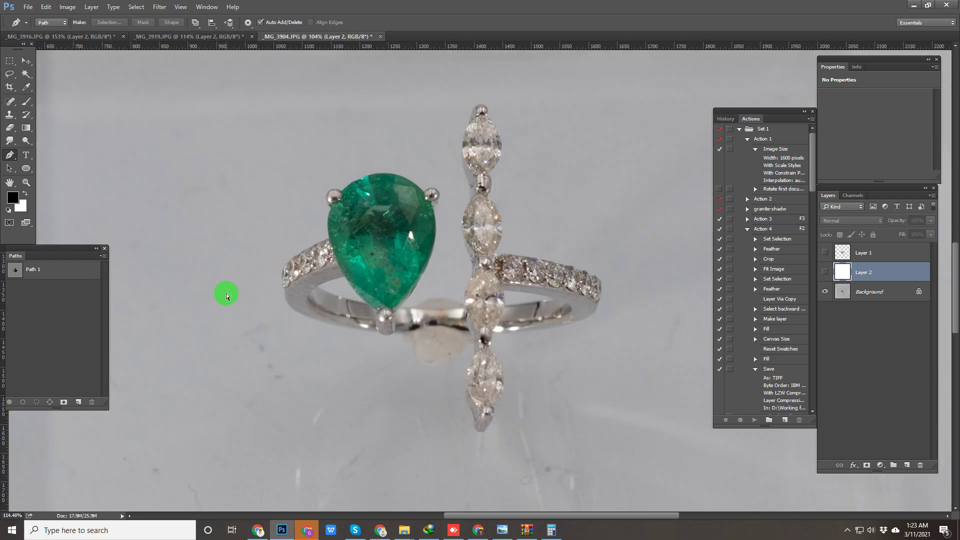
key(ctrl+shift+Tab)
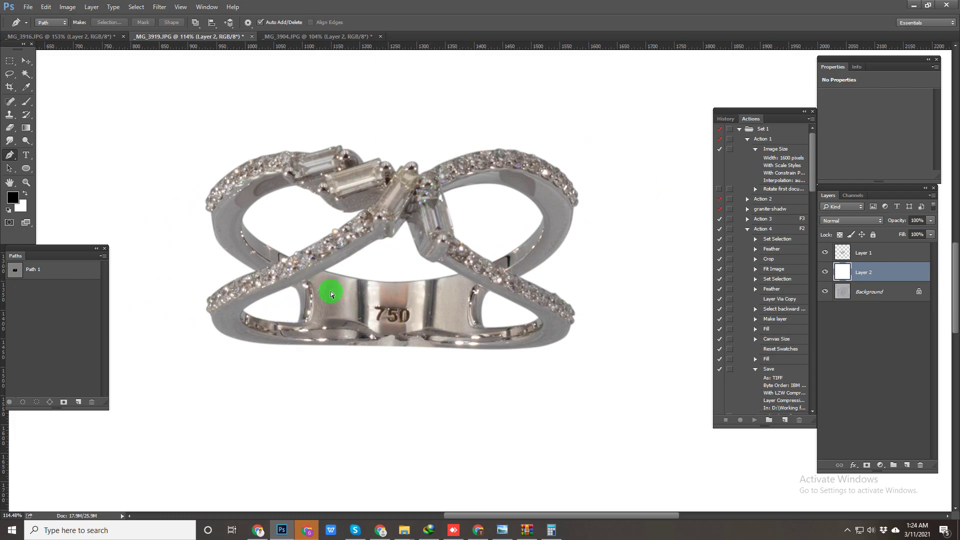
key(ctrl+Tab)
drag(825, 273, 825, 237)
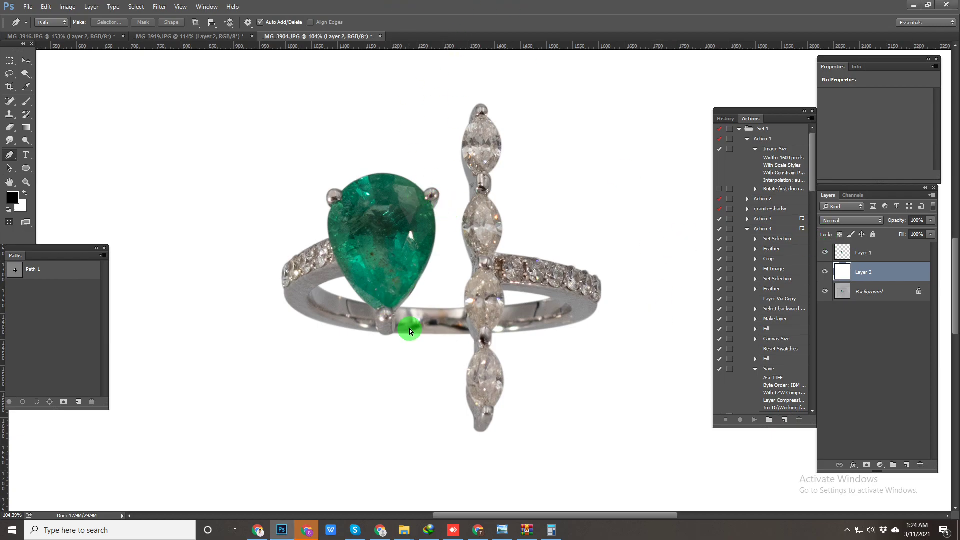
ctrl+click(412, 315)
alt+click(544, 332)
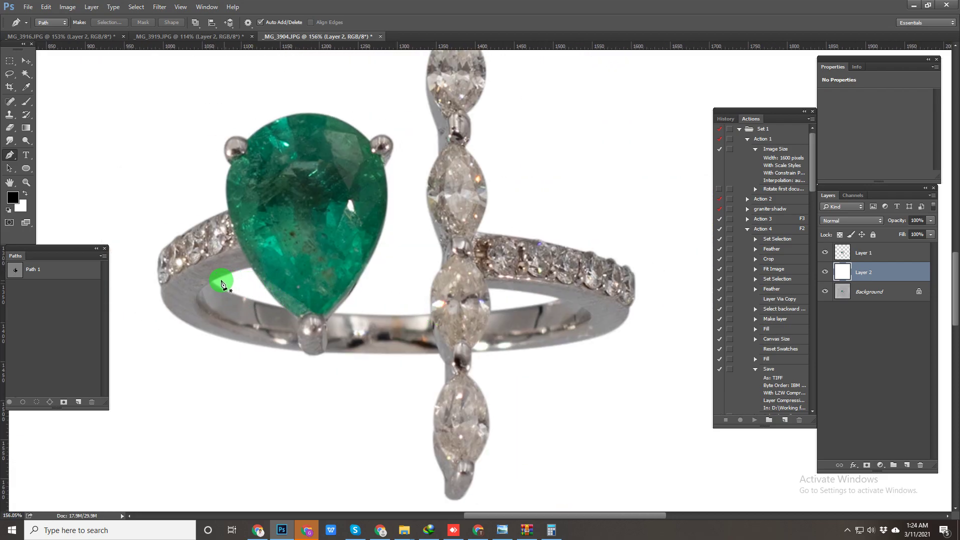
click(356, 329)
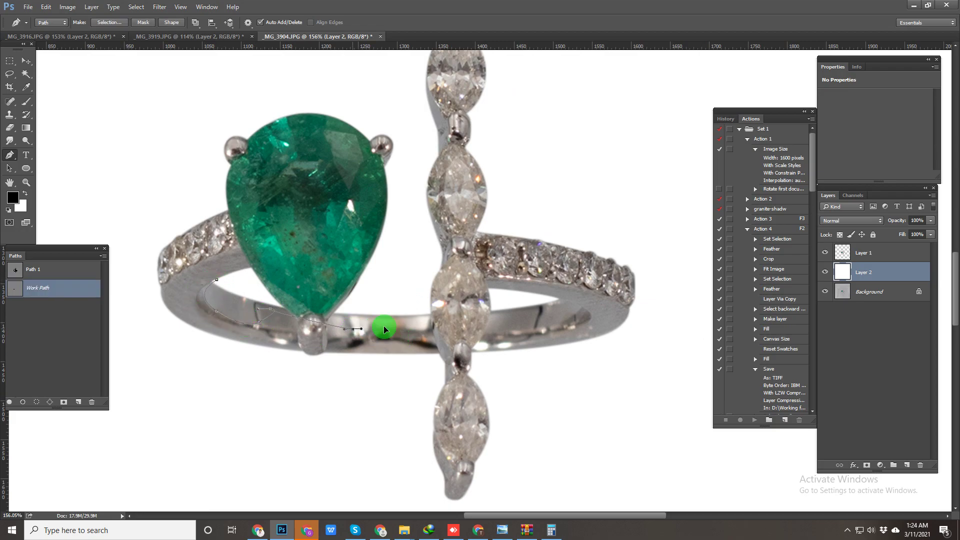
drag(527, 294, 401, 379)
key(Delete)
key(Delete)
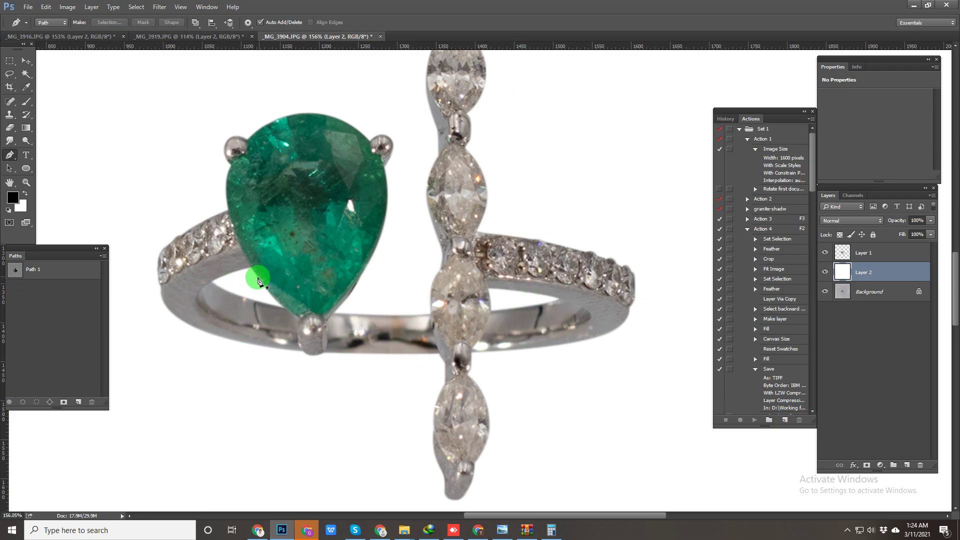
Step: Trace a closed Pen path around the band's inner surface between its left end and the emerald's bottom prong
scroll(240, 332, up, 3)
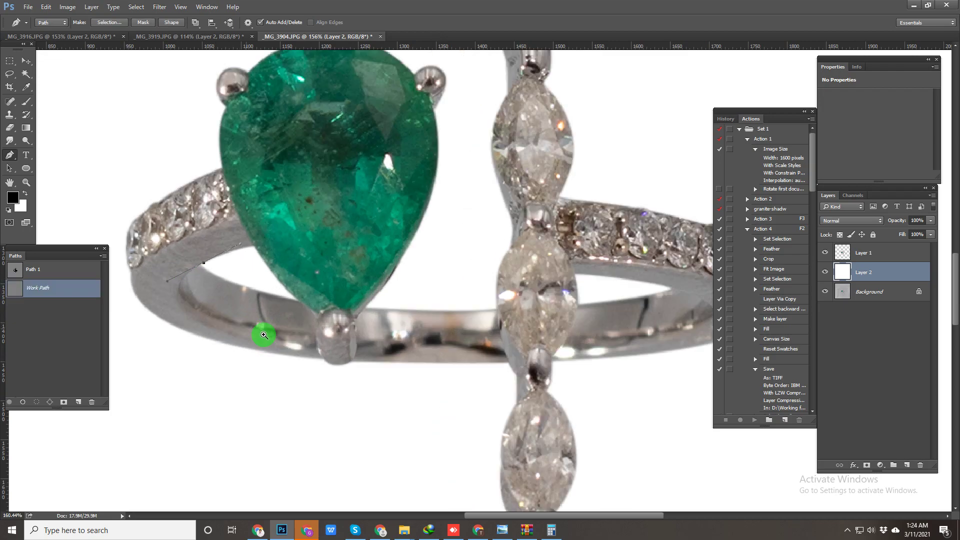
drag(319, 348, 474, 367)
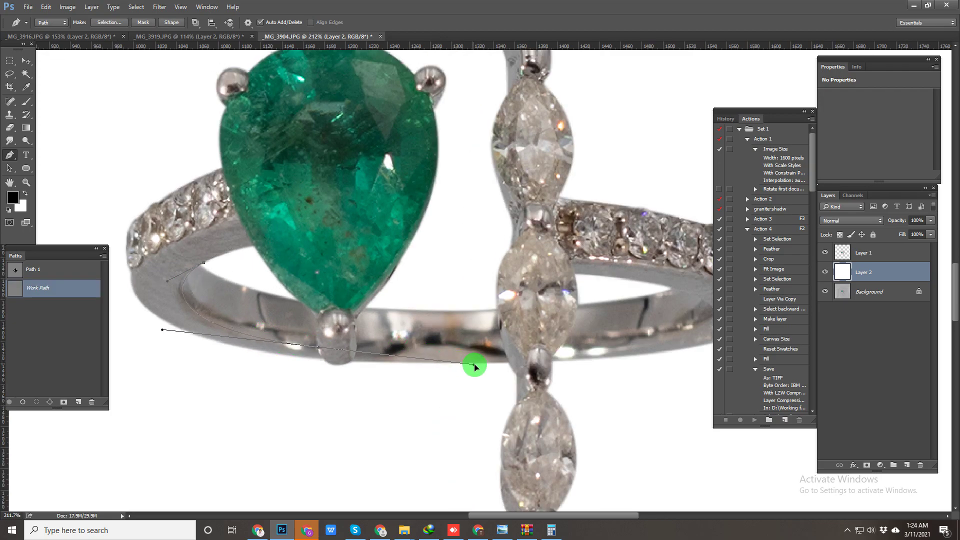
click(319, 320)
click(292, 296)
click(266, 280)
click(204, 262)
Step: Trace a second closed Pen path around the band's inner surface between the emerald's bottom prong and the marquise stones
mouse_move(367, 311)
mouse_down()
mouse_move(388, 336)
mouse_move(360, 321)
mouse_up()
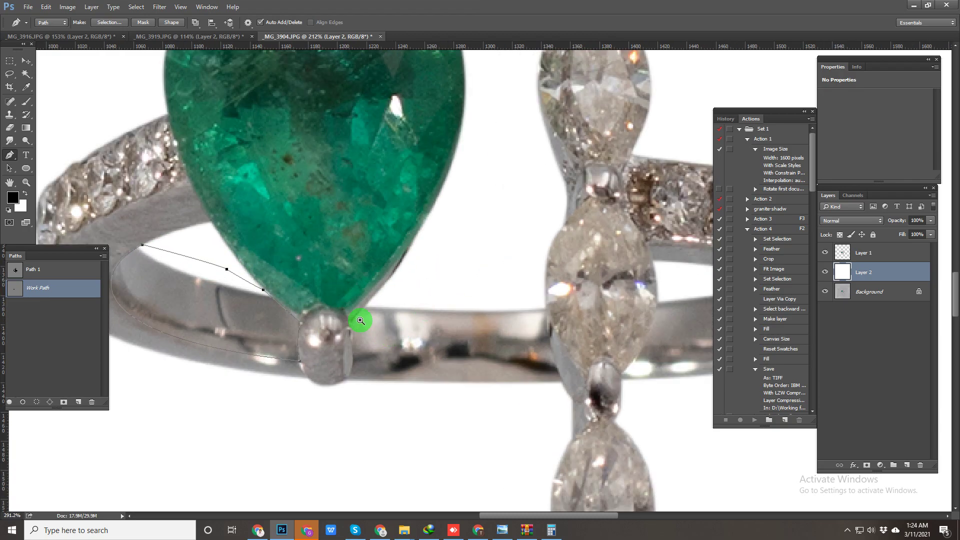
click(350, 324)
click(357, 380)
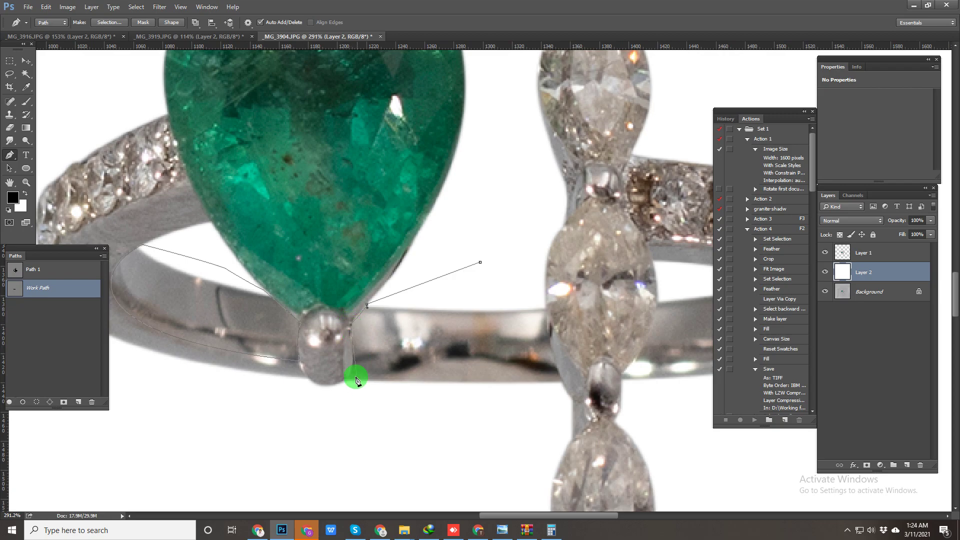
drag(379, 383, 477, 370)
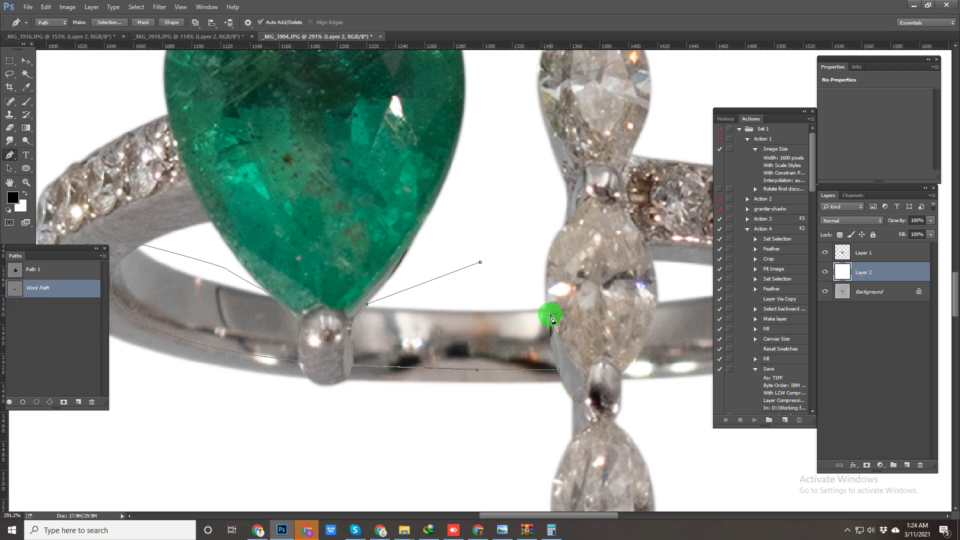
click(542, 298)
click(533, 217)
click(480, 262)
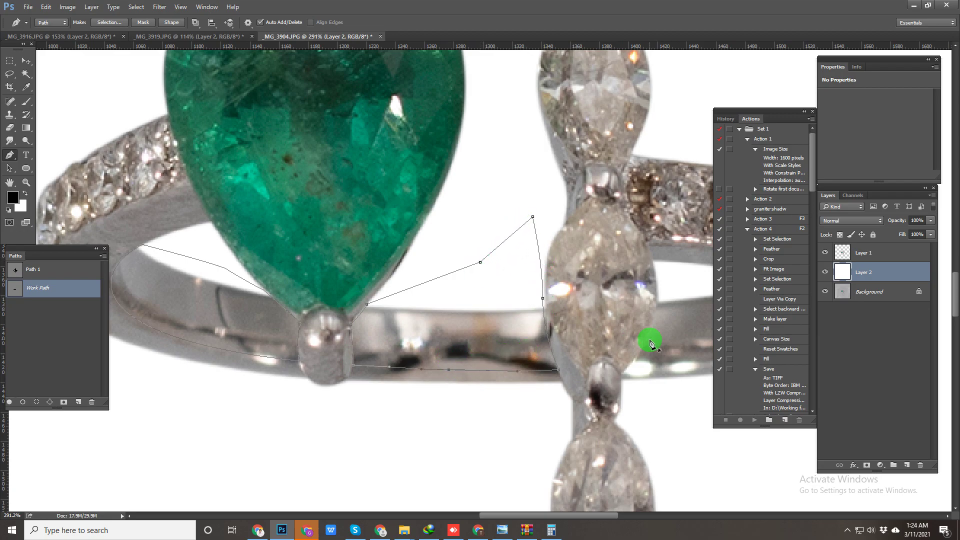
Step: Trace a third closed Pen path around the band's inner surface to the right of the marquise stones
scroll(366, 315, right, 5)
click(352, 301)
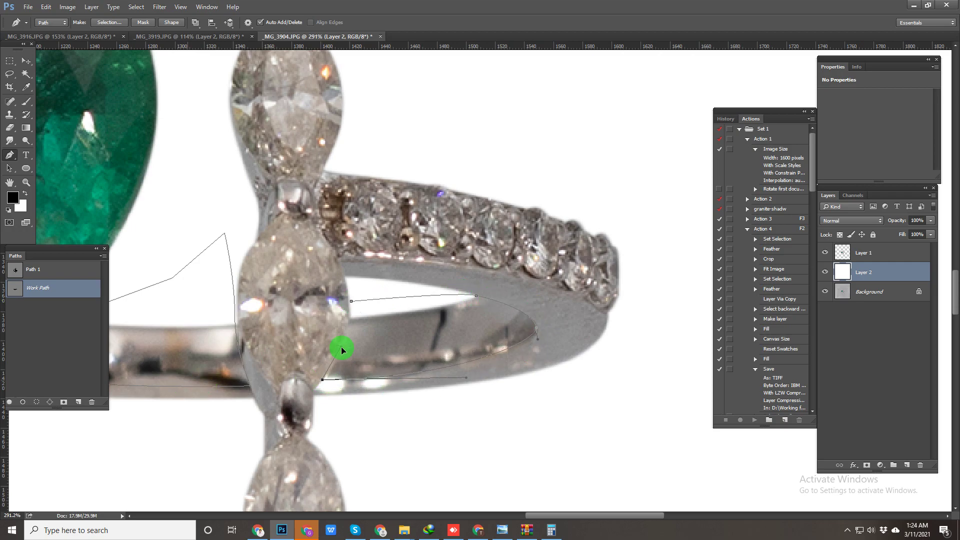
drag(350, 305, 348, 290)
Step: Convert the inner band paths into a feathered selection and make the ring cutout layer active
key(ctrl+Return)
key(shift+F6)
key(Return)
key(ctrl+0)
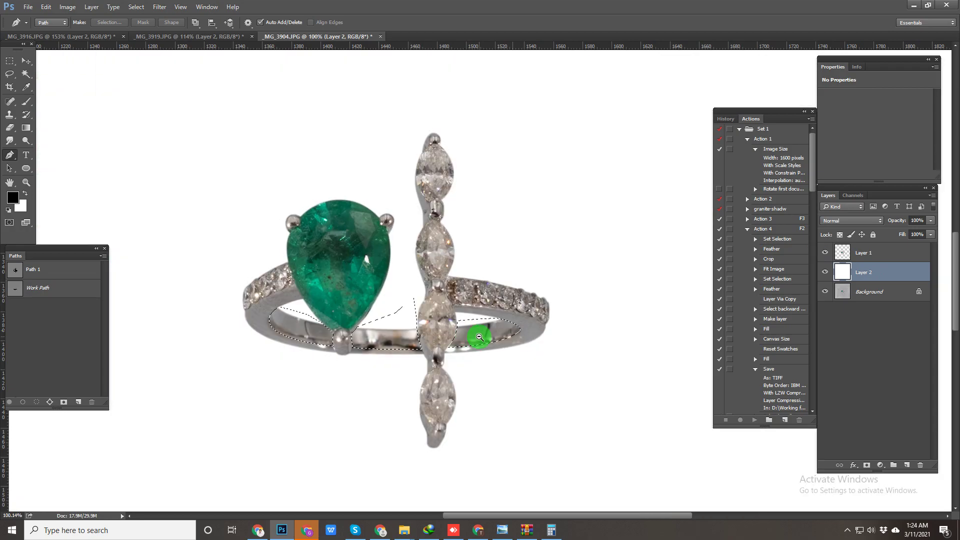
click(842, 258)
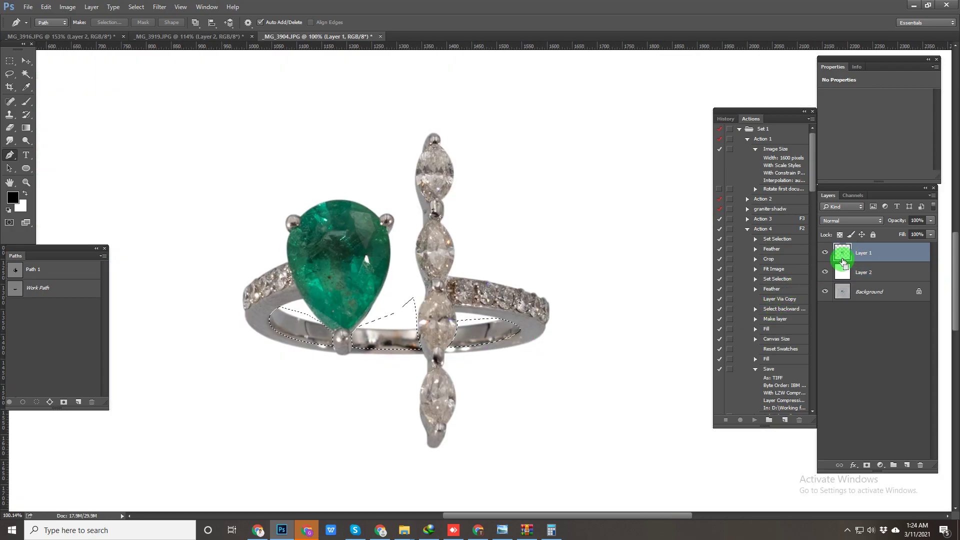
Step: Reload the work path of the inner band as a feathered selection and copy it from Layer 1 to a new layer
key(ctrl+d)
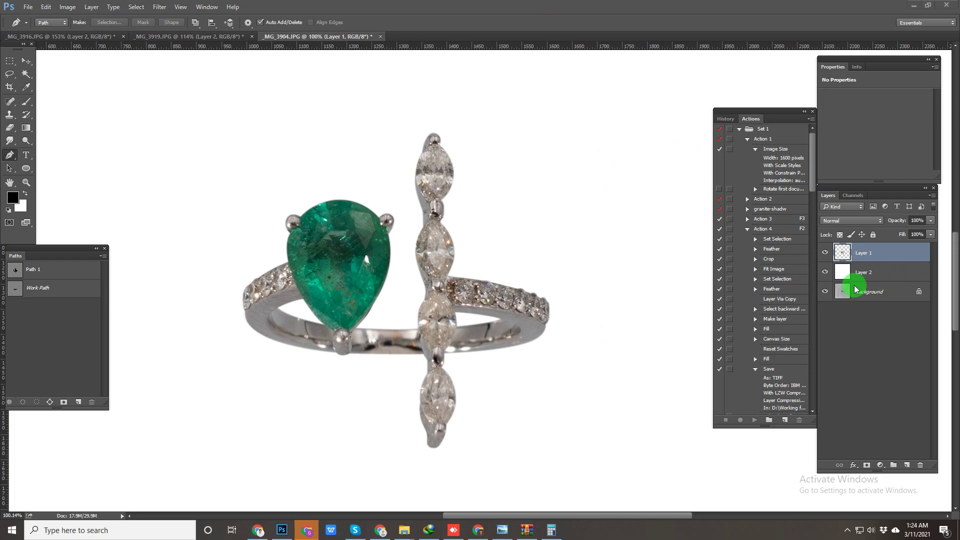
click(24, 288)
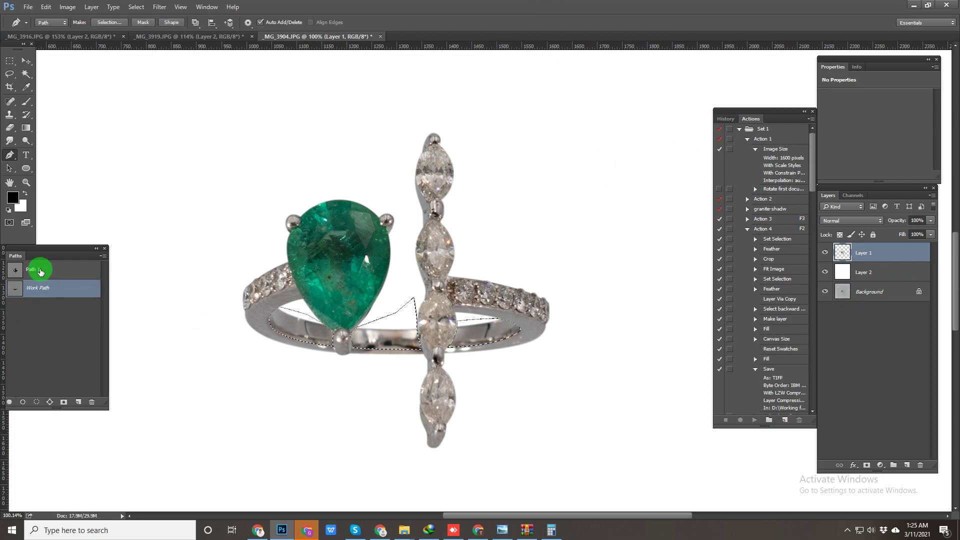
key(ctrl+Return)
key(shift+F6)
key(Return)
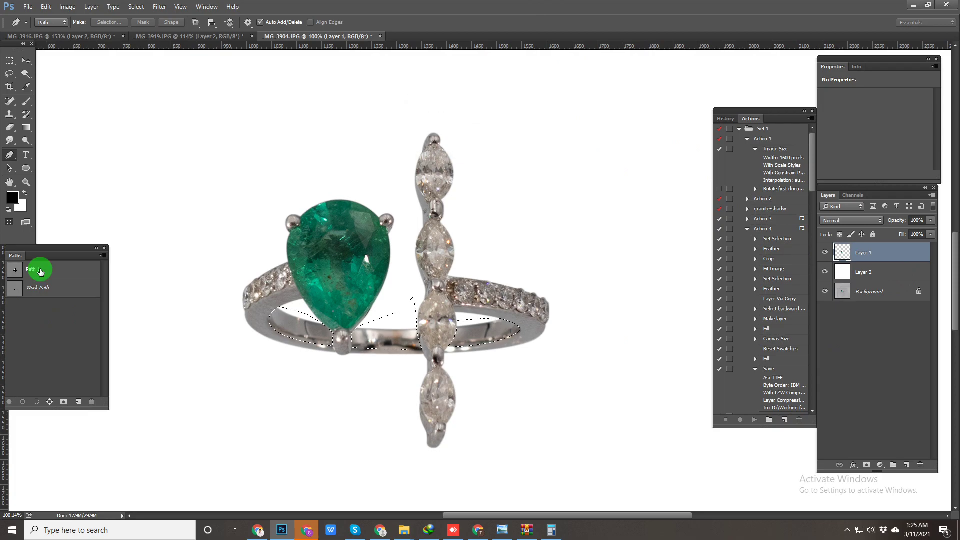
key(ctrl+j)
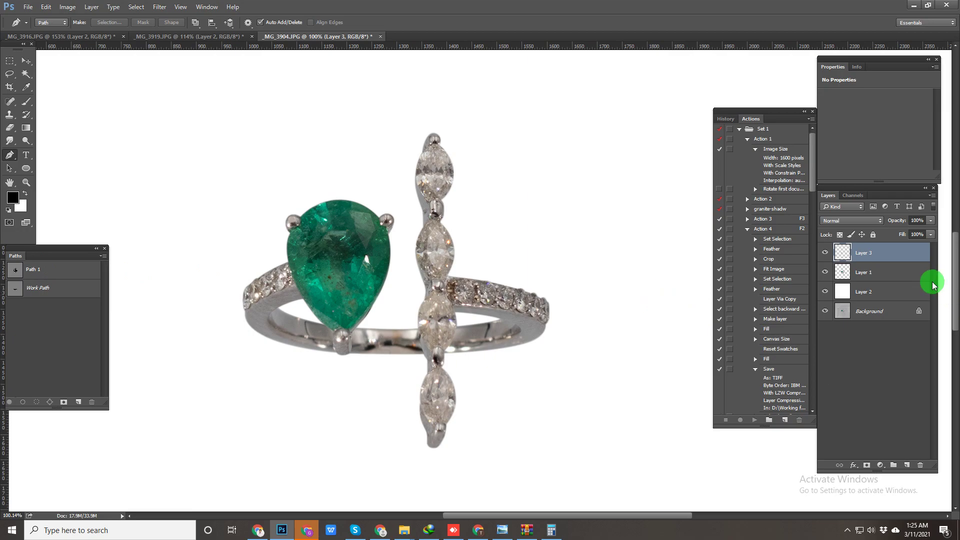
Step: In _MG_3916, start a Pen path in the central opening and trace the inner band around the lower-left opening
key(ctrl+Tab)
drag(461, 318, 485, 320)
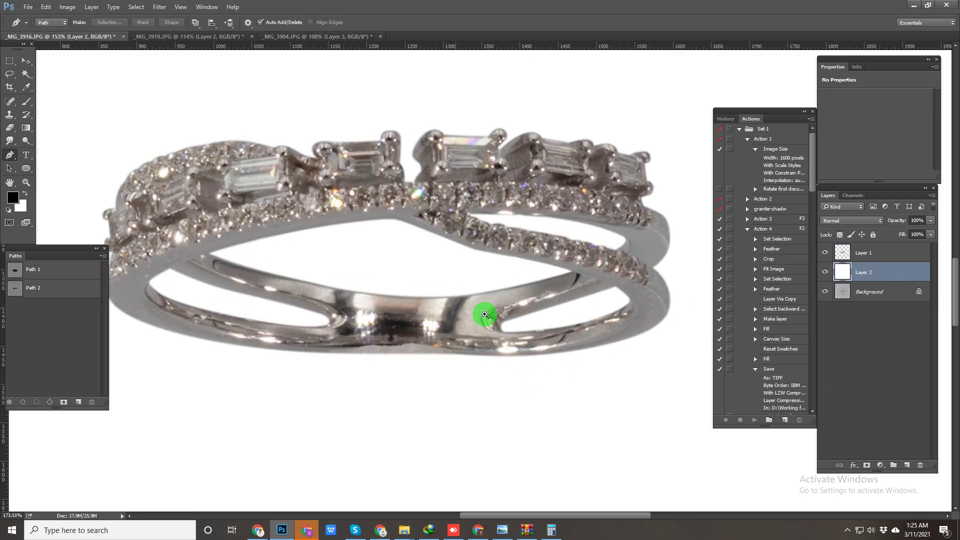
ctrl+click(180, 277)
ctrl+click(215, 254)
drag(312, 237, 406, 225)
click(295, 243)
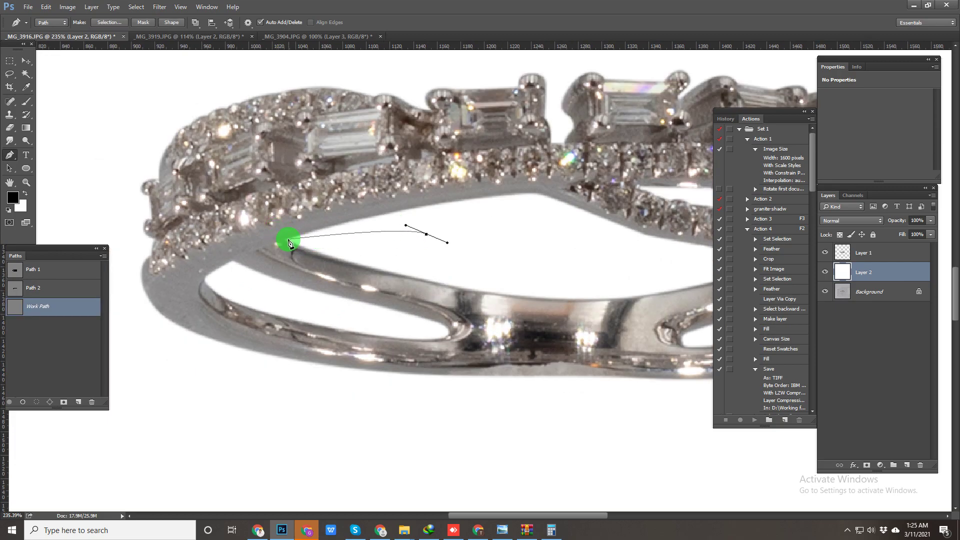
drag(262, 247, 385, 295)
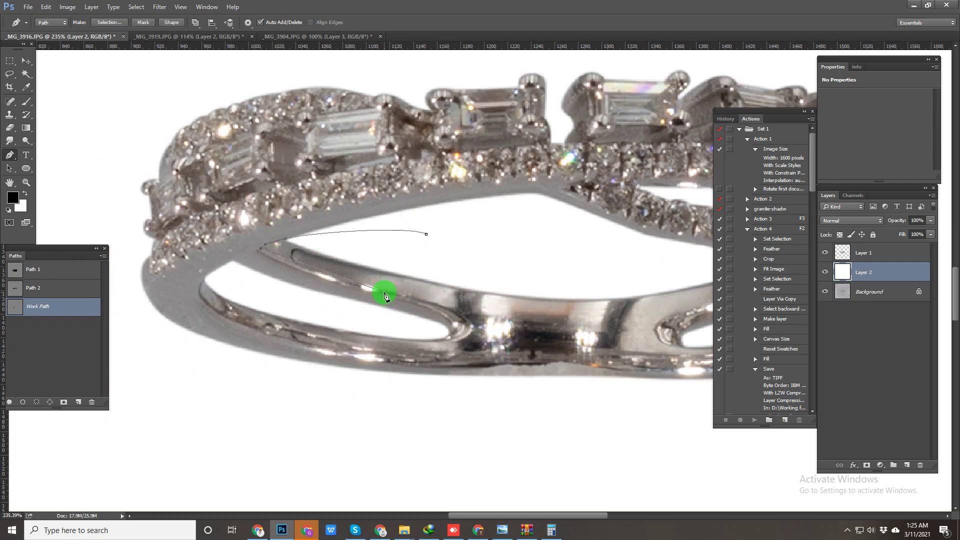
drag(413, 345, 390, 340)
drag(310, 334, 313, 332)
drag(228, 279, 219, 275)
Step: Continue the Pen path along the band's bottom inner edge and around the lower-right opening
drag(303, 350, 600, 361)
ctrl+alt+click(444, 373)
ctrl+alt+click(553, 361)
ctrl+click(656, 312)
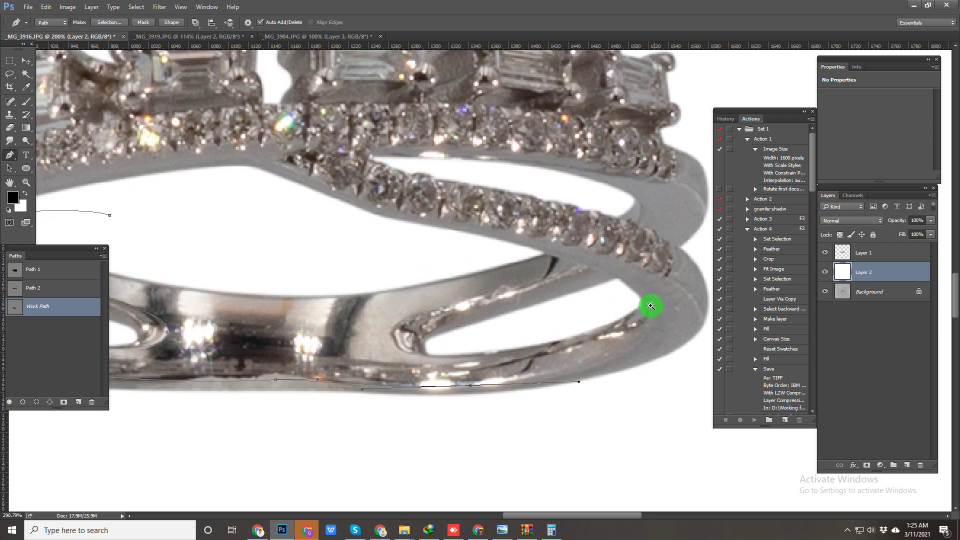
drag(609, 292, 608, 290)
drag(403, 351, 424, 319)
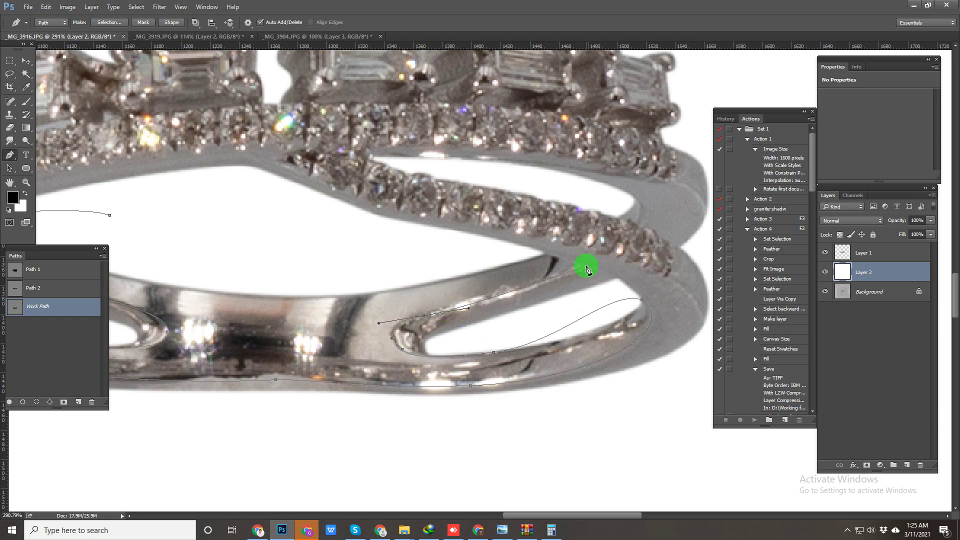
Step: Close the inner band path from the right junction back through the central opening
click(525, 248)
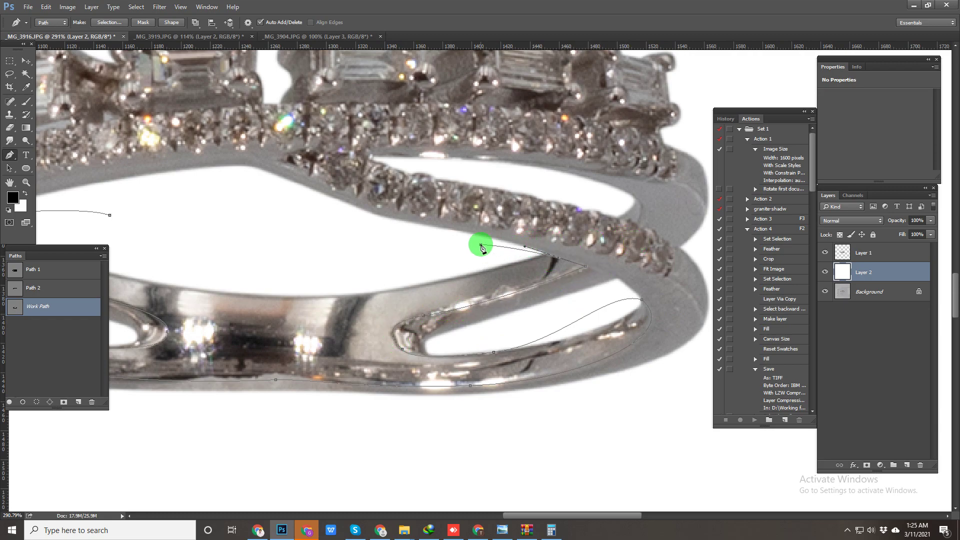
drag(454, 235, 442, 234)
click(341, 220)
drag(206, 273, 507, 280)
Step: Trace a small closed Pen path around the band's inner surface at the right end of the upper-right opening
scroll(540, 288, down, 3)
drag(555, 249, 423, 225)
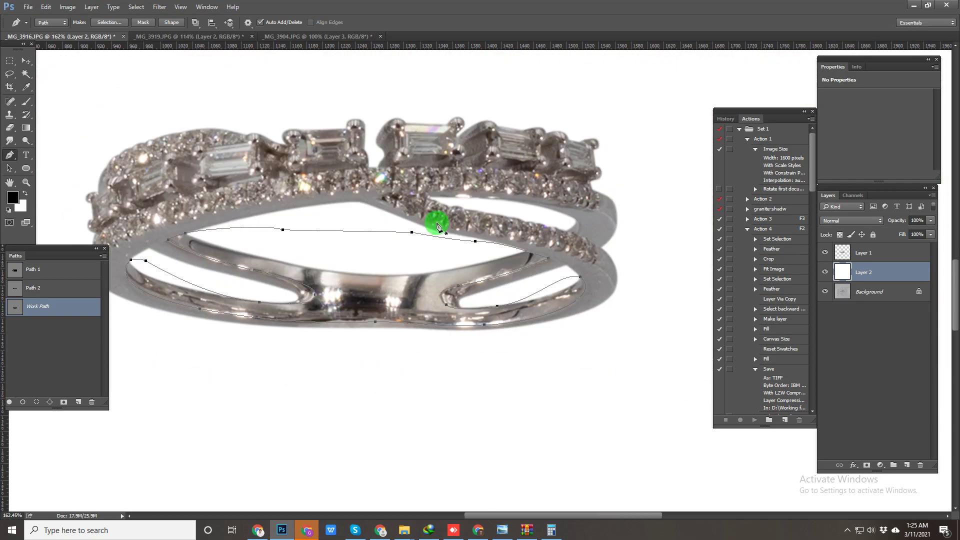
scroll(589, 245, up, 5)
drag(559, 218, 598, 218)
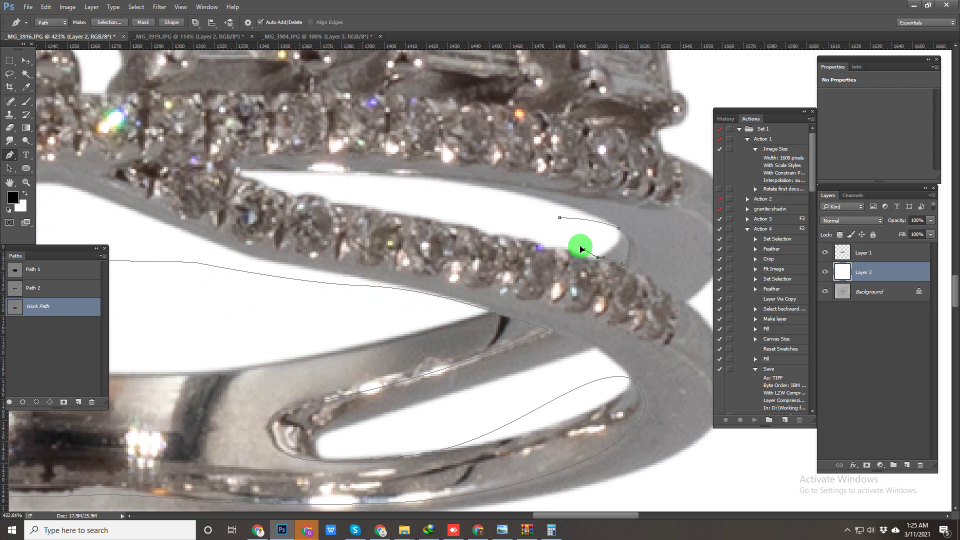
Step: Convert the inner band paths to a feathered selection and copy that area of Layer 1 to a new layer
key(ctrl+Return)
key(shift+F6)
text(.)
key(Return)
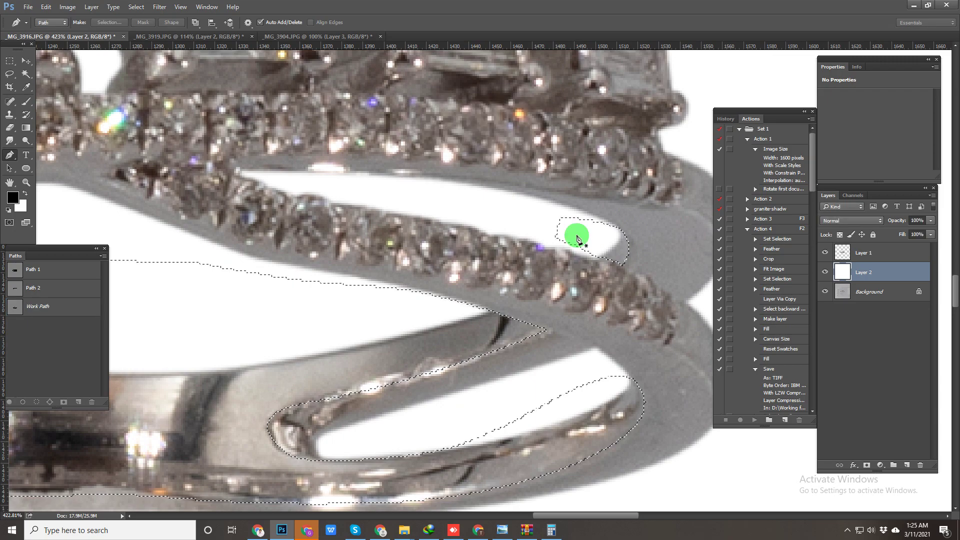
scroll(553, 321, down, 5)
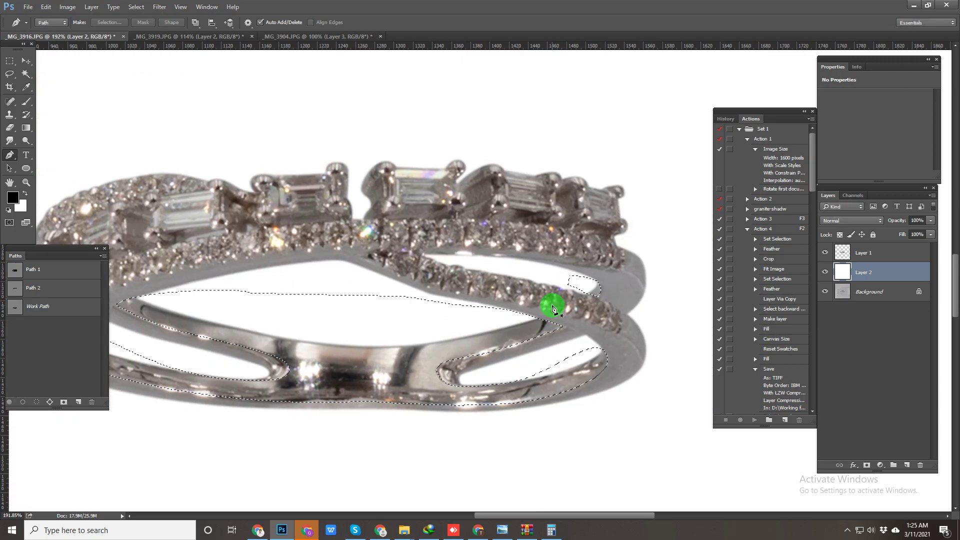
key(alt+bracketright)
key(ctrl+j)
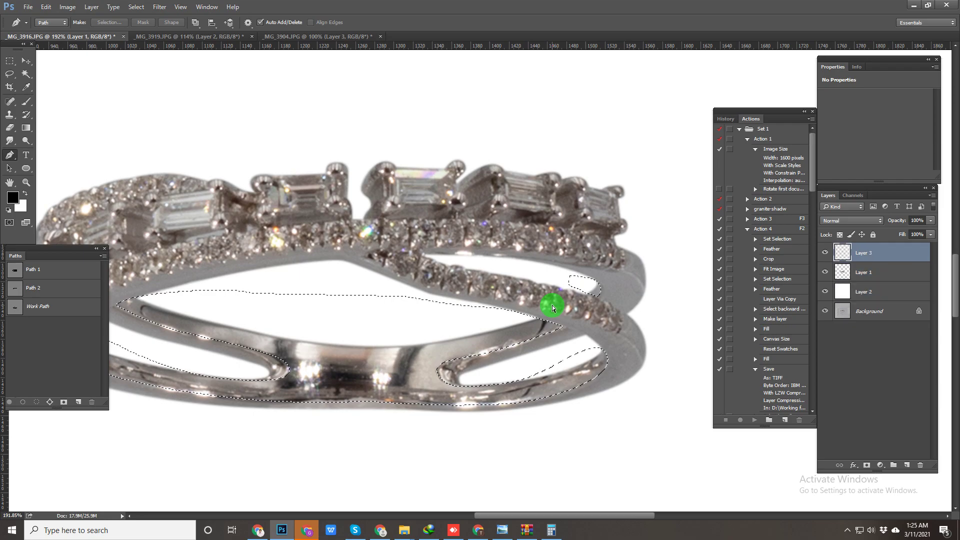
scroll(553, 304, down, 4)
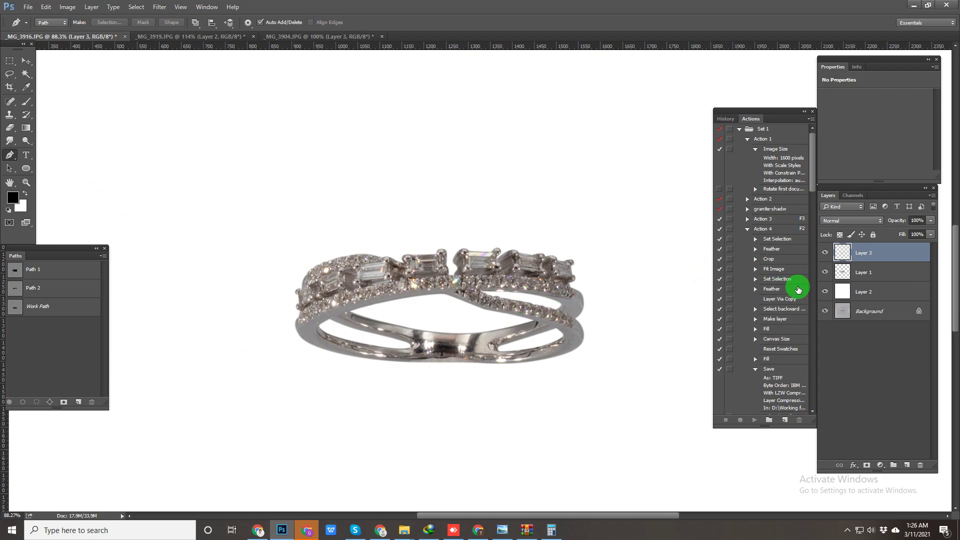
Step: In _MG_3919, trace a closed Pen path around the band's inner surface in the upper-left opening
key(ctrl+Tab)
scroll(279, 268, up, 3)
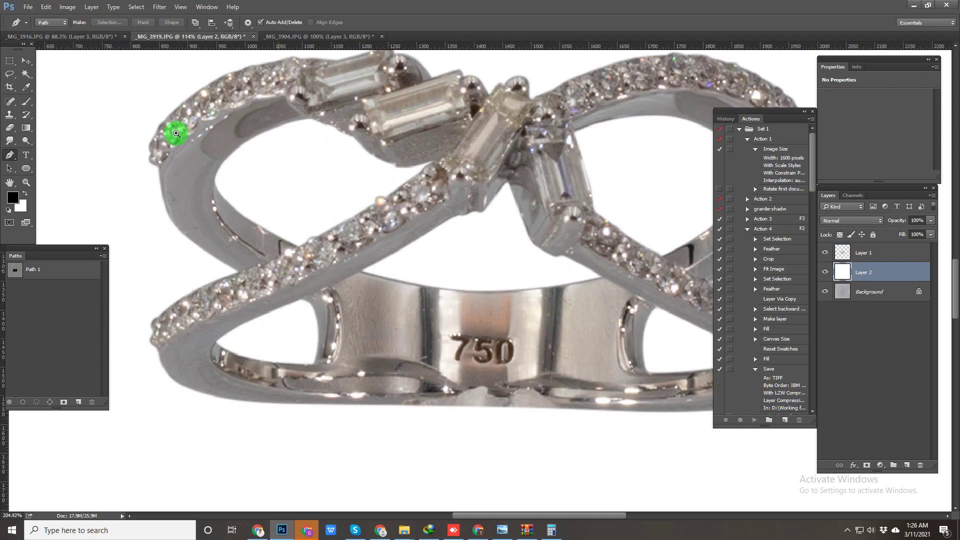
drag(200, 205, 199, 208)
click(270, 264)
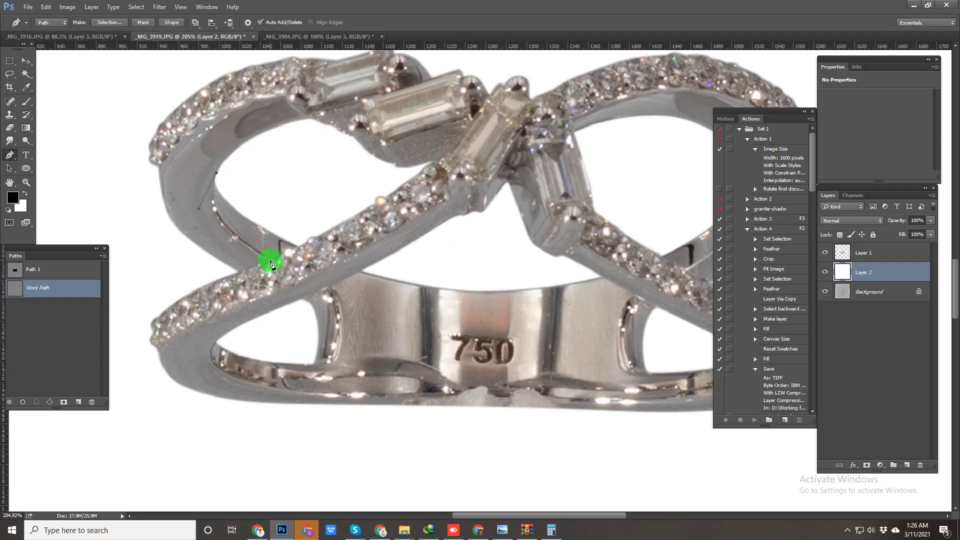
drag(289, 250, 282, 253)
click(293, 251)
click(299, 241)
click(272, 195)
click(216, 173)
Step: Trace a Pen path from the lower-left opening along the band's bottom inner edge and around the lower-right opening
scroll(286, 336, up, 2)
drag(179, 357, 179, 356)
click(310, 416)
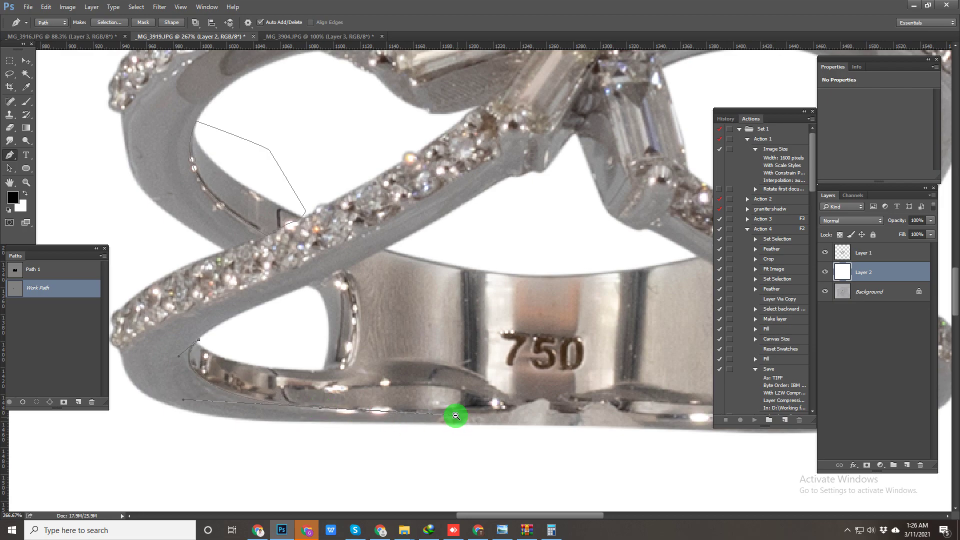
scroll(457, 414, down, 1)
drag(497, 405, 347, 356)
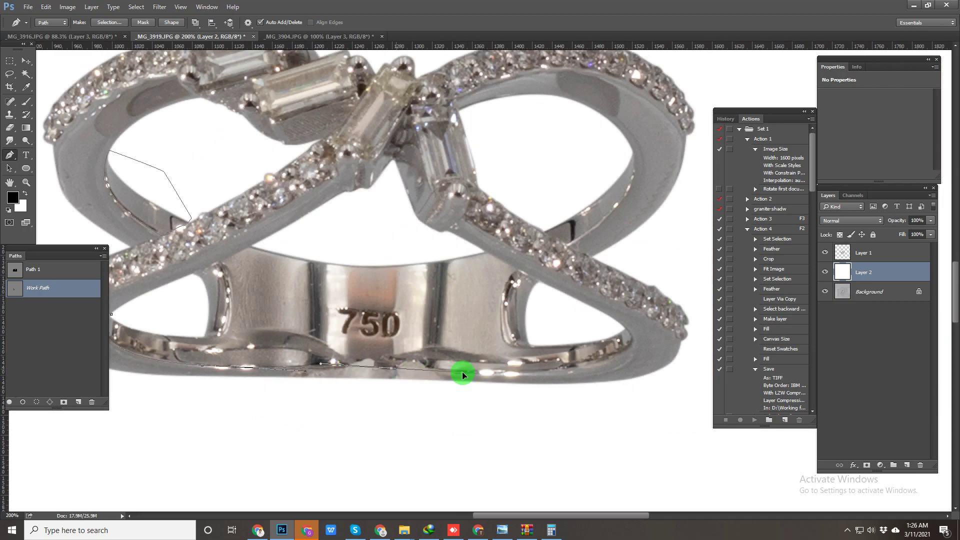
click(481, 374)
drag(594, 371, 610, 318)
click(575, 320)
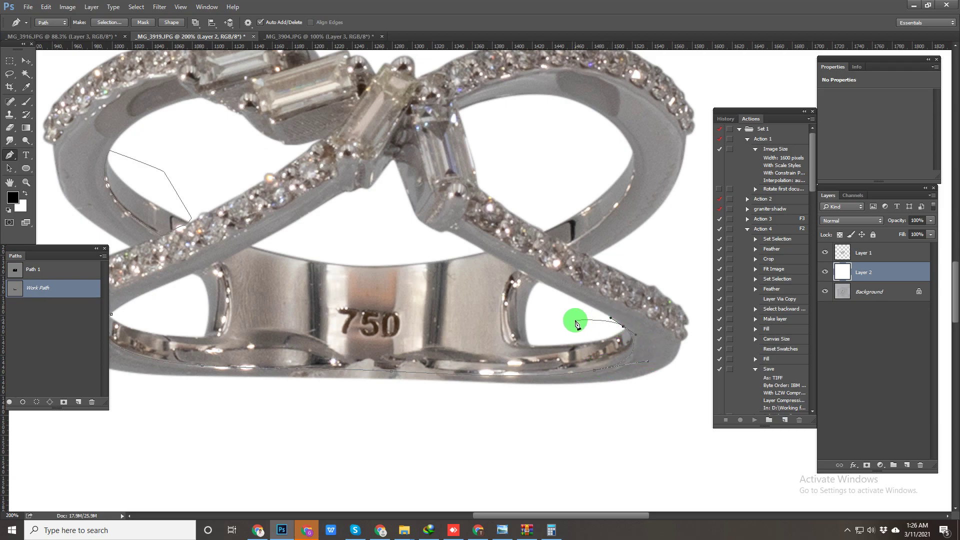
drag(524, 336, 583, 349)
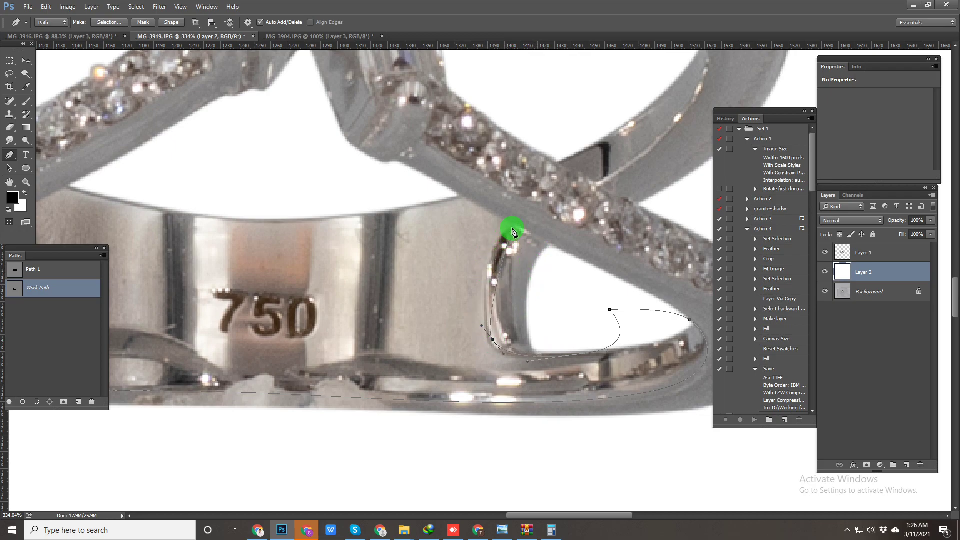
Step: Close the lower band path across the central opening above the 750 stamp and around the lower-left opening
click(460, 195)
drag(280, 164, 607, 243)
click(400, 264)
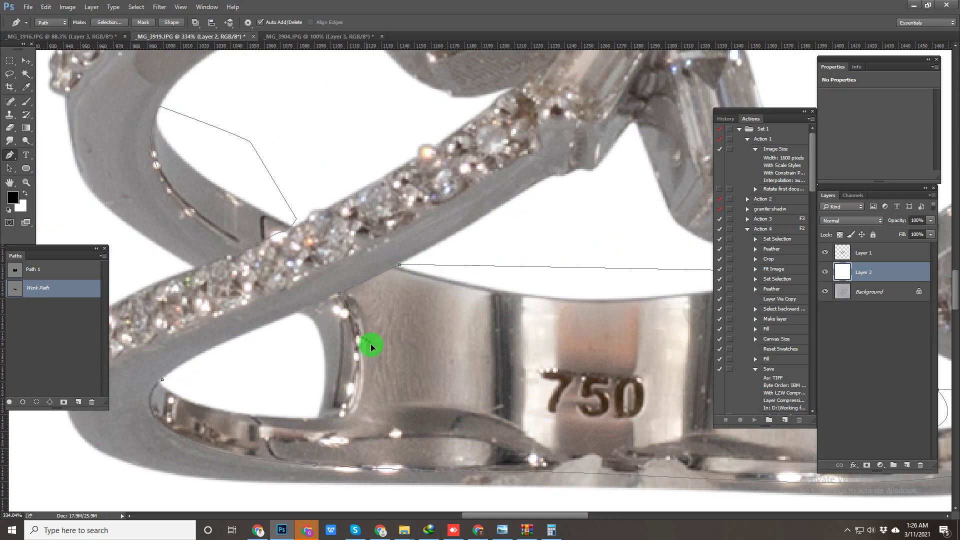
drag(342, 423, 284, 414)
click(164, 381)
Step: Trace a closed Pen path around the band's inner surface in the upper-right opening
drag(541, 278, 176, 329)
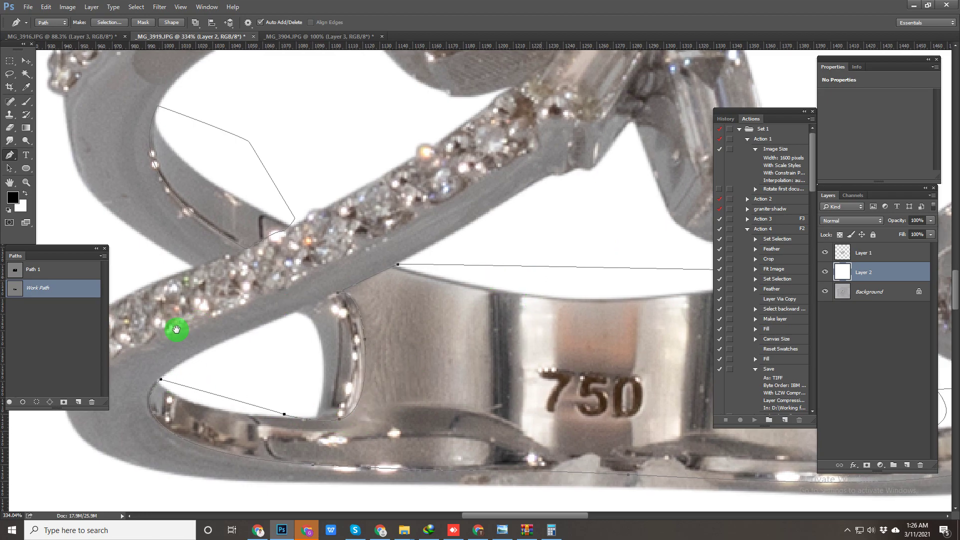
drag(560, 164, 593, 138)
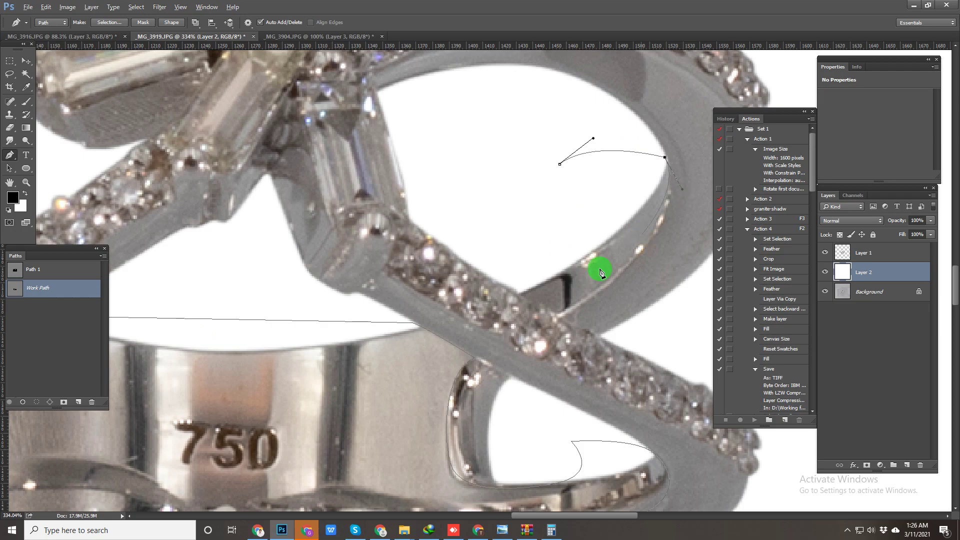
drag(560, 317, 505, 298)
click(515, 289)
click(489, 248)
click(519, 212)
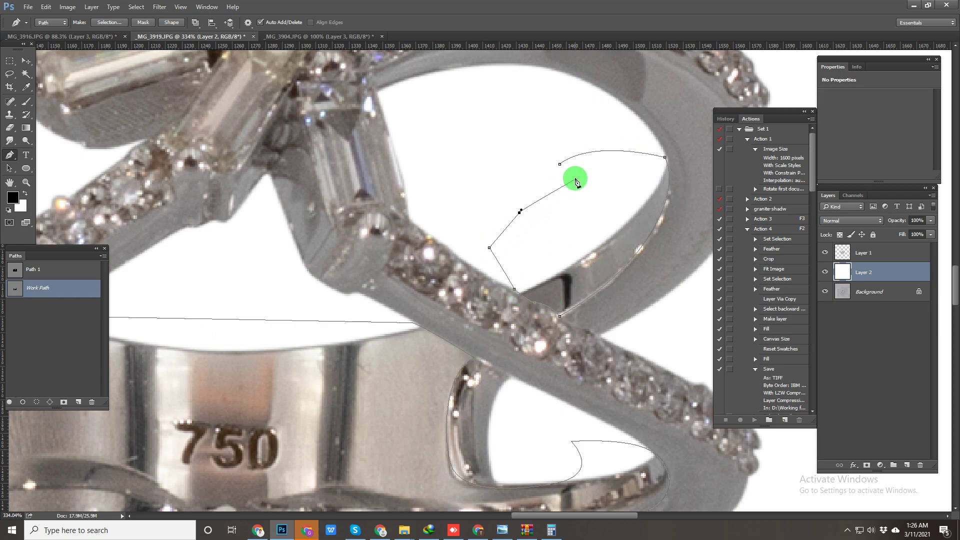
click(560, 166)
scroll(542, 238, down, 5)
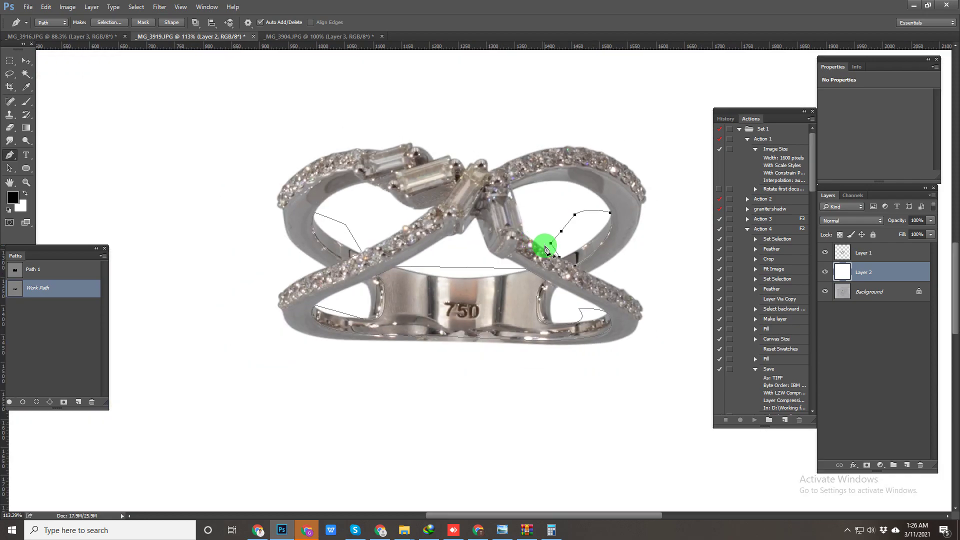
Step: Turn the _MG_3919 inner band paths into a feathered selection and copy the selected ring surfaces to a new layer
key(ctrl+Return)
key(shift+F6)
key(Return)
key(shift+F6)
key(Return)
key(ctrl+j)
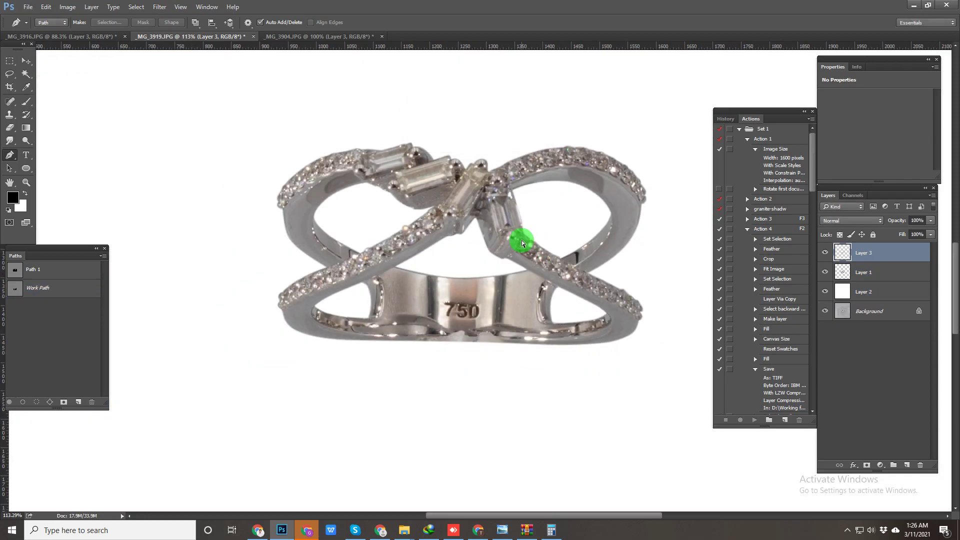
Step: Check the isolated inner band layers and ring cutouts in the open ring documents by toggling layer visibility
key(ctrl+Tab)
key(ctrl+Tab)
key(ctrl+Tab)
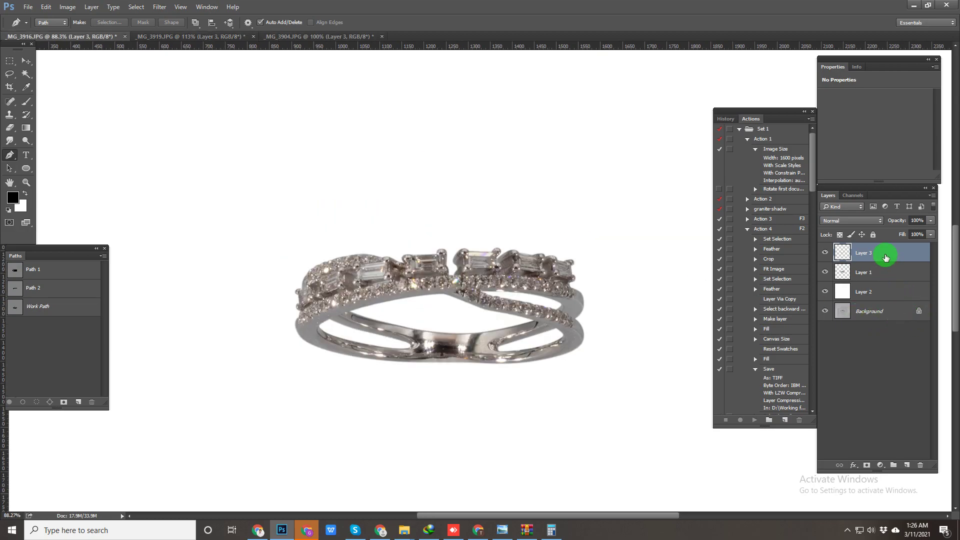
alt+click(825, 254)
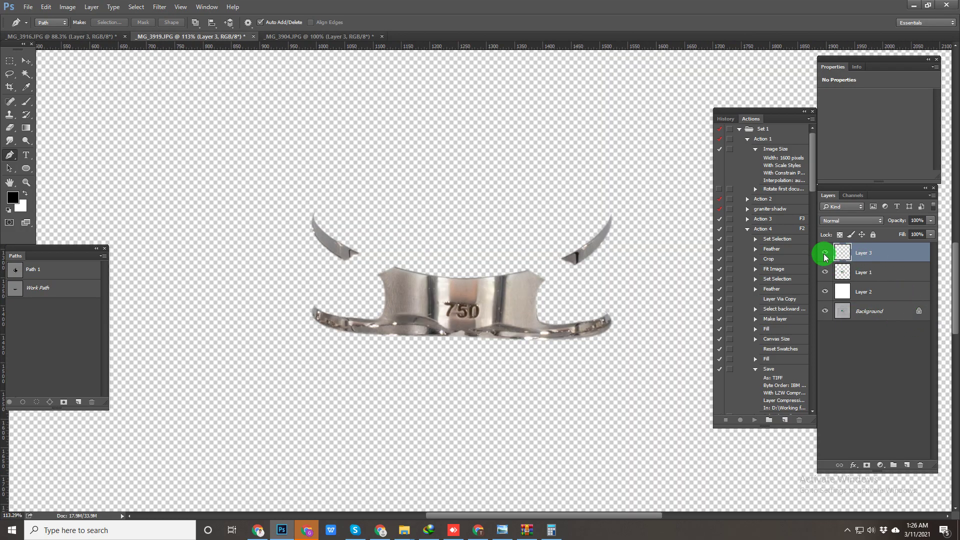
key(ctrl+Tab)
key(ctrl+Tab)
alt+click(825, 254)
alt+click(825, 254)
alt+click(826, 273)
alt+click(826, 273)
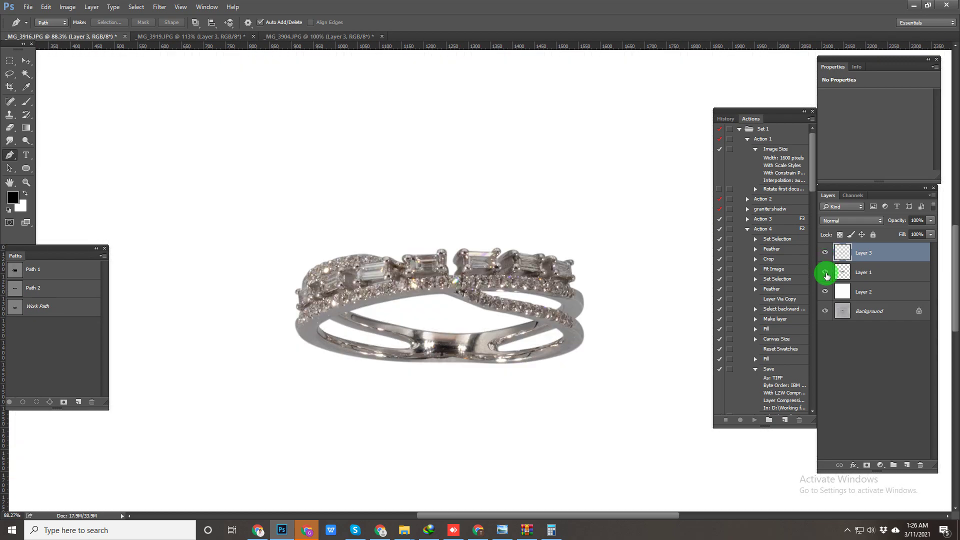
key(ctrl+Tab)
drag(825, 273, 824, 319)
key(ctrl+Tab)
drag(826, 263, 826, 339)
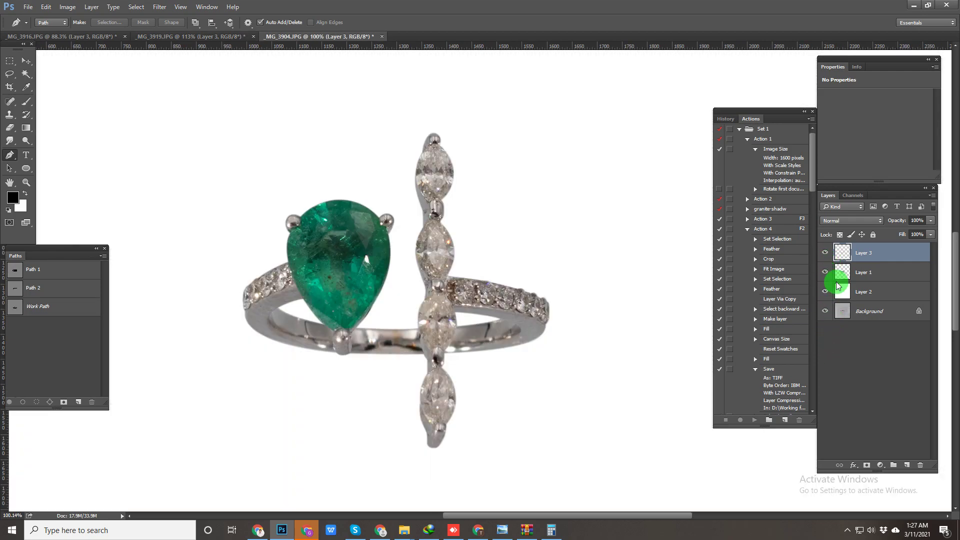
Step: In _MG_3919, inspect the ring cutout on Layer 1 by itself and duplicate that layer
key(ctrl+Tab)
key(ctrl+Tab)
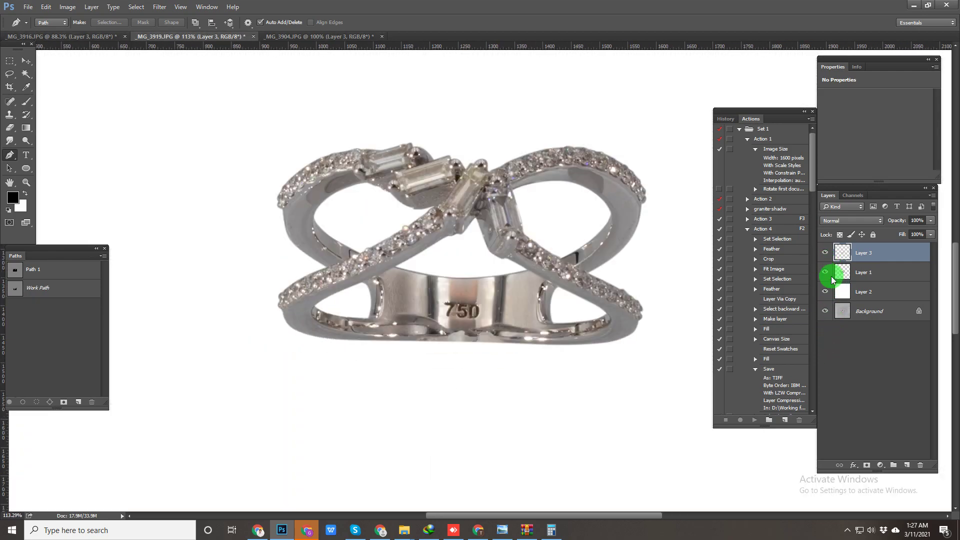
click(860, 276)
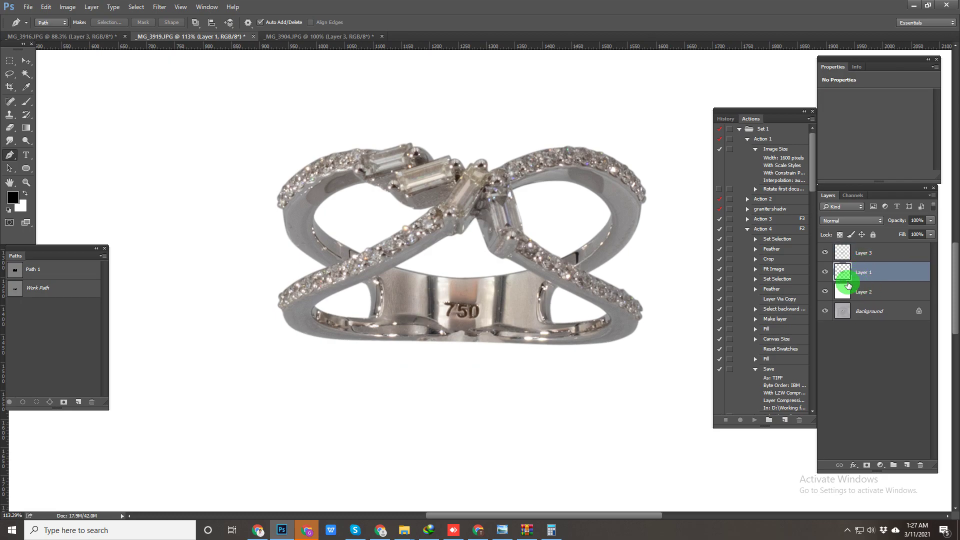
alt+click(825, 272)
alt+click(825, 273)
alt+click(825, 273)
alt+click(825, 273)
alt+click(825, 273)
alt+click(825, 273)
alt+click(825, 273)
alt+click(825, 273)
key(ctrl+j)
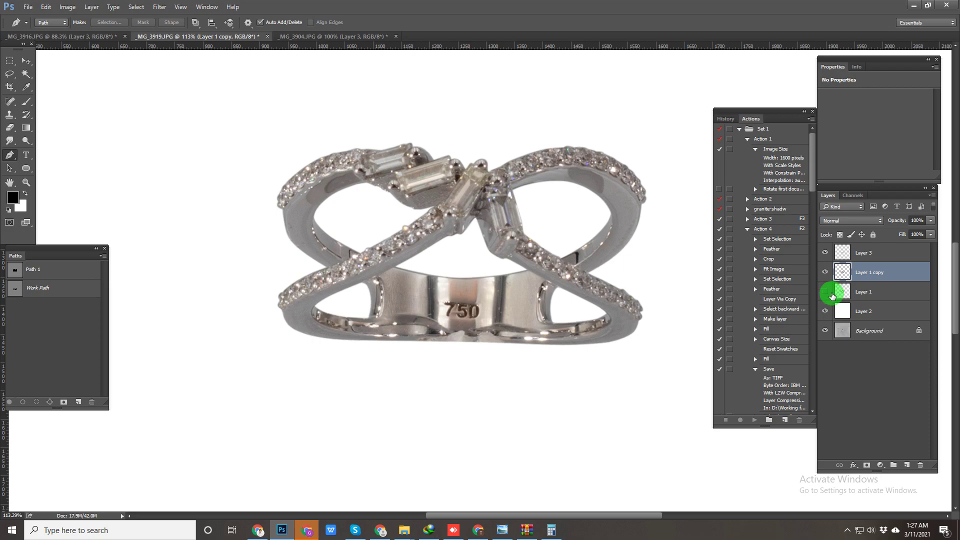
Step: Duplicate the ring cutout on Layer 1 in _MG_3904 and _MG_3916, and hide the original Layer 1 beneath each copy
key(ctrl+Tab)
click(845, 275)
key(ctrl+j)
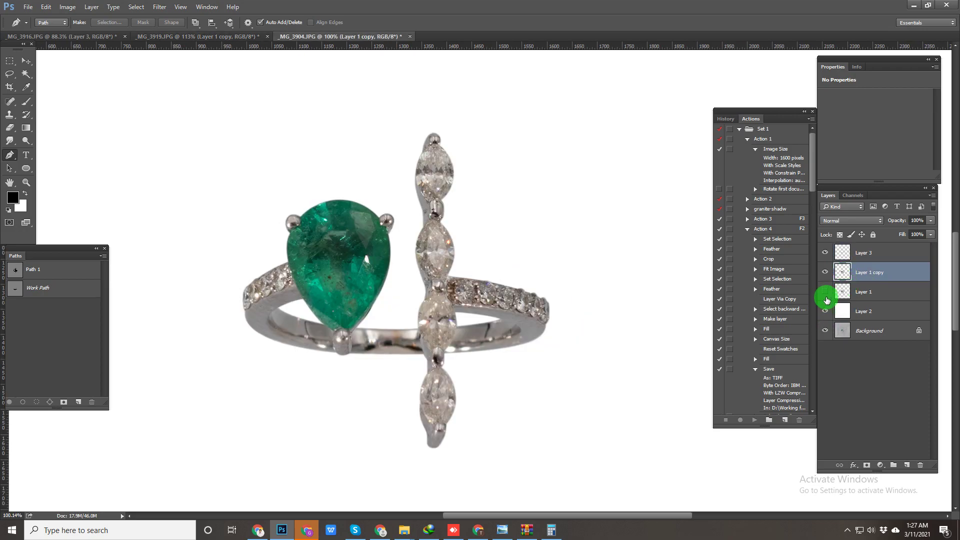
key(ctrl+Tab)
click(843, 273)
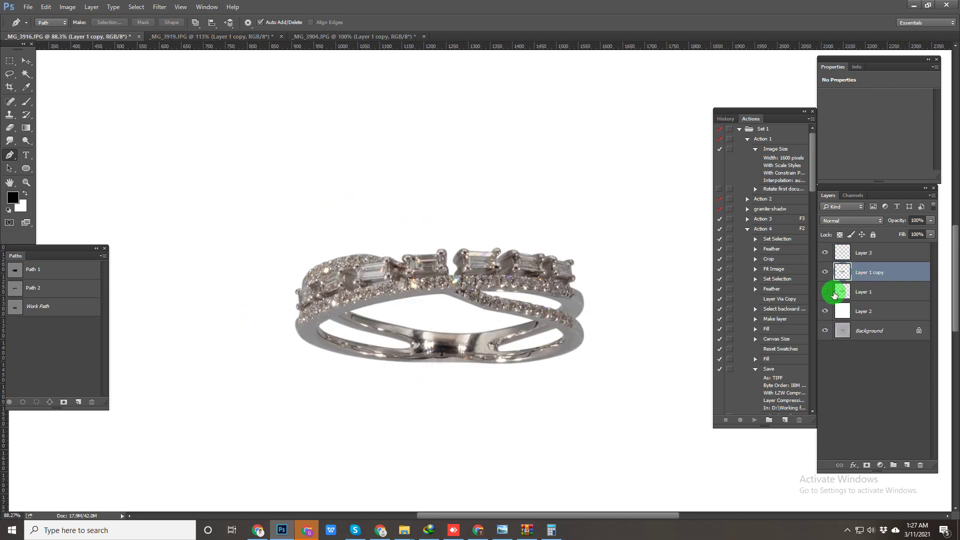
scroll(501, 345, up, 3)
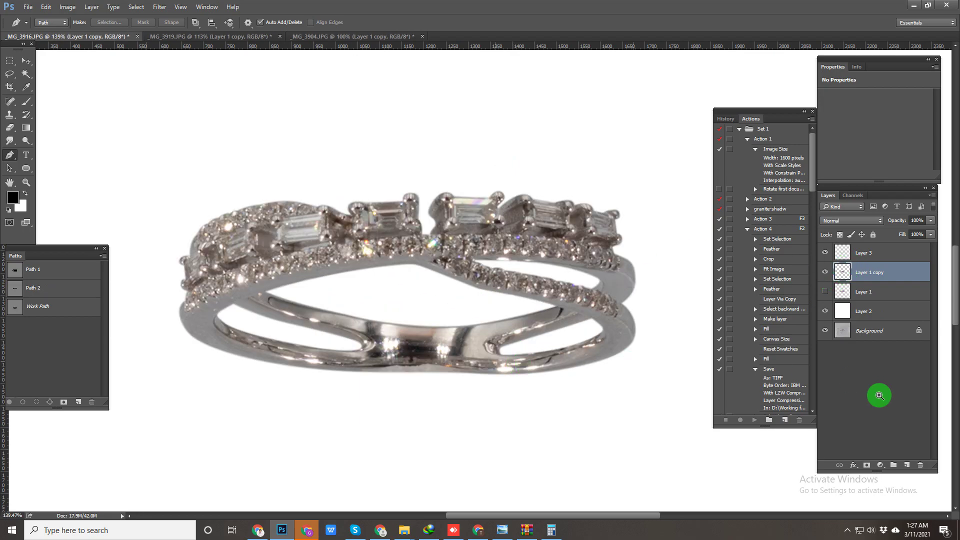
Step: Open the finished ring photo _MG_3793.jpg from its folder in Photoshop as a retouching reference
click(404, 531)
click(457, 500)
drag(508, 174, 453, 42)
drag(475, 364, 516, 391)
drag(608, 354, 265, 283)
drag(132, 315, 483, 286)
drag(365, 205, 350, 208)
click(182, 230)
key(Delete)
key(Delete)
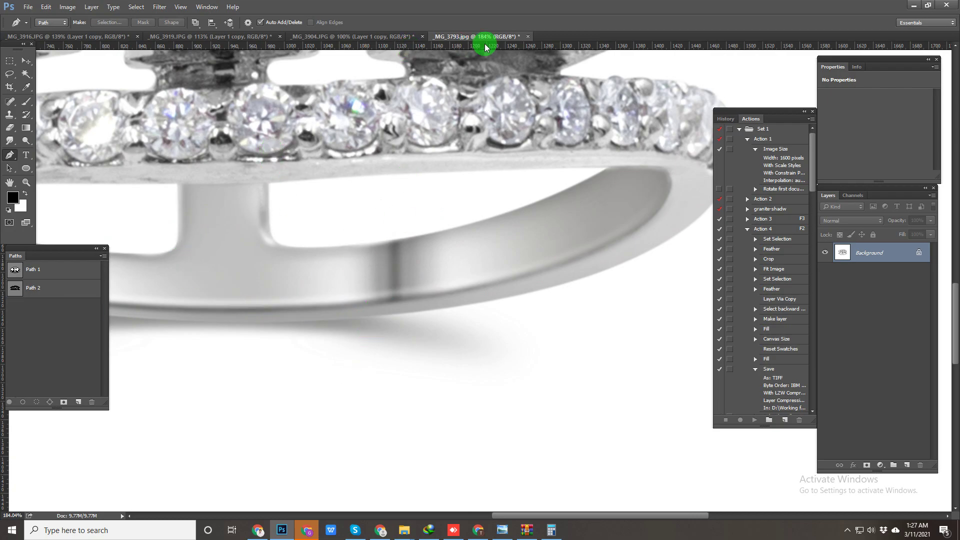
Step: Float _MG_3793.jpg in its own smaller window beside the _MG_3916 ring, with both rings visible for comparison
drag(475, 37, 724, 103)
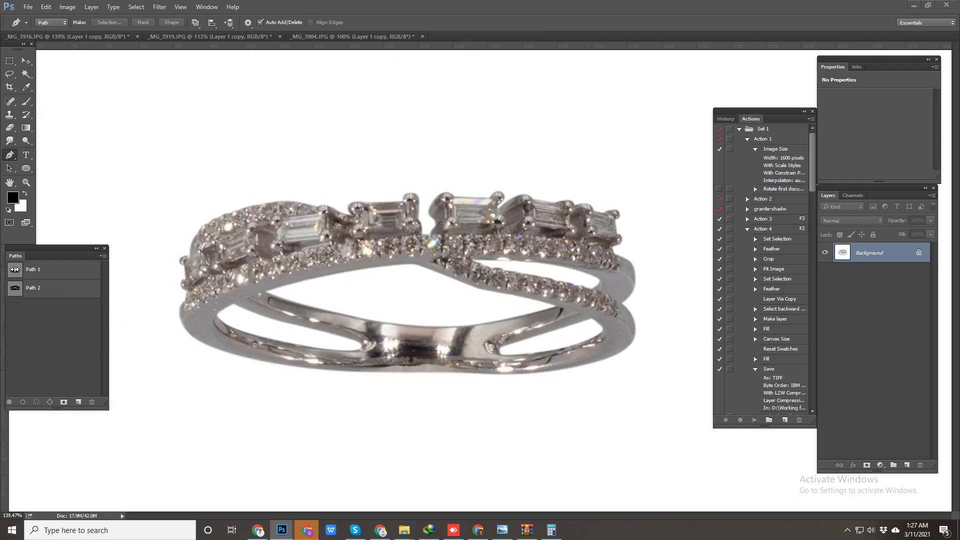
drag(711, 136, 346, 87)
scroll(401, 239, down, 4)
scroll(401, 239, down, 5)
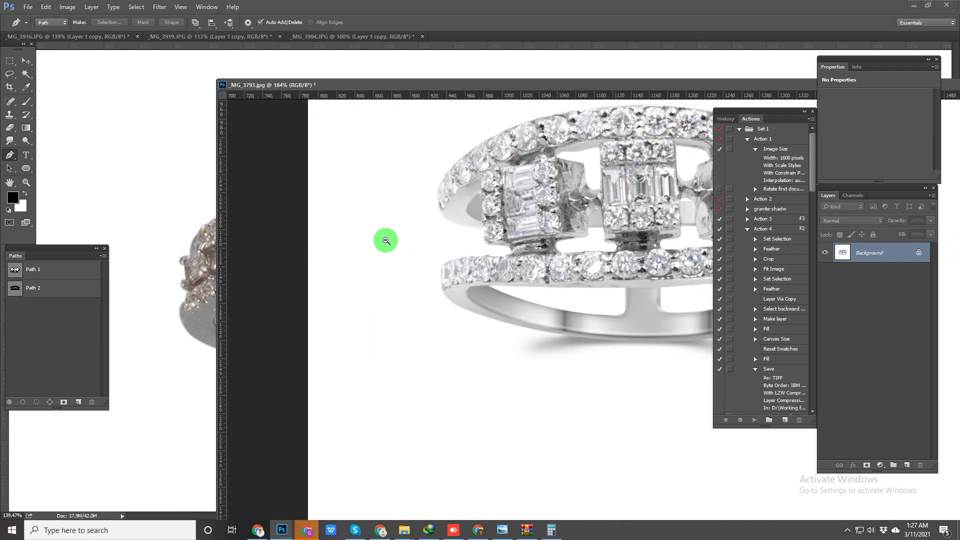
drag(621, 88, 42, 60)
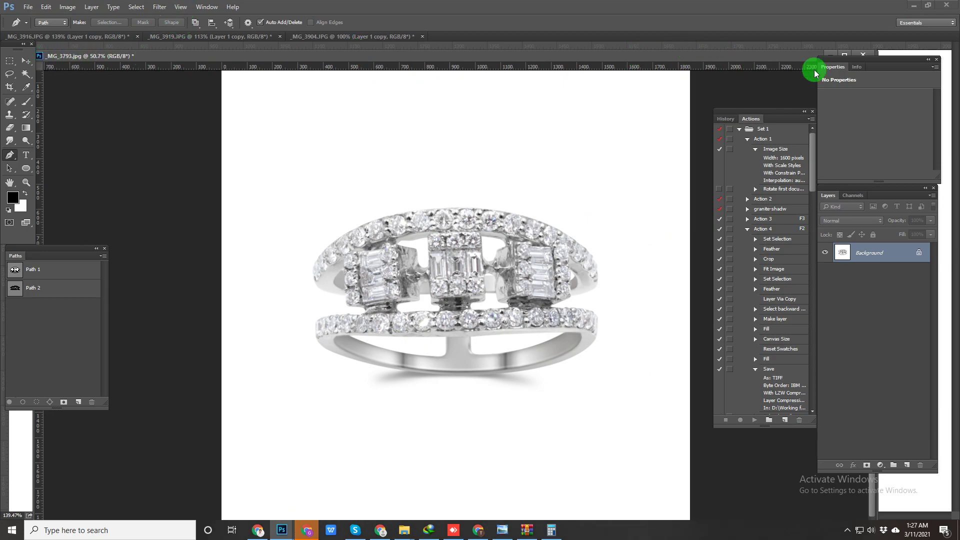
drag(789, 55, 683, 55)
drag(775, 56, 326, 241)
alt+click(267, 368)
drag(200, 240, 201, 84)
ctrl+click(190, 274)
click(441, 194)
drag(444, 206, 509, 213)
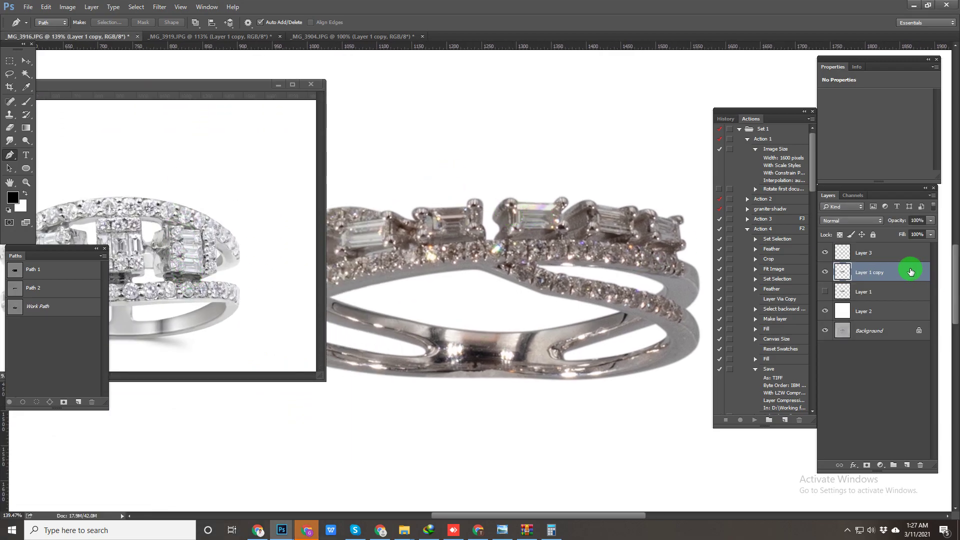
Step: Open the Camera Raw Filter on Layer 1 copy of _MG_3916 and set Saturation to -90
click(168, 10)
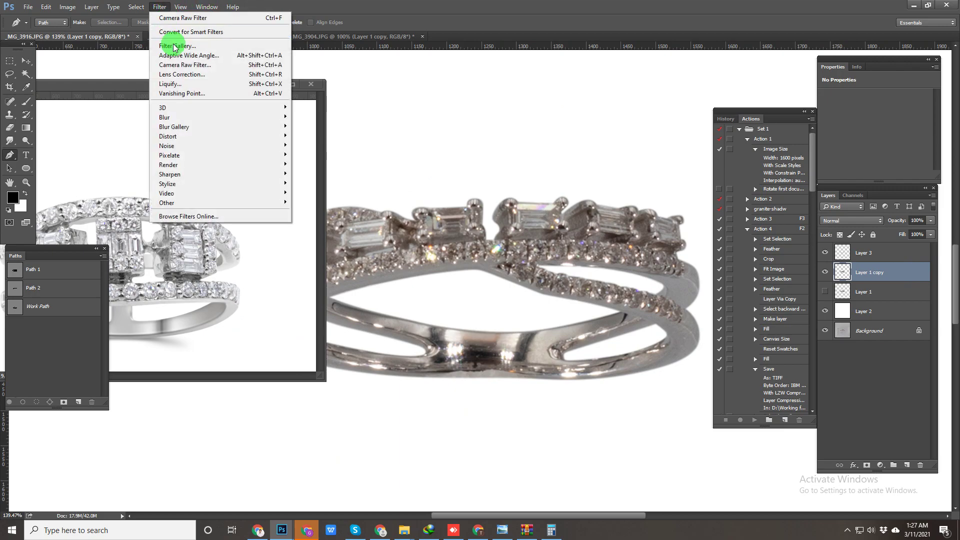
click(161, 66)
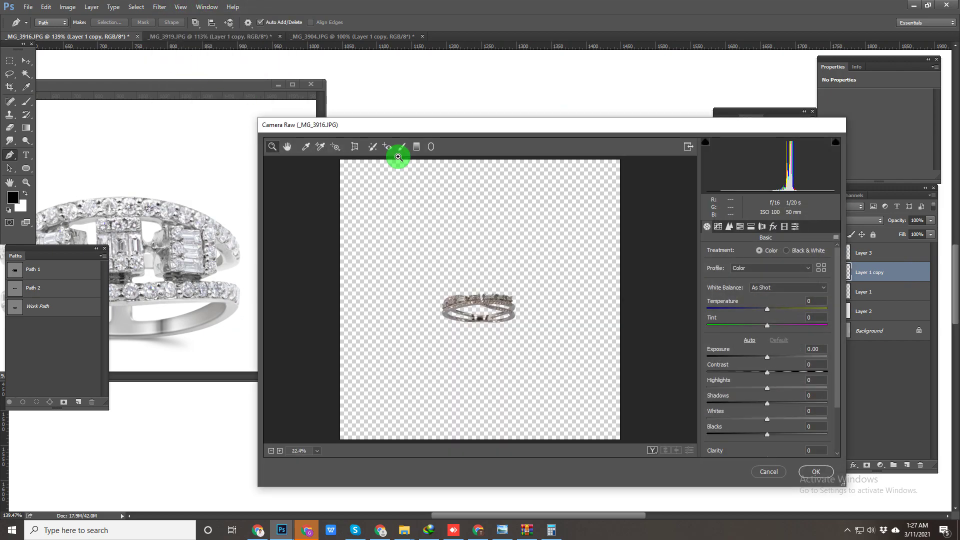
drag(435, 279, 518, 349)
drag(358, 197, 602, 366)
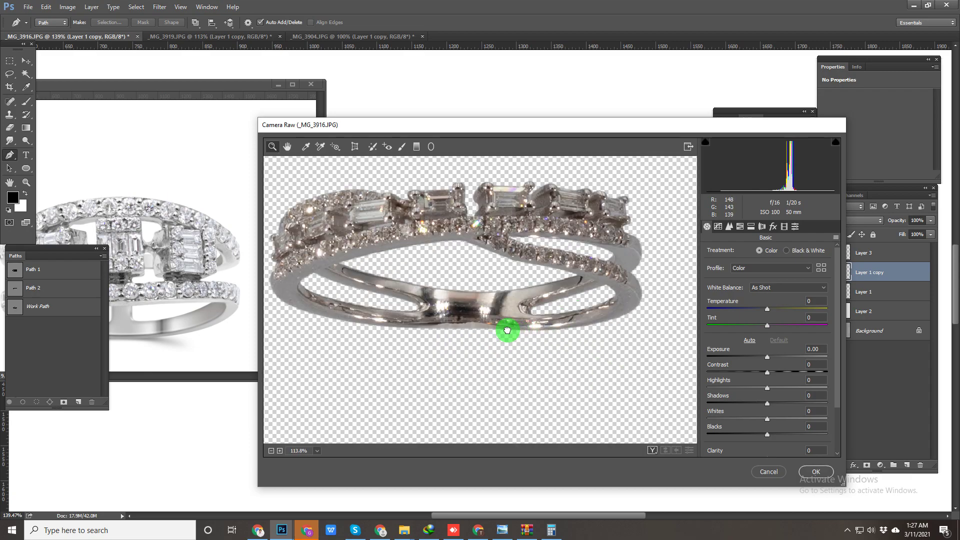
drag(474, 320, 487, 329)
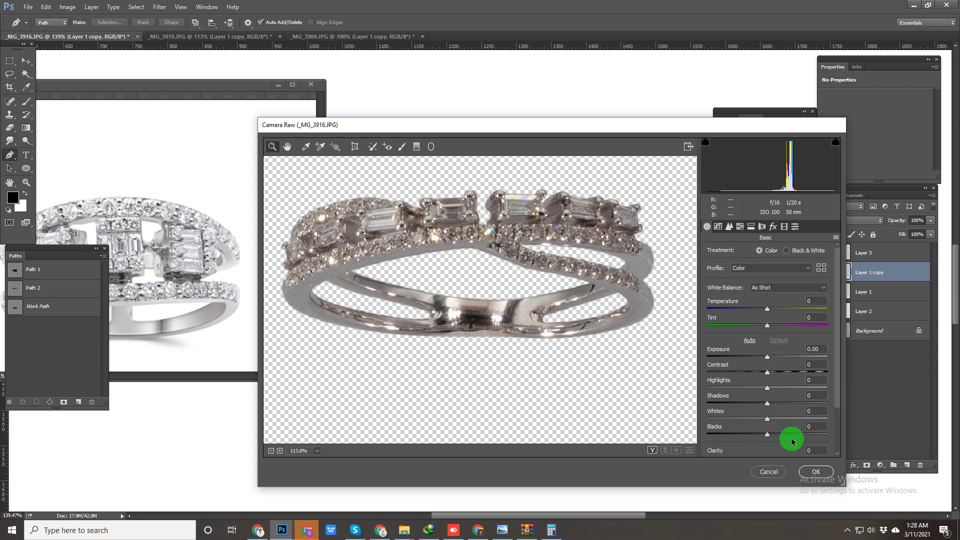
scroll(794, 435, down, 3)
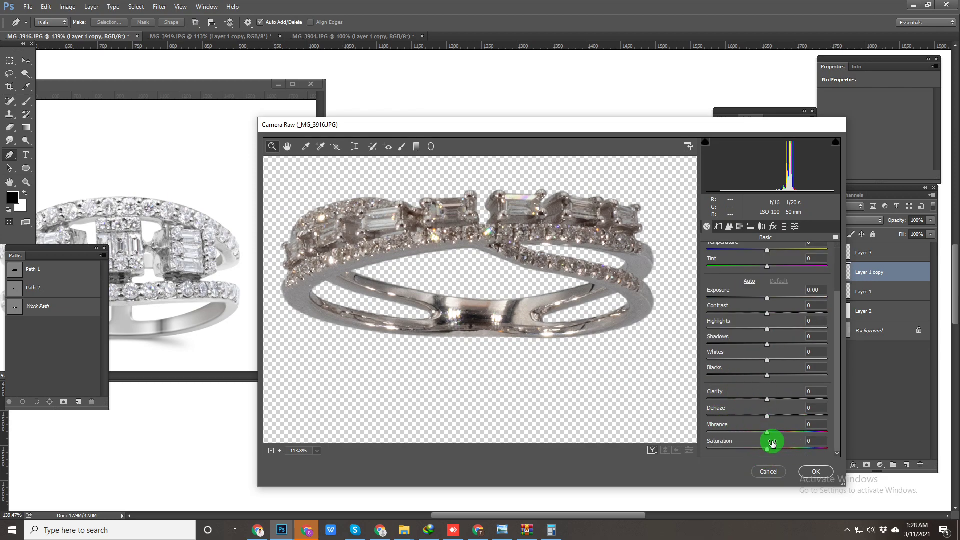
drag(767, 450, 714, 450)
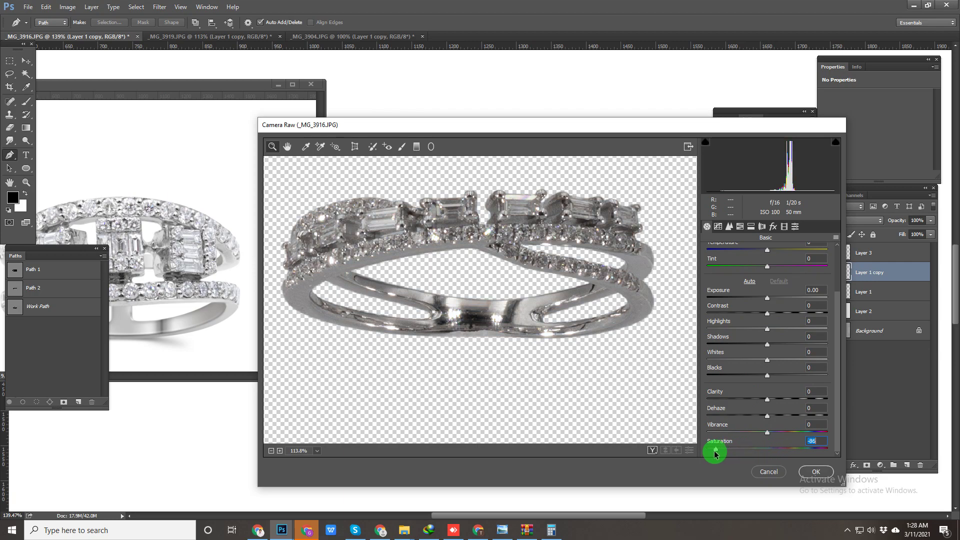
click(812, 443)
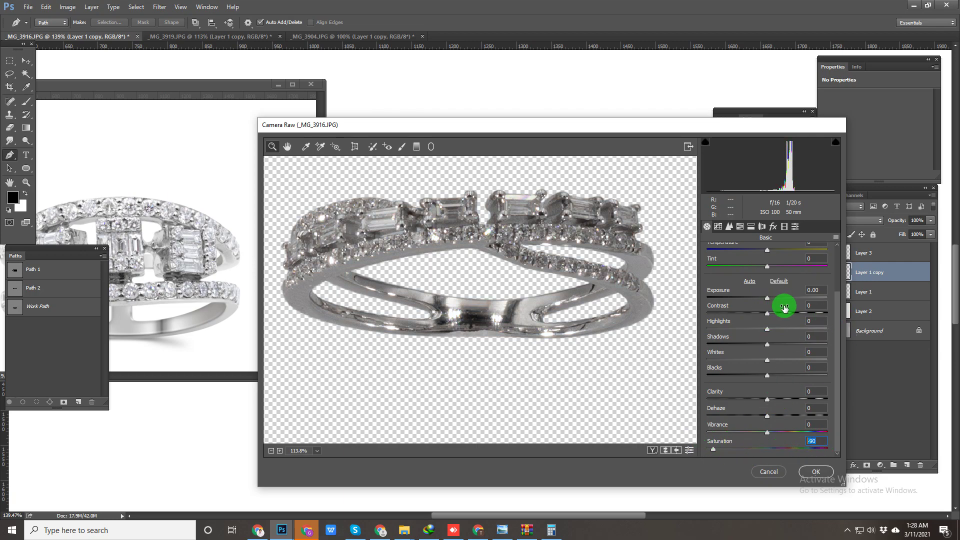
Step: In Camera Raw, set Exposure to +0.40, Contrast to +13, Whites to +7, Blacks to -9 and Temperature to -3
drag(768, 300, 774, 303)
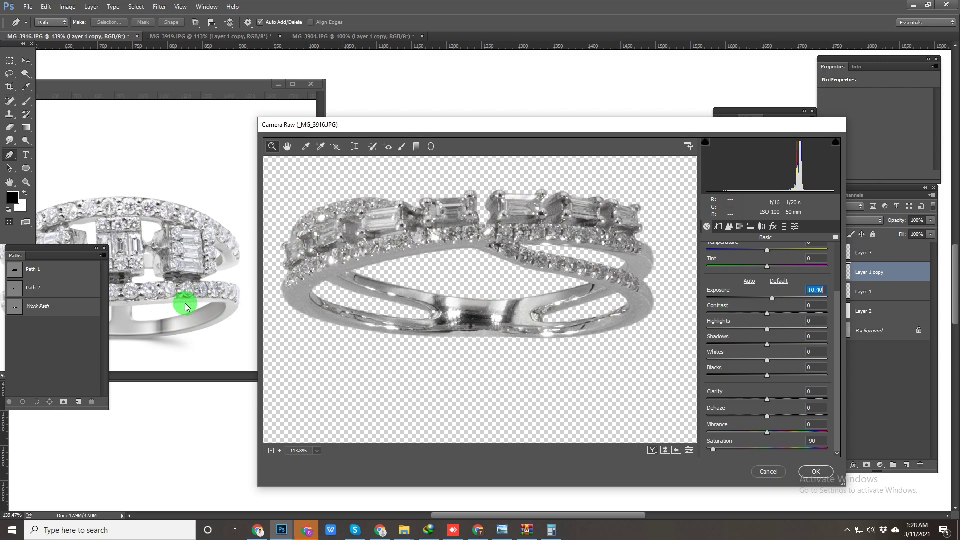
drag(768, 313, 776, 315)
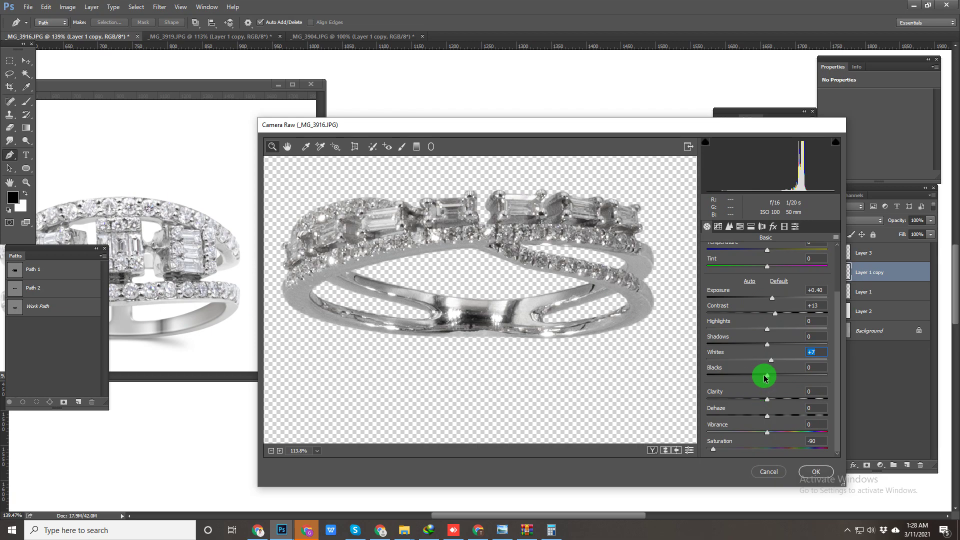
drag(768, 377, 761, 378)
scroll(781, 332, up, 3)
click(766, 310)
drag(768, 310, 764, 310)
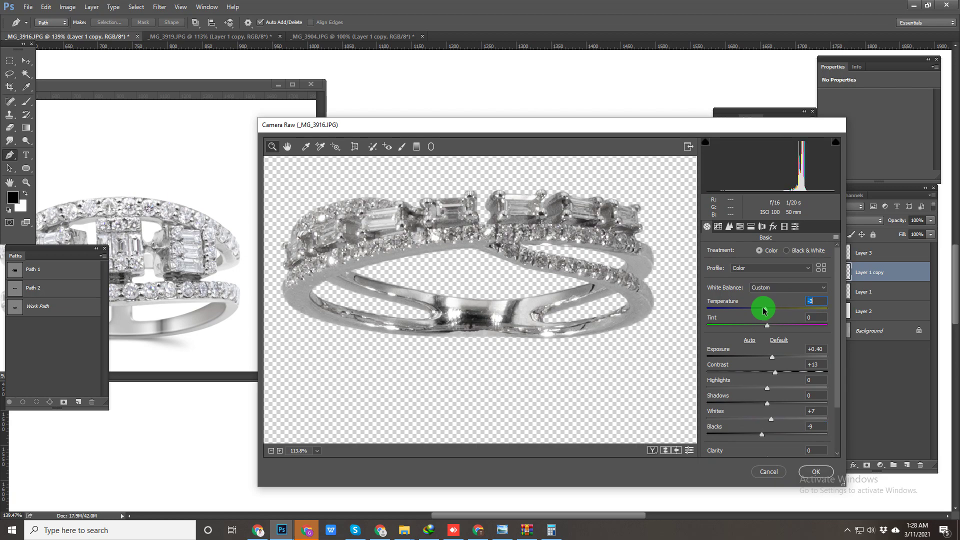
Step: Set Dehaze to +7, Highlights to +23 and Blacks to +23, and apply the Camera Raw adjustments to the ring
scroll(782, 382, down, 2)
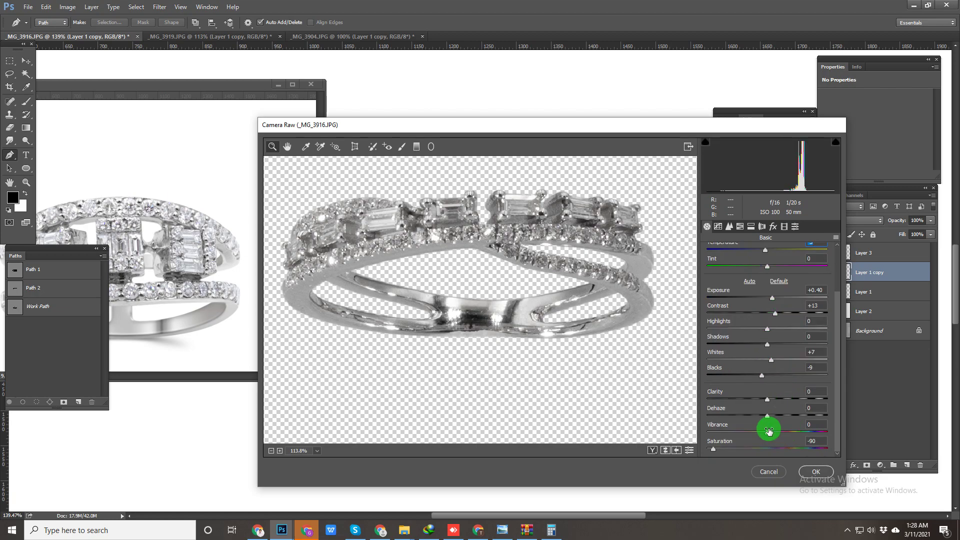
mouse_move(768, 419)
mouse_down()
mouse_move(780, 416)
mouse_move(760, 418)
mouse_move(771, 416)
mouse_up()
drag(767, 328, 786, 379)
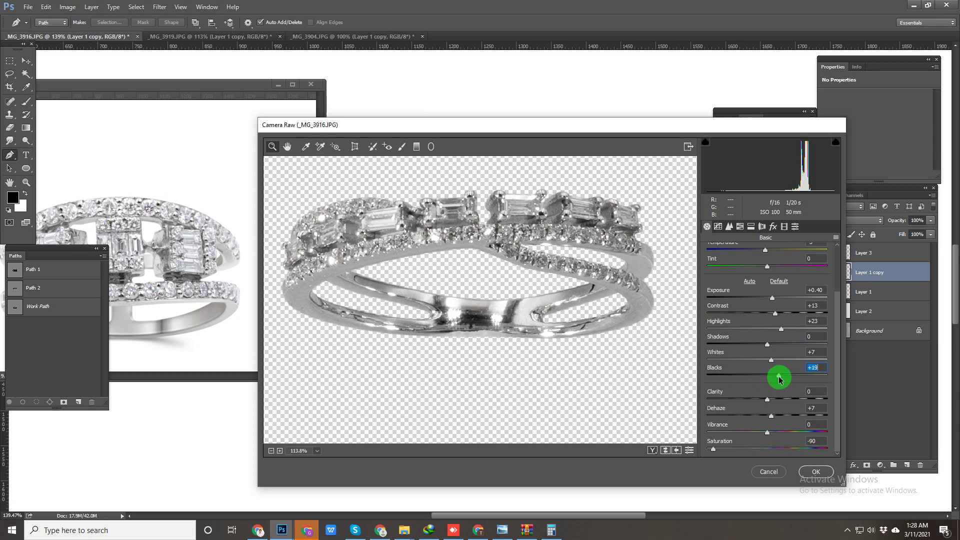
drag(783, 379, 781, 378)
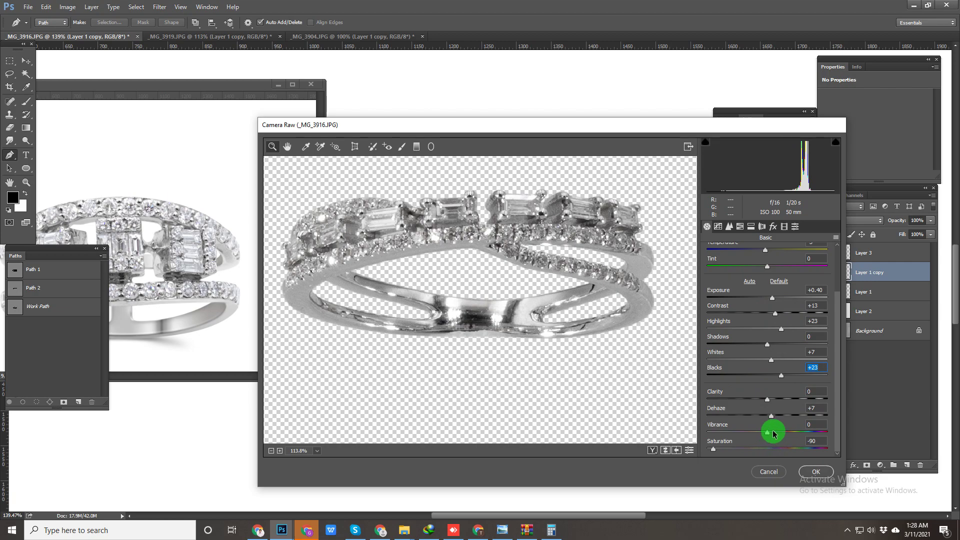
click(816, 471)
Step: Select Layer 3 in _MG_3916 and reposition the _MG_3793 reference window so its whole ring is in view
scroll(553, 343, down, 1)
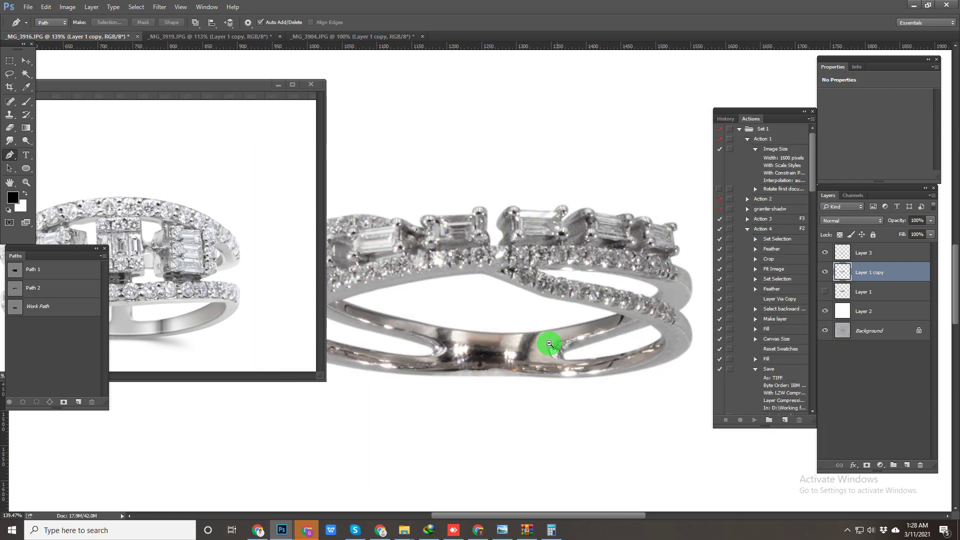
click(870, 255)
scroll(560, 346, down, 2)
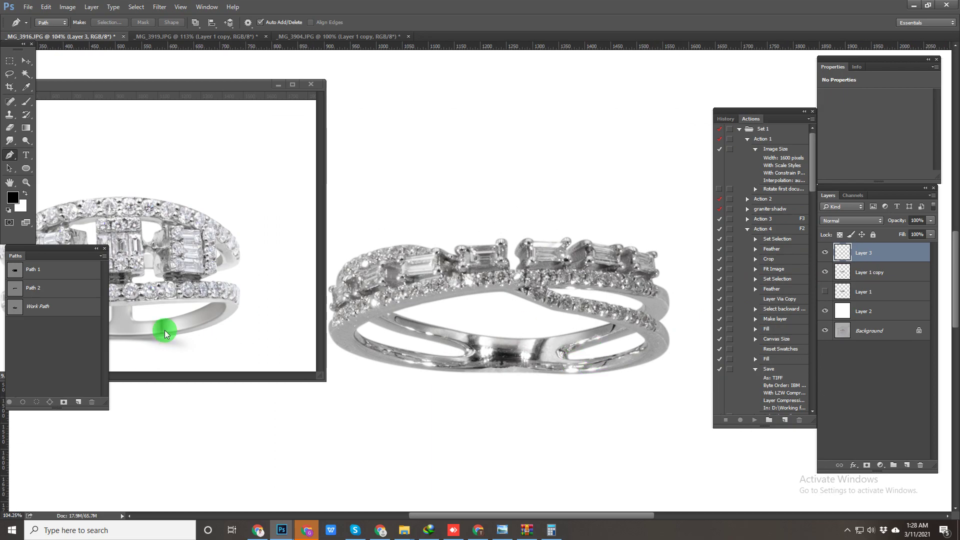
click(200, 310)
drag(202, 84, 302, 89)
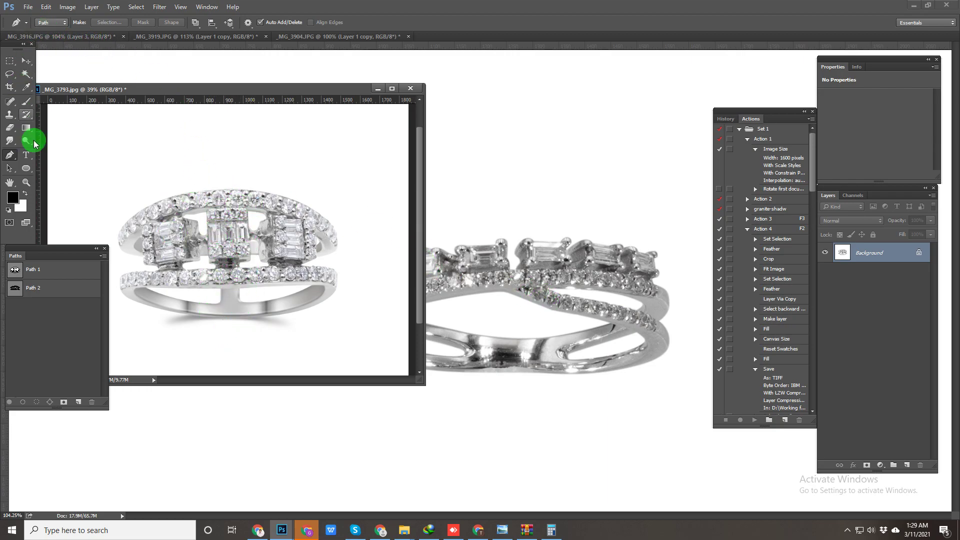
Step: Customize the Gradient tool's grey-and-white gradient by spacing its stops outward, placing the middle grey stop at 47% and lightening its color
key(g)
click(55, 22)
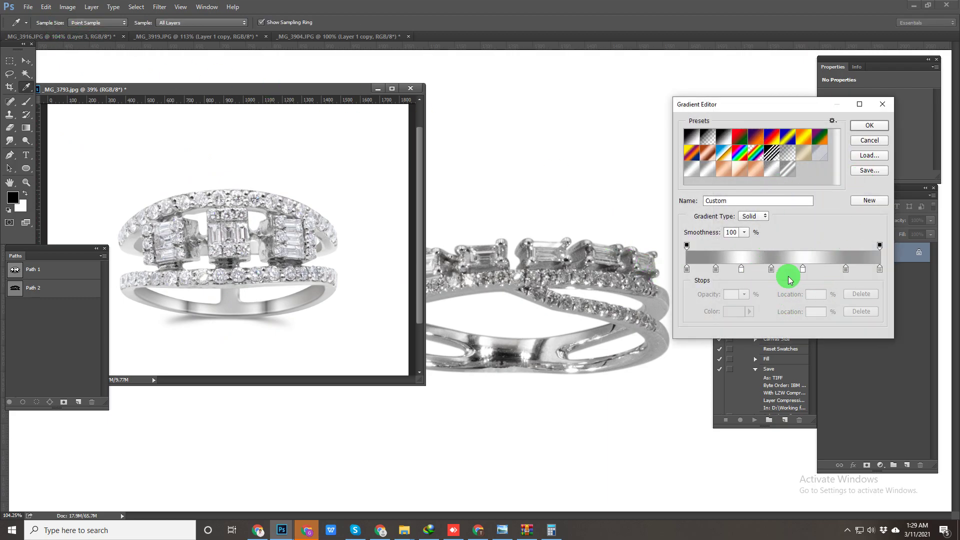
drag(717, 271, 706, 272)
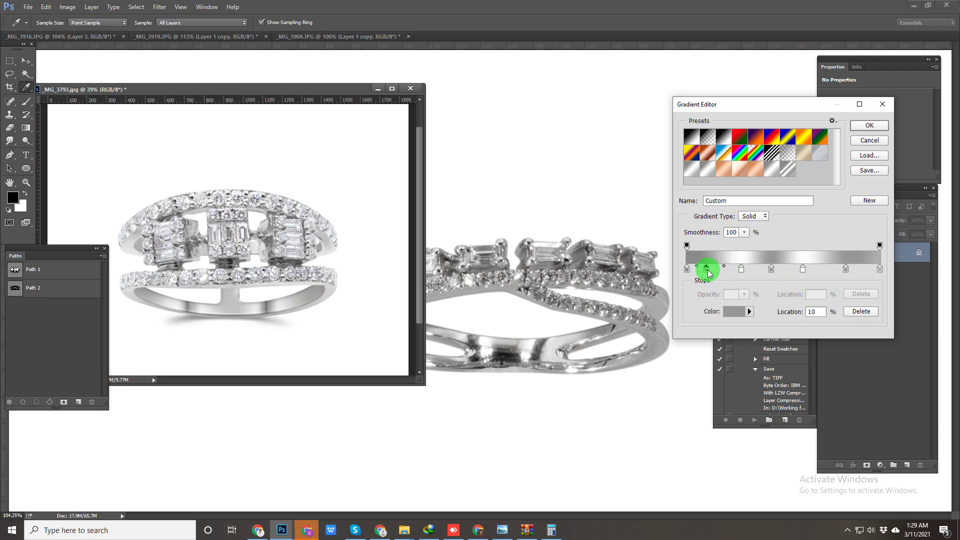
drag(805, 271, 857, 271)
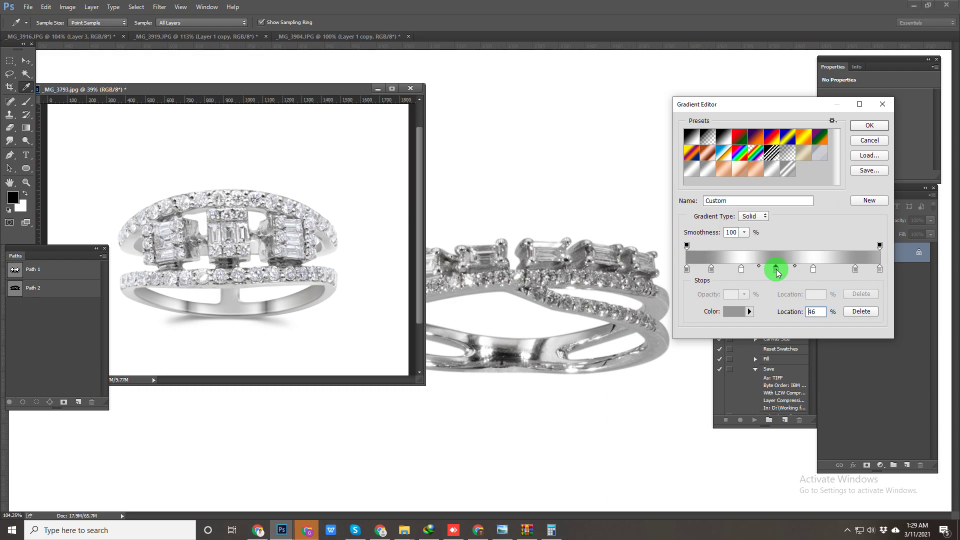
click(735, 311)
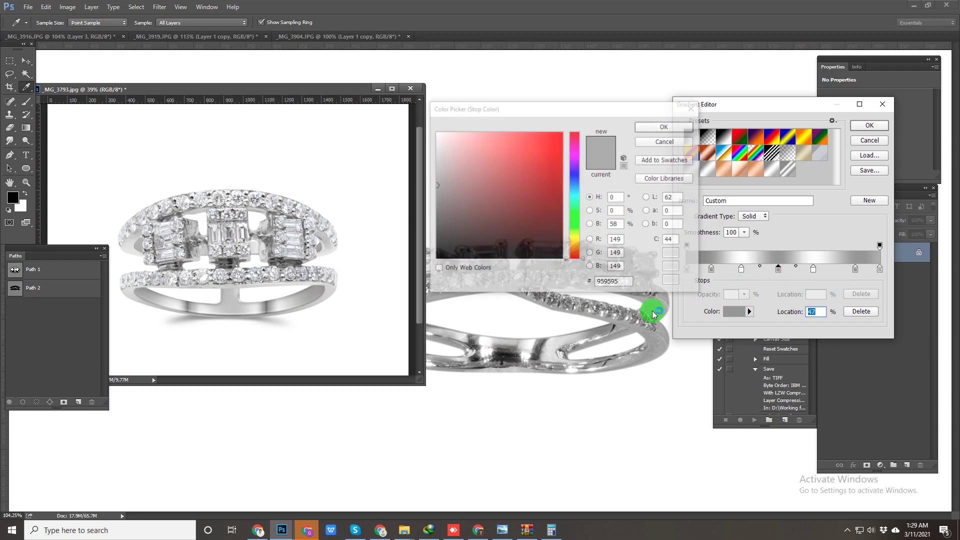
click(665, 127)
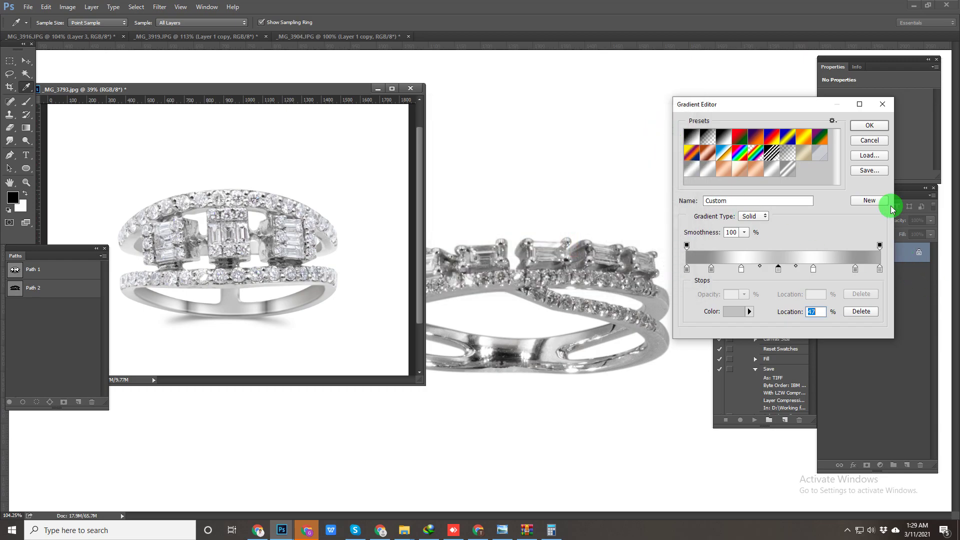
click(875, 127)
Step: Check Layer 3's inner band surfaces in _MG_3916 by toggling its visibility, and add a new empty layer above it
click(630, 265)
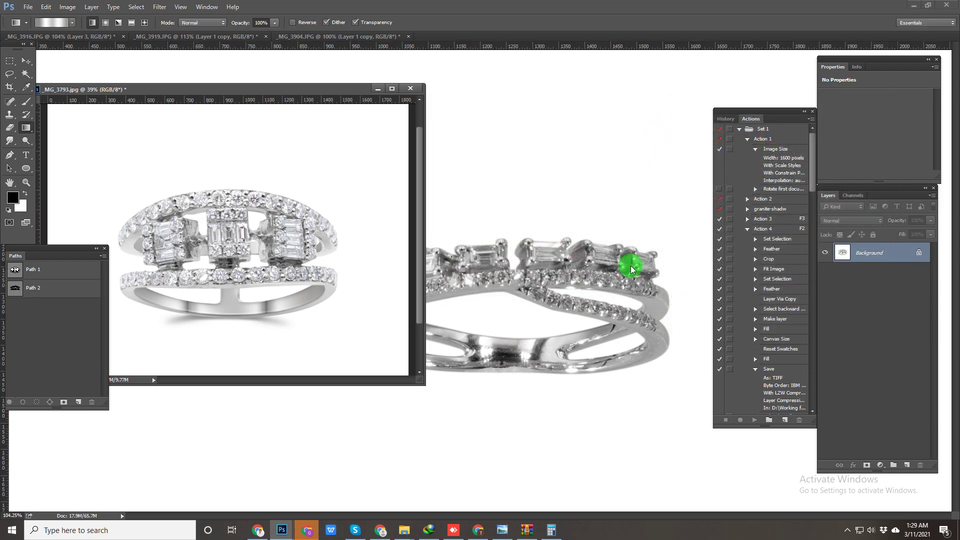
click(826, 253)
alt+click(826, 252)
alt+click(827, 253)
click(826, 253)
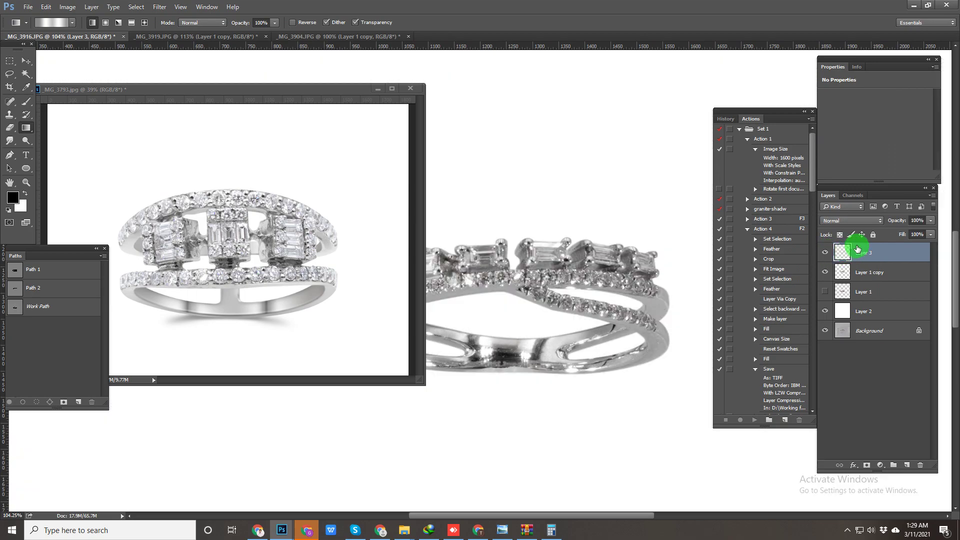
mouse_move(857, 248)
mouse_down()
mouse_move(926, 430)
mouse_move(905, 466)
mouse_up()
click(908, 466)
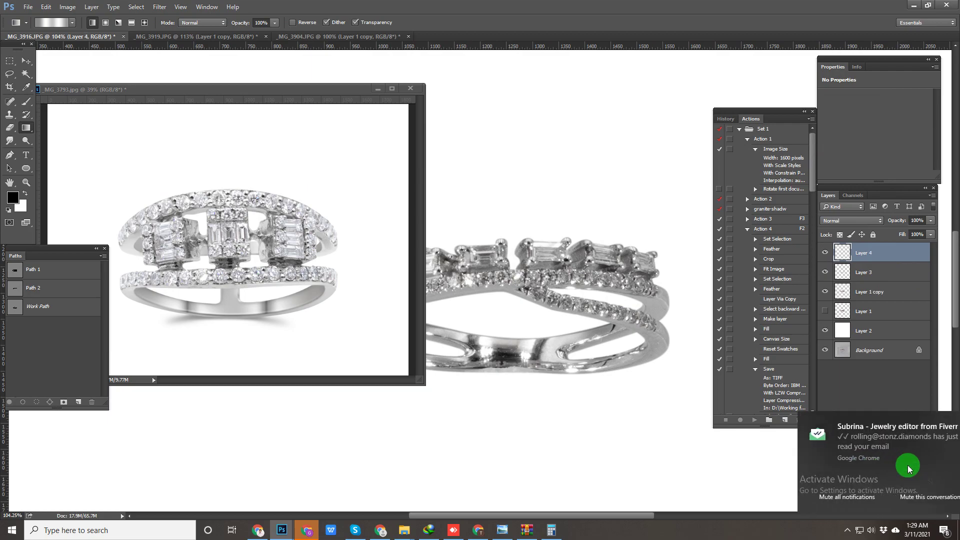
click(945, 423)
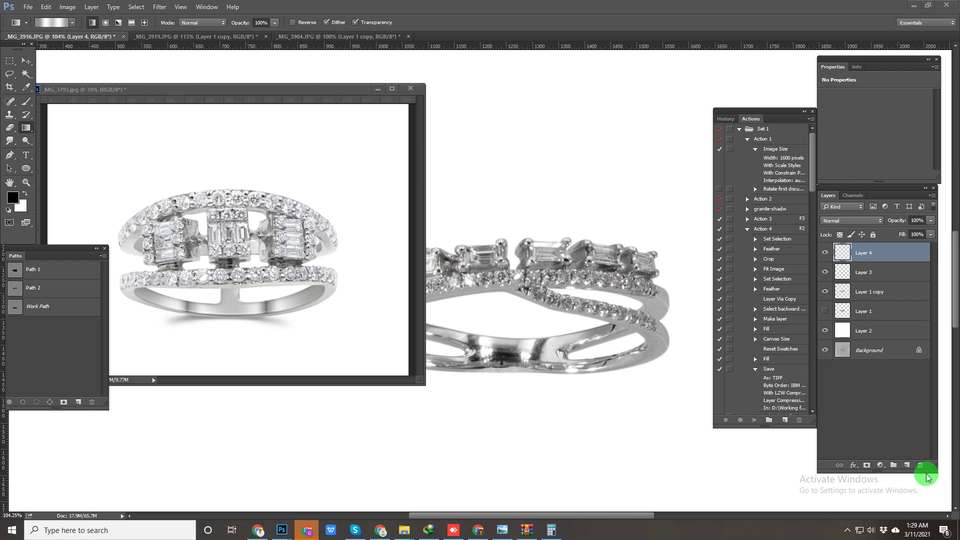
click(940, 424)
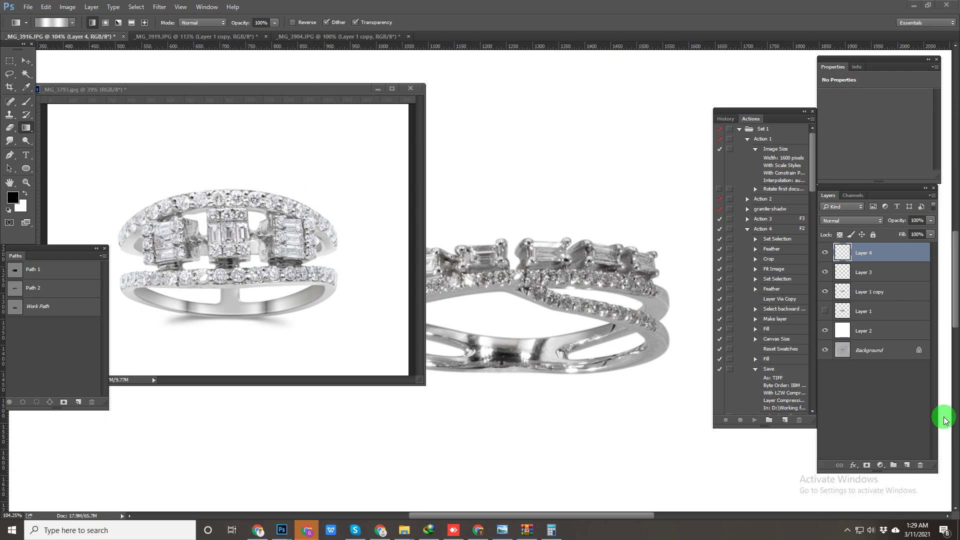
click(945, 422)
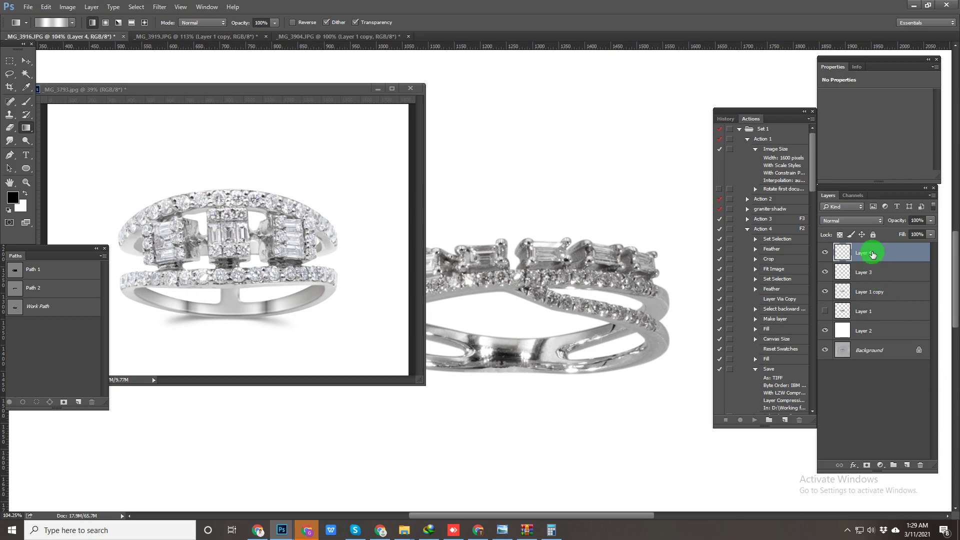
Step: Clip Layer 4 to Layer 3 and check the inner band surfaces by toggling and isolating Layer 3's visibility
click(825, 253)
click(825, 254)
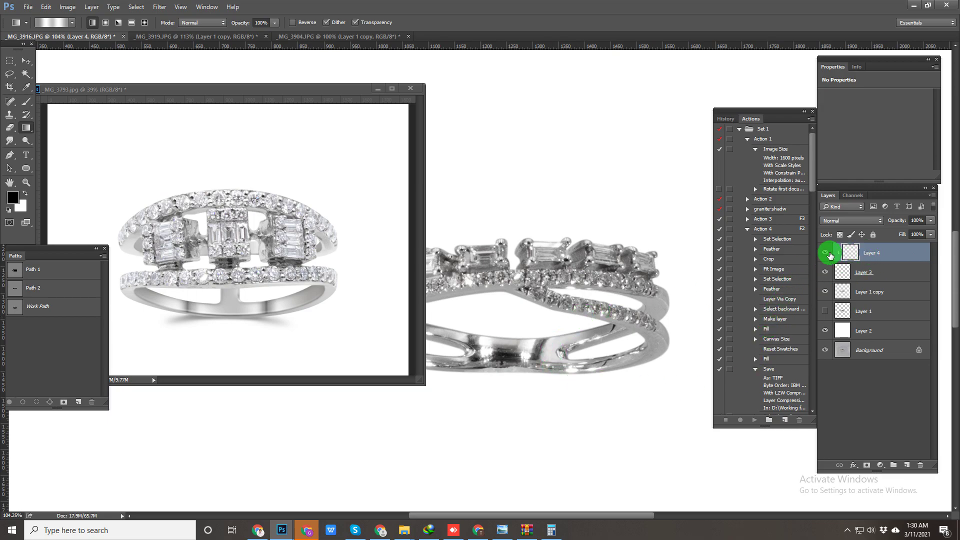
click(825, 273)
click(824, 272)
click(825, 272)
click(825, 272)
alt+click(824, 273)
alt+click(824, 273)
alt+click(824, 273)
alt+click(824, 274)
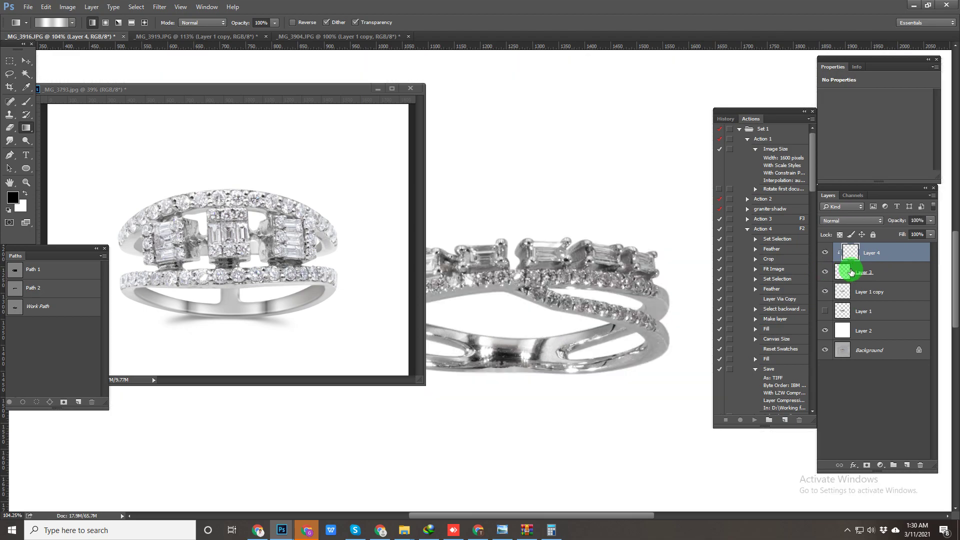
Step: Try the clipping on Layer 4 with a test gradient and red brush strokes over the inner band, undoing both
click(14, 198)
drag(495, 224, 576, 138)
click(645, 130)
drag(524, 258, 585, 338)
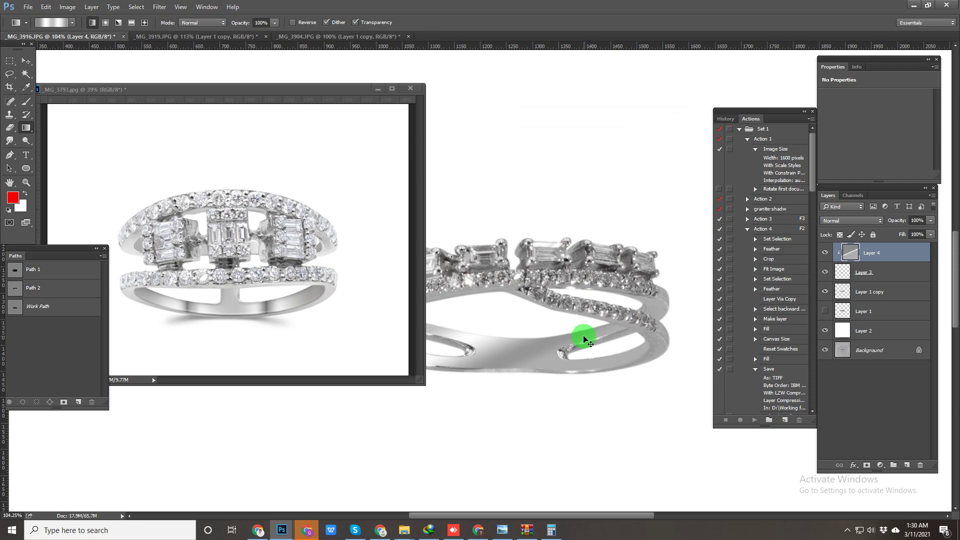
key(ctrl+z)
key(b)
mouse_move(551, 251)
mouse_down()
mouse_move(698, 228)
mouse_move(560, 369)
mouse_move(457, 270)
mouse_up()
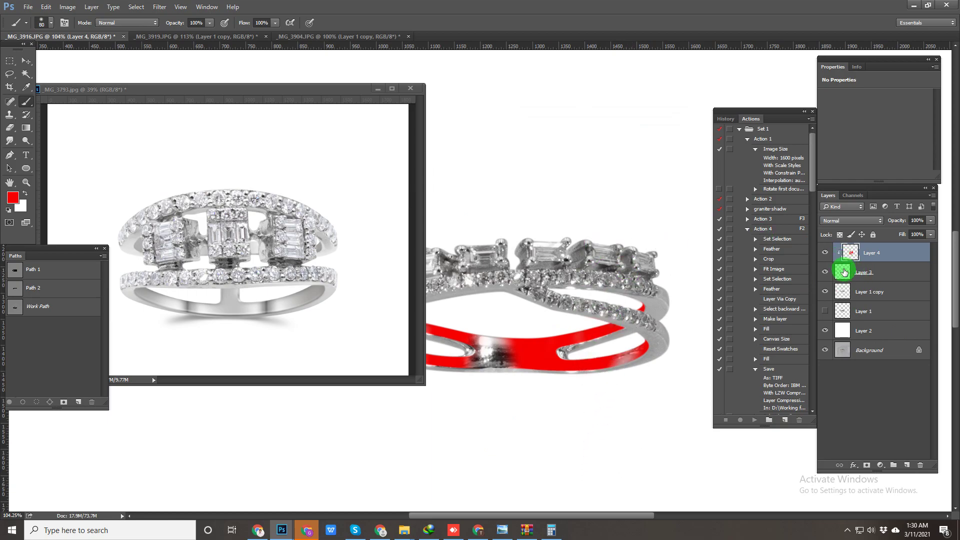
alt+click(826, 272)
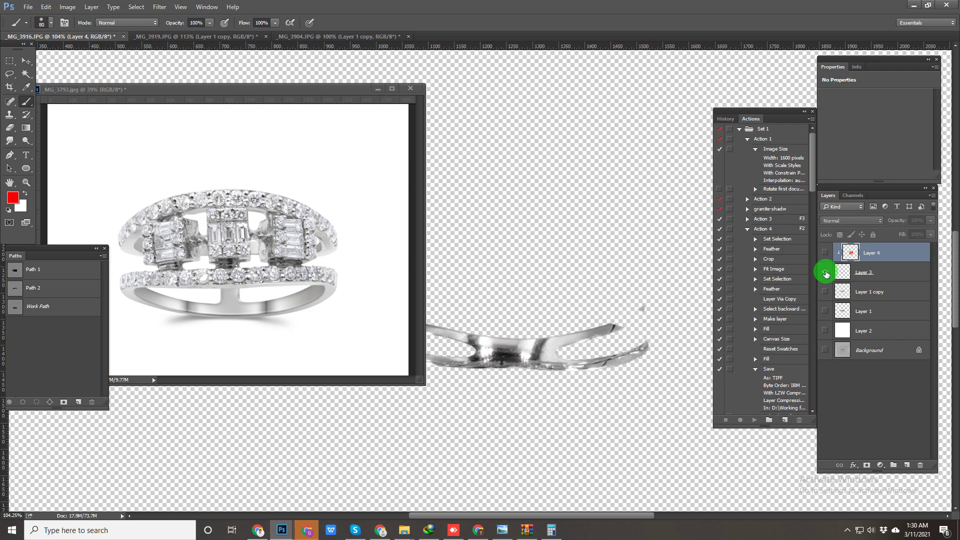
alt+click(825, 272)
key(ctrl+z)
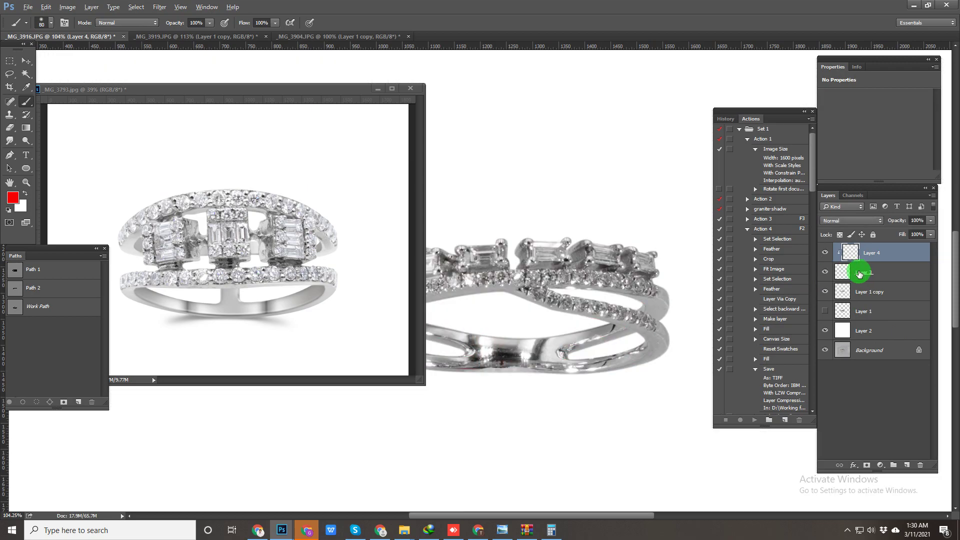
Step: Draw the grey-and-white gradient on the clipped Layer 4 across the full width of the ring's inner band
alt+click(616, 327)
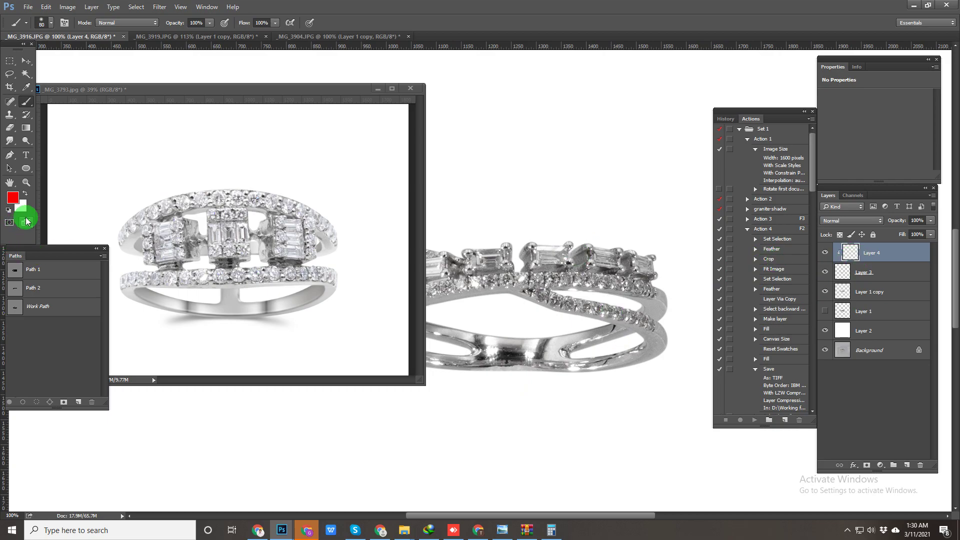
key(g)
scroll(540, 287, down, 1)
scroll(541, 287, down, 3)
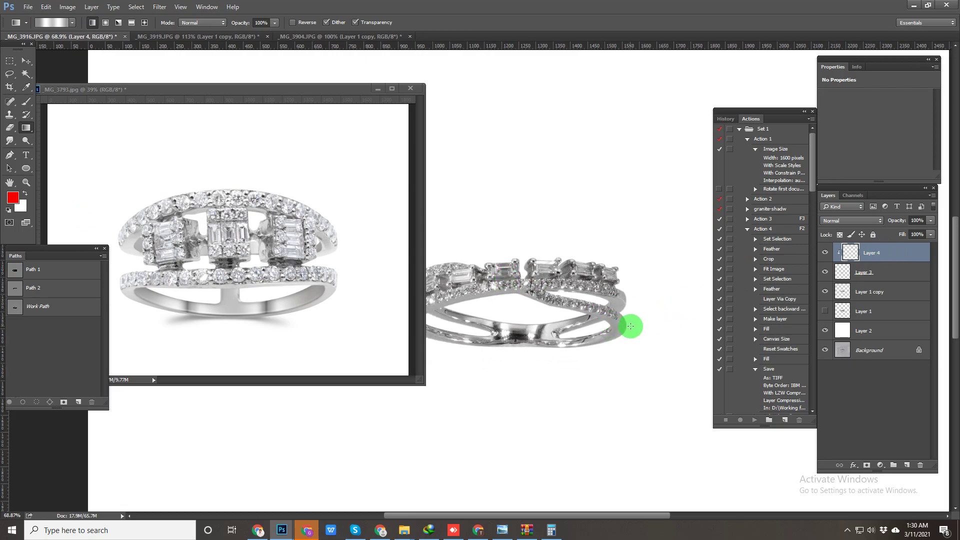
drag(414, 337, 654, 311)
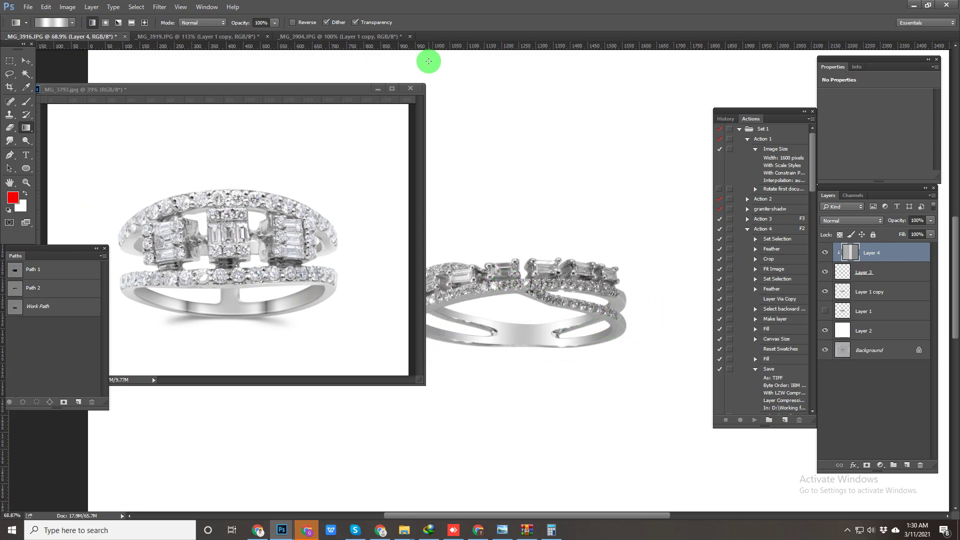
Step: Float _MG_3919 in its own window and remove the color cast from Layer 1 copy and Layer 3 with Auto Color
mouse_move(339, 90)
mouse_down()
mouse_move(248, 84)
mouse_move(339, 75)
mouse_up()
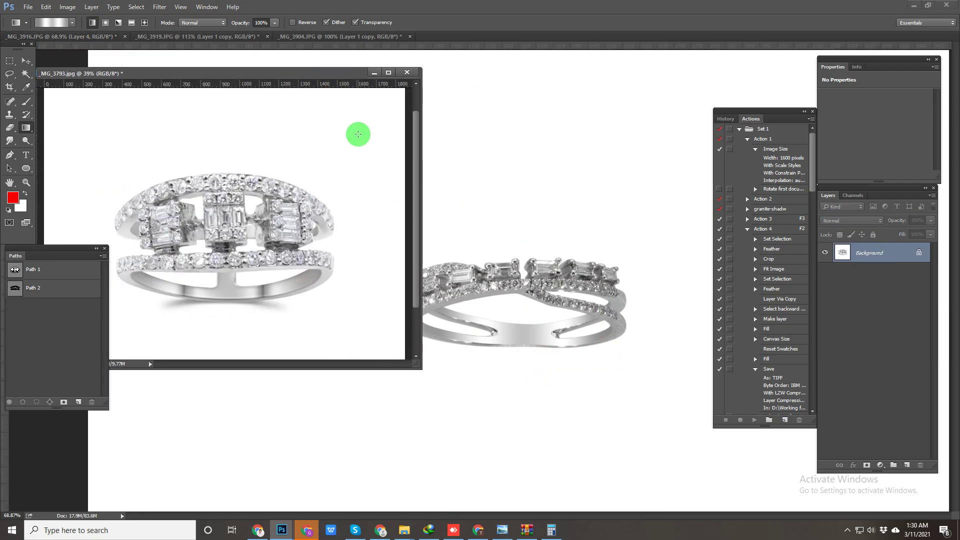
drag(205, 47, 339, 125)
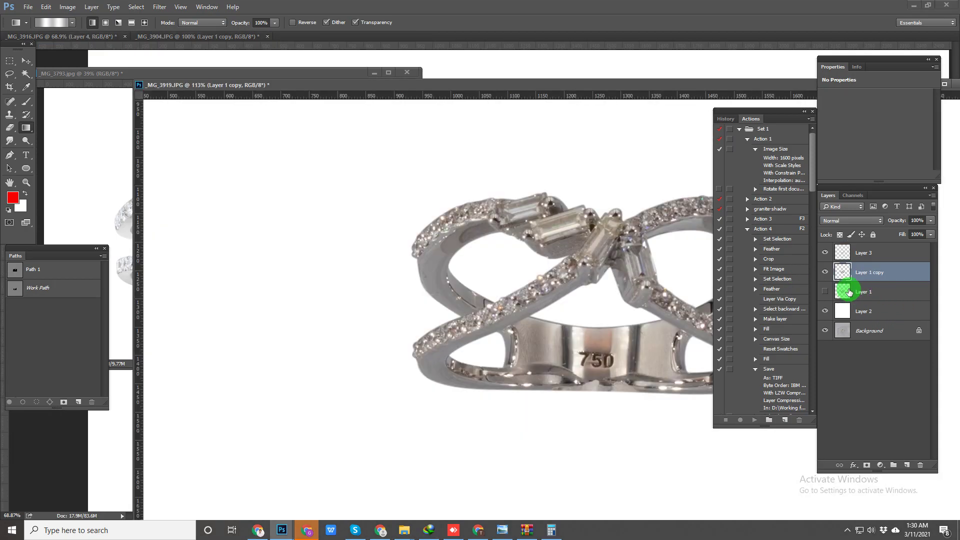
click(849, 294)
click(853, 275)
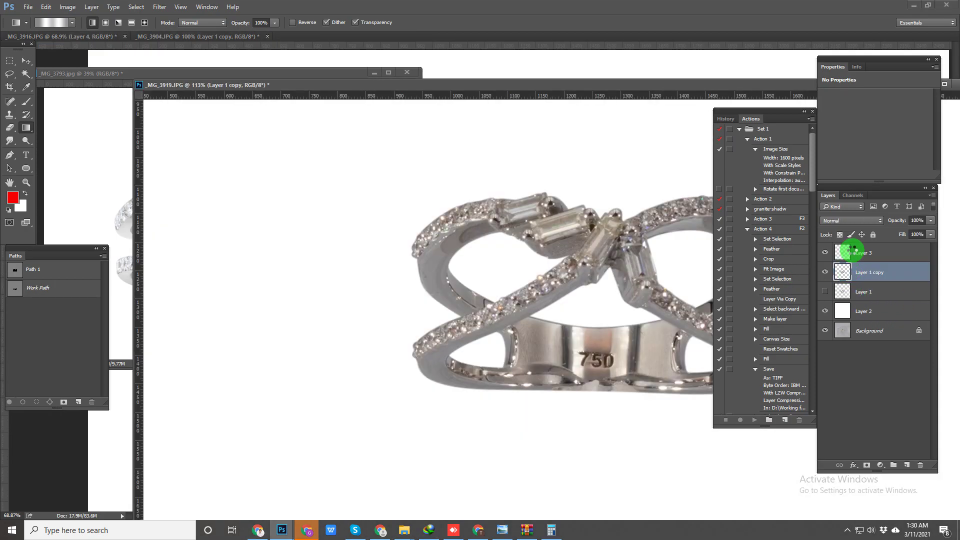
key(ctrl+shift+b)
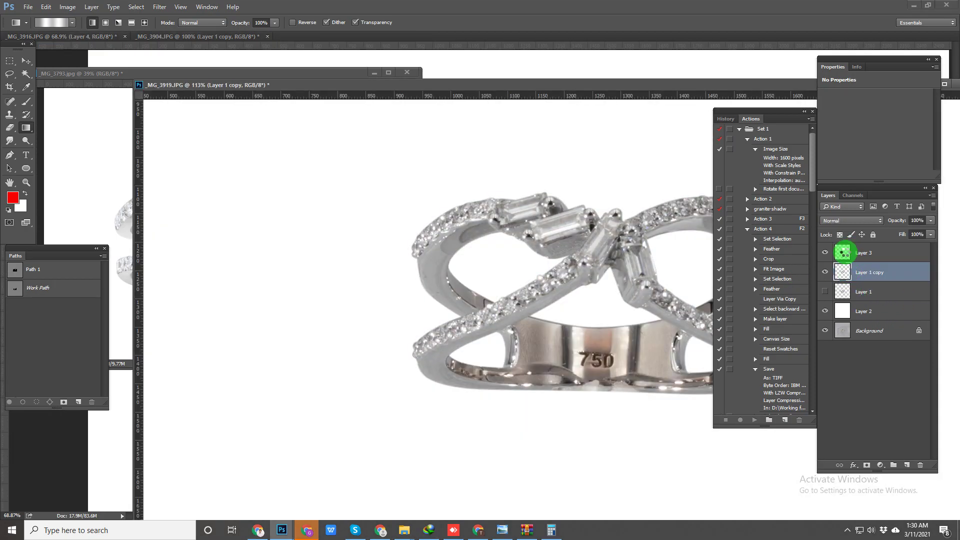
click(858, 256)
Step: Add a new layer clipped to Layer 3 in _MG_3919 and draw the grey-and-white gradient horizontally across the inner band
click(868, 466)
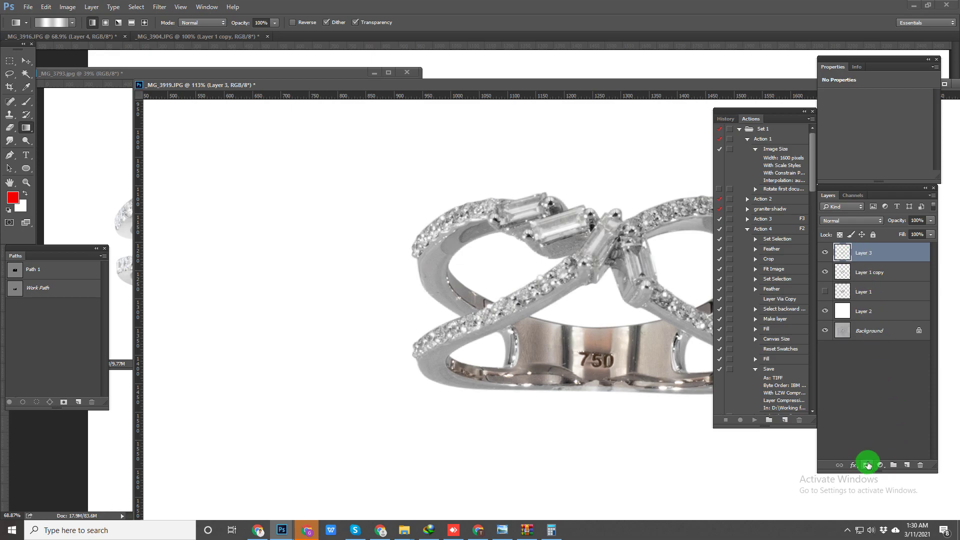
click(907, 465)
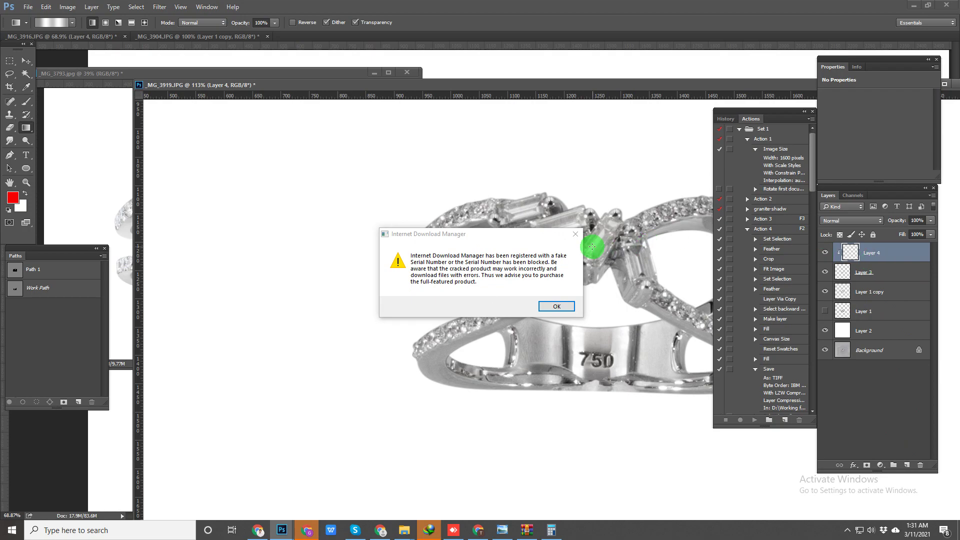
click(576, 237)
click(560, 203)
drag(584, 86, 440, 86)
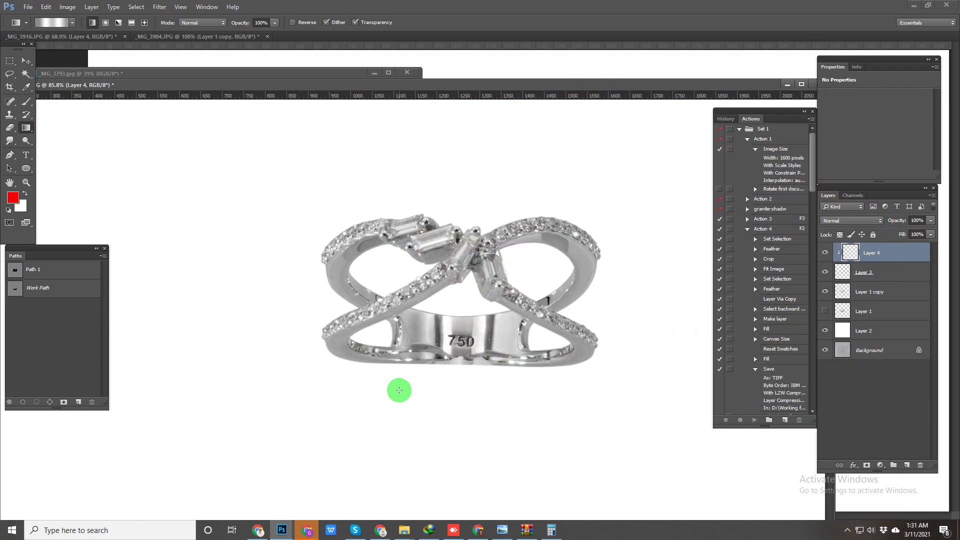
drag(330, 292, 583, 296)
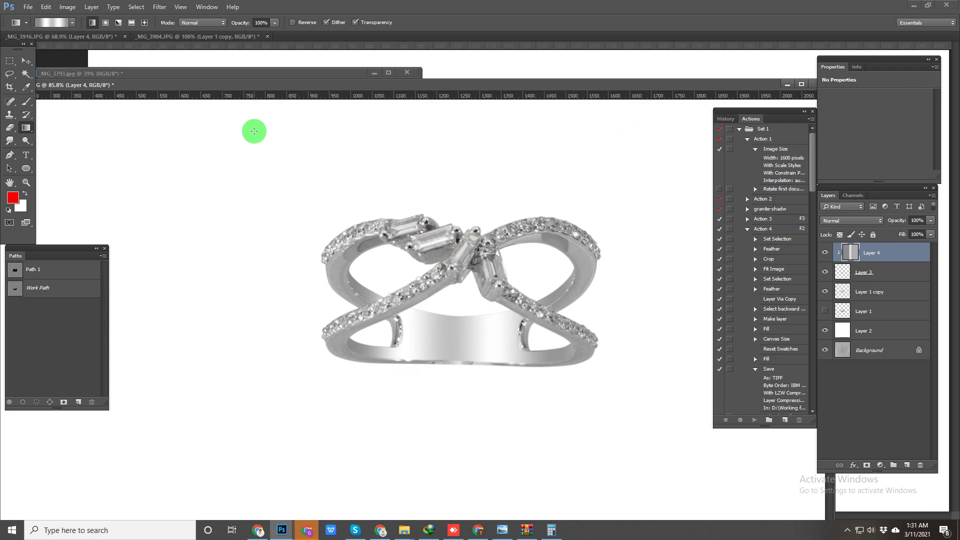
Step: Float _MG_3916 and _MG_3904 in their own windows and position _MG_3904 in front with its paths deselected
click(145, 37)
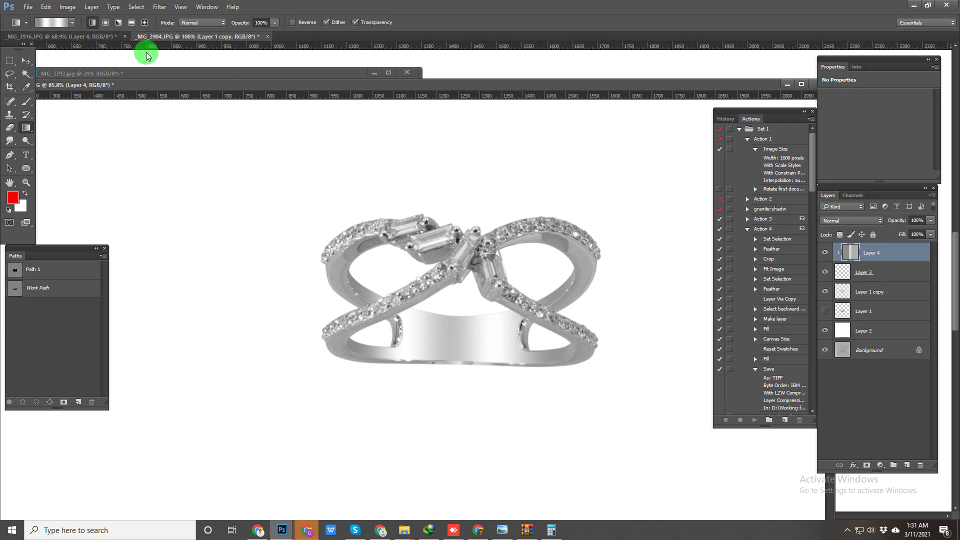
drag(85, 37, 225, 188)
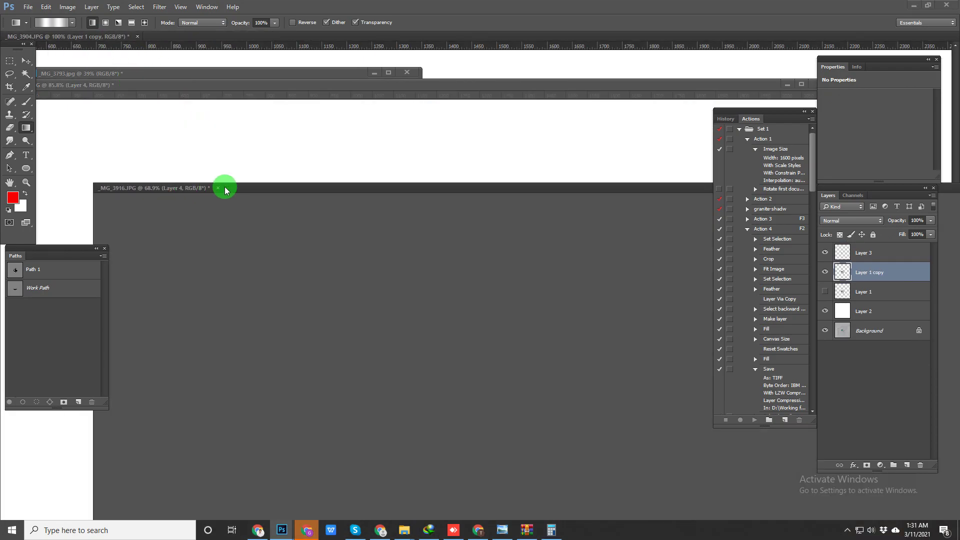
drag(514, 186, 386, 79)
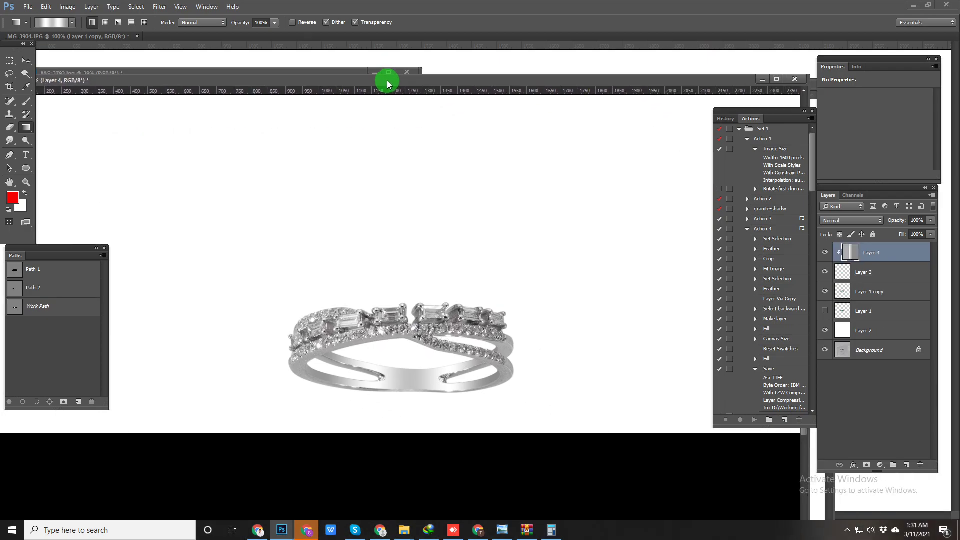
key(ctrl+Tab)
drag(246, 73, 426, 268)
drag(334, 86, 232, 339)
drag(428, 80, 388, 141)
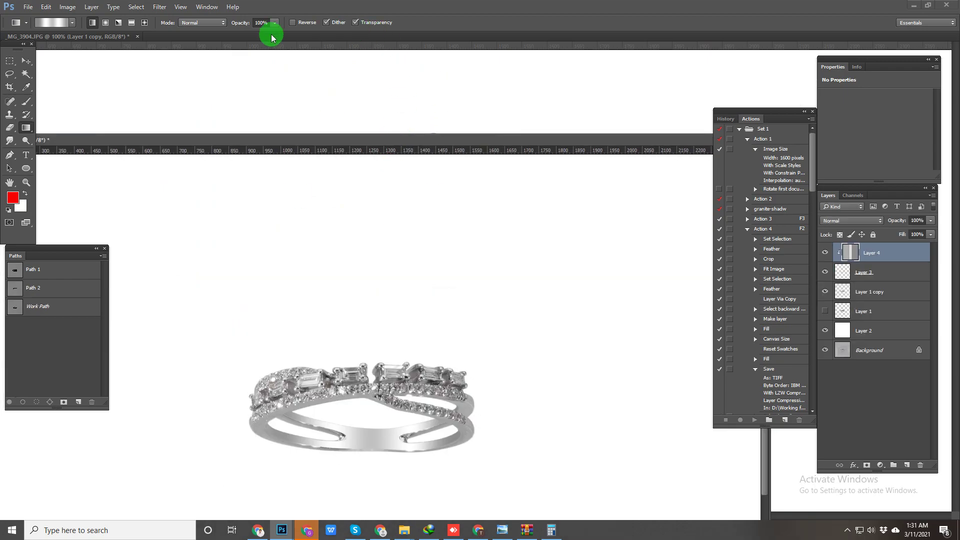
drag(102, 37, 173, 130)
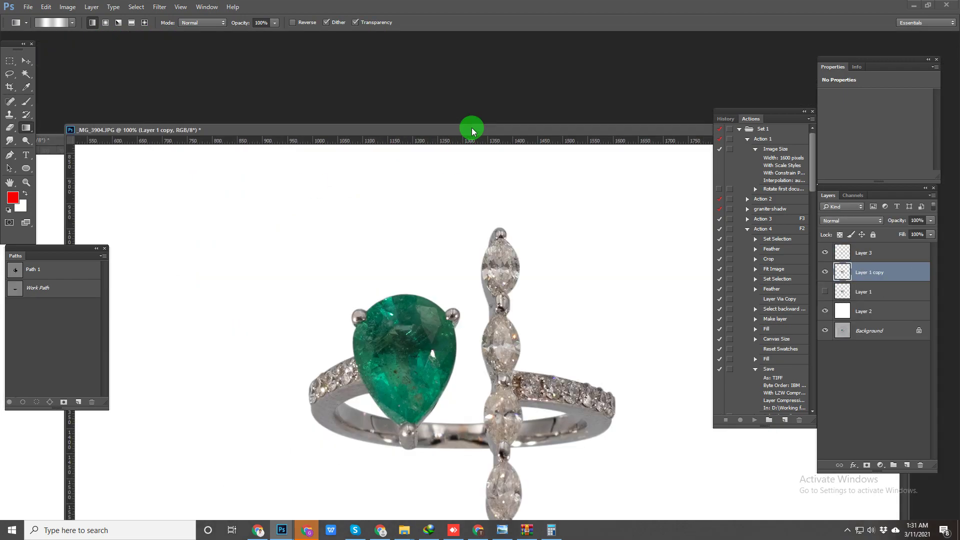
drag(472, 131, 431, 85)
click(33, 275)
click(48, 291)
click(62, 335)
Step: Start a Pen path at the emerald's upper-left prong and trace down the stone's left edge
drag(379, 313, 424, 348)
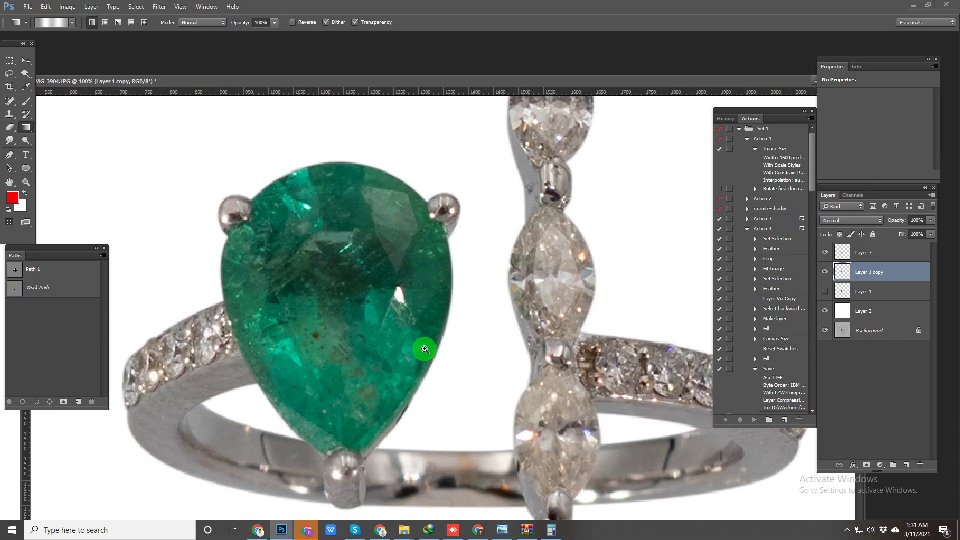
key(o)
click(258, 210)
key(p)
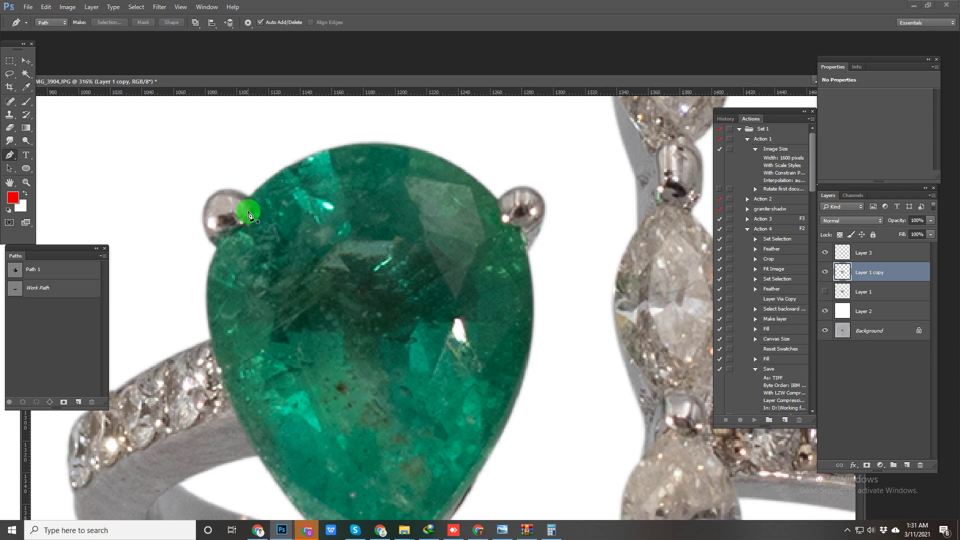
mouse_move(249, 195)
mouse_down()
mouse_move(218, 248)
mouse_move(196, 260)
mouse_up()
mouse_move(210, 339)
mouse_down()
mouse_move(222, 364)
mouse_move(224, 345)
mouse_up()
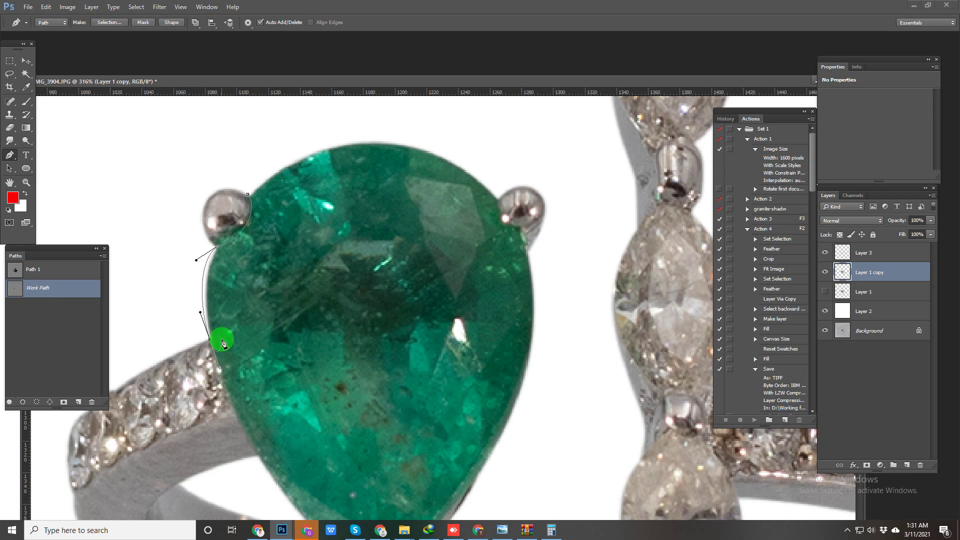
scroll(221, 301, down, 3)
scroll(221, 301, right, 1)
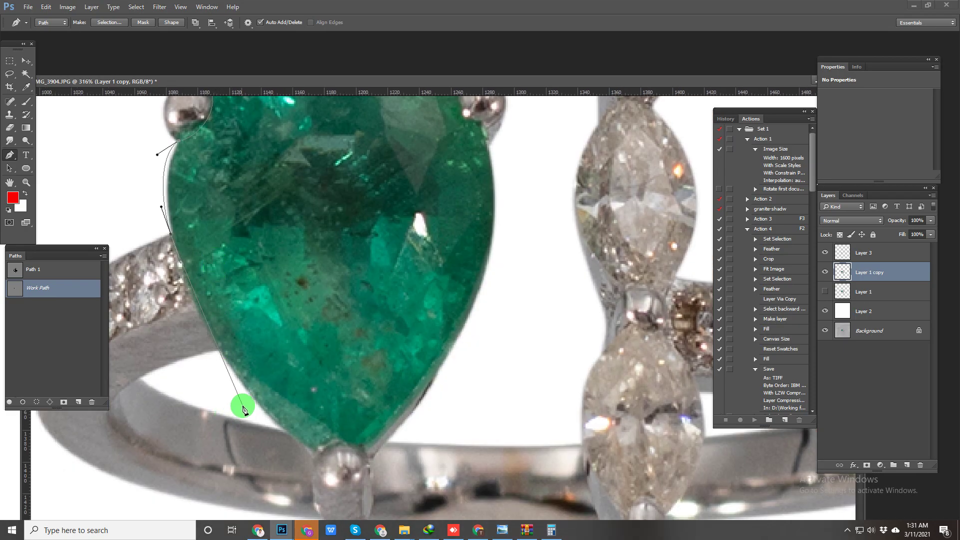
Step: Continue the path around the emerald's pointed lower tip and up its right edge
click(242, 385)
click(279, 434)
click(318, 455)
drag(420, 414, 420, 413)
drag(350, 431, 348, 441)
click(473, 294)
drag(479, 291, 511, 230)
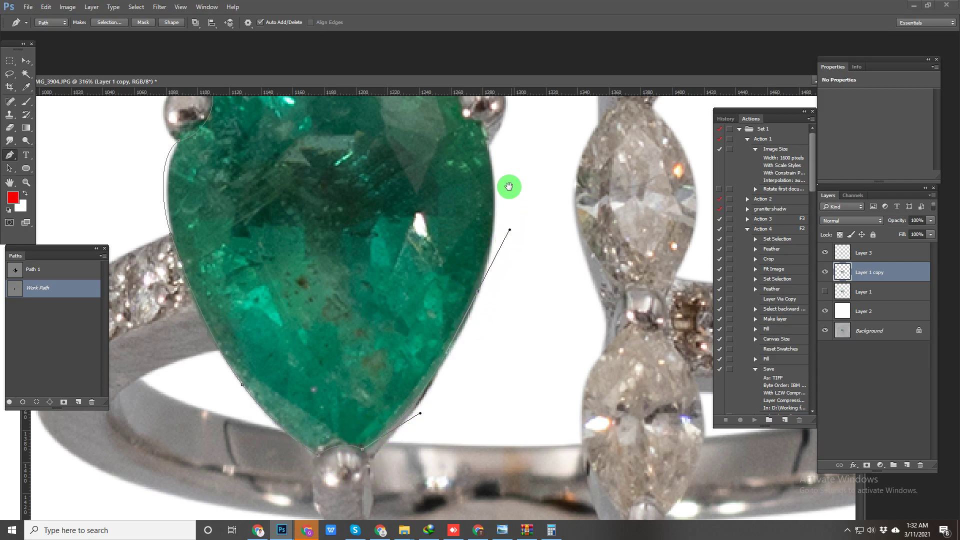
Step: Close the emerald path past the upper-right prong and loosely around the outside of the stone's top
drag(503, 191, 492, 325)
drag(479, 277, 446, 250)
click(448, 226)
click(417, 152)
click(194, 148)
click(198, 223)
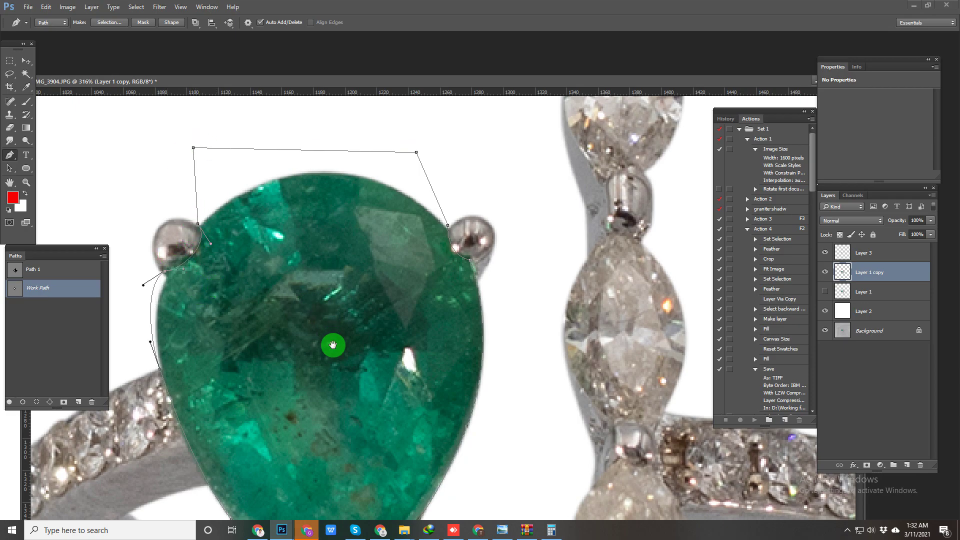
Step: Convert the emerald path to a selection, feather it by 1 pixel, and copy the stone to a new layer
drag(332, 345, 325, 180)
drag(405, 337, 396, 337)
key(ctrl+Return)
key(shift+F6)
text(1)
key(Return)
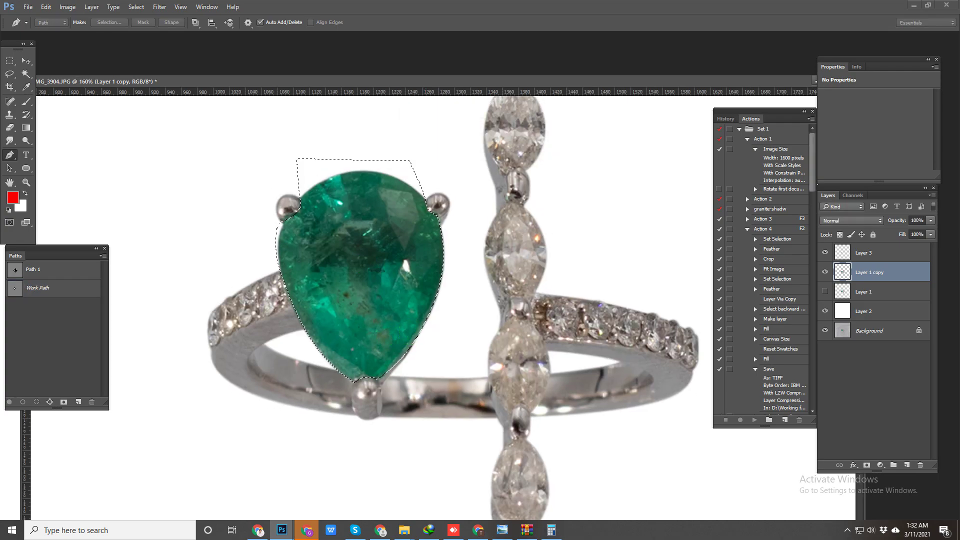
key(ctrl+j)
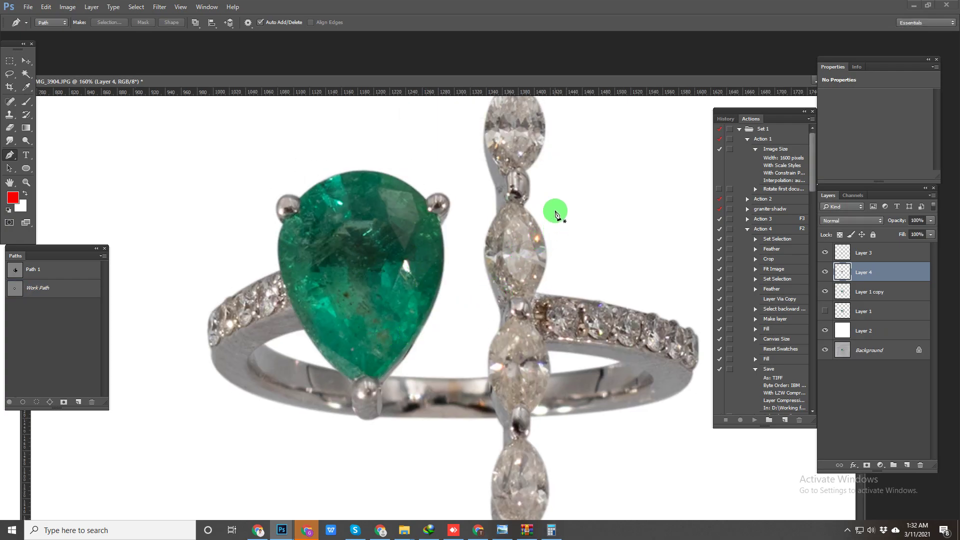
Step: Trace a closed Pen path around the topmost marquise diamond, following its left edge and passing loosely outside its right side
scroll(544, 331, down, 3)
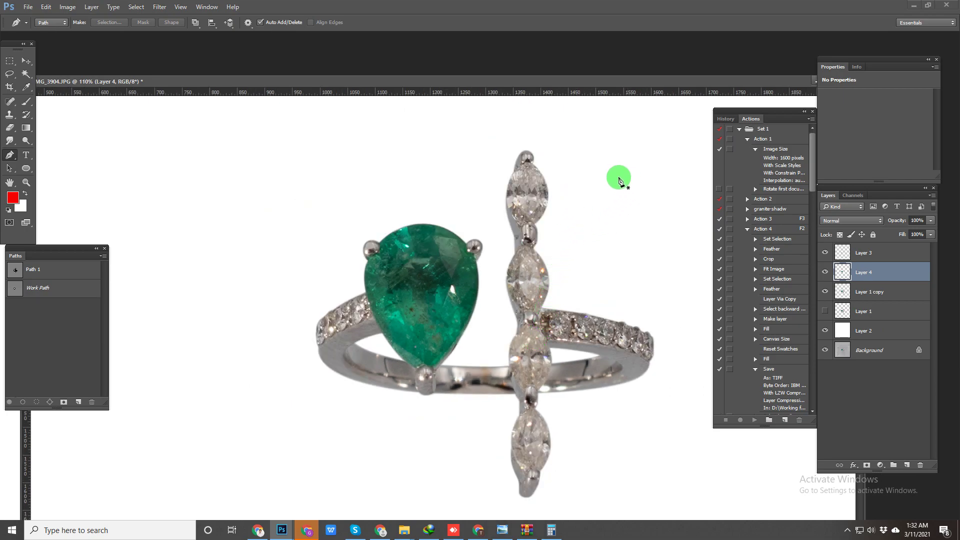
scroll(529, 167, up, 3)
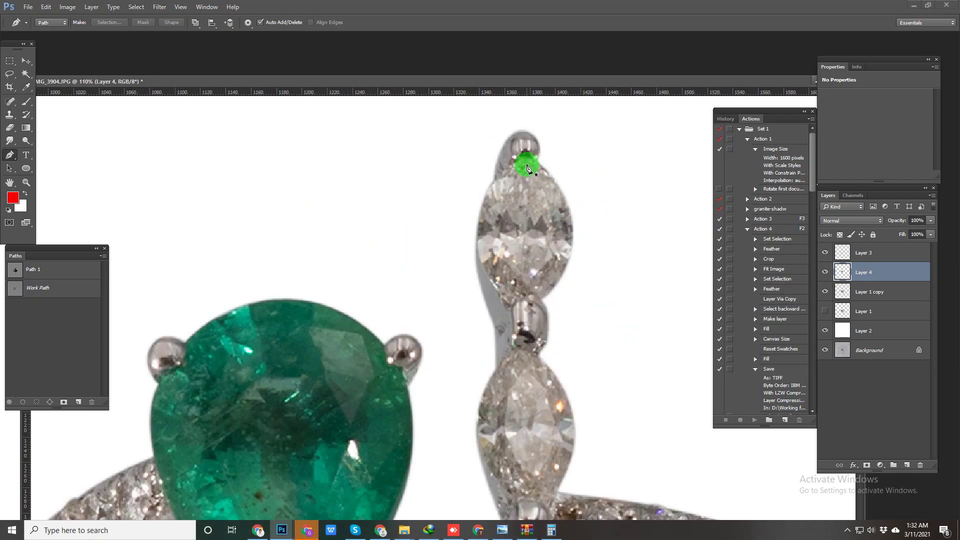
click(511, 171)
drag(478, 230, 475, 278)
click(543, 300)
click(596, 294)
drag(604, 211, 586, 192)
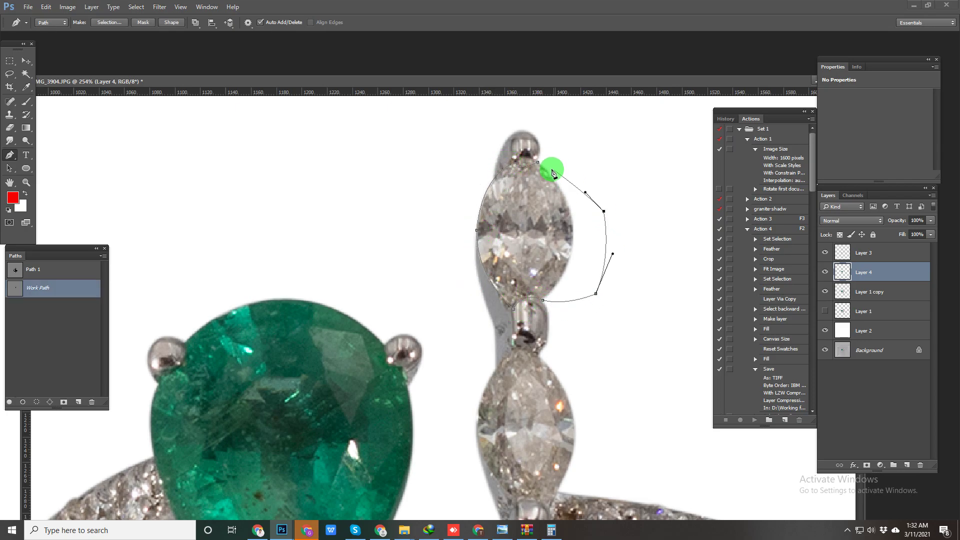
Step: Trace closed Pen paths around the second and third marquise diamonds of the vertical bar, passing loosely outside their metal-free edges
drag(521, 297, 515, 189)
drag(534, 248, 550, 251)
drag(587, 286, 586, 328)
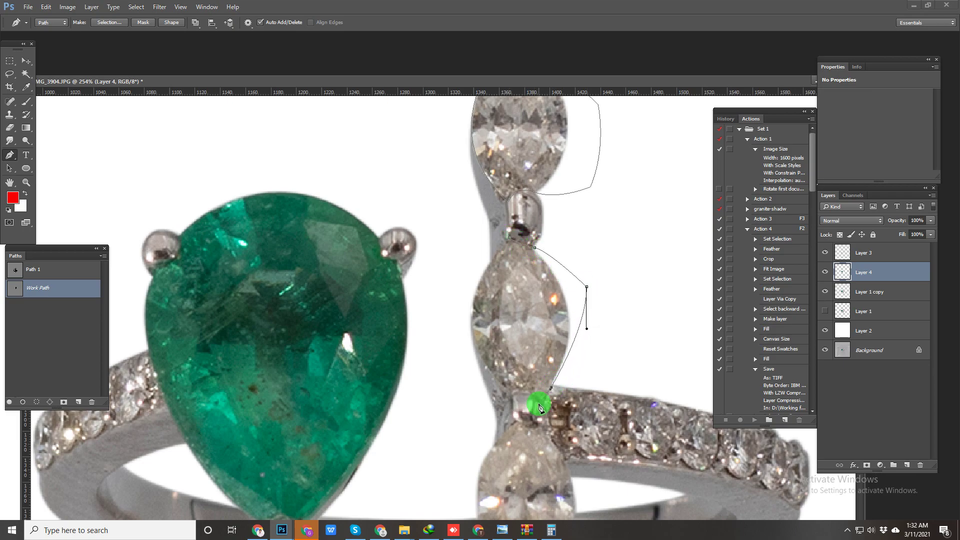
click(481, 373)
drag(470, 309, 470, 280)
drag(606, 373, 465, 201)
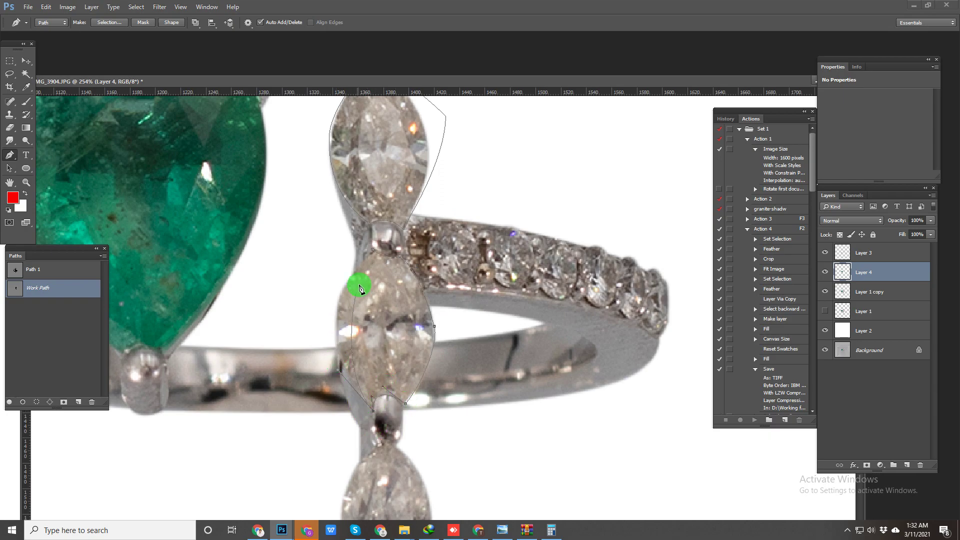
drag(374, 250, 437, 184)
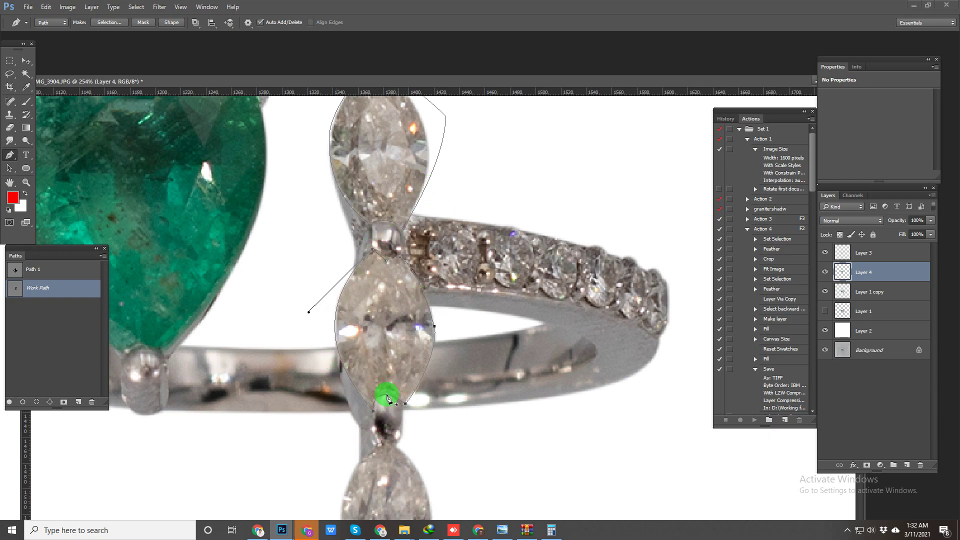
Step: Trace a closed Pen path around the lowest marquise diamond, following its lower left edge and passing loosely outside its right side
drag(378, 385, 394, 209)
drag(412, 271, 412, 272)
drag(415, 267, 434, 271)
drag(463, 302, 470, 380)
drag(467, 407, 454, 414)
drag(360, 358, 362, 294)
click(373, 291)
click(398, 266)
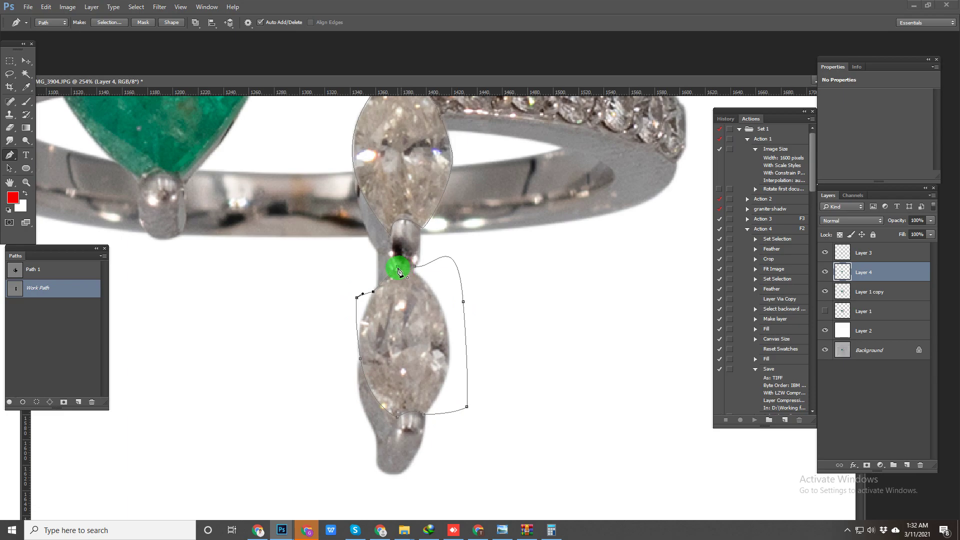
Step: Convert the marquise paths to a feathered selection and copy the four diamonds from Layer 1 copy to a new layer
scroll(435, 103, down, 6)
drag(430, 107, 474, 252)
key(ctrl+Return)
key(shift+F6)
key(Return)
click(909, 297)
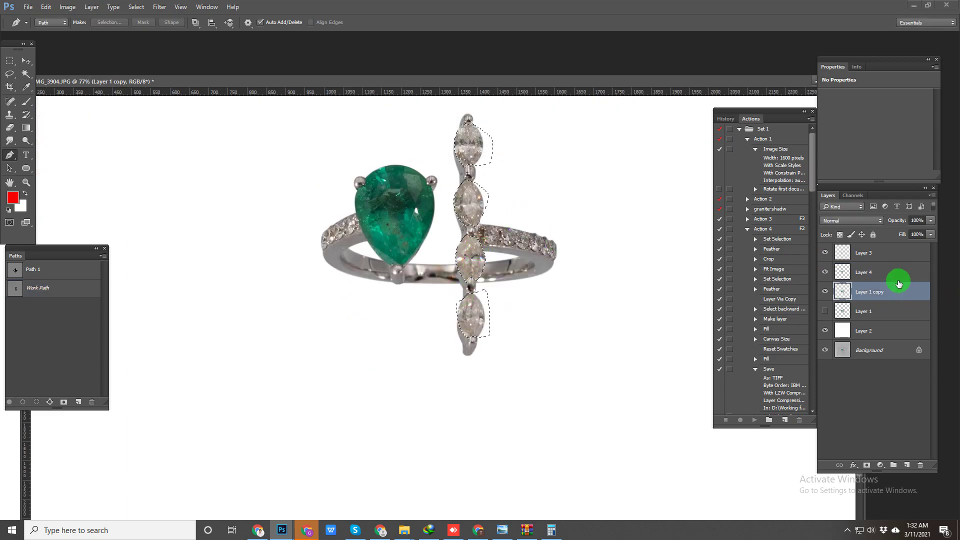
key(ctrl+j)
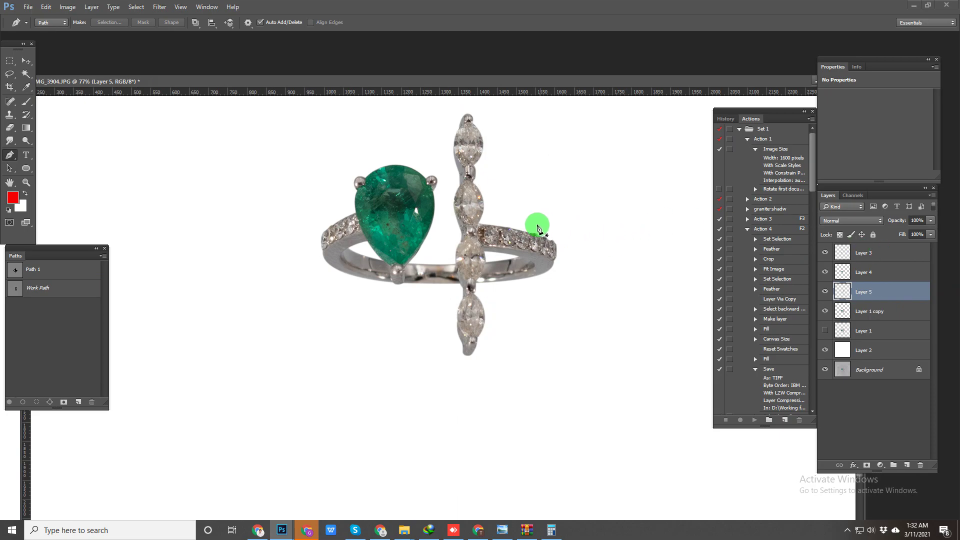
Step: Create an empty layer above the marquise diamond copy and reduce the Brush size to 45 px
drag(514, 232, 869, 313)
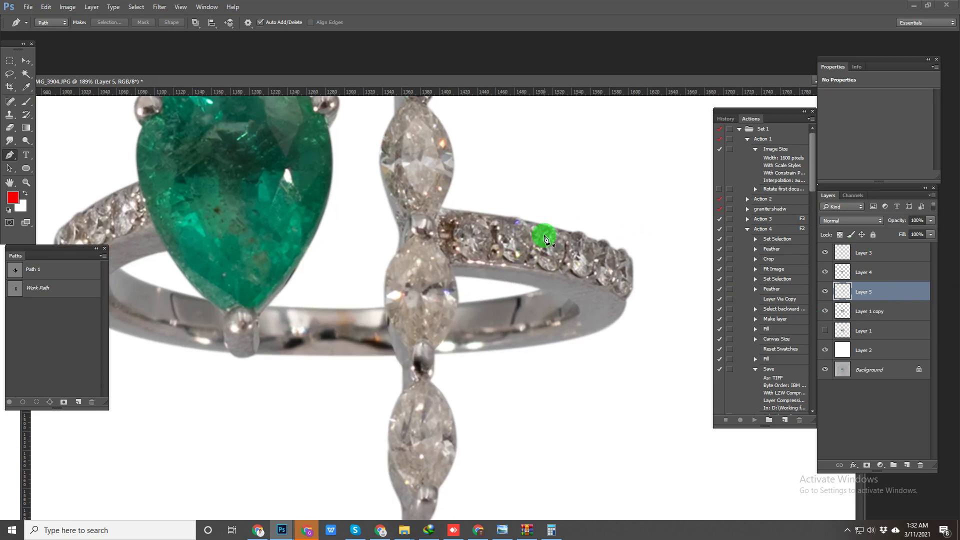
key(ctrl+shift+alt+n)
key(b)
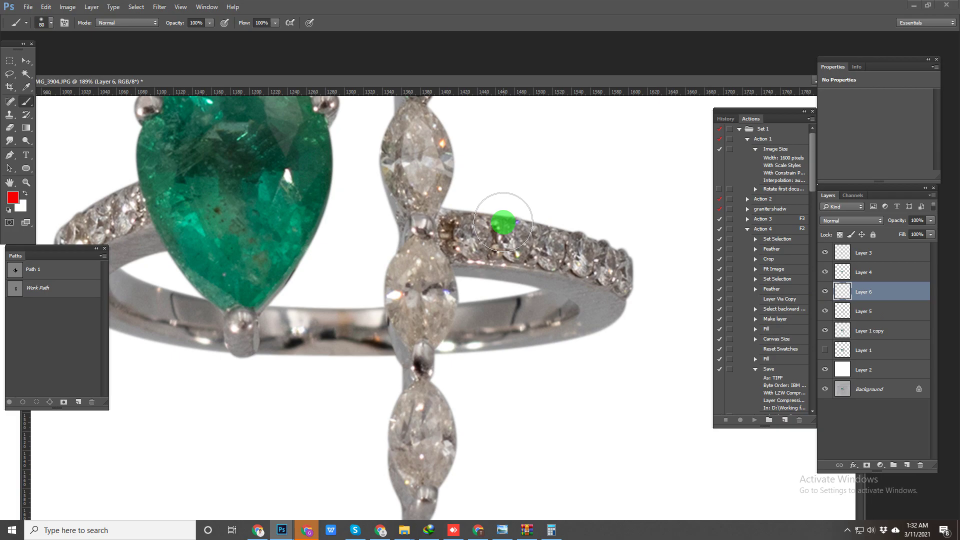
key(bracketleft)
key(bracketleft)
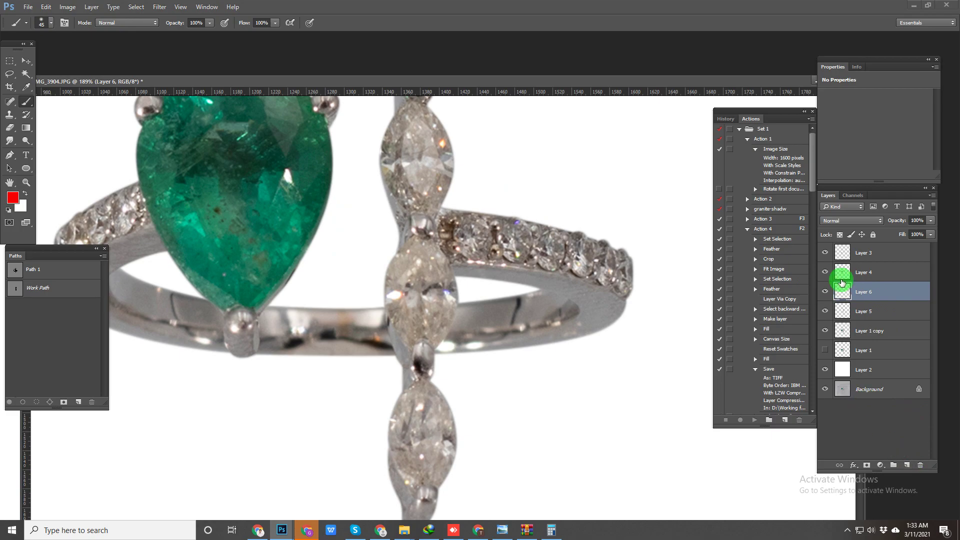
alt+click(825, 292)
alt+click(825, 292)
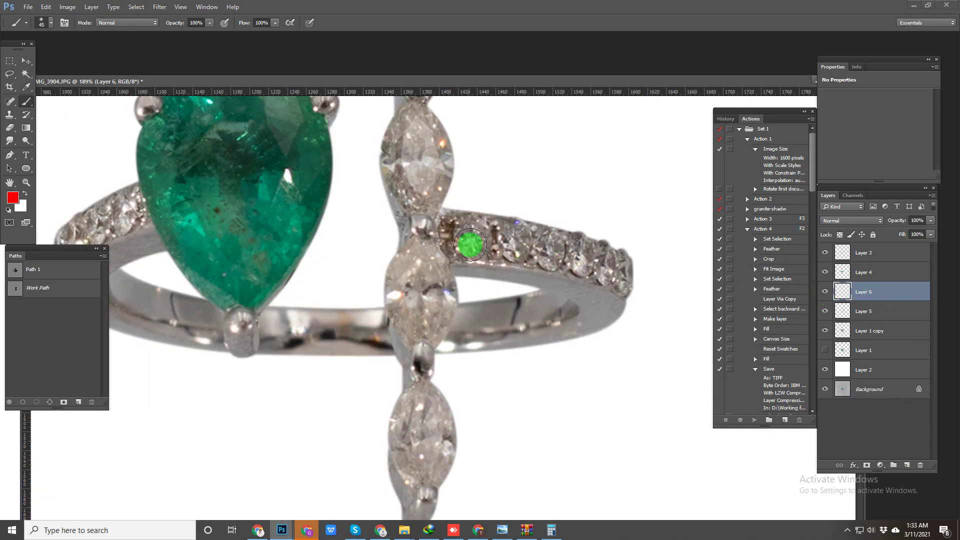
Step: Adjust the round brush tip's hardness and size to suit the small round diamonds on the band
right_click(481, 247)
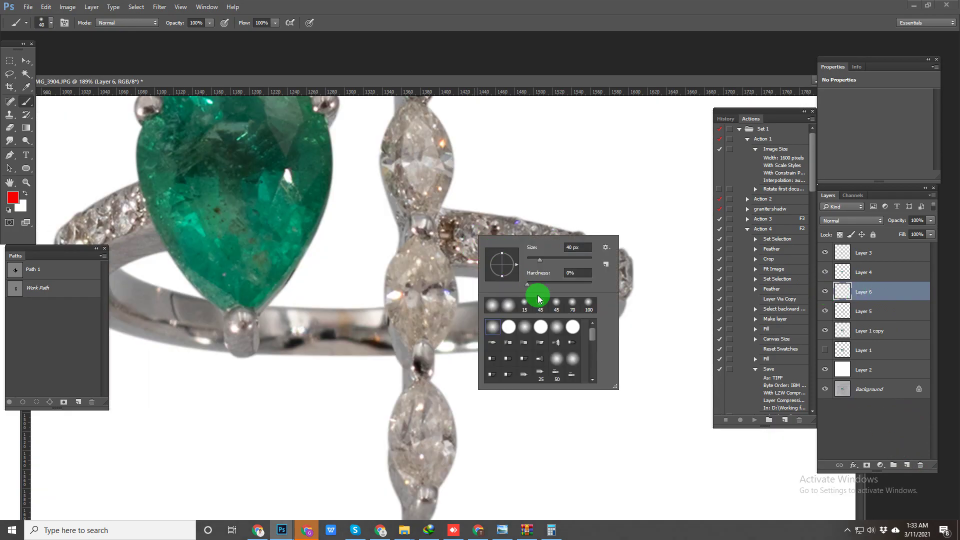
right_click(26, 101)
right_click(27, 102)
click(349, 6)
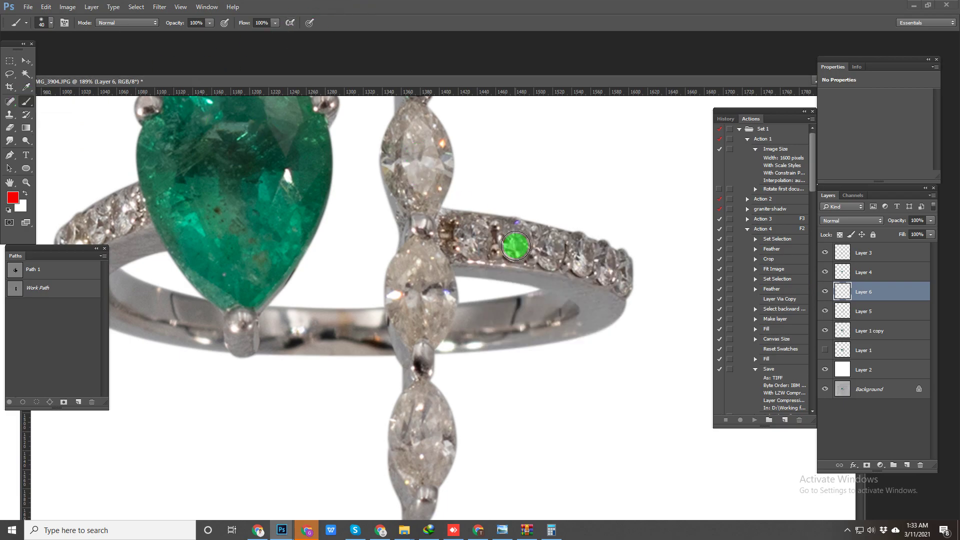
right_click(514, 244)
click(516, 243)
key(bracketleft)
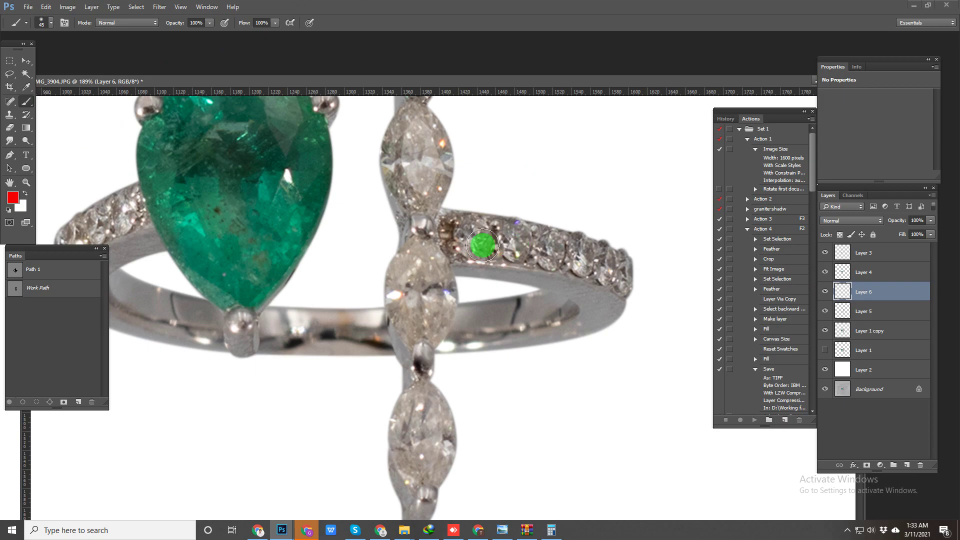
right_click(477, 239)
click(566, 290)
click(595, 81)
Step: Paint red spots over each round diamond along the band's right shoulder on Layer 6
drag(476, 244, 470, 229)
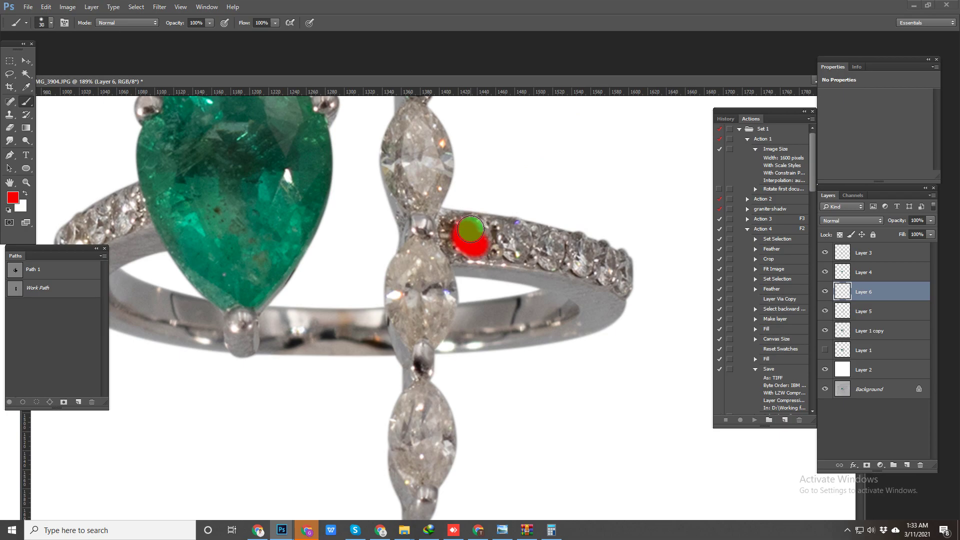
click(518, 239)
click(552, 249)
mouse_move(585, 251)
mouse_down()
mouse_move(617, 260)
mouse_move(611, 272)
mouse_move(623, 262)
mouse_move(620, 280)
mouse_up()
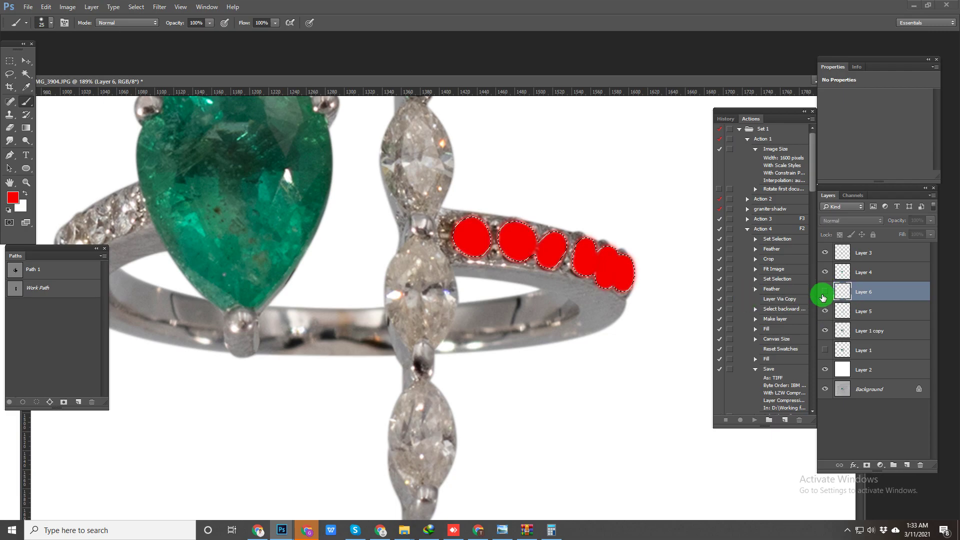
Step: Try copying the red-marked diamonds from Layer 1 copy to a new top layer, inspect it alone, and delete it
click(826, 292)
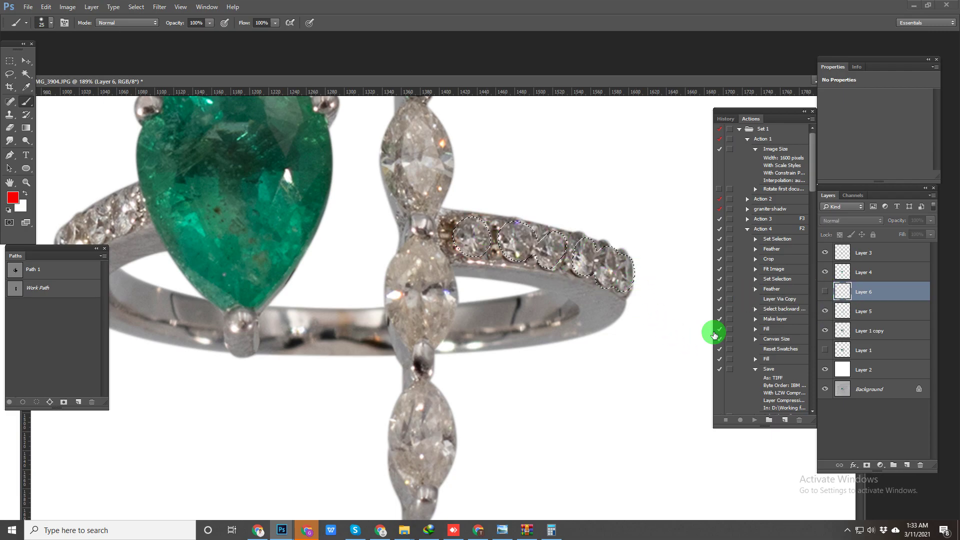
alt+click(825, 331)
click(852, 330)
key(ctrl+j)
key(ctrl+shift+bracketright)
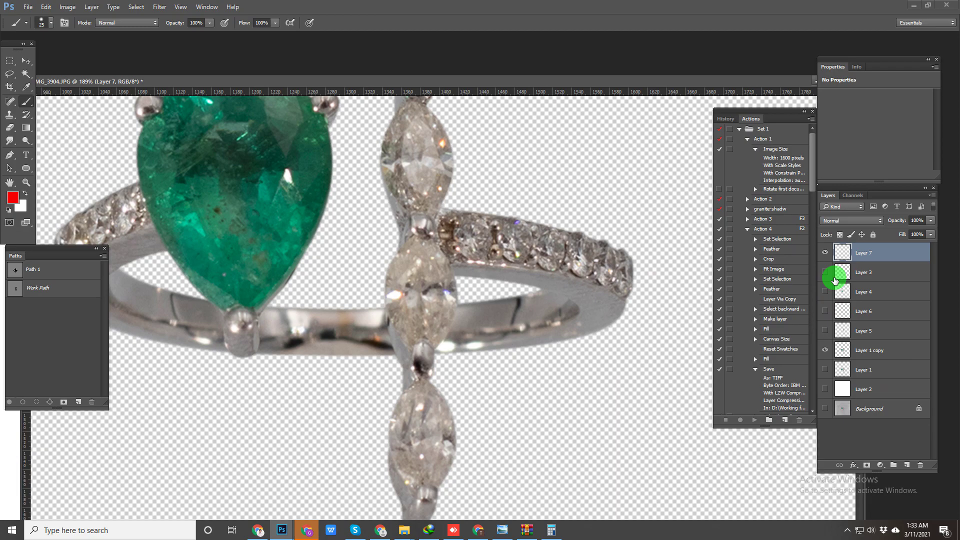
alt+click(821, 253)
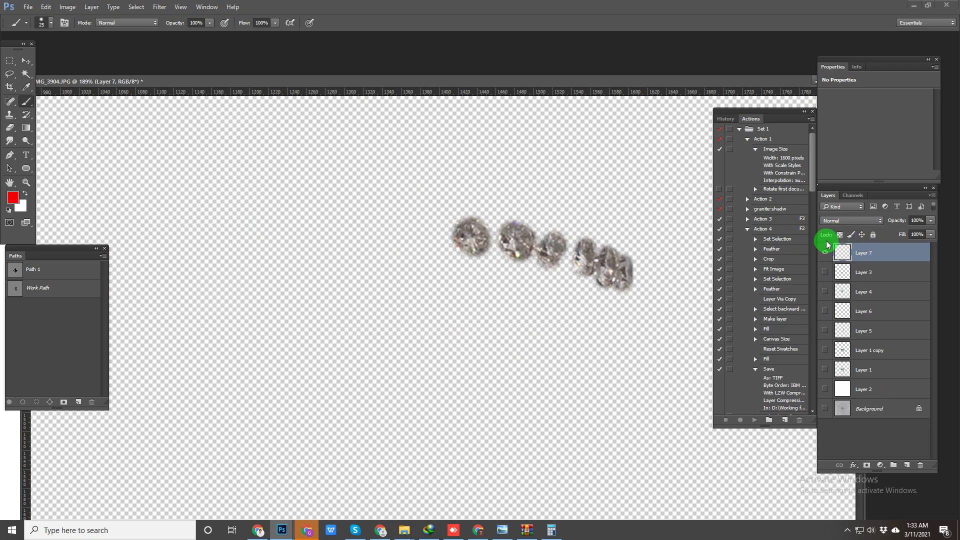
alt+click(823, 257)
key(v)
key(Delete)
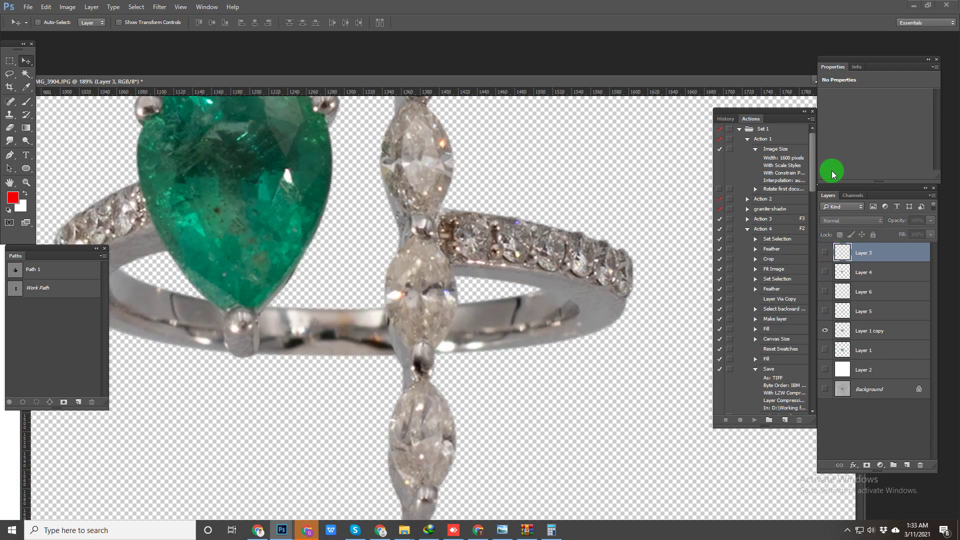
Step: Restore the visibility of the stone, marker and white backdrop layers, keep Layer 1 hidden, and select the red marker layer
drag(826, 253, 826, 350)
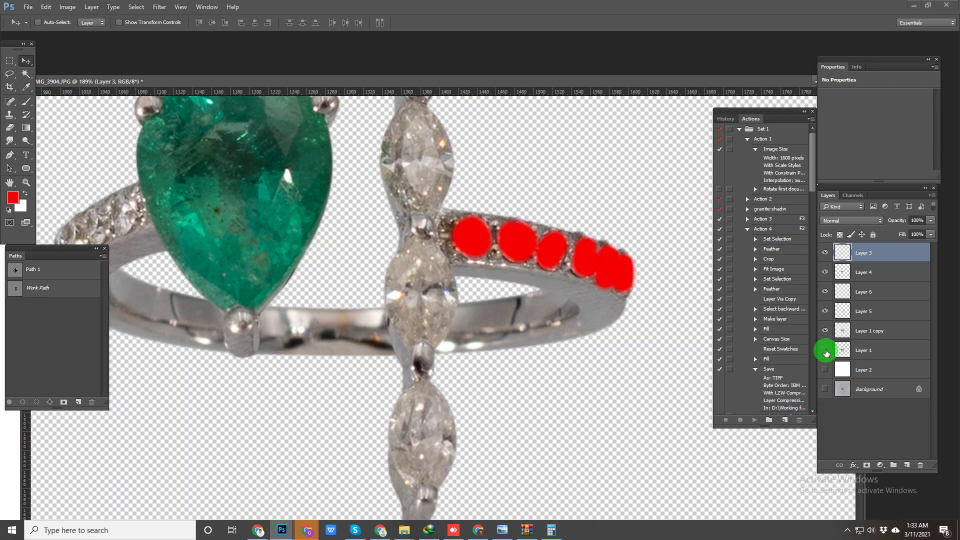
click(825, 370)
click(825, 313)
click(824, 295)
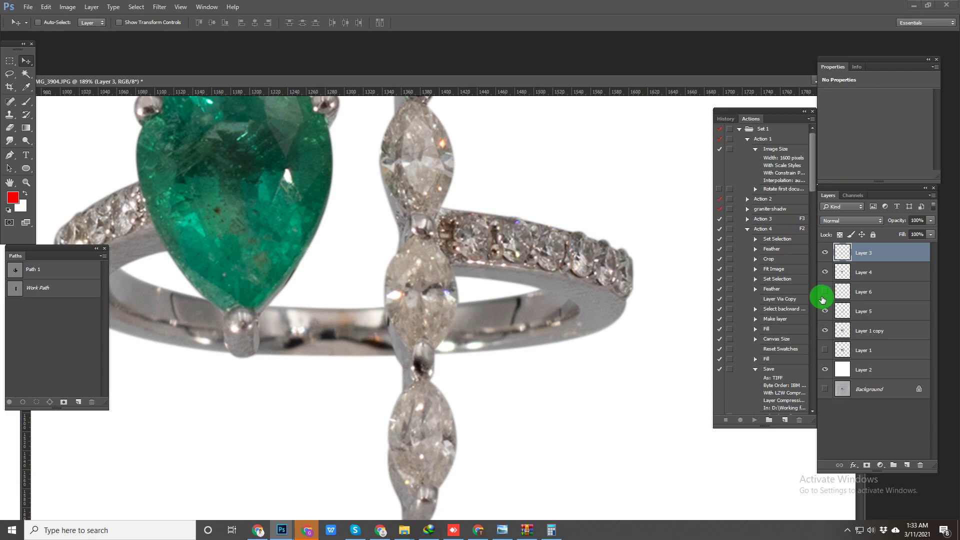
click(824, 296)
click(838, 292)
Step: Paint red over the round diamonds on the band's left shoulder and hide the red marker layer
drag(372, 250, 525, 314)
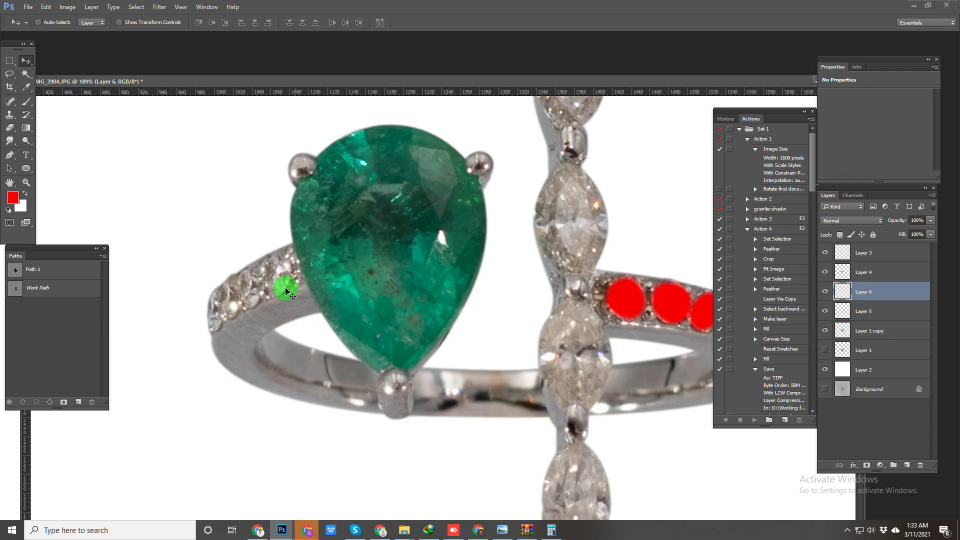
key(b)
mouse_move(276, 279)
mouse_down()
mouse_move(246, 279)
mouse_move(233, 308)
mouse_move(220, 296)
mouse_move(210, 304)
mouse_move(214, 323)
mouse_move(230, 294)
mouse_move(290, 270)
mouse_up()
click(239, 283)
drag(588, 242, 559, 242)
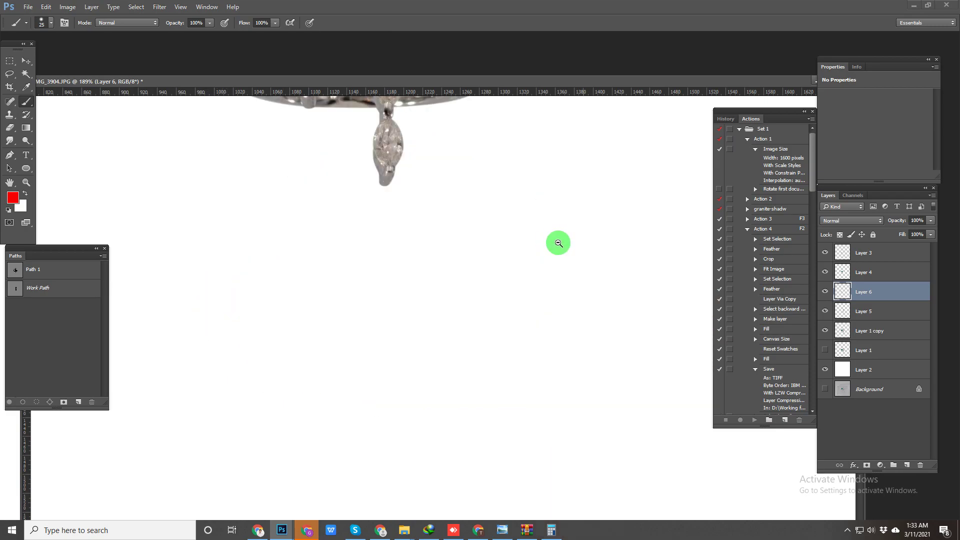
click(826, 292)
click(825, 291)
click(825, 292)
click(826, 292)
click(825, 292)
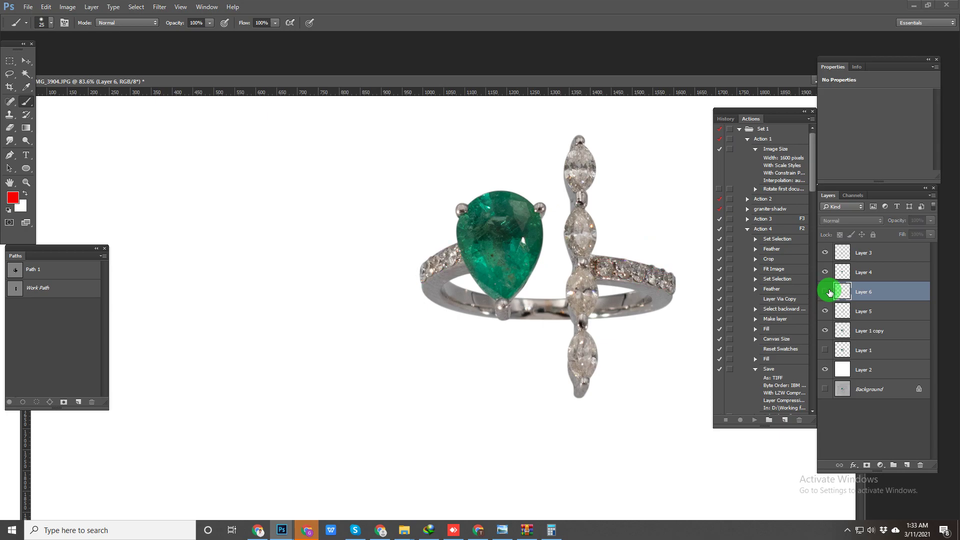
Step: Copy the red-marked round diamonds from Layer 1 copy to a new layer and delete the red marker layer
ctrl+click(843, 292)
click(858, 333)
click(836, 312)
click(856, 337)
key(ctrl+j)
click(866, 299)
key(v)
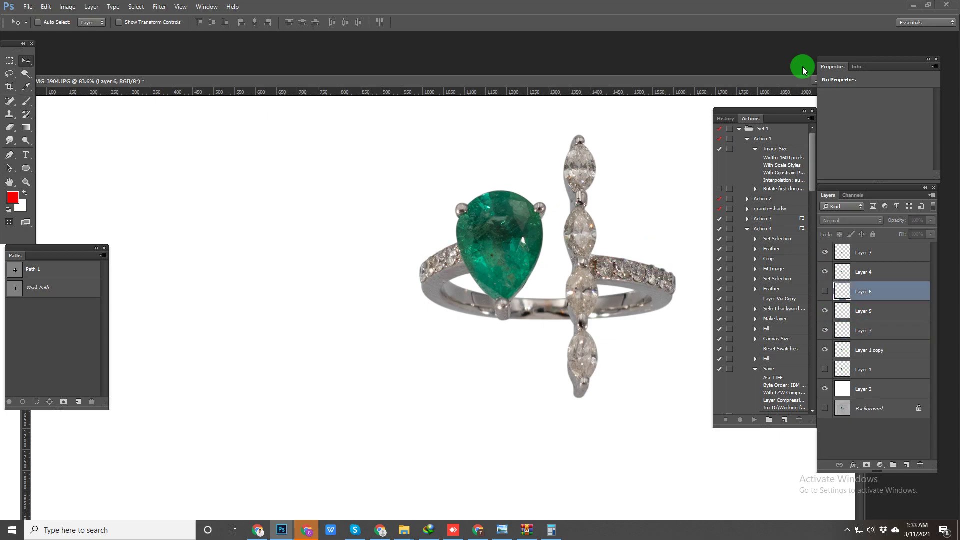
key(Delete)
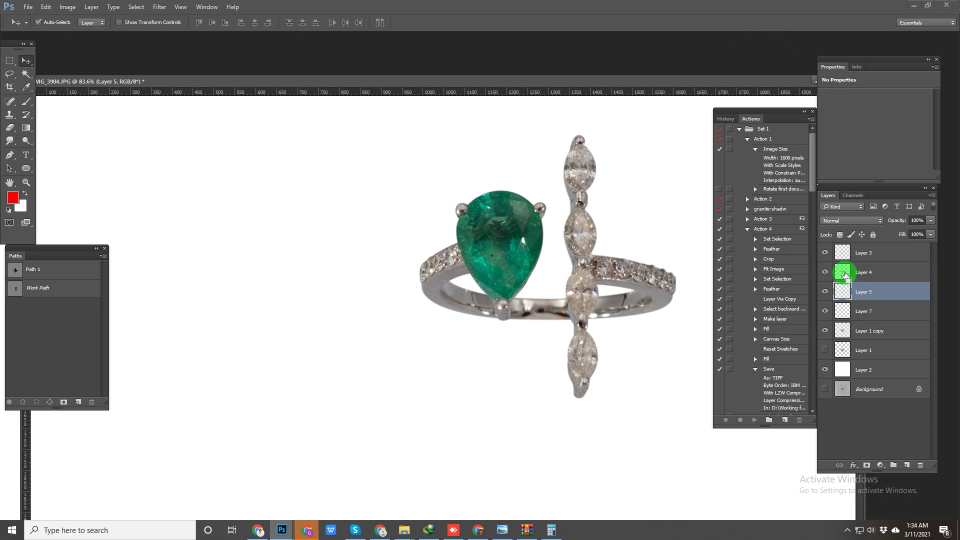
Step: Check the emerald, round diamond and marquise diamond layer outlines as selections in Quick Mask, and deselect
key(q)
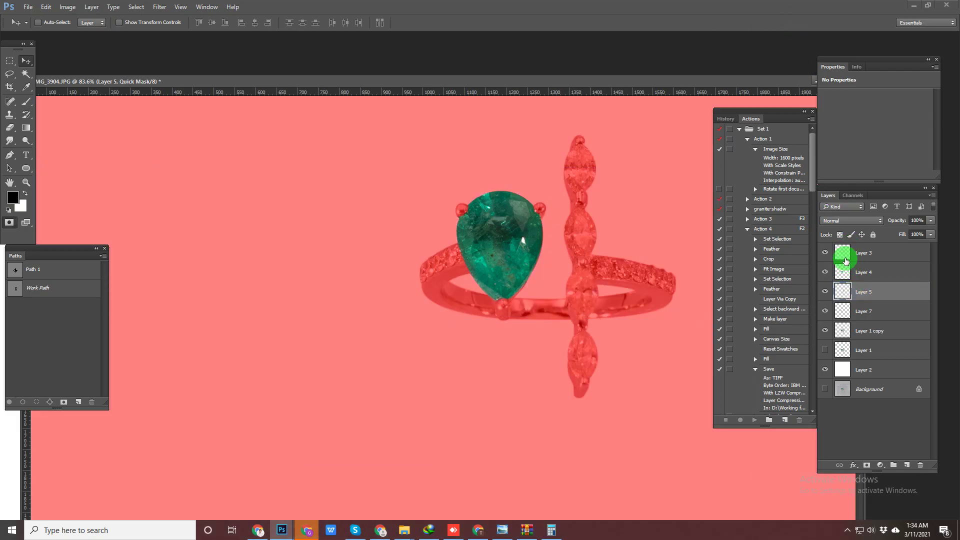
key(q)
ctrl+click(843, 310)
key(q)
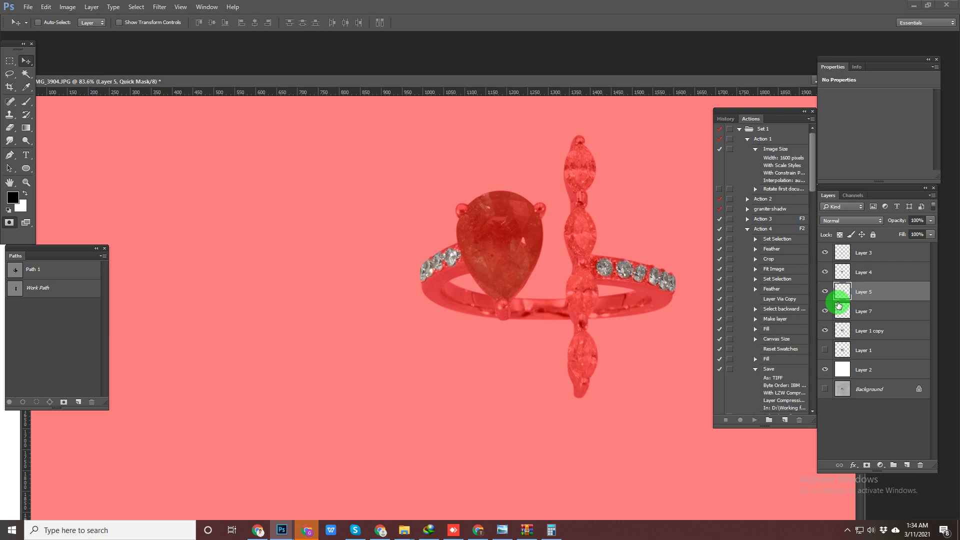
key(q)
key(q)
key(q)
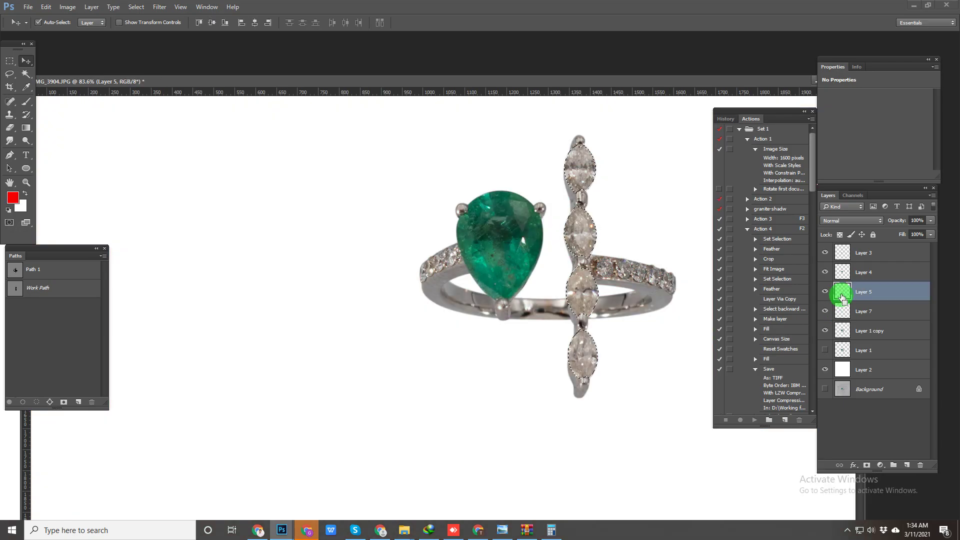
key(q)
key(q)
key(ctrl+d)
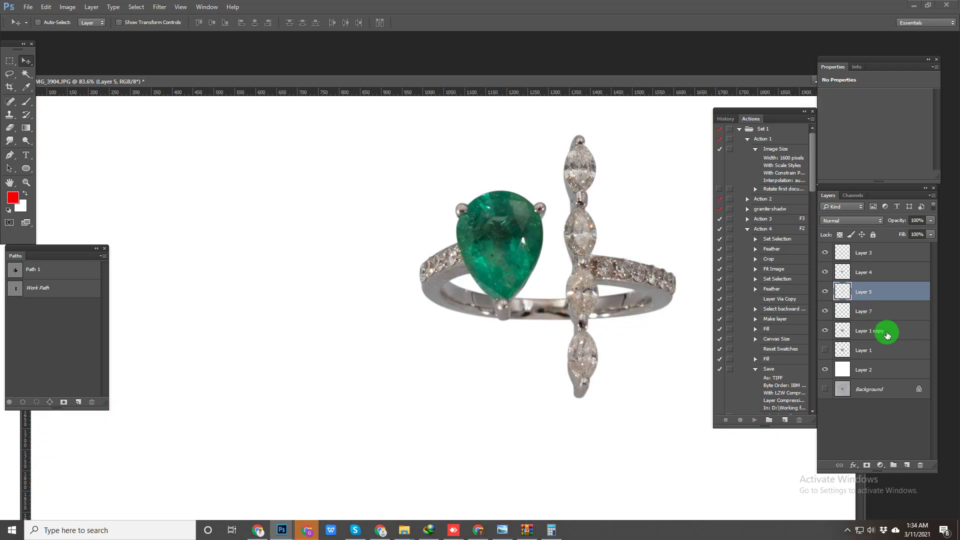
Step: Merge the marquise diamond layer into the round diamond layer and inspect the combined stones in isolation
key(ctrl+e)
alt+click(824, 293)
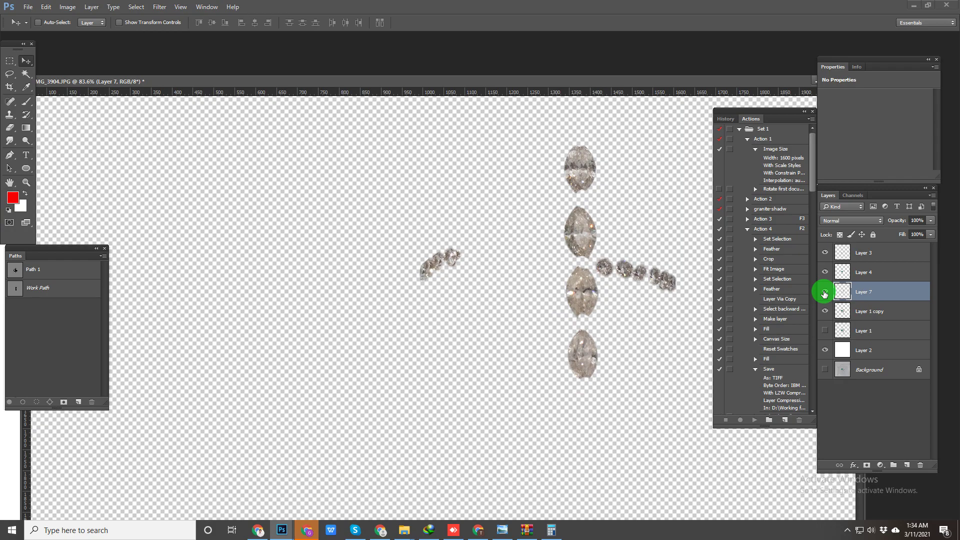
alt+click(825, 293)
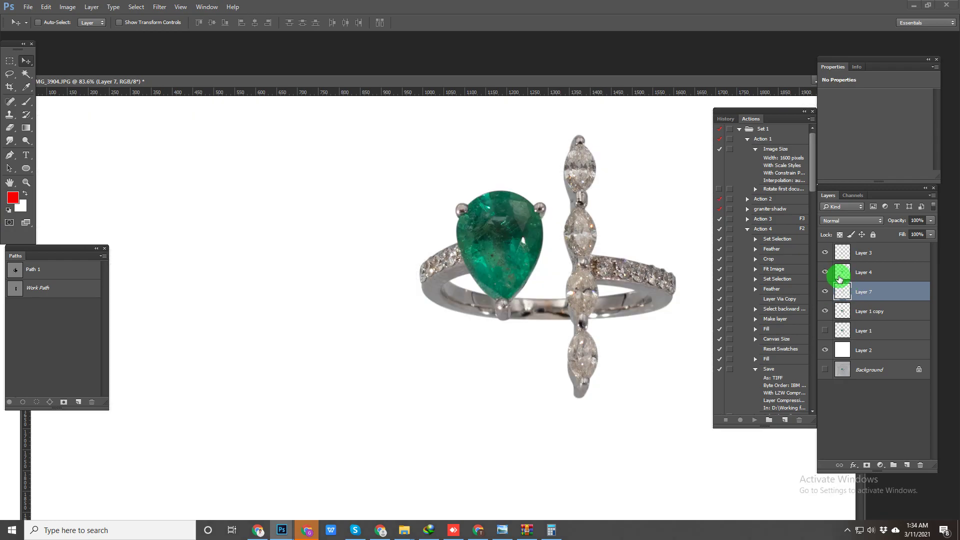
Step: Inspect Layer 1 copy in isolation, select it, and brighten the ring's metal tones
alt+click(824, 312)
alt+click(824, 312)
ctrl+click(593, 323)
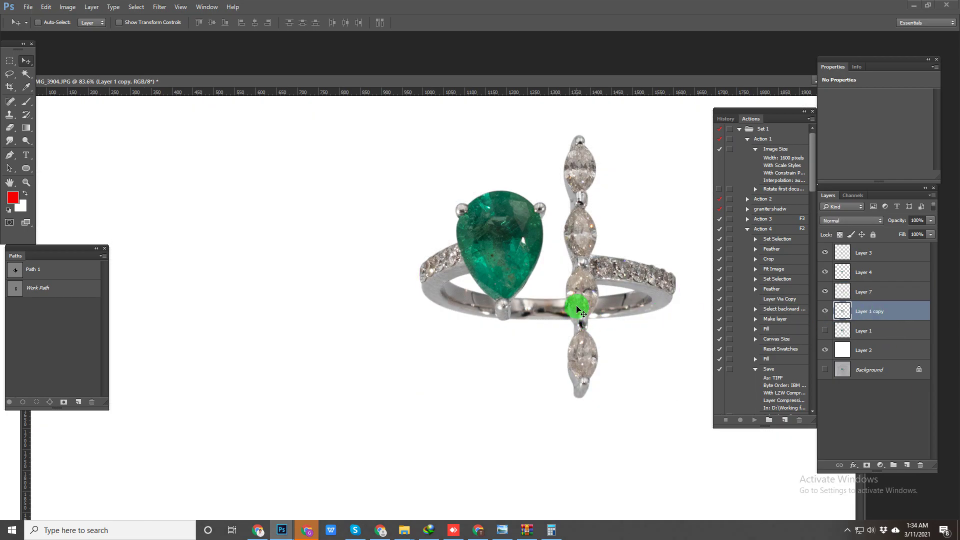
Step: Move Layer 3 directly above Layer 1 copy and lock its transparent pixels
drag(863, 253, 868, 298)
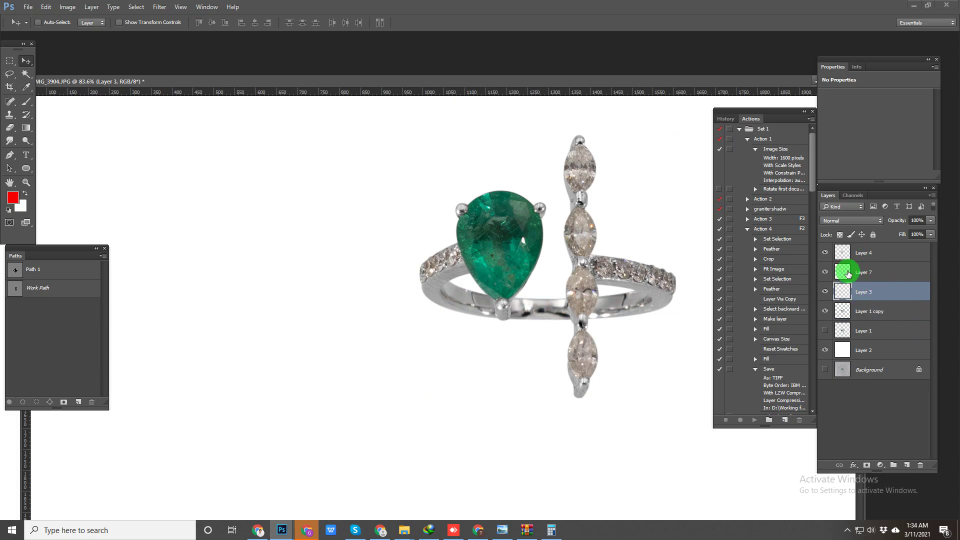
click(840, 234)
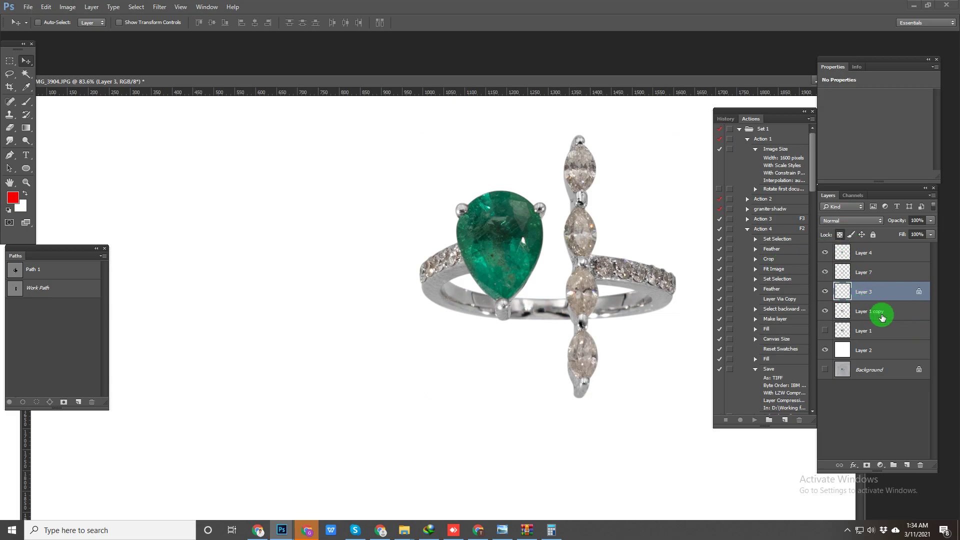
Step: Add a new layer clipped to Layer 3 and fill it with the metallic linear gradient across the inner band
click(907, 465)
drag(876, 306, 875, 299)
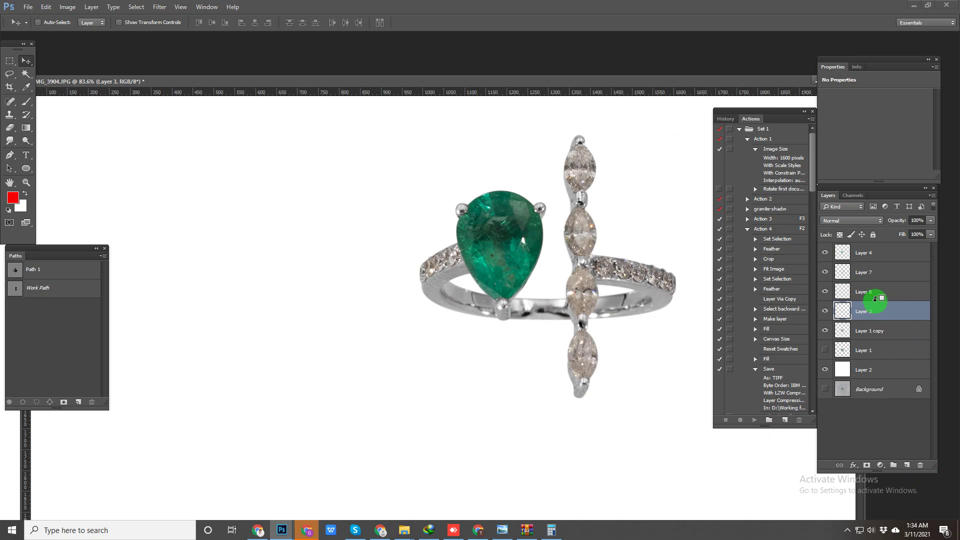
click(879, 296)
key(g)
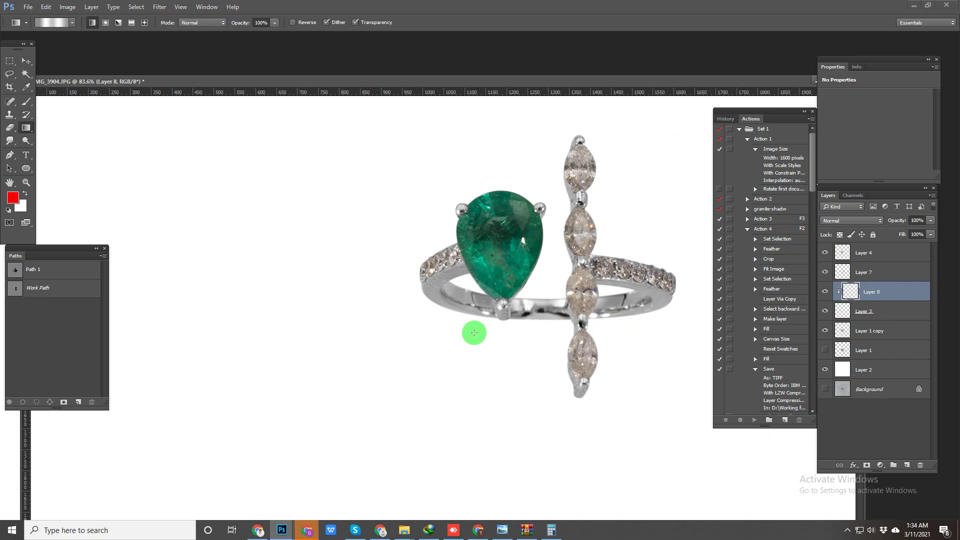
drag(637, 310, 635, 311)
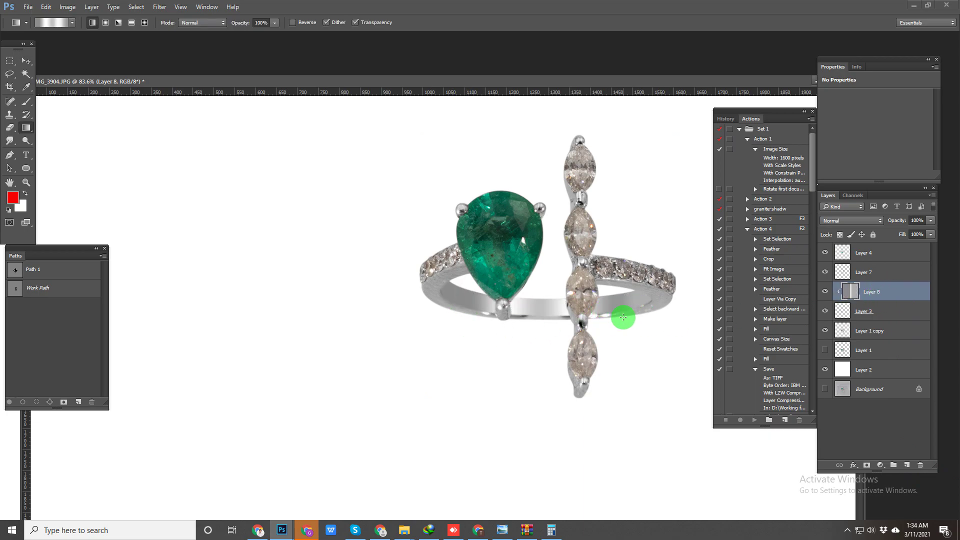
drag(432, 306, 672, 322)
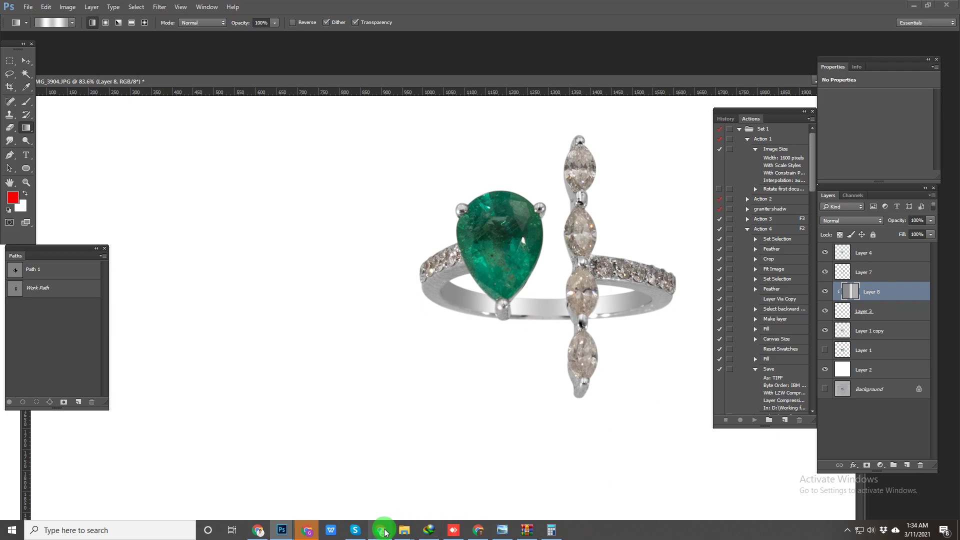
Step: Open _MG_3793.jpg as a reference, examine the dark reflections on its lower band, and return to the emerald ring
mouse_move(404, 530)
click(426, 494)
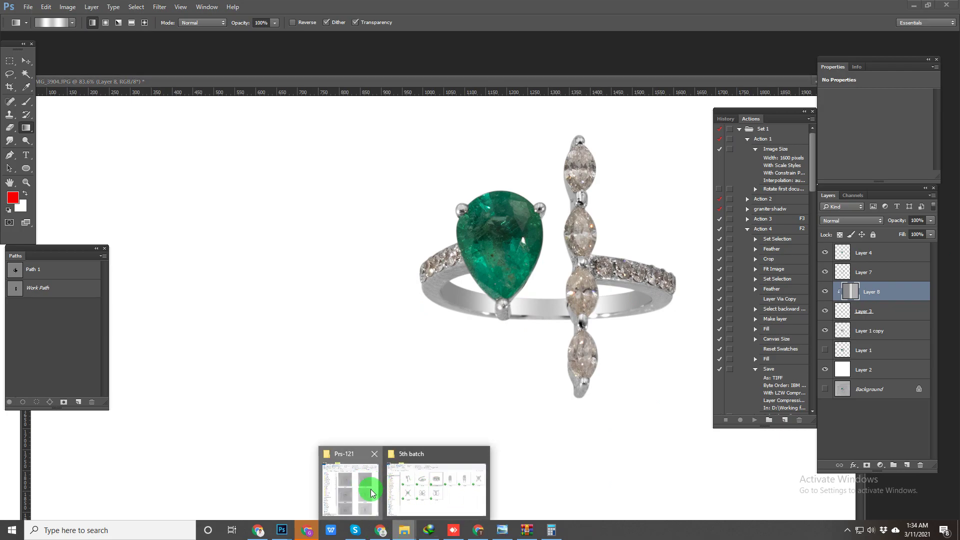
drag(319, 484, 937, 213)
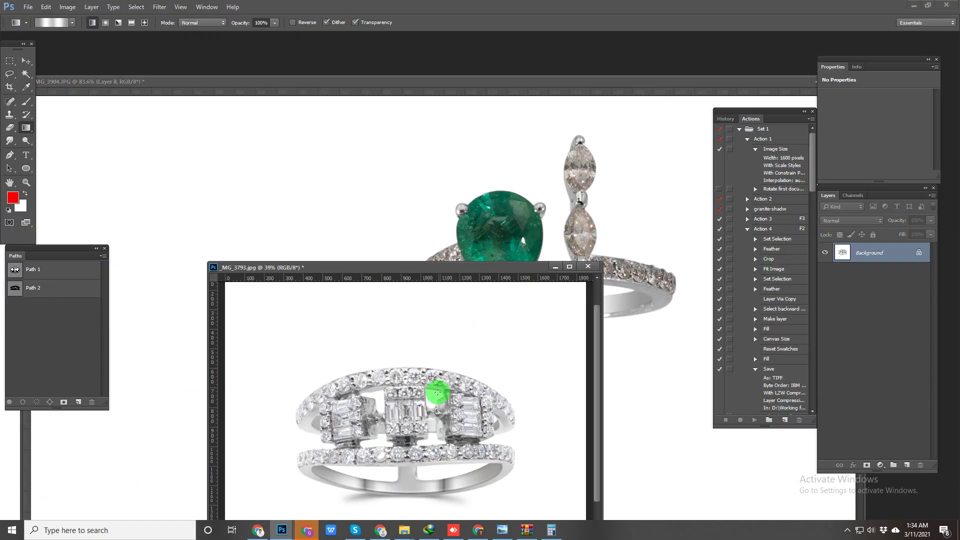
drag(499, 271, 498, 103)
drag(385, 301, 410, 322)
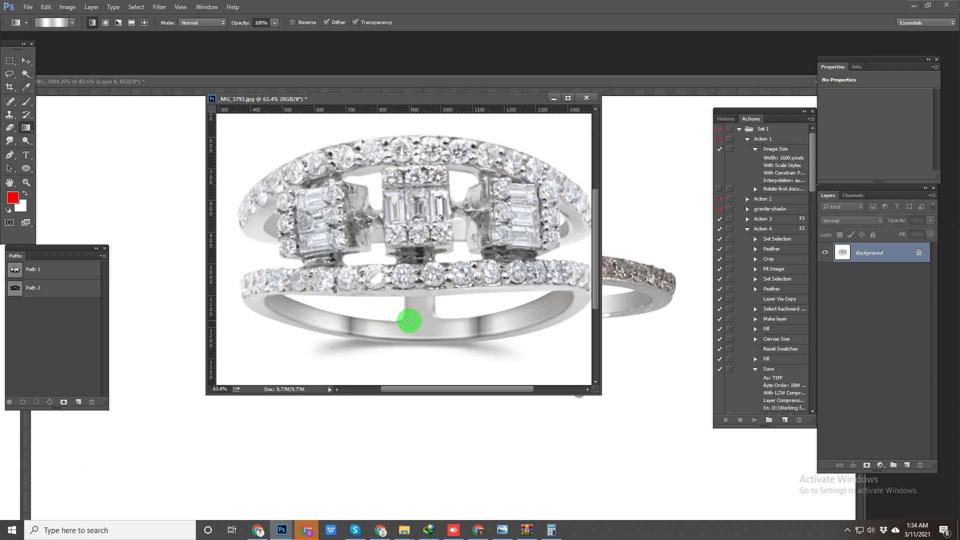
key(p)
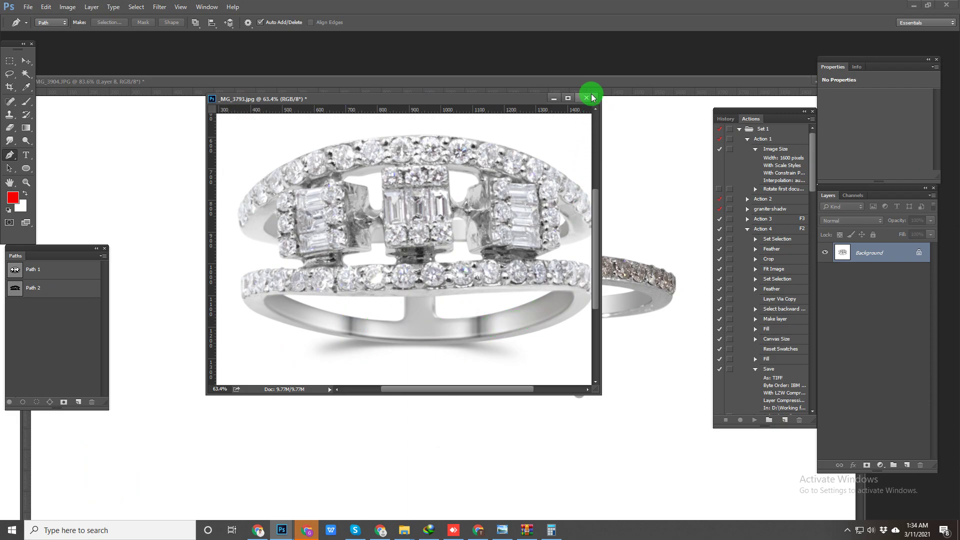
double_click(454, 99)
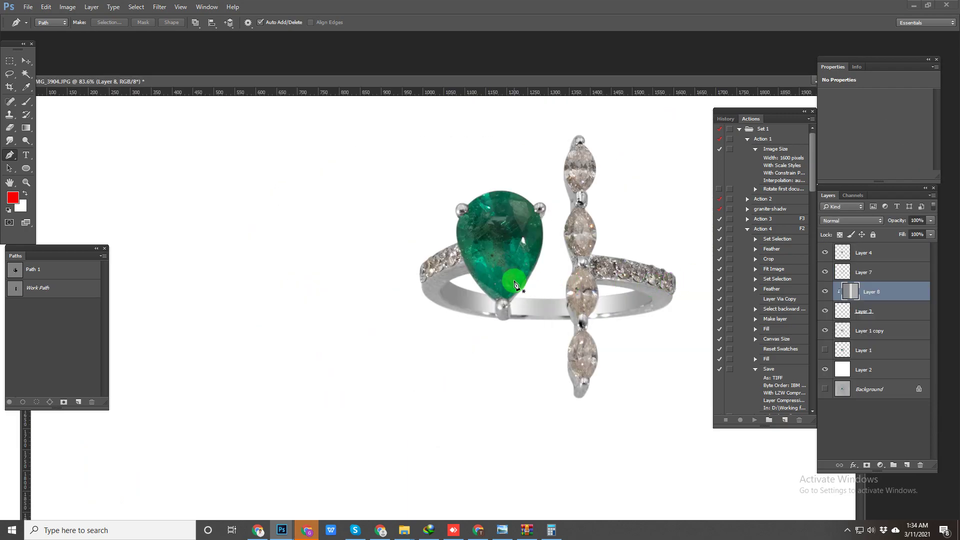
Step: Add another clipped layer above the gradient on the emerald ring and prepare a 15 px black brush
click(908, 465)
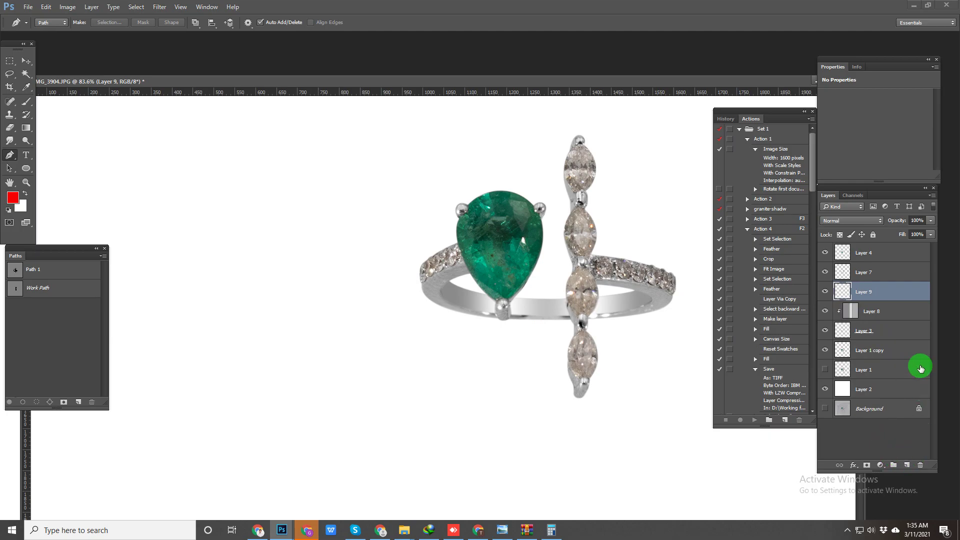
alt+click(888, 300)
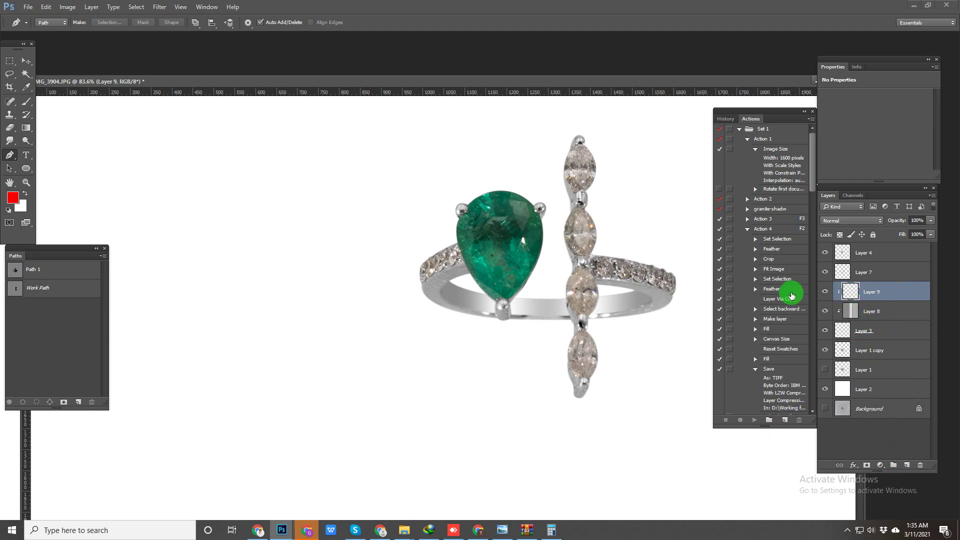
key(b)
scroll(520, 325, up, 2)
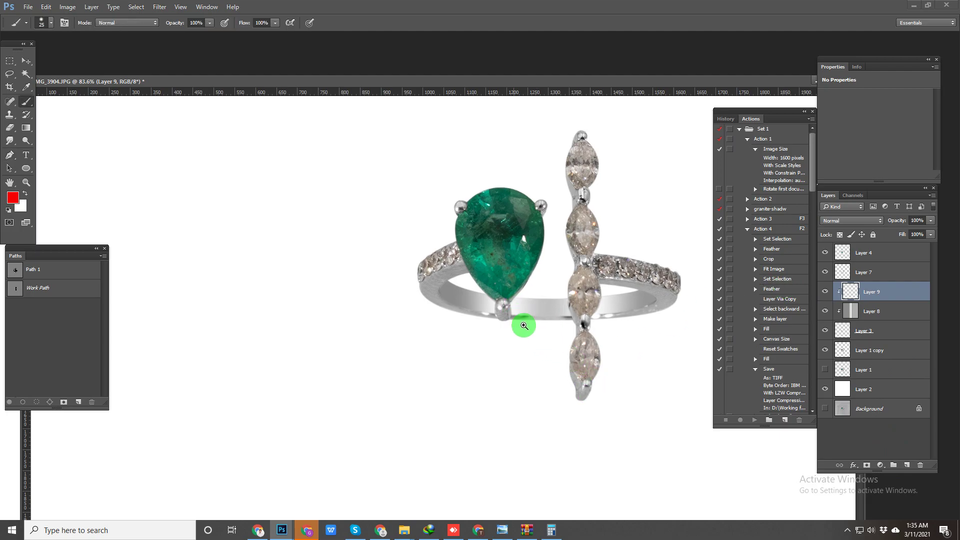
key(bracketleft)
key(d)
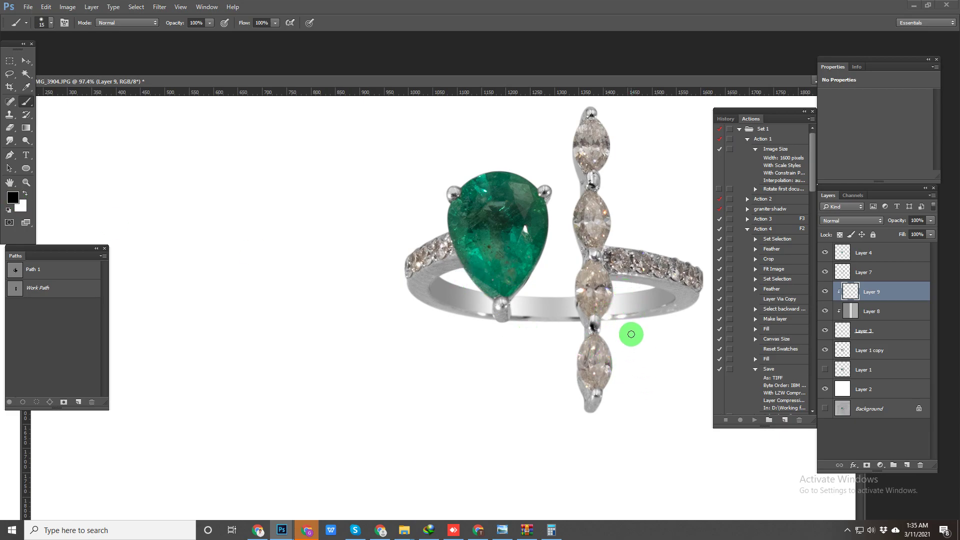
Step: Switch to the baguette crossover ring document and add a new clipped layer above the Layer 4 gradient
key(ctrl+Tab)
key(ctrl+Tab)
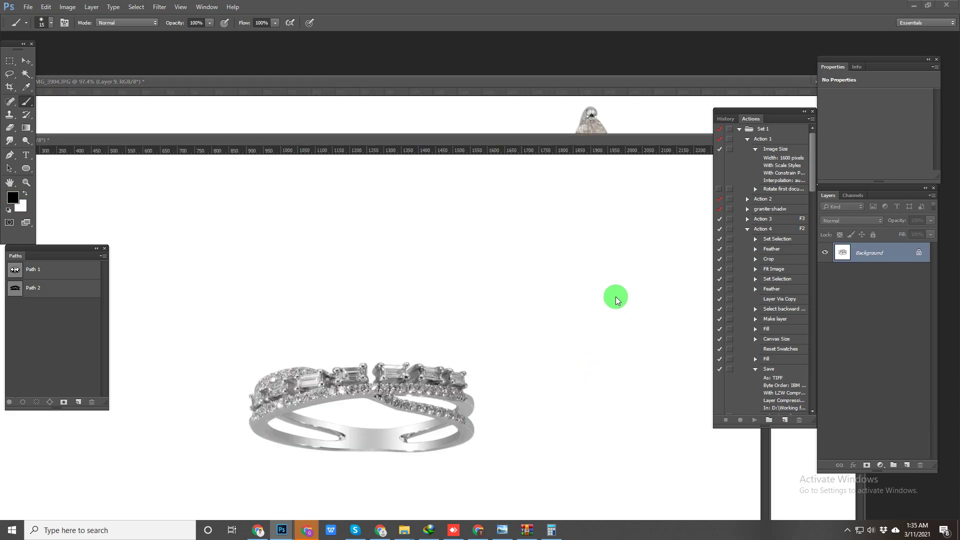
drag(505, 145, 518, 40)
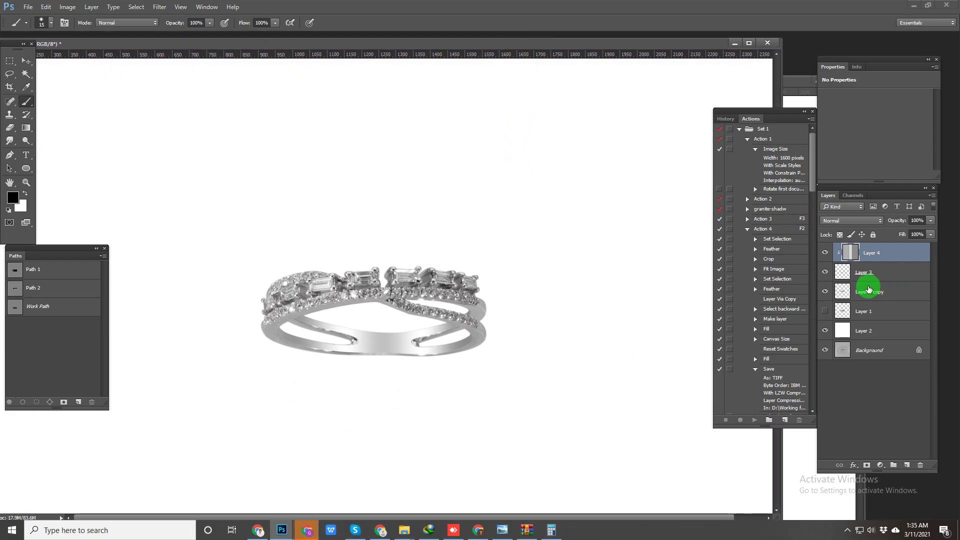
key(ctrl+shift+n)
key(Escape)
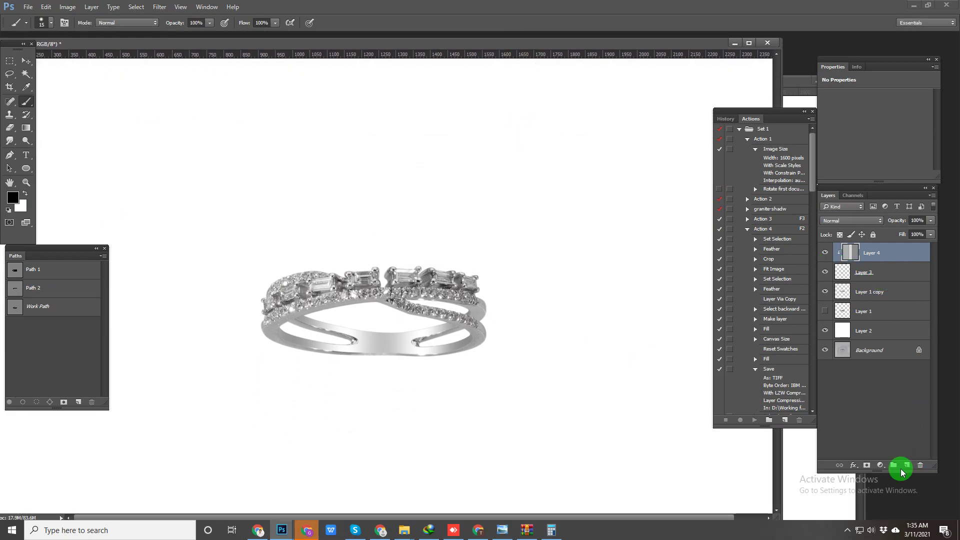
click(906, 465)
alt+click(870, 266)
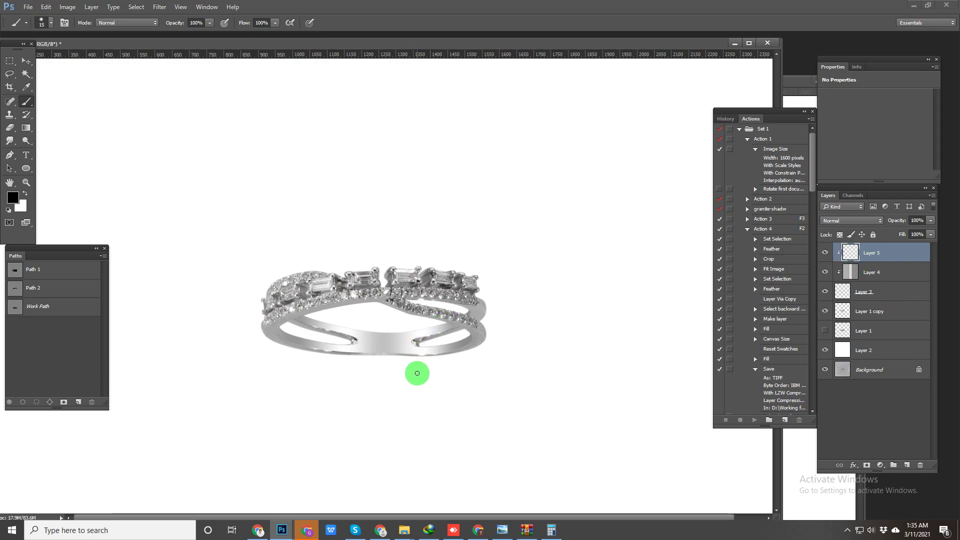
Step: Paint a straight black stripe across the lower band, move it to the band's middle and rotate it upright
shift+click(412, 294)
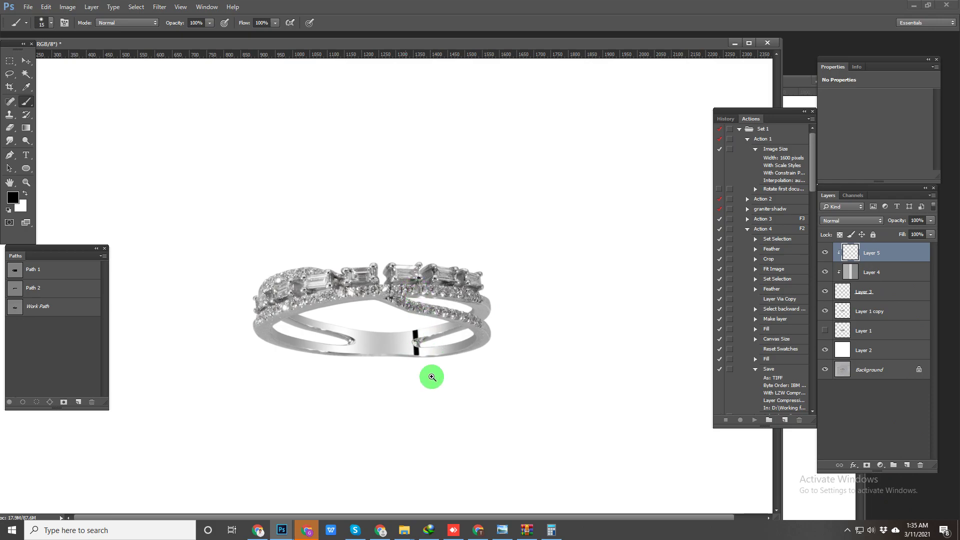
scroll(428, 345, up, 3)
key(v)
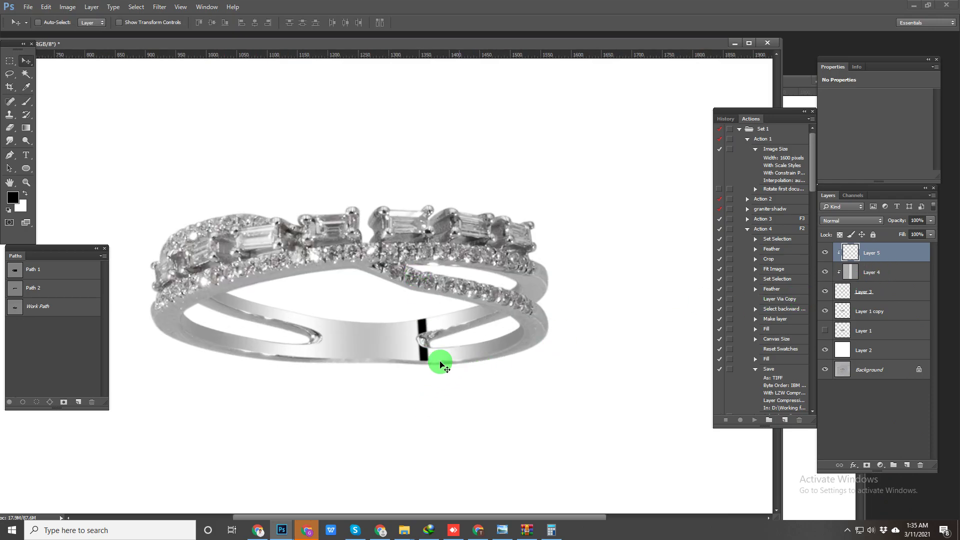
drag(425, 350, 377, 353)
key(ctrl+t)
drag(555, 135, 567, 131)
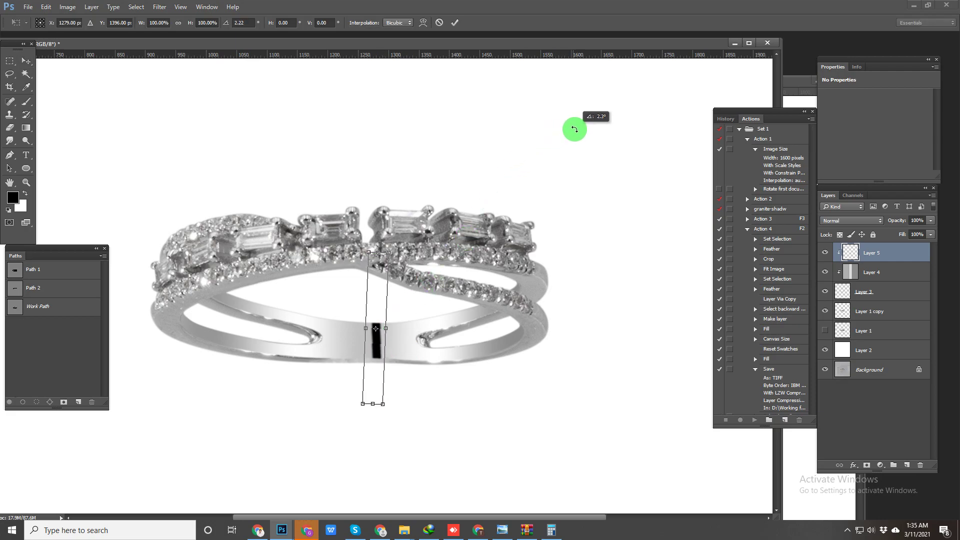
key(Return)
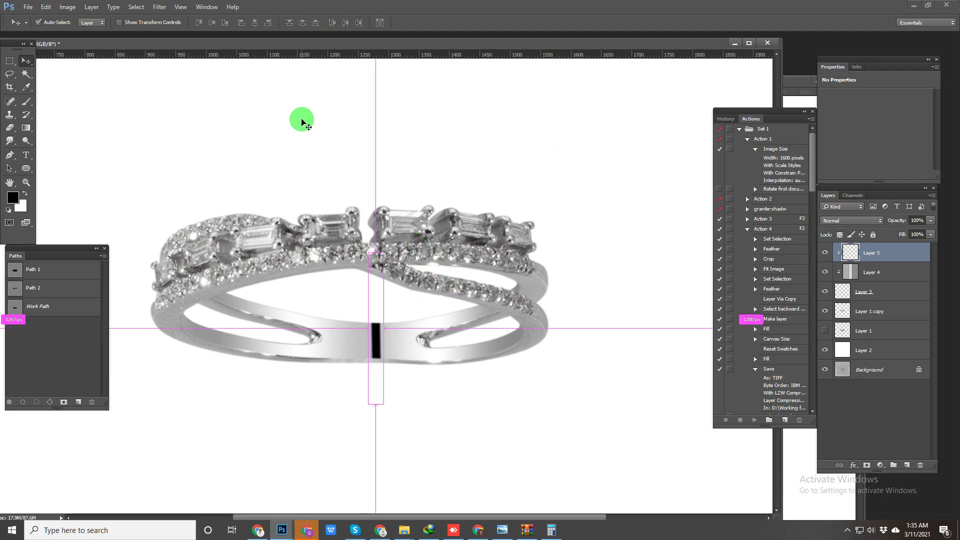
Step: Duplicate the black stripe layer, clip the duplicate to the band, and reselect the original Layer 5
key(ctrl+j)
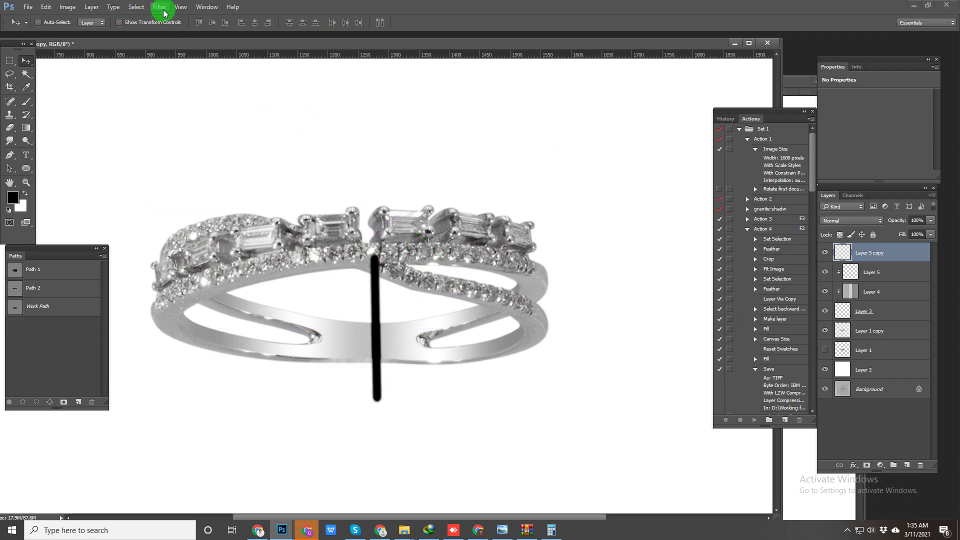
click(853, 271)
click(852, 254)
click(853, 270)
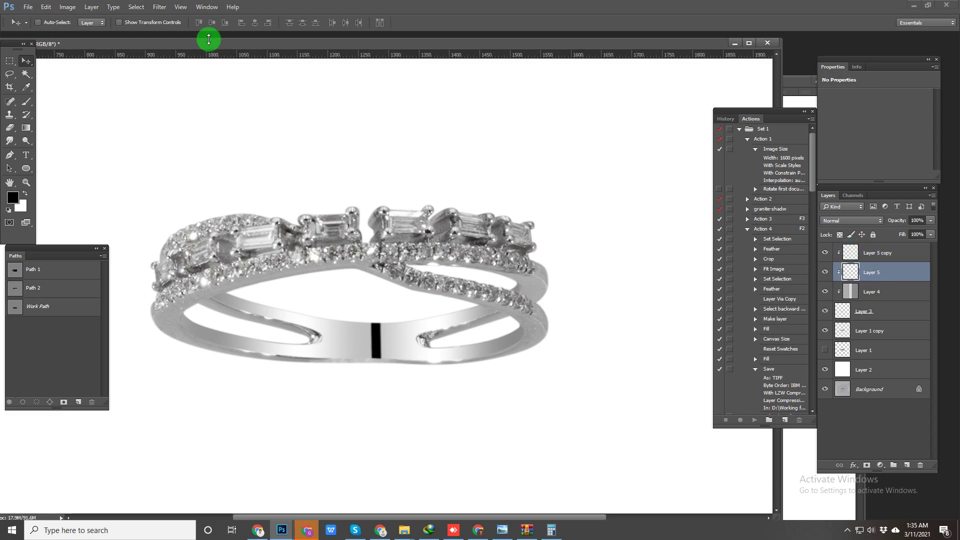
Step: Apply a Motion Blur with a 0° angle and 30-pixel distance to the stripe on Layer 5
click(159, 7)
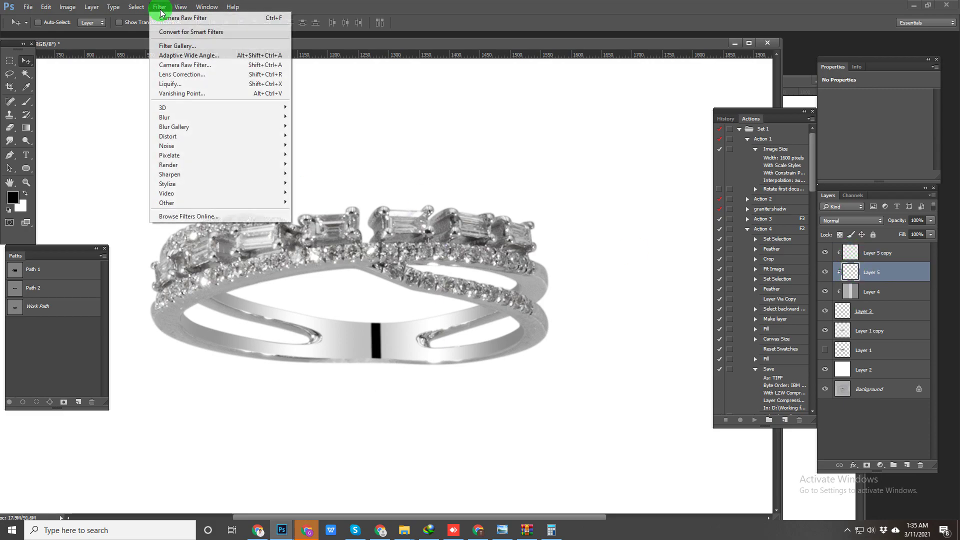
mouse_move(172, 118)
click(313, 176)
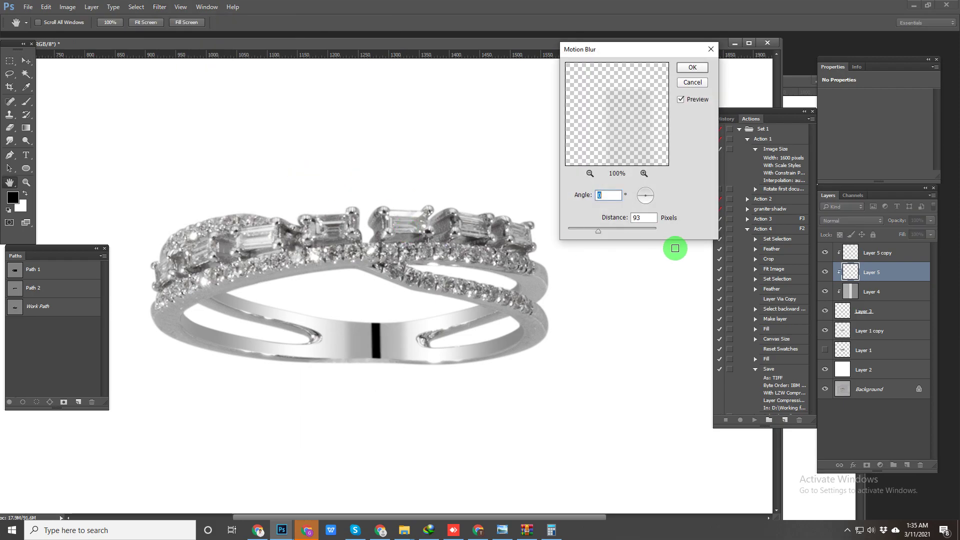
click(650, 218)
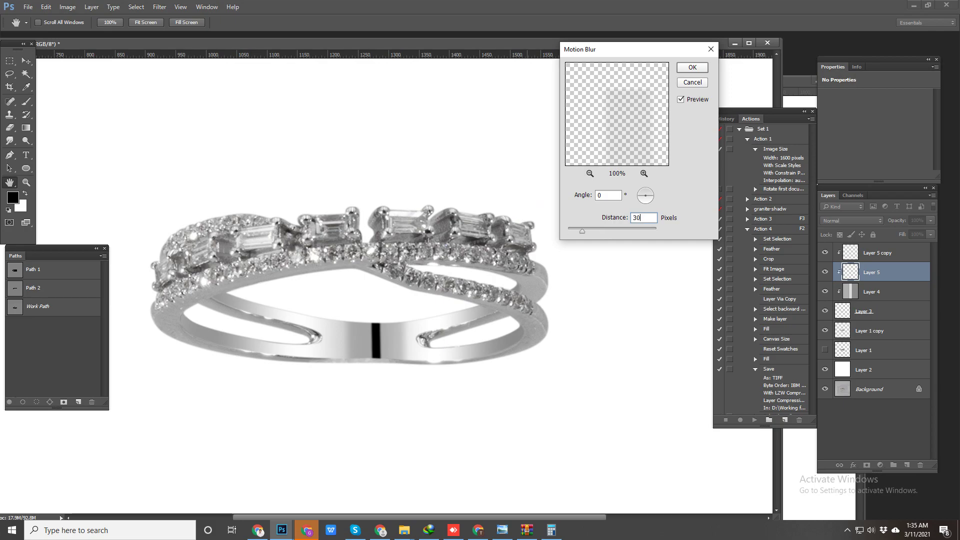
click(537, 197)
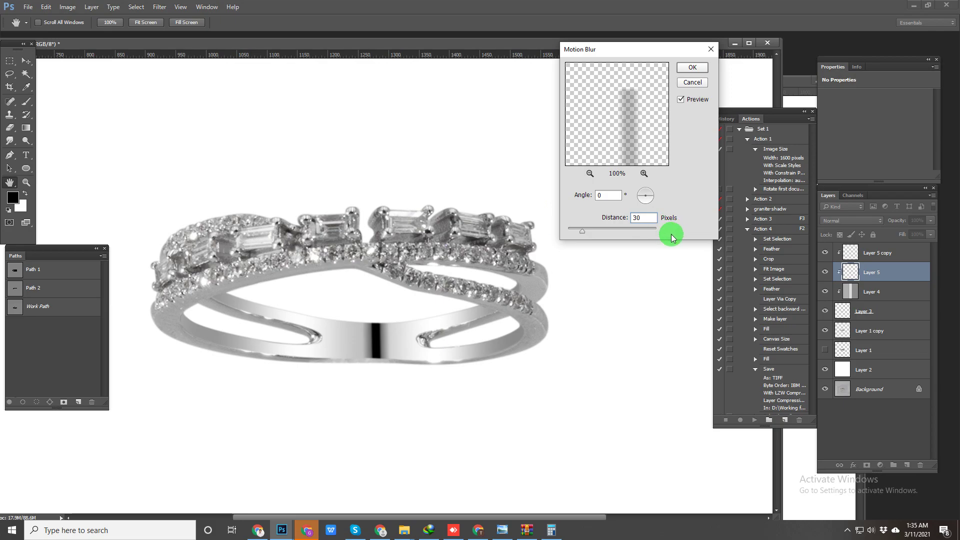
key(Return)
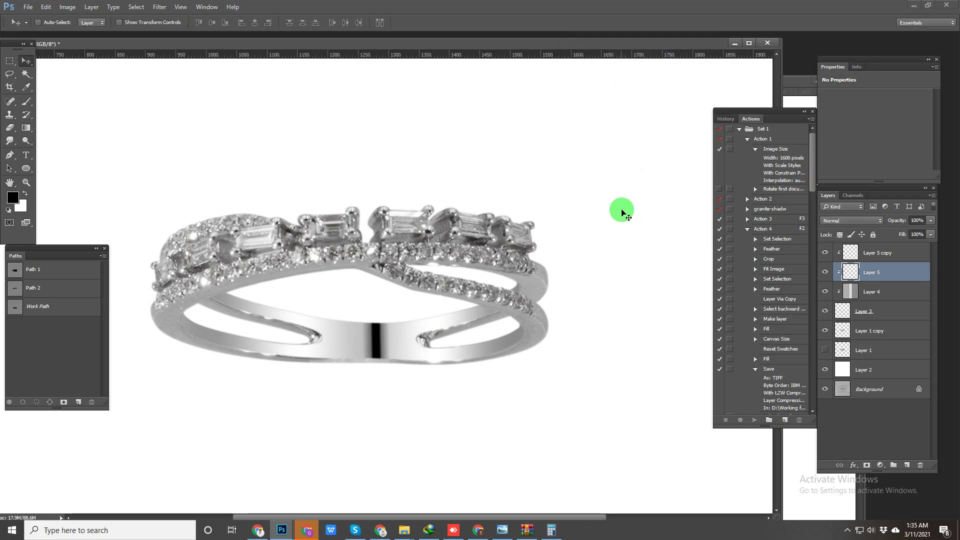
Step: Lower the opacity of Layer 5 copy to 20% and of Layer 5 to 54%
click(845, 251)
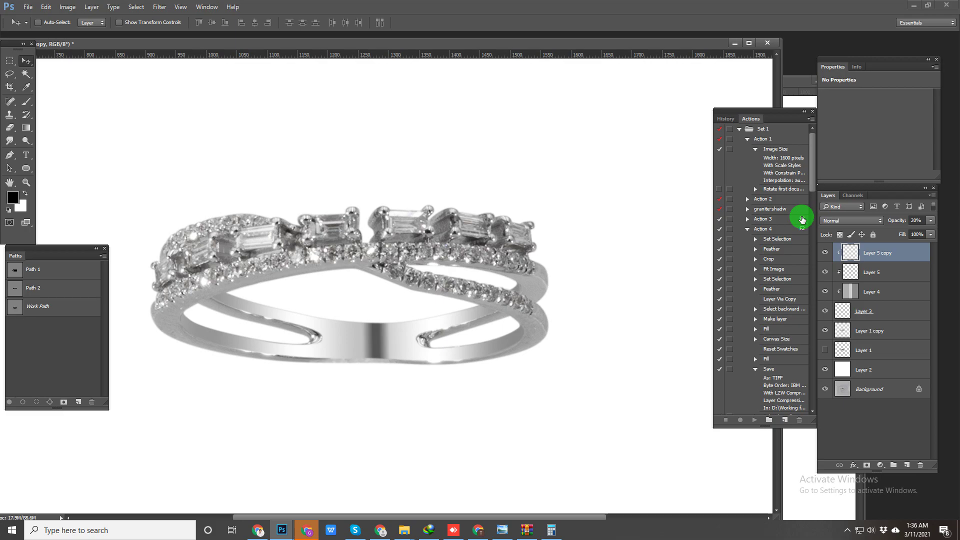
click(892, 277)
drag(898, 220, 869, 223)
click(349, 340)
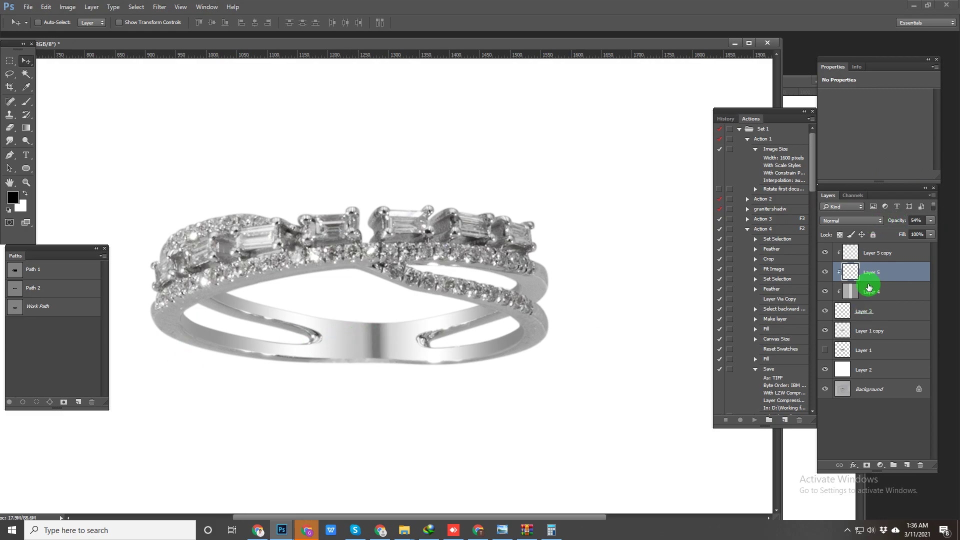
Step: Adjust the faint stripe on Layer 5 copy with Free Transform over the middle of the band
click(866, 252)
key(ctrl+t)
drag(344, 340, 452, 304)
key(Return)
drag(440, 349, 332, 349)
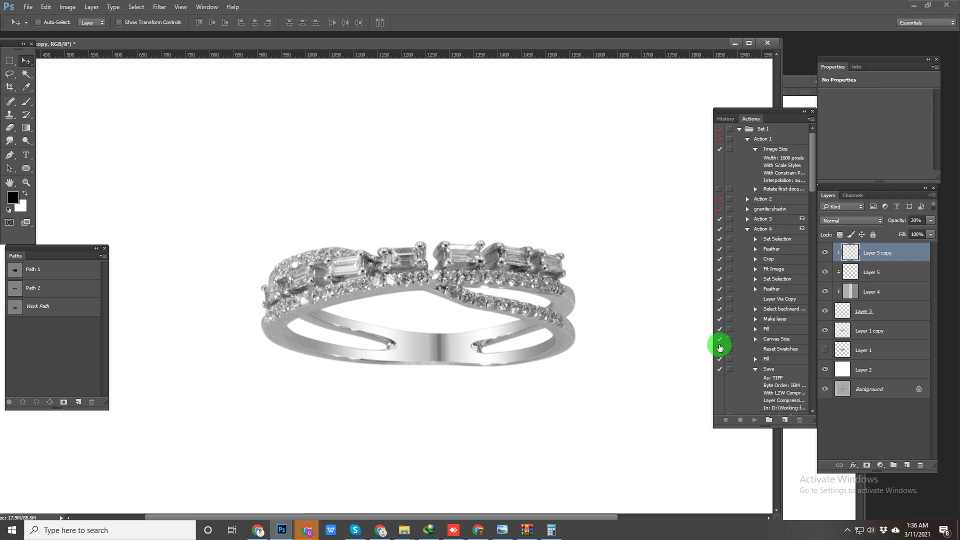
Step: Apply a Gaussian Blur with a 2-pixel radius to Layer 5 copy
key(ctrl)
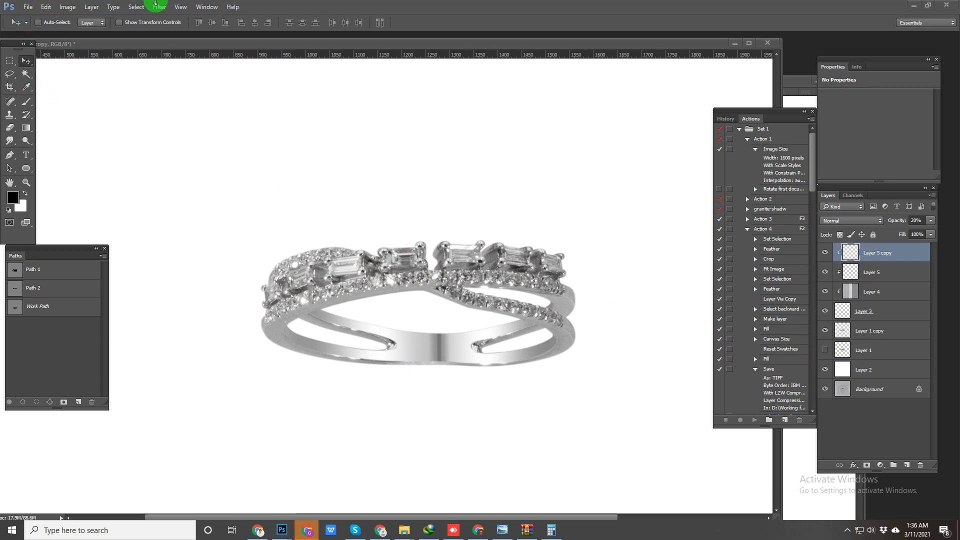
click(158, 7)
mouse_move(150, 117)
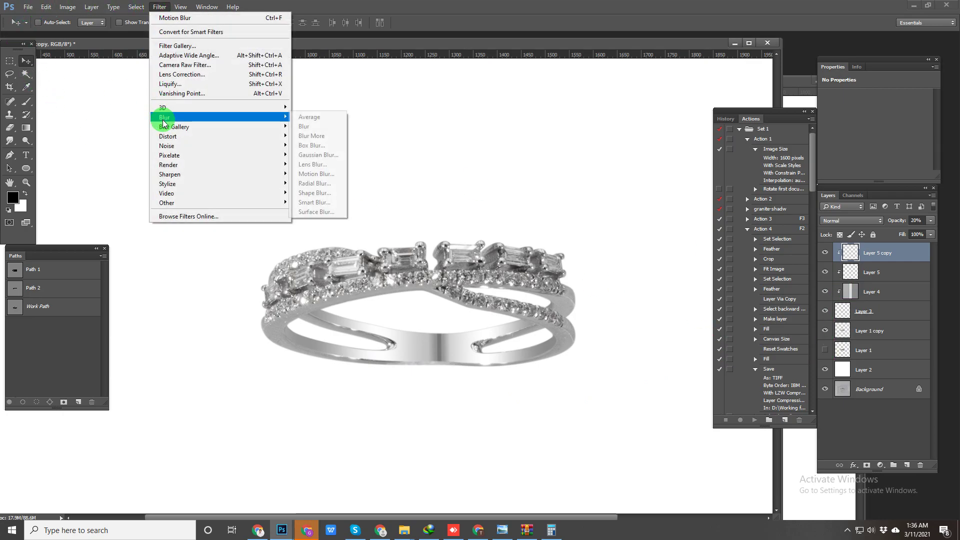
click(353, 154)
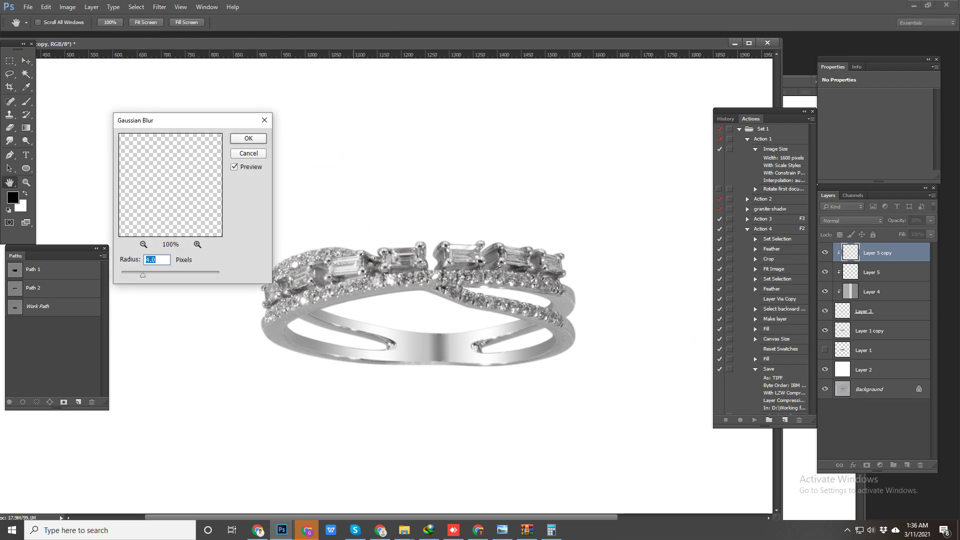
text(2)
key(Return)
Step: Select both stripe layers and place a duplicate of them on the left part of the inner band
ctrl+click(881, 272)
drag(437, 351, 347, 344)
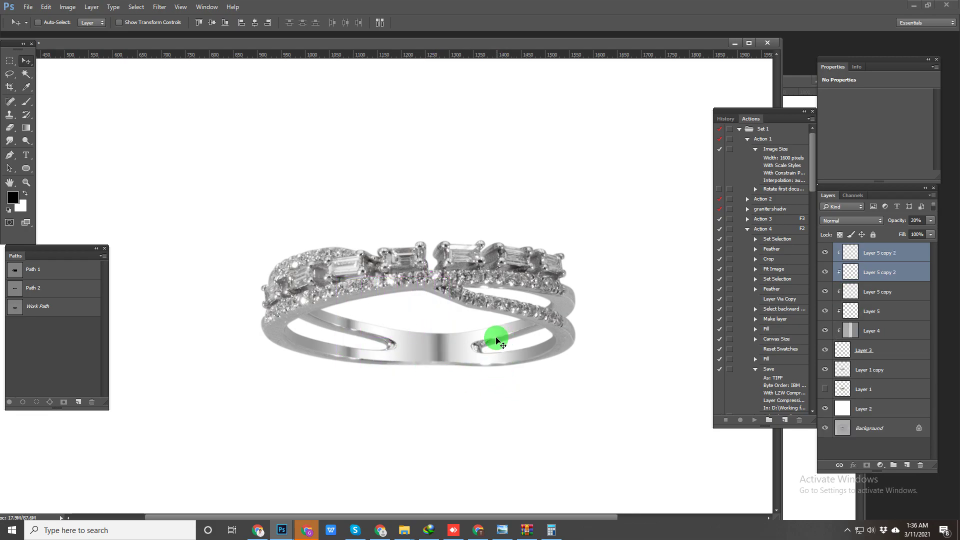
Step: Move Layer 5 and Layer 5 copy toward the right opening of the inner band, and shift both Layer 5 copy 2 stripes slightly right
click(895, 292)
ctrl+click(873, 311)
drag(440, 355, 466, 348)
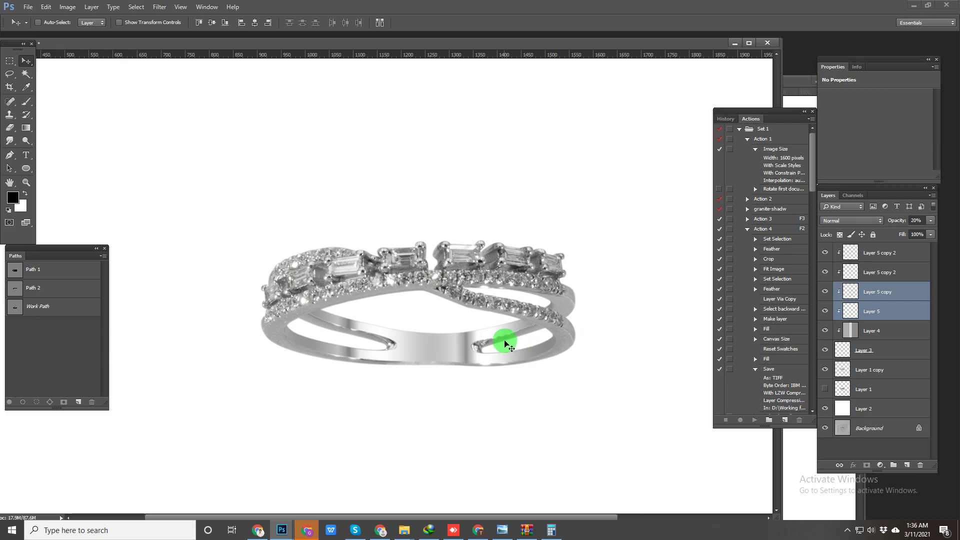
click(881, 273)
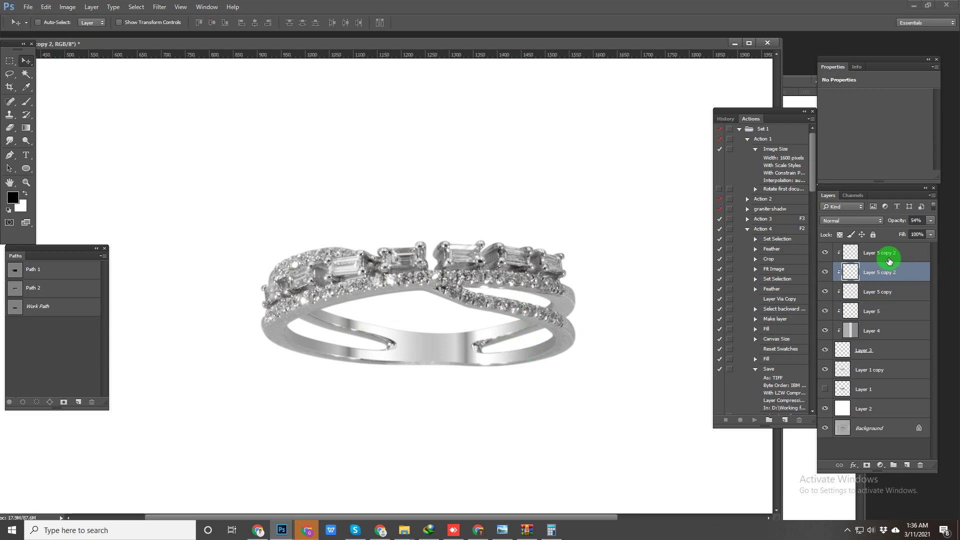
shift+click(880, 252)
drag(352, 357, 368, 355)
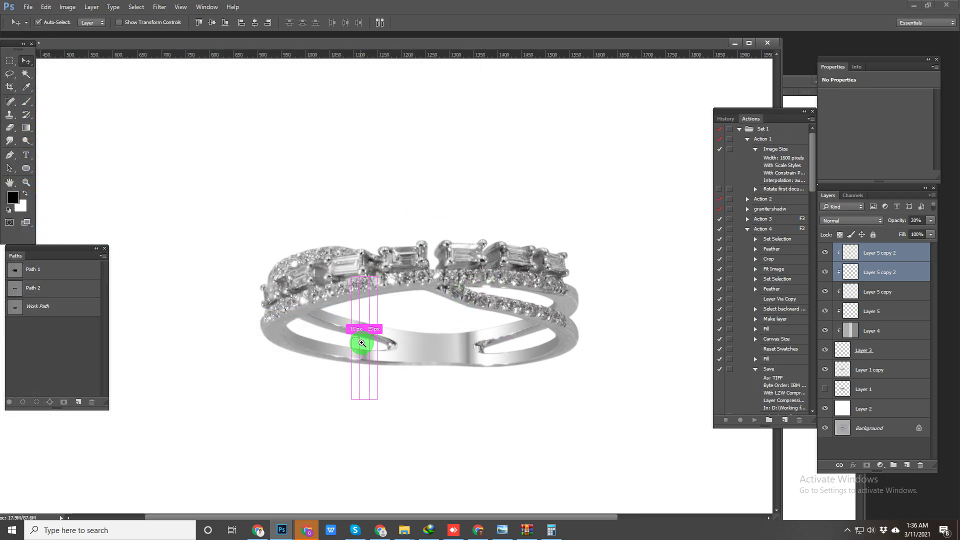
Step: Trace the inner edge of the front band with the Pen tool, from the right shoulder along the lower band and up the left side
click(362, 343)
key(p)
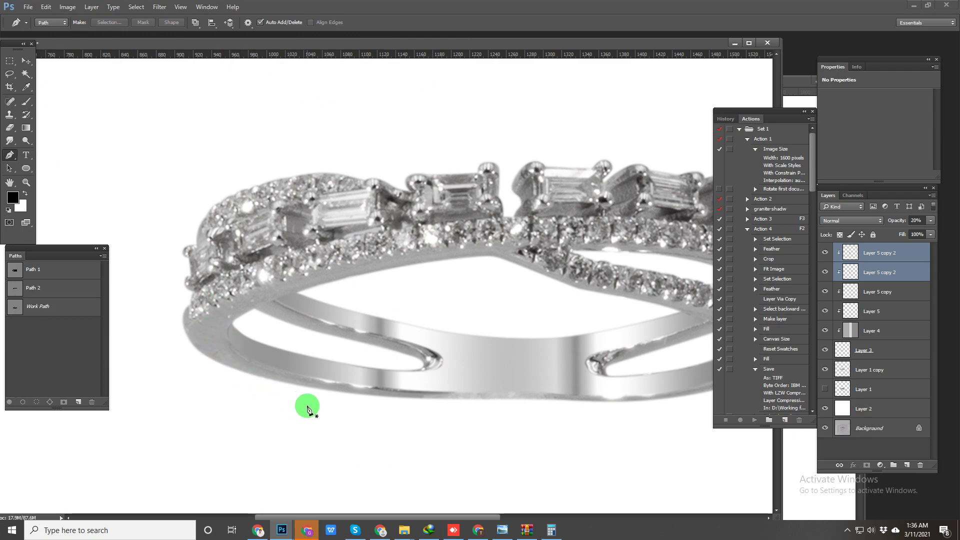
scroll(510, 352, down, 1)
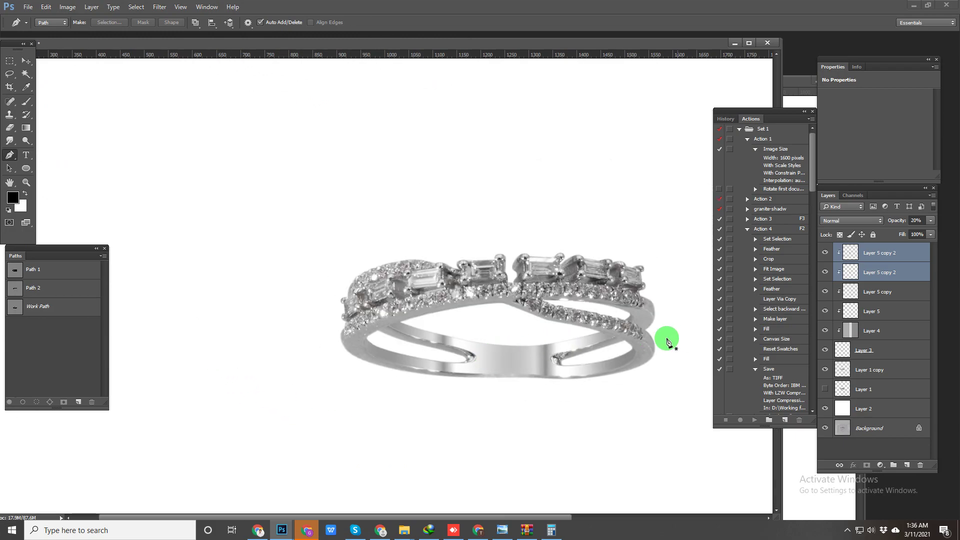
scroll(672, 342, up, 1)
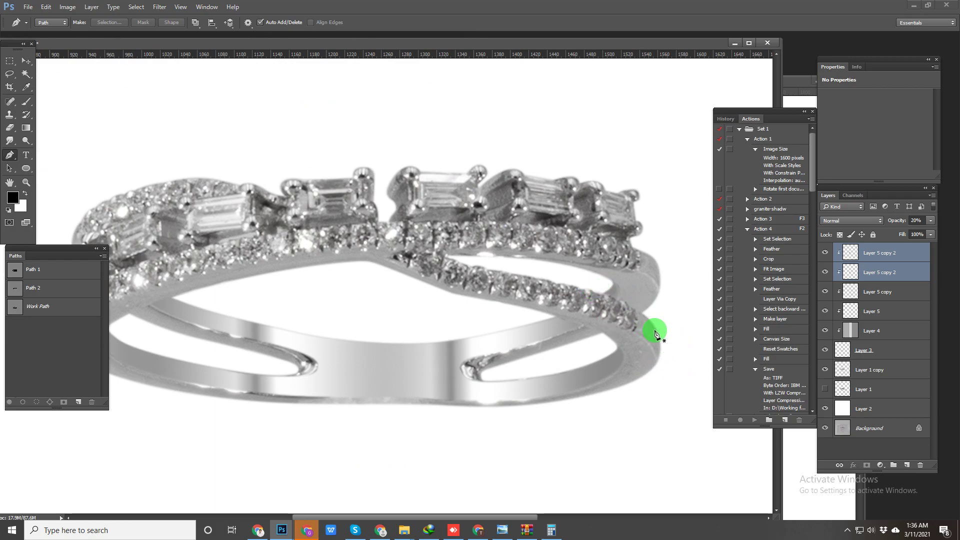
scroll(647, 349, up, 1)
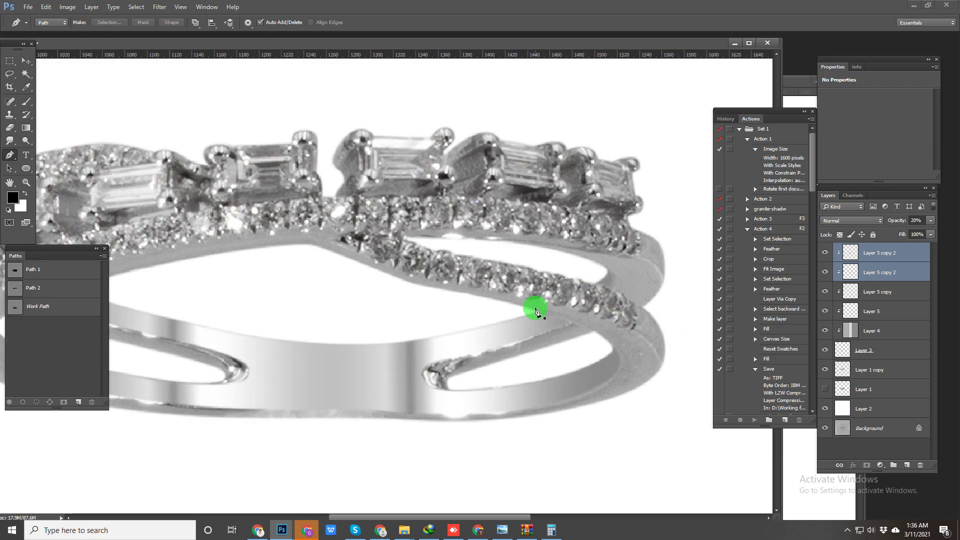
drag(586, 396, 534, 416)
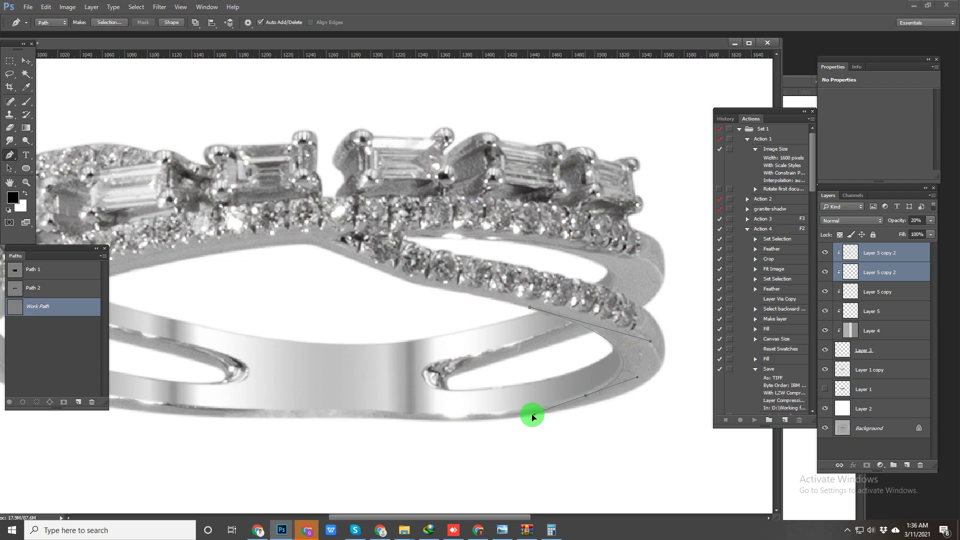
drag(337, 409, 248, 409)
drag(237, 406, 495, 375)
drag(373, 365, 271, 346)
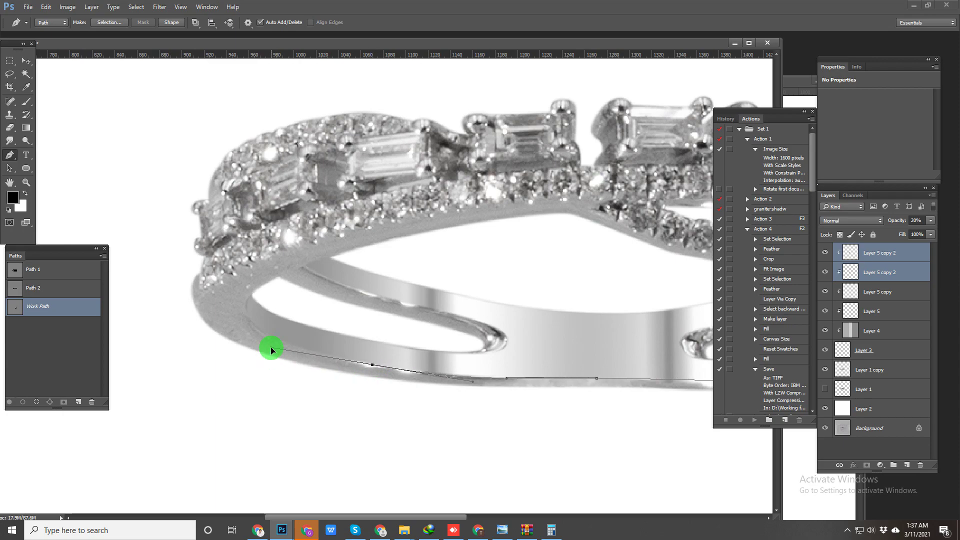
click(266, 314)
drag(247, 309, 246, 292)
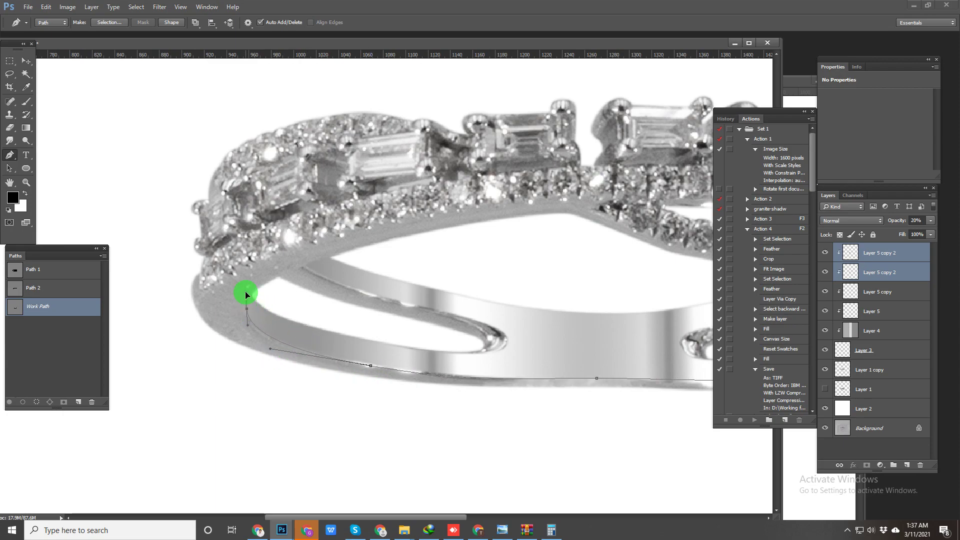
drag(343, 251, 401, 234)
drag(567, 212, 592, 212)
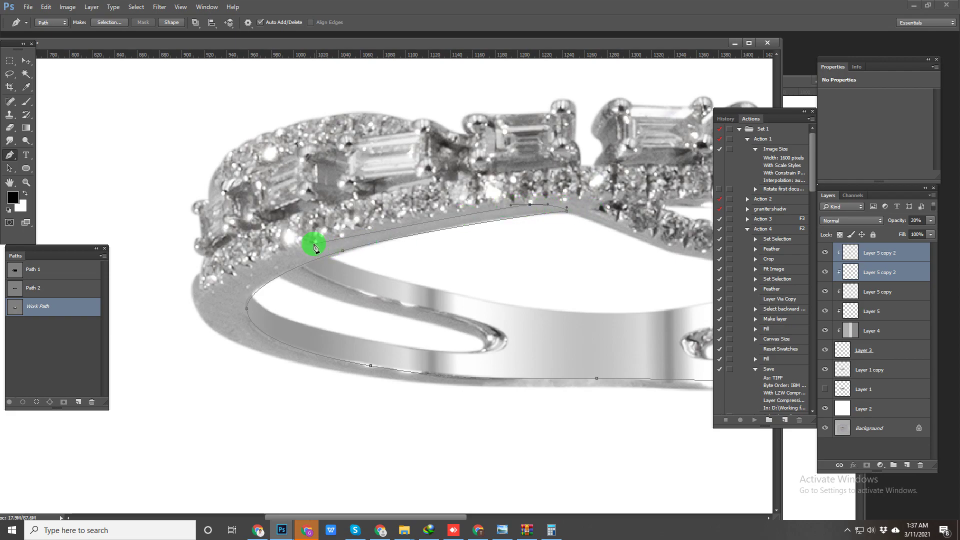
Step: Close the path around the outside of the lower band, passing below the ring and back up to the right shoulder
drag(207, 296, 424, 403)
drag(547, 427, 223, 378)
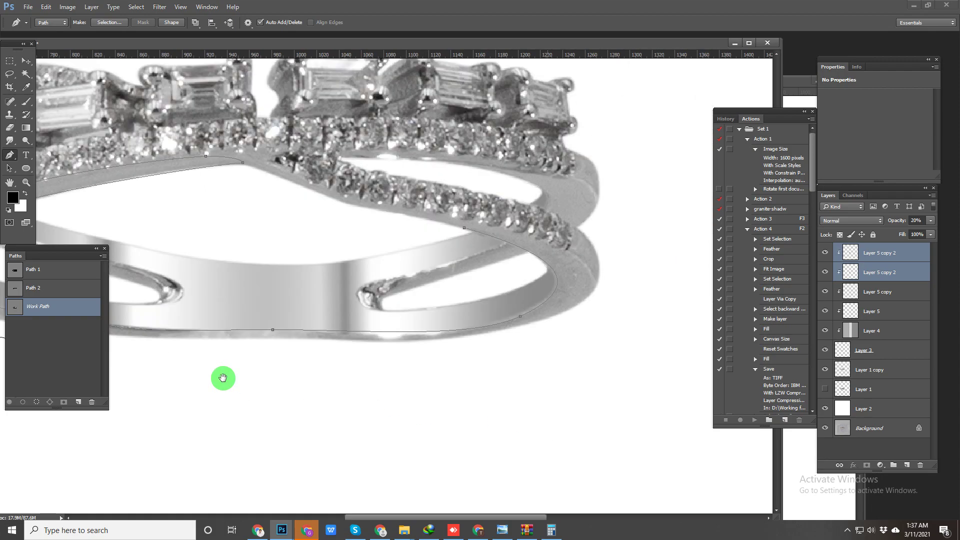
drag(481, 356, 599, 338)
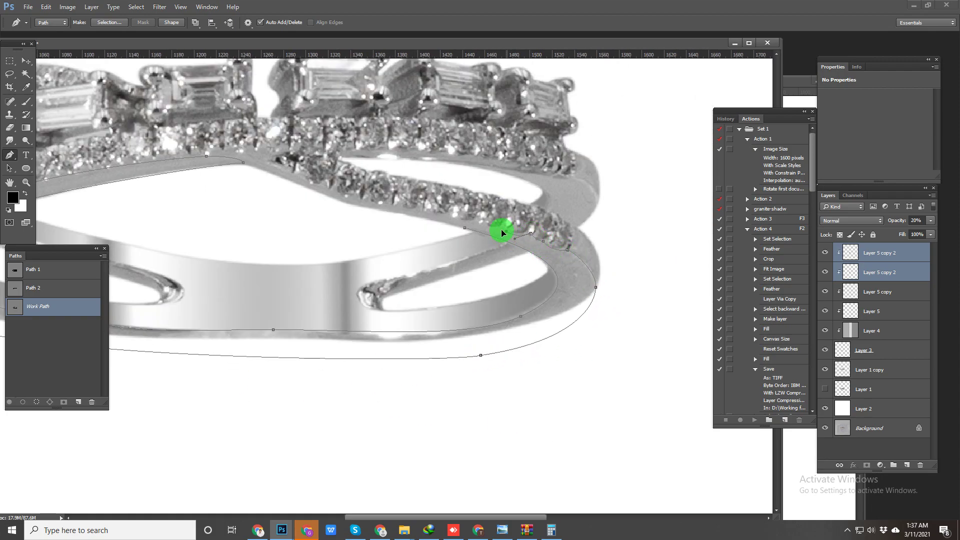
key(ctrl+Return)
key(shift+F6)
key(Return)
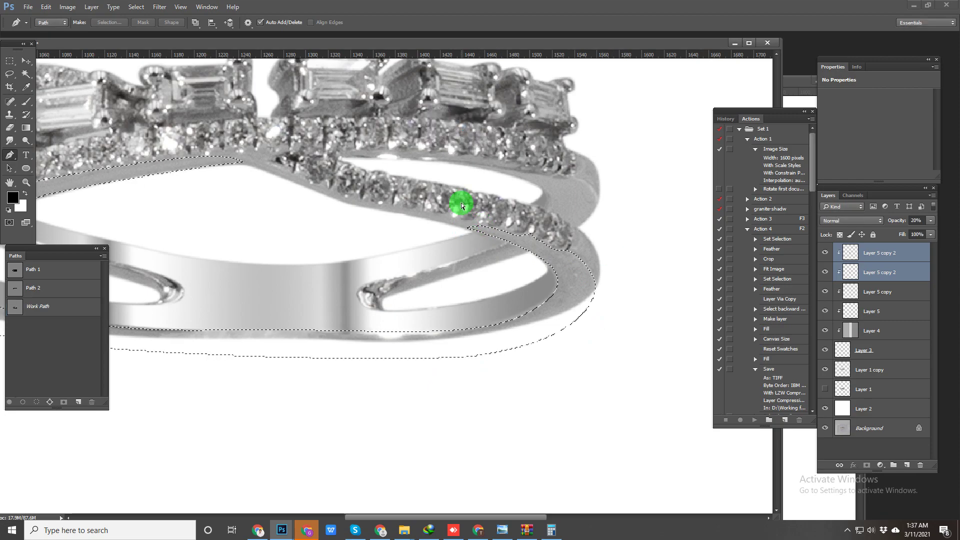
key(ctrl+alt+z)
key(ctrl+alt+z)
Step: Convert the path to a feathered selection and copy that band area from Layer 1 copy onto its own layer
key(ctrl+Return)
key(shift+F6)
key(Return)
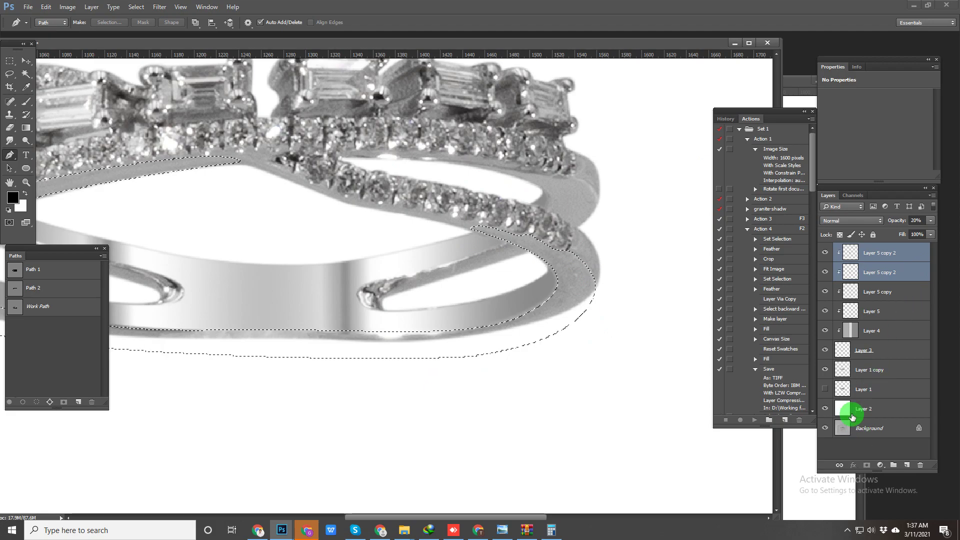
click(869, 370)
key(ctrl+j)
alt+click(826, 370)
alt+click(825, 370)
Step: Smooth the copied band with the Camera Raw filter, using Luminance 52, Luminance Detail 36 and a sharpening Amount of 14
ctrl+drag(468, 450, 438, 433)
drag(479, 341, 529, 317)
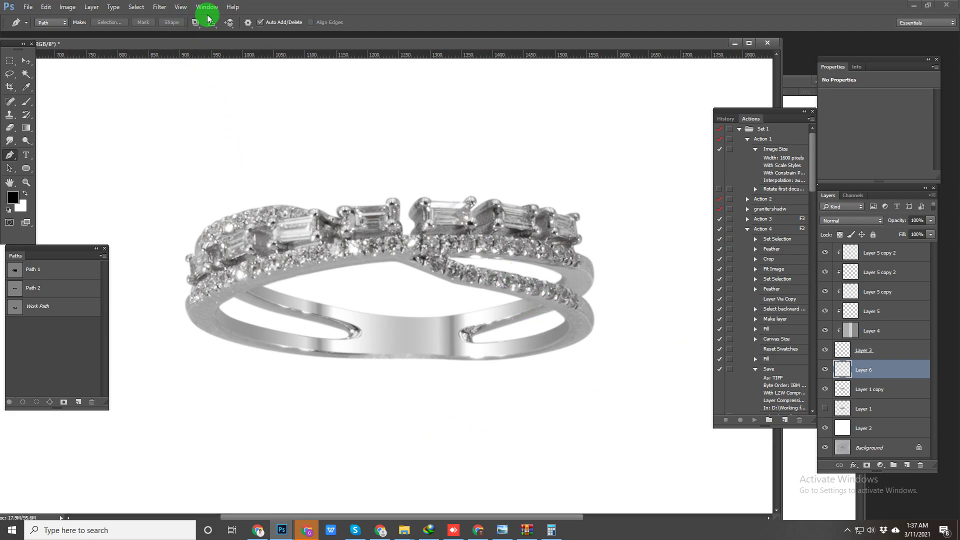
click(159, 7)
click(182, 61)
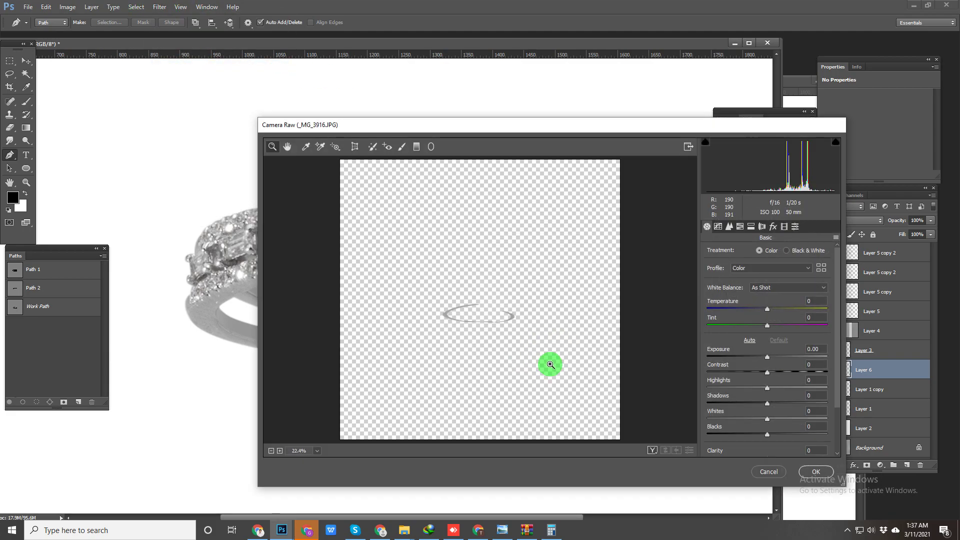
drag(439, 302, 470, 328)
drag(387, 244, 450, 371)
drag(442, 307, 412, 325)
click(729, 227)
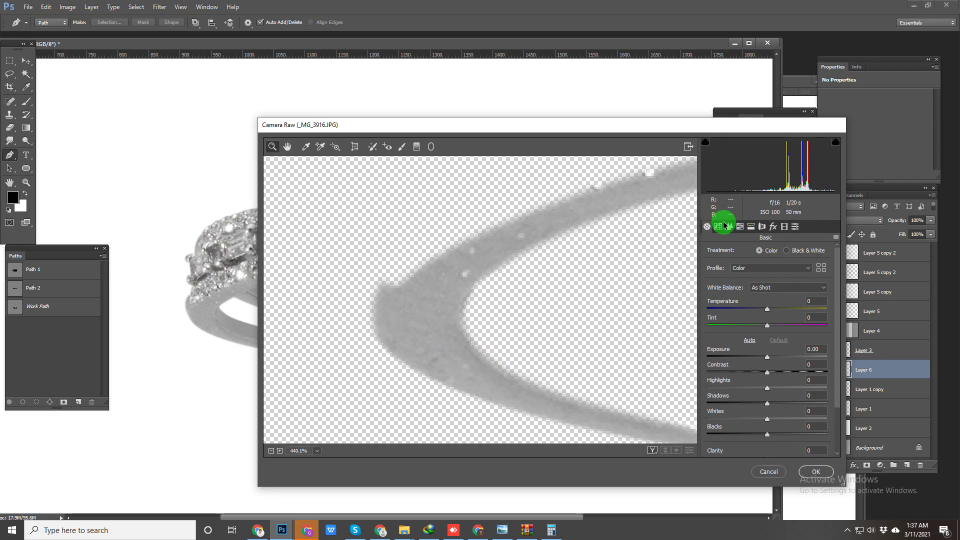
drag(752, 352, 769, 355)
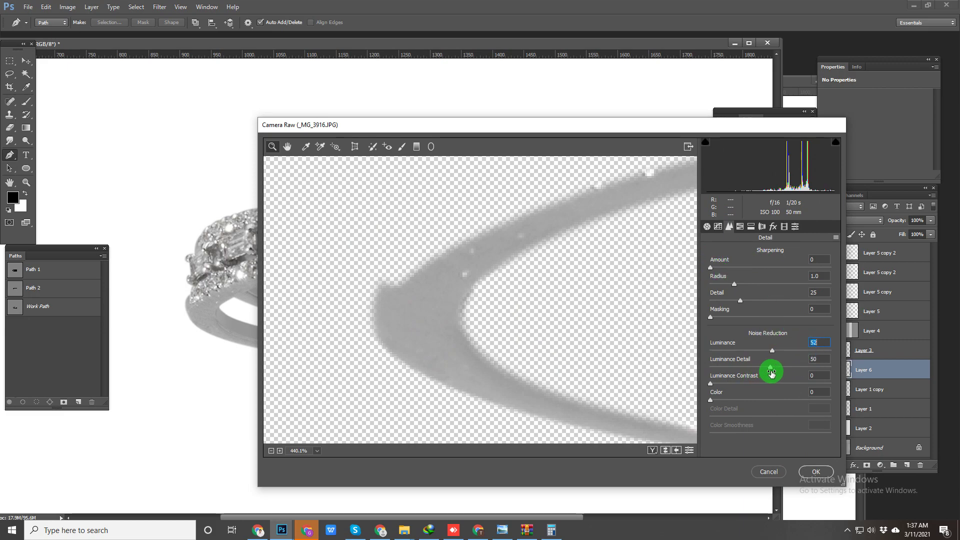
drag(769, 368, 750, 369)
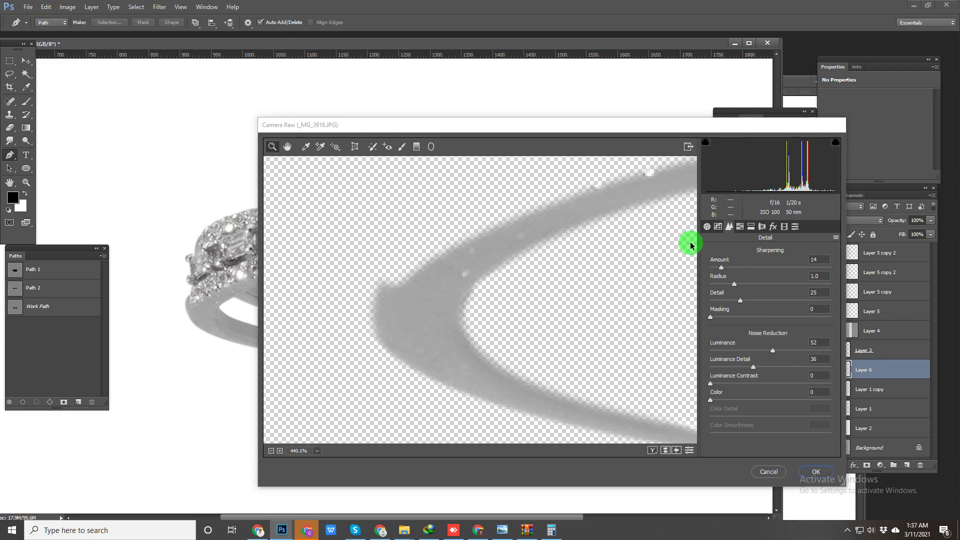
key(Return)
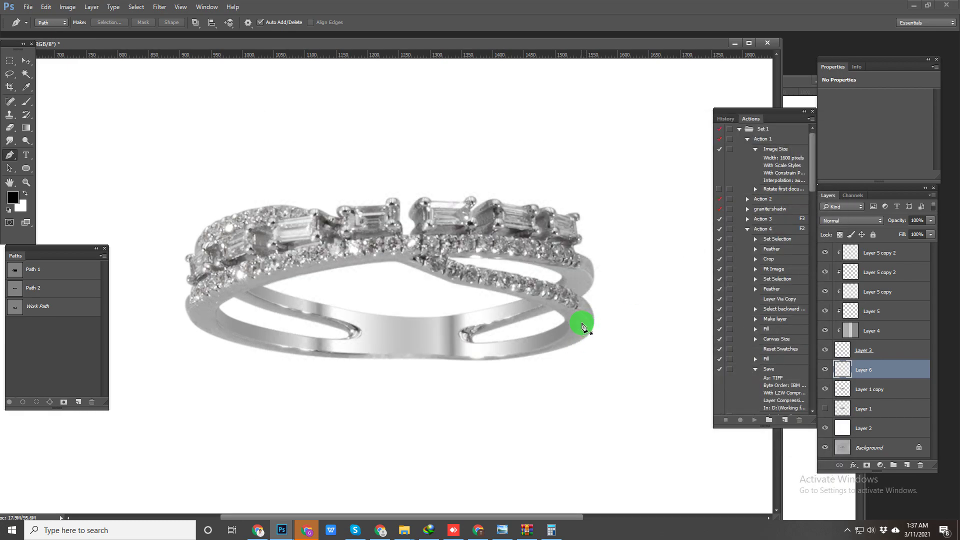
Step: Lock the transparent pixels of Layer 6 and brush white along the lower band with an 80-pixel brush at 20% opacity
click(840, 235)
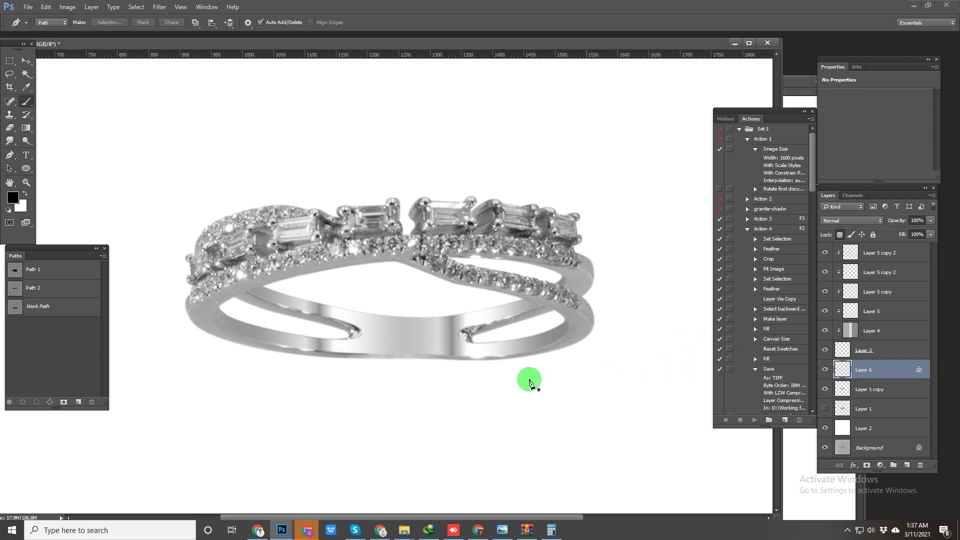
key(b)
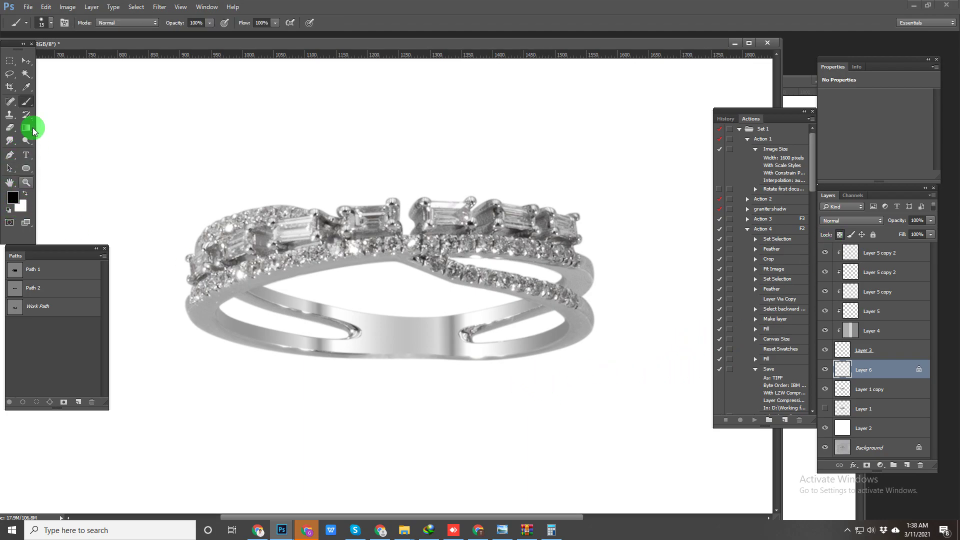
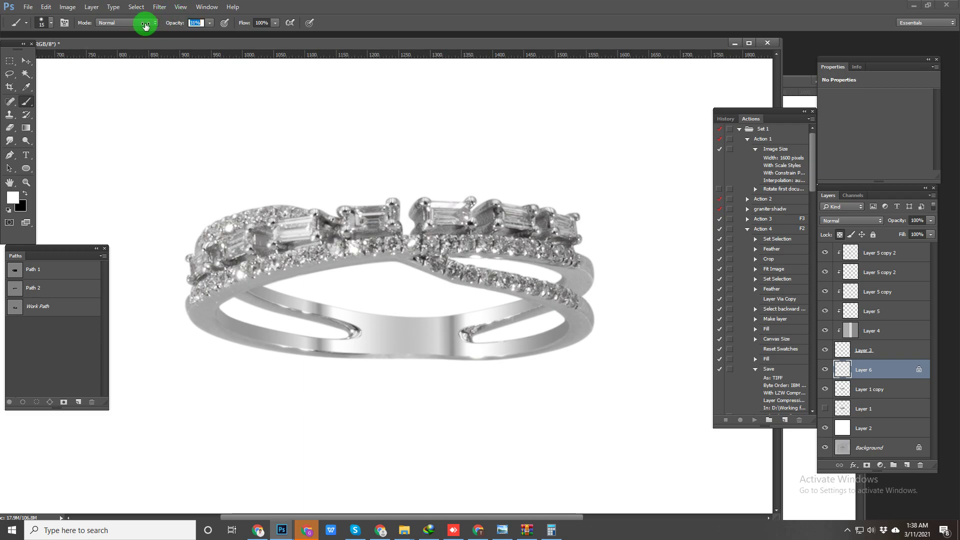
text(32)
key(Return)
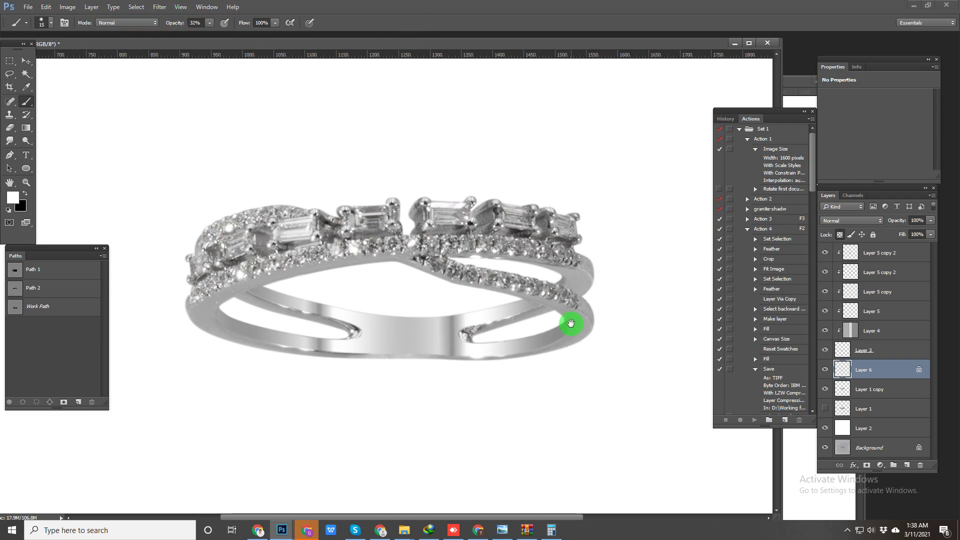
key(bracketright)
key(bracketright)
key(bracketright)
key(bracketright)
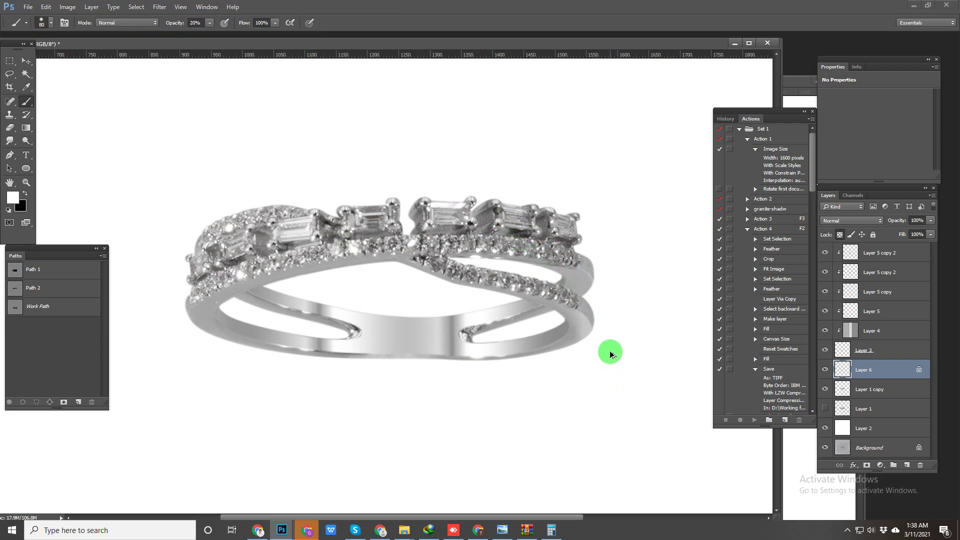
right_click(586, 327)
click(614, 11)
click(598, 317)
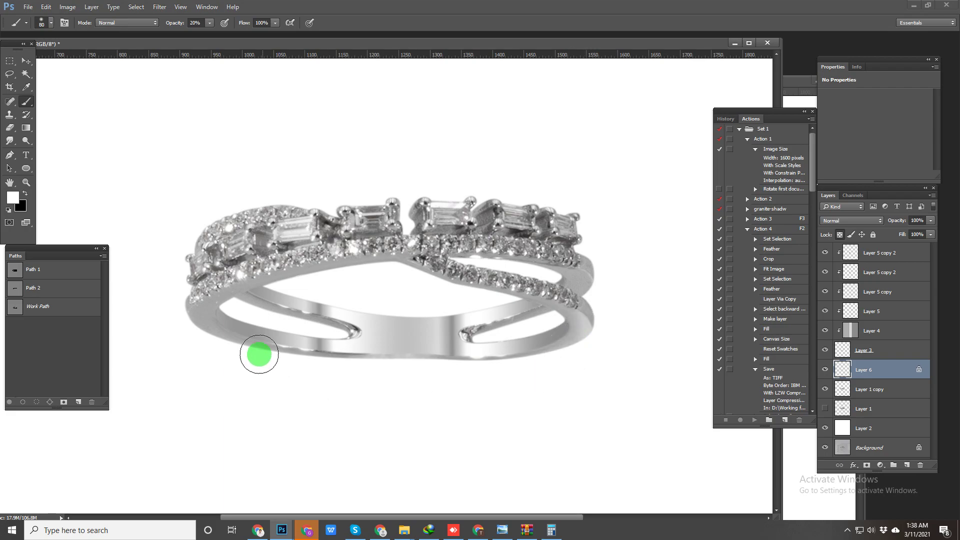
mouse_move(184, 325)
mouse_down()
mouse_move(365, 381)
mouse_move(633, 394)
mouse_up()
drag(315, 359, 575, 345)
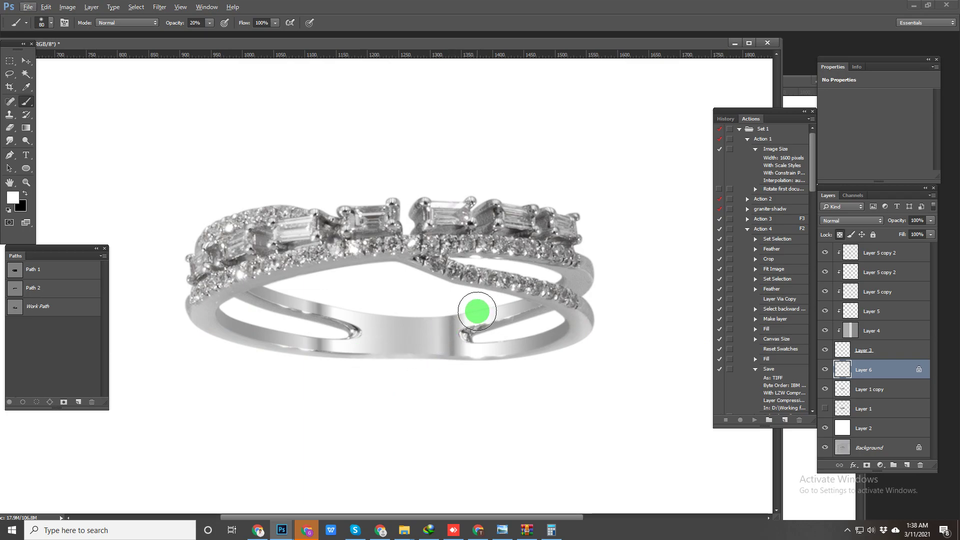
Step: Shade the bottom edge of the lower band on Layer 6 with grey sampled from the ring, then sample a lighter tone from the right shoulder
alt+click(482, 327)
drag(456, 358, 194, 381)
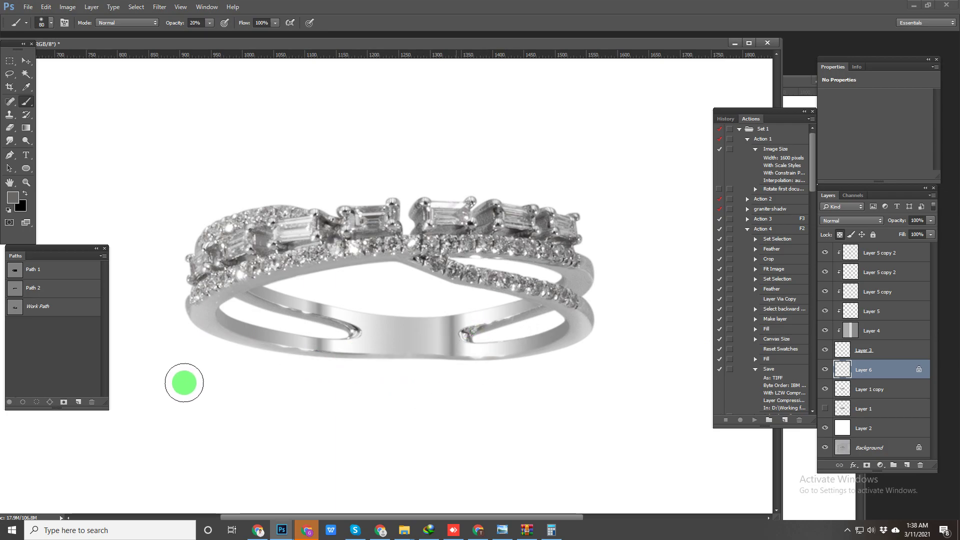
drag(456, 364, 215, 381)
drag(405, 362, 131, 356)
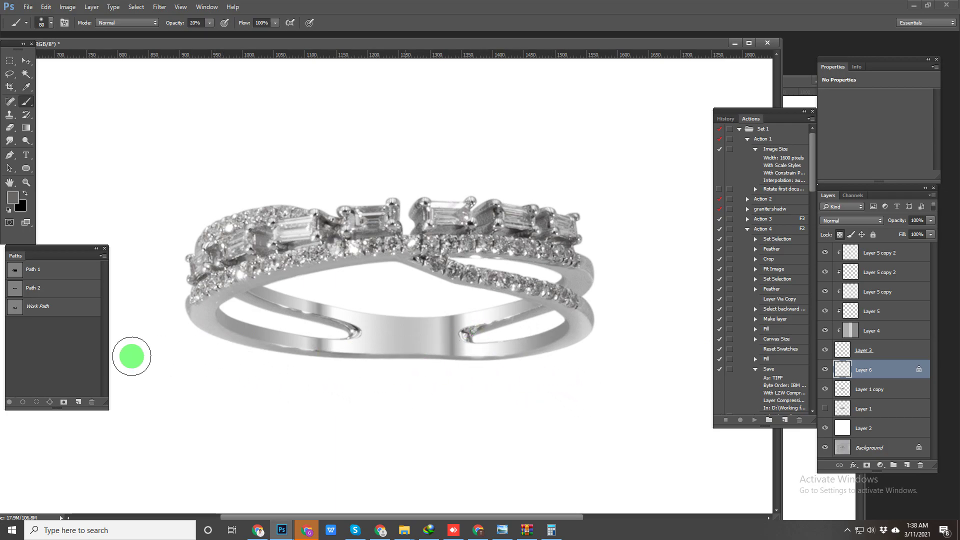
alt+click(583, 321)
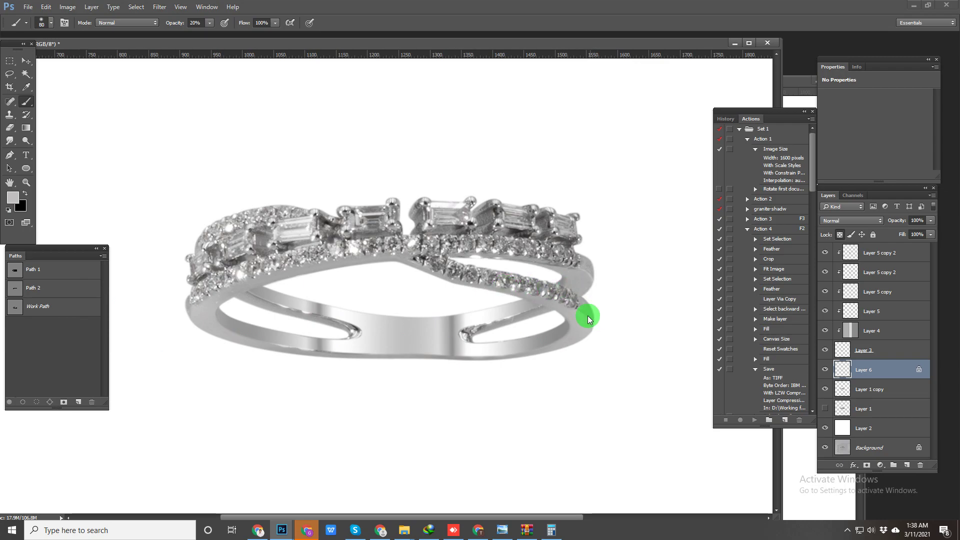
Step: Save the retouched crossover ring document with the default save options
key(ctrl+s)
key(Return)
key(Return)
key(Return)
key(p)
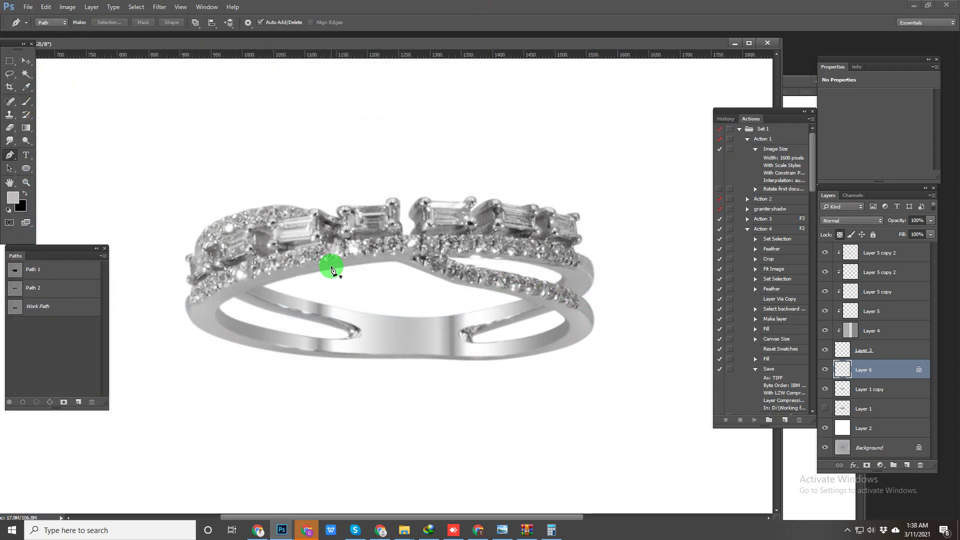
scroll(397, 368, up, 2)
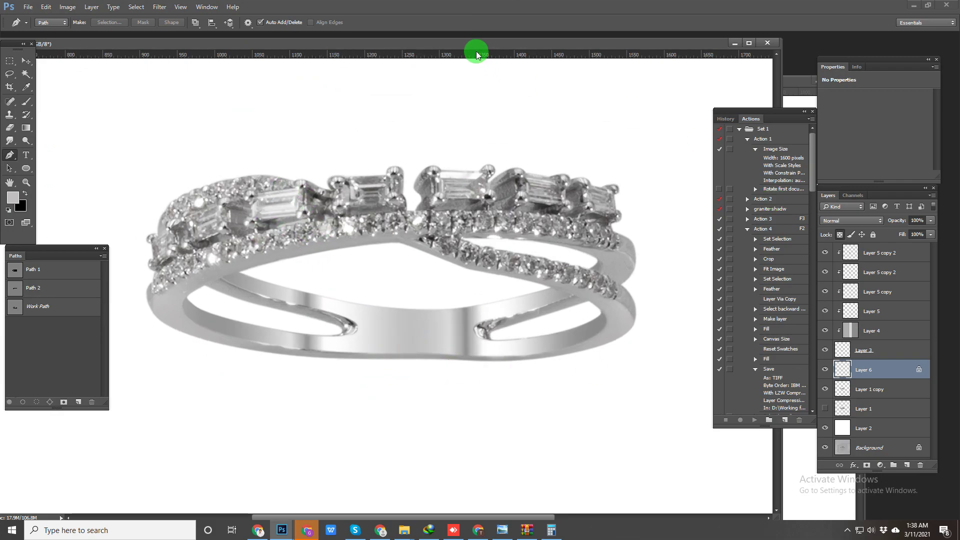
Step: Copy the two Layer 5 copy 2 reflection stripes from the crossover ring document into the emerald ring document
drag(439, 42, 959, 117)
drag(588, 83, 389, 83)
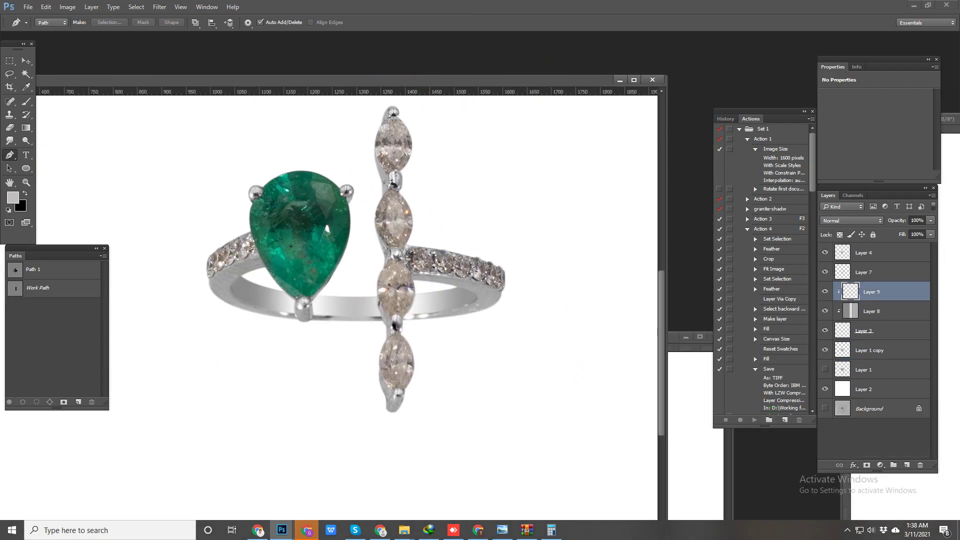
drag(959, 119, 952, 117)
click(882, 307)
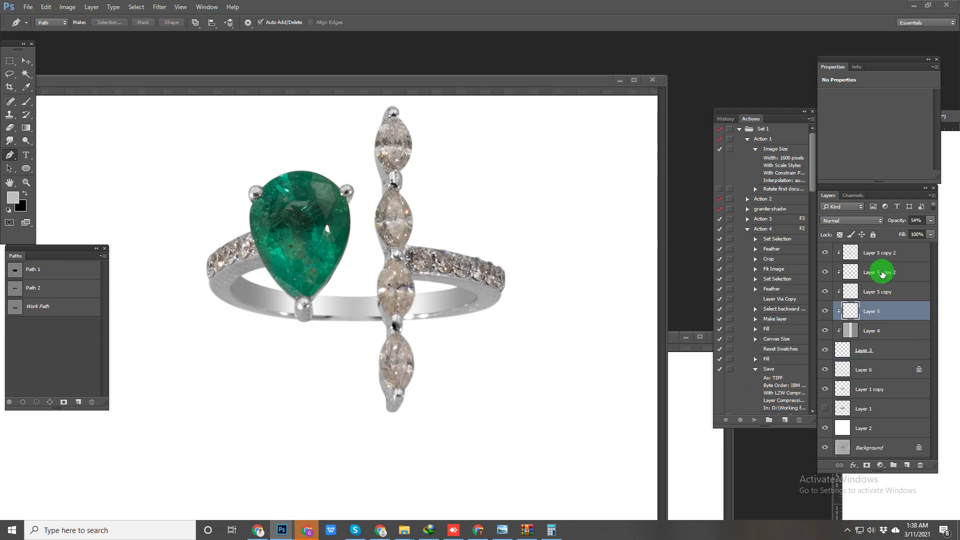
click(881, 273)
shift+click(875, 252)
drag(876, 252, 375, 320)
Step: Transform the two stripes into place on the emerald ring's inner band and duplicate the pair twice further along the band
key(ctrl+t)
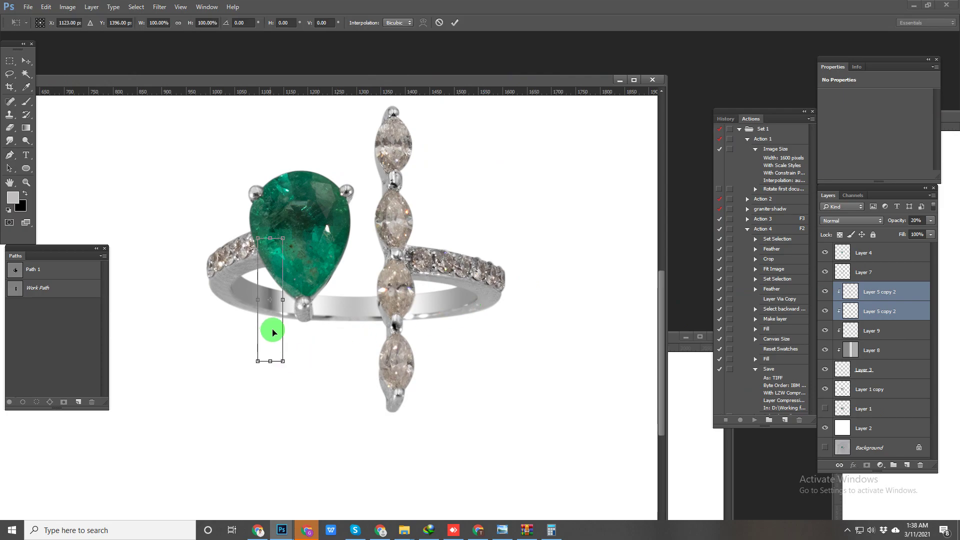
mouse_move(272, 339)
mouse_down()
mouse_move(334, 356)
mouse_move(280, 346)
mouse_move(287, 337)
mouse_up()
key(Return)
drag(284, 298, 378, 316)
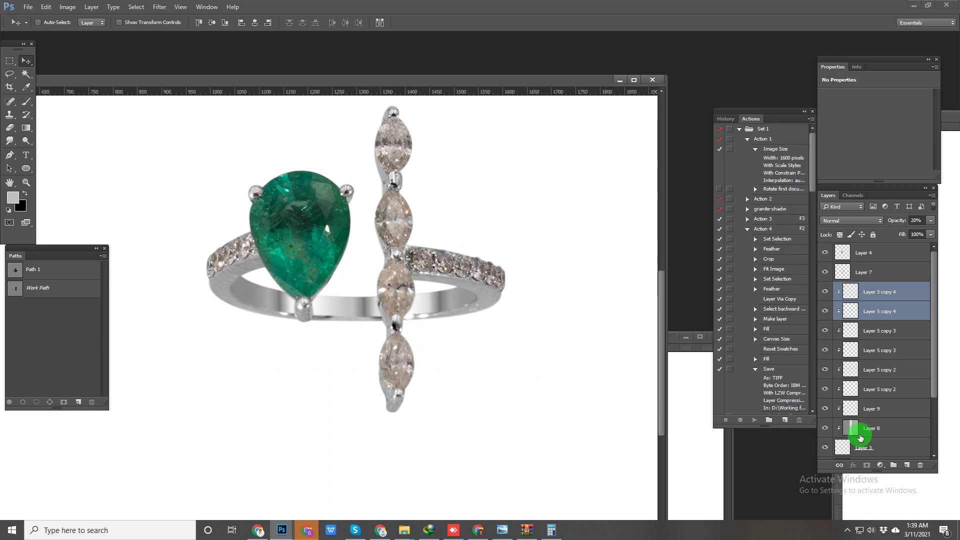
Step: Save the emerald ring document as _MG_3904 with the default save options
key(ctrl+s)
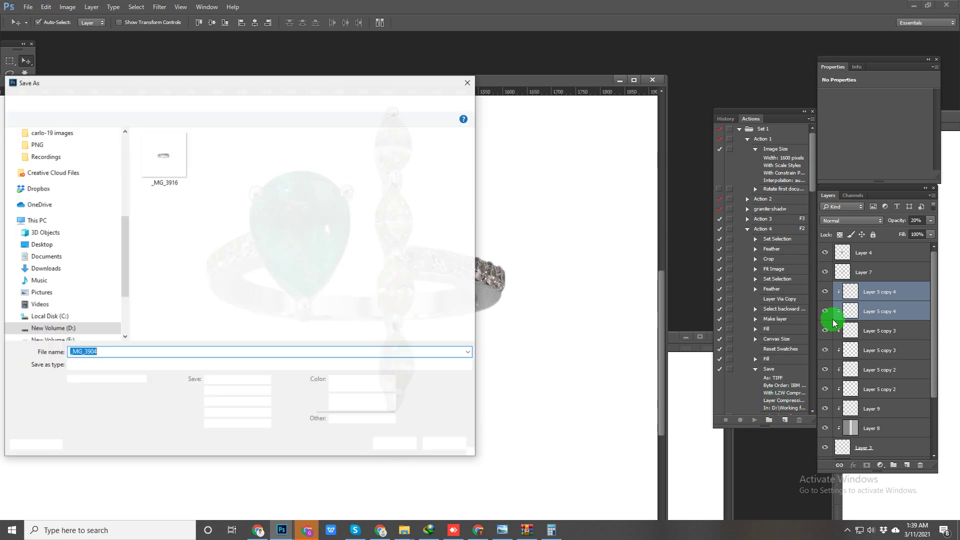
key(Return)
key(Return)
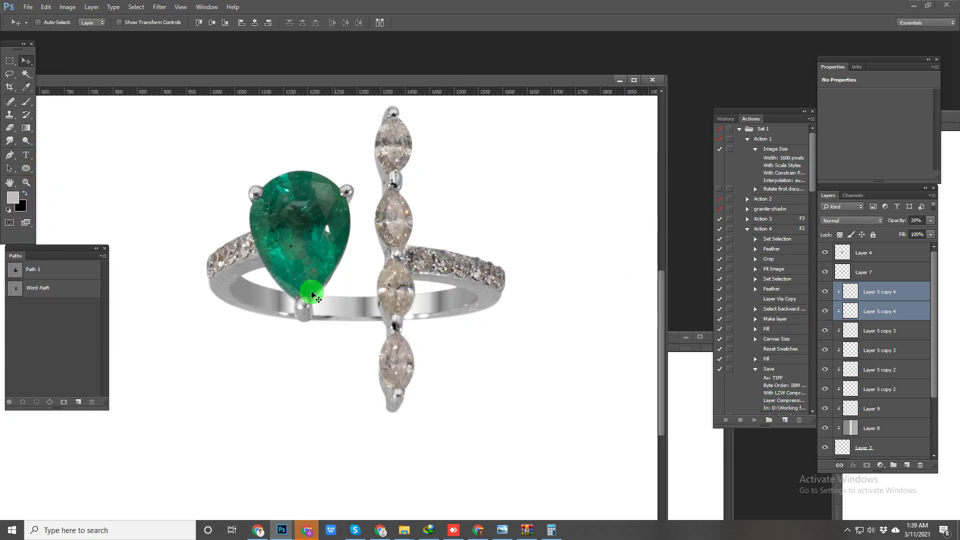
Step: Trace a closed Pen path around the plain metal of the left shank, from below the side diamonds to the emerald's bottom prong
drag(220, 281, 268, 307)
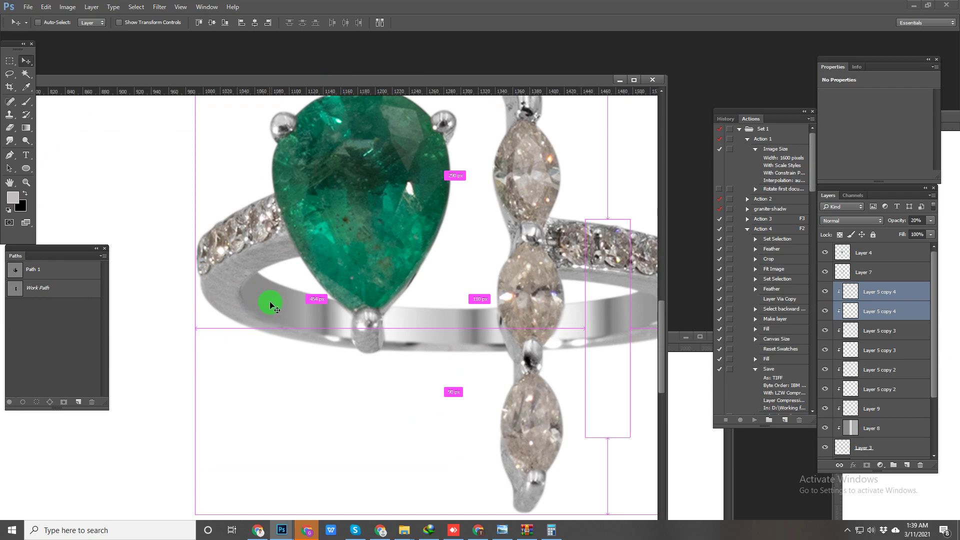
key(p)
click(223, 293)
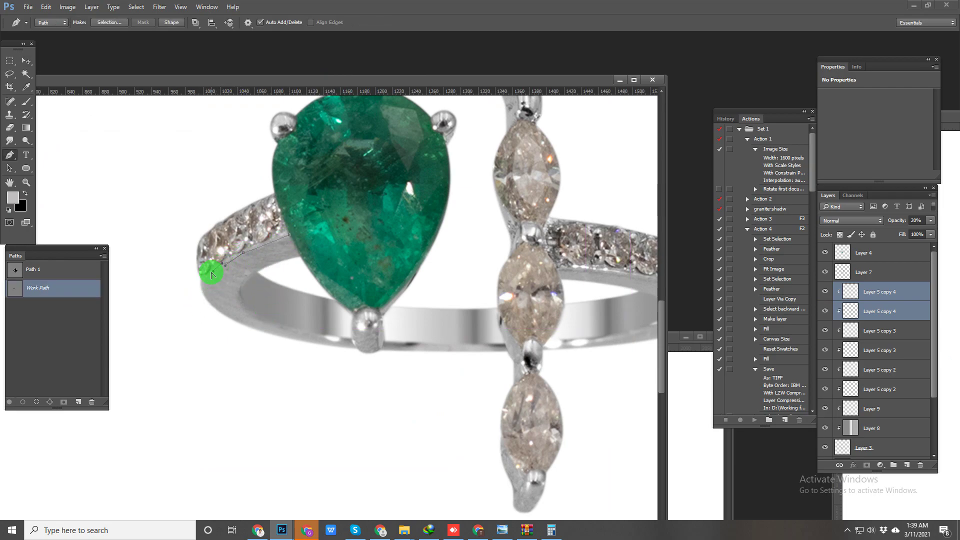
drag(234, 332, 271, 356)
drag(345, 380, 348, 376)
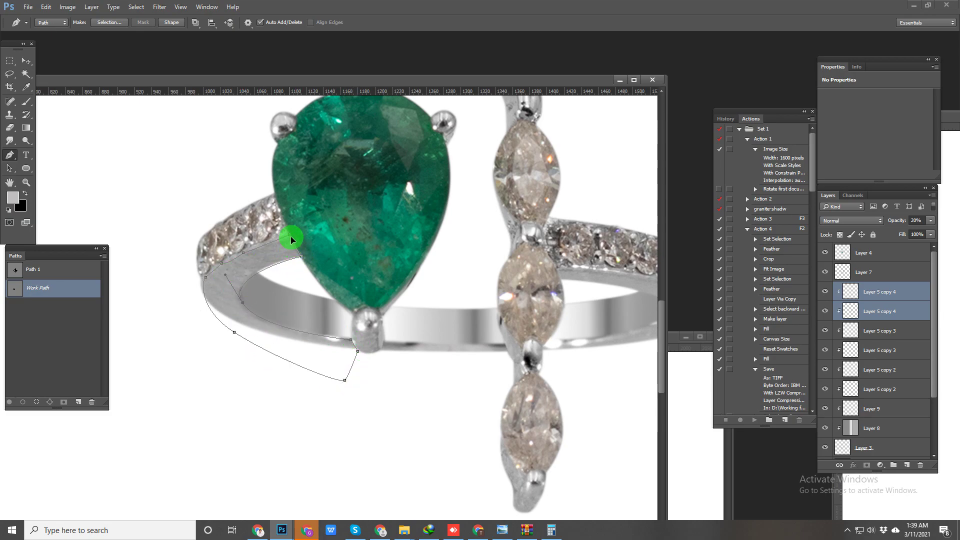
Step: Add a closed Pen path around the plain metal of the right shank, between the marquise column and the side diamonds
drag(554, 244, 322, 235)
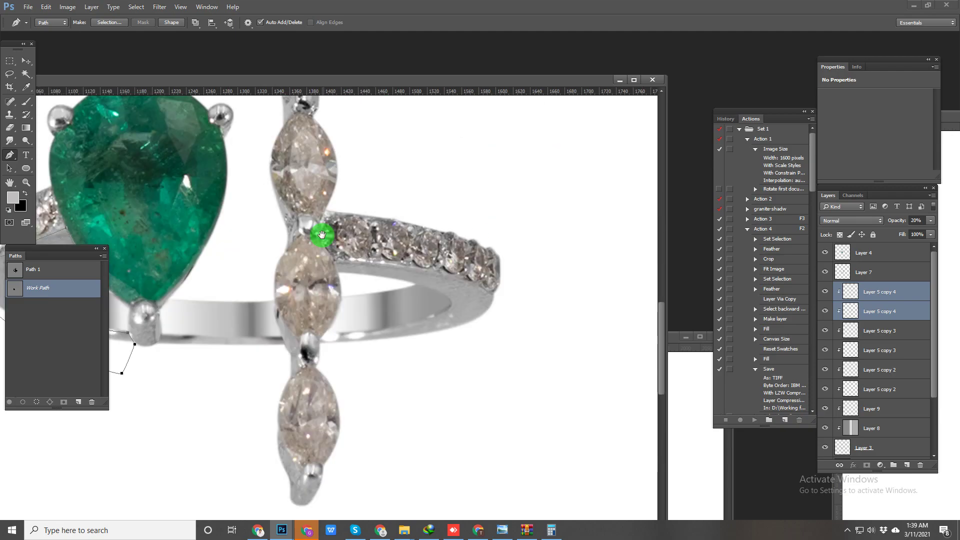
drag(462, 281, 516, 294)
click(487, 331)
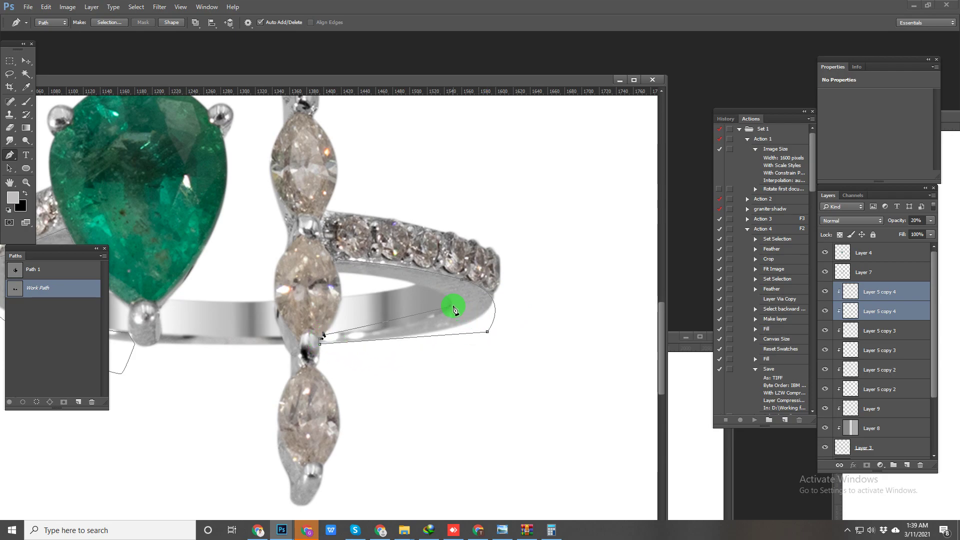
mouse_move(454, 285)
mouse_down()
mouse_move(476, 273)
mouse_move(457, 298)
mouse_up()
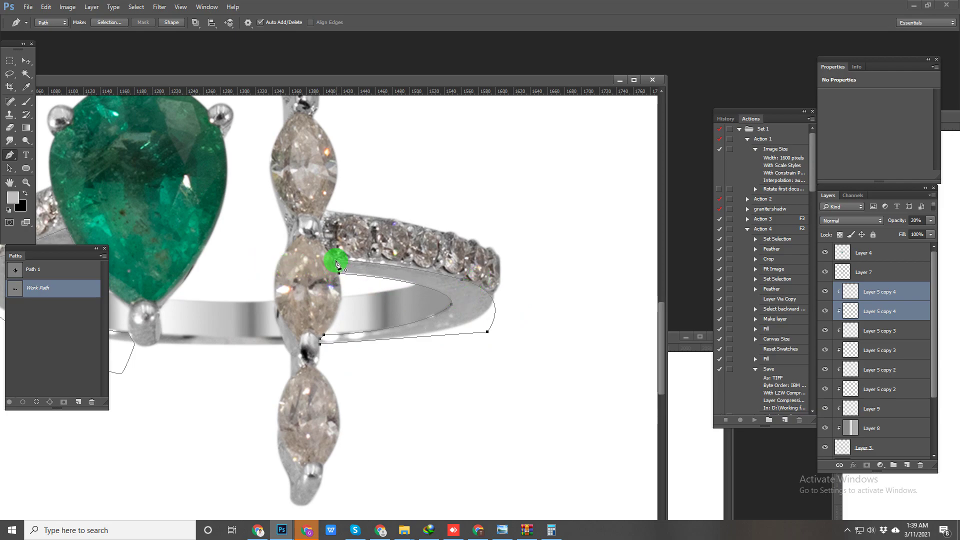
click(336, 261)
Step: Add a closed Pen path around the band's lower edge between the emerald's bottom prong and the marquise column
drag(327, 267, 476, 251)
scroll(375, 348, up, 4)
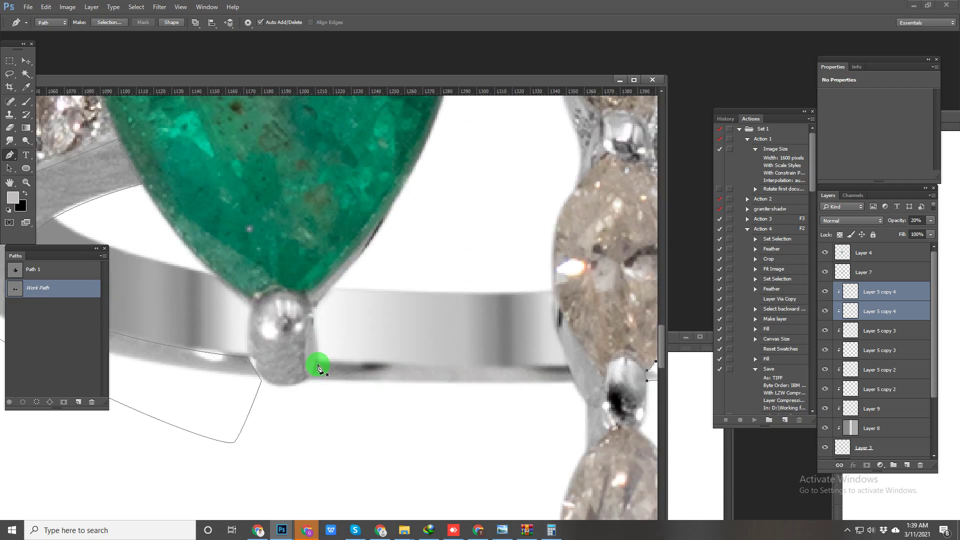
click(303, 384)
drag(343, 392, 440, 396)
click(573, 387)
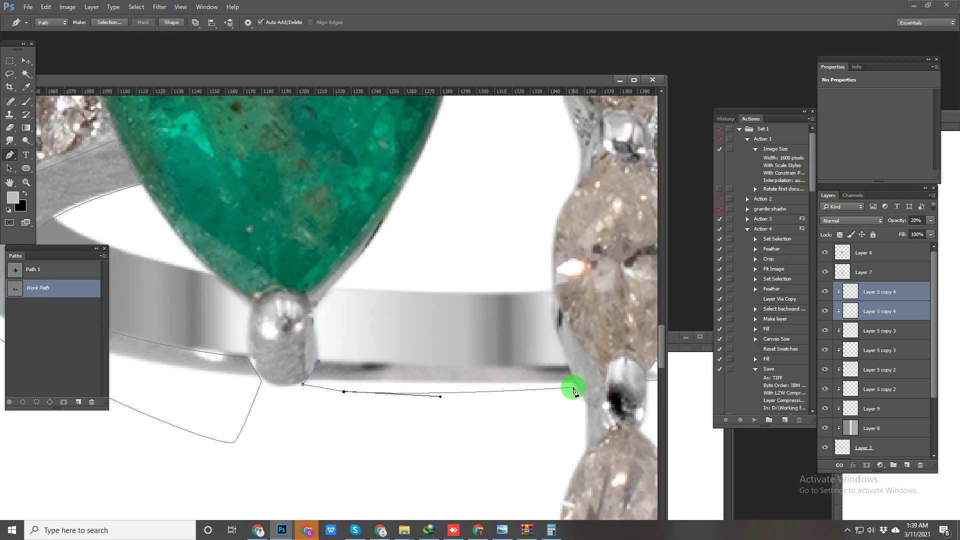
scroll(425, 384, down, 8)
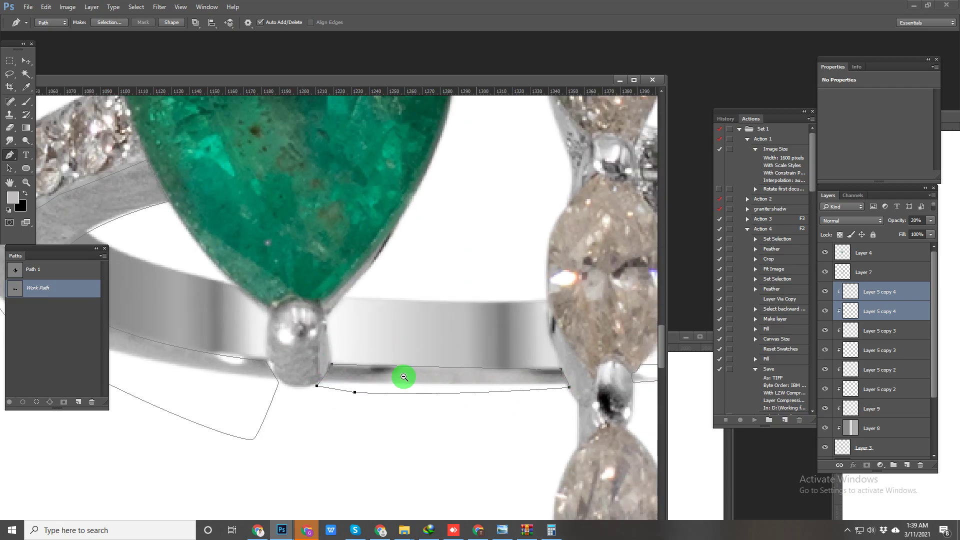
Step: Convert the traced paths to a feathered selection and copy that metal from Layer 1 copy onto a new layer
key(ctrl+Return)
key(shift+F6)
key(Return)
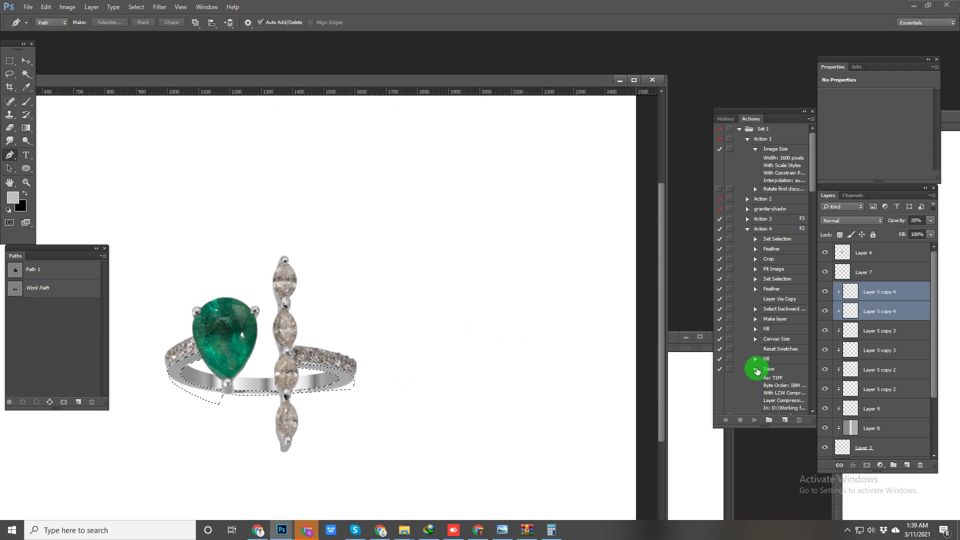
scroll(907, 396, down, 4)
click(873, 391)
key(ctrl+j)
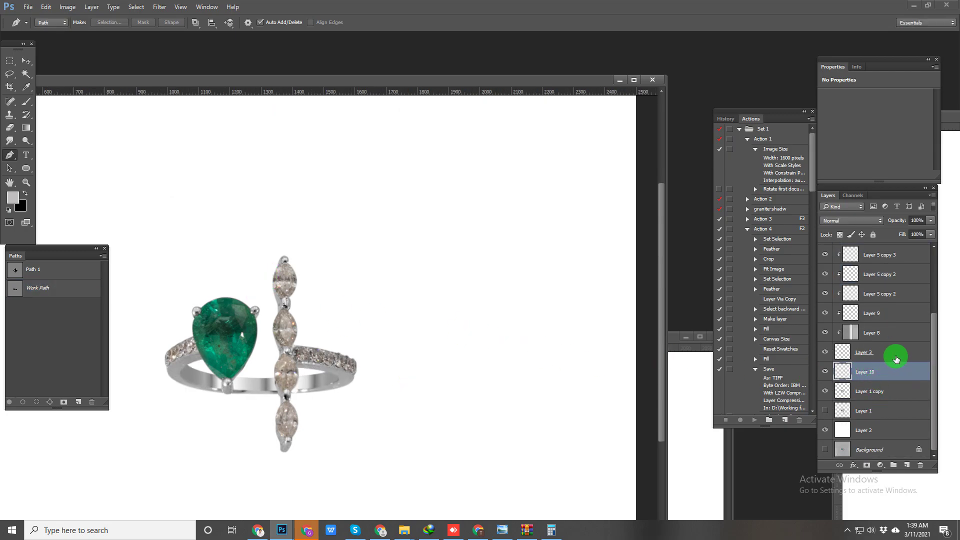
Step: Lock the transparent pixels of Layer 10 and brush sampled white onto the right end of the ring band with a 90 px brush
click(841, 235)
key(b)
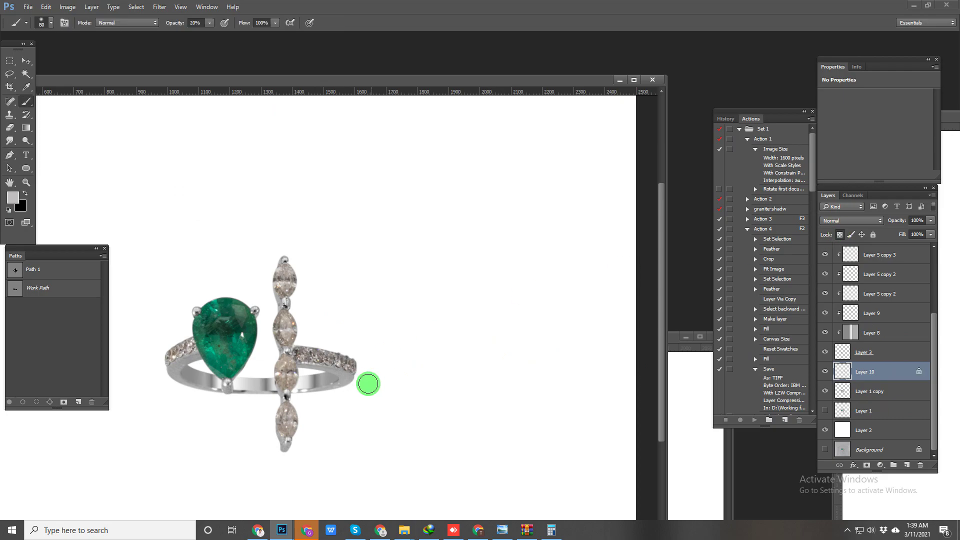
scroll(332, 407, up, 4)
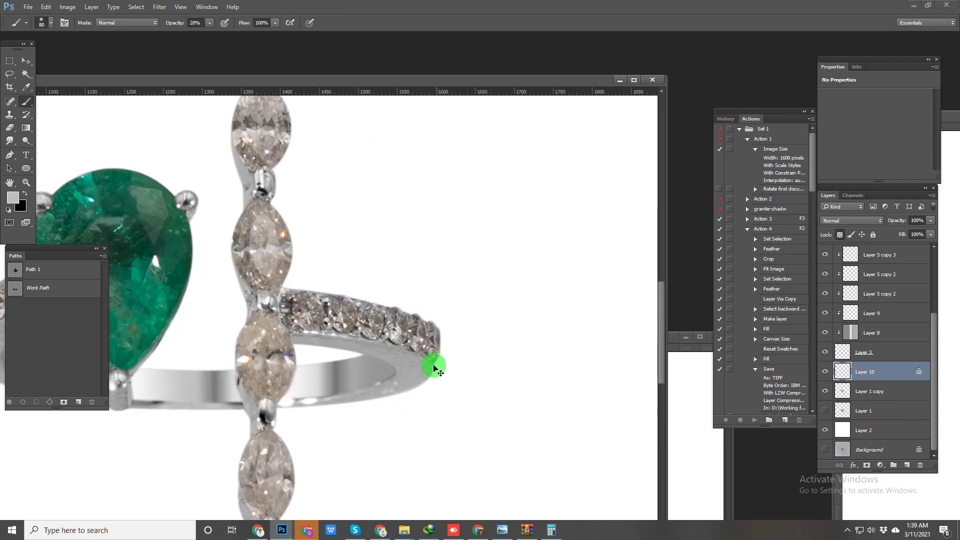
alt+click(327, 437)
key(])
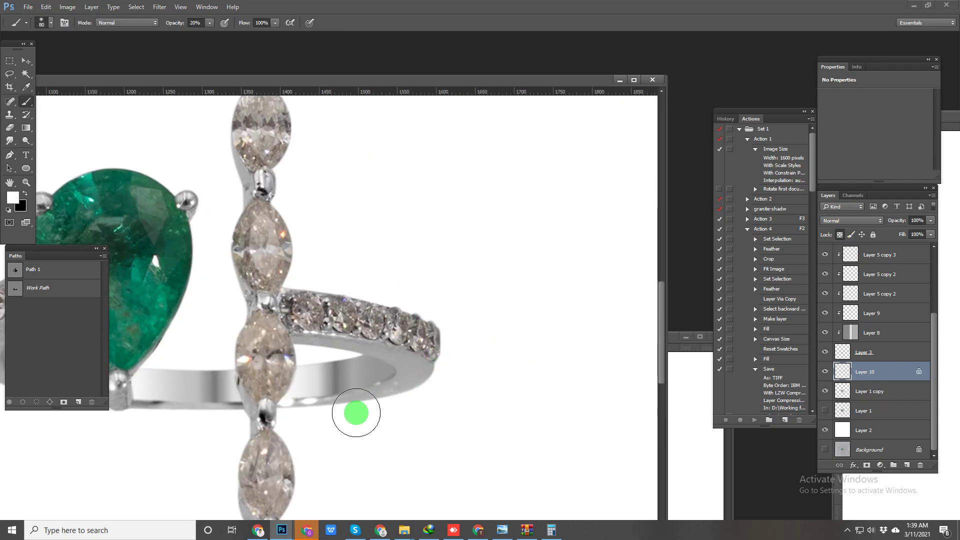
mouse_move(440, 340)
mouse_down()
mouse_move(407, 392)
mouse_move(429, 354)
mouse_move(295, 331)
mouse_move(521, 307)
mouse_up()
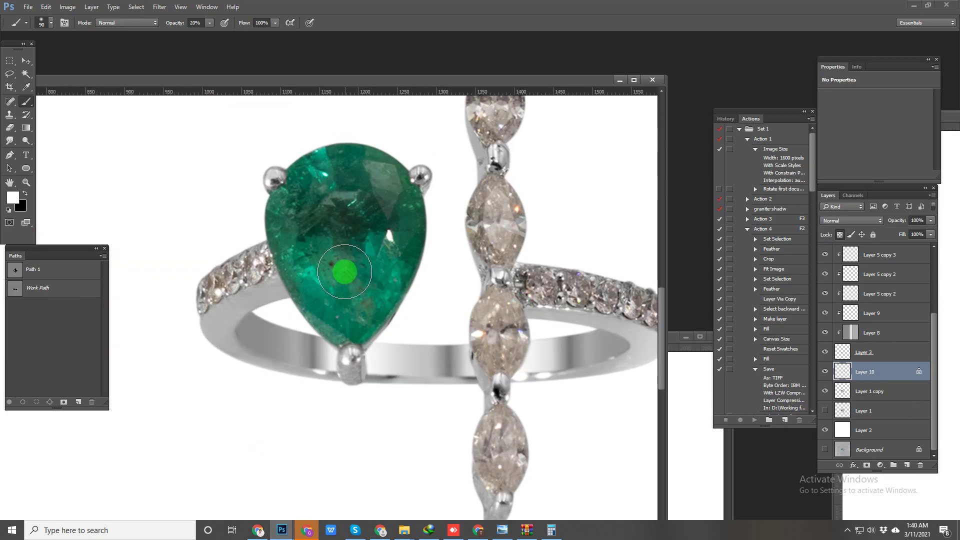
Step: Sample greys from the metal and brush soft shading along the emerald ring's lower band edge at 20% opacity
alt+click(236, 319)
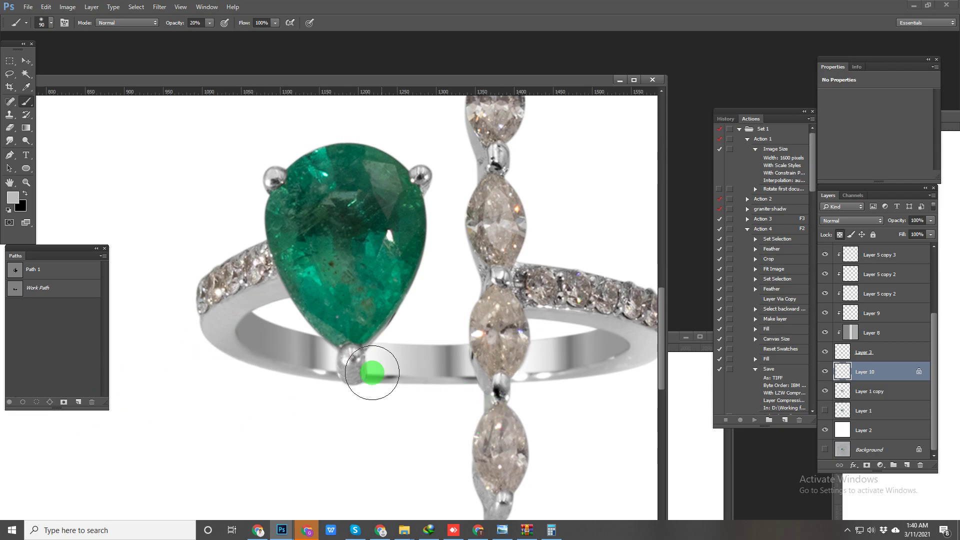
alt+click(375, 372)
key(0)
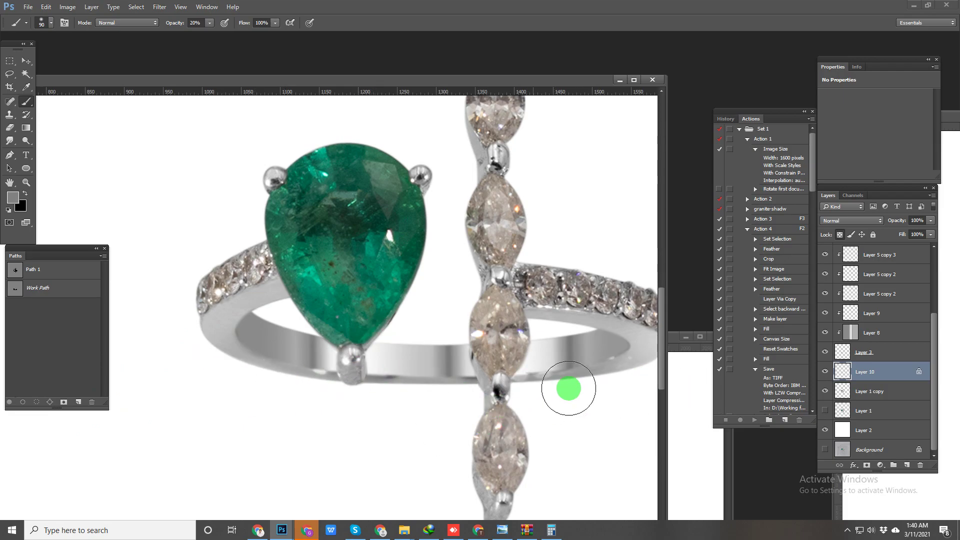
drag(628, 385, 270, 400)
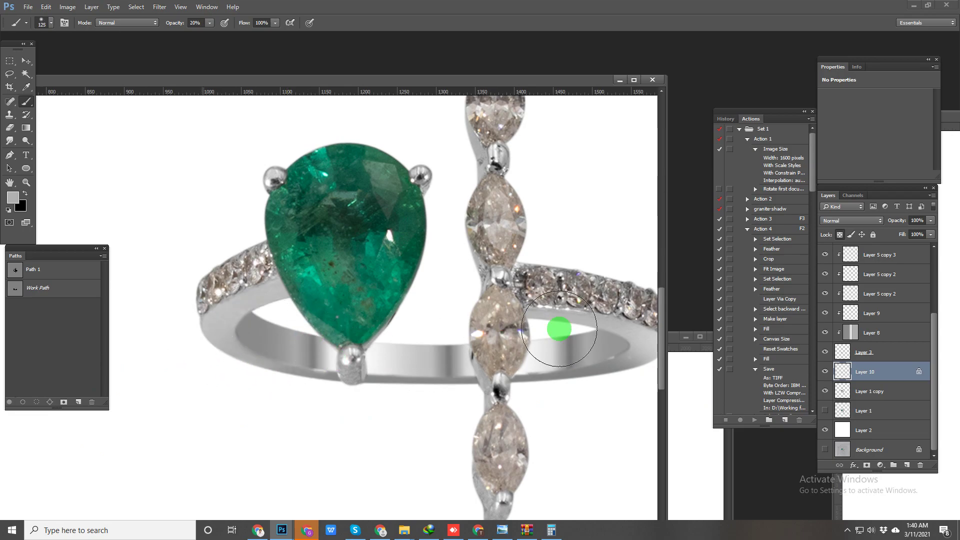
Step: Sample light grey from the band's right end and smooth the lower band with a 125 px brush at 20% opacity
drag(501, 331, 256, 324)
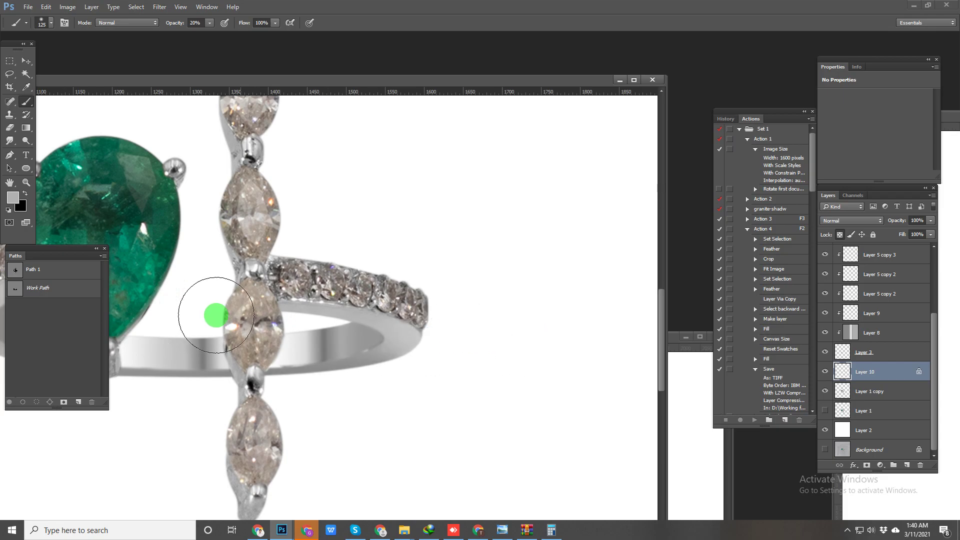
alt+click(403, 334)
mouse_move(424, 342)
mouse_down()
mouse_move(255, 321)
mouse_move(196, 341)
mouse_up()
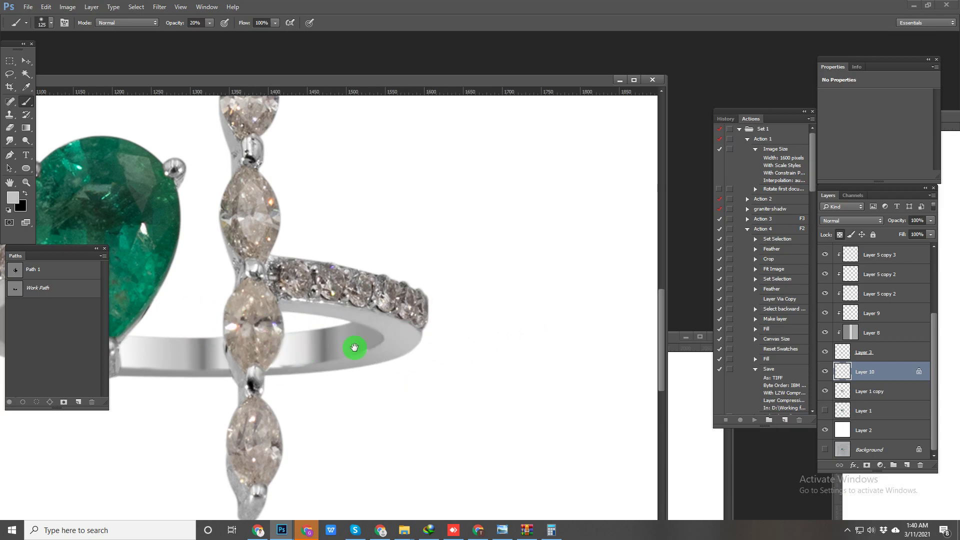
drag(317, 347, 653, 302)
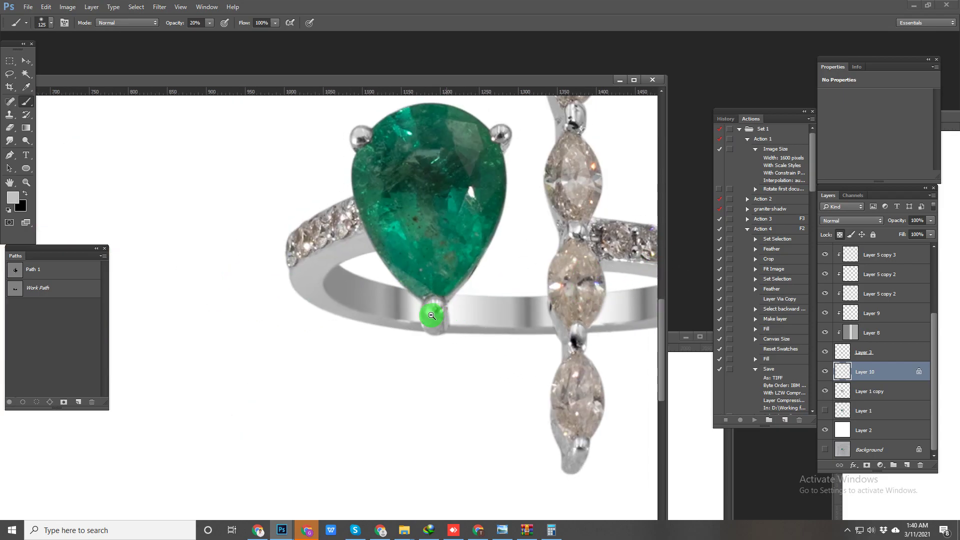
scroll(439, 317, down, 2)
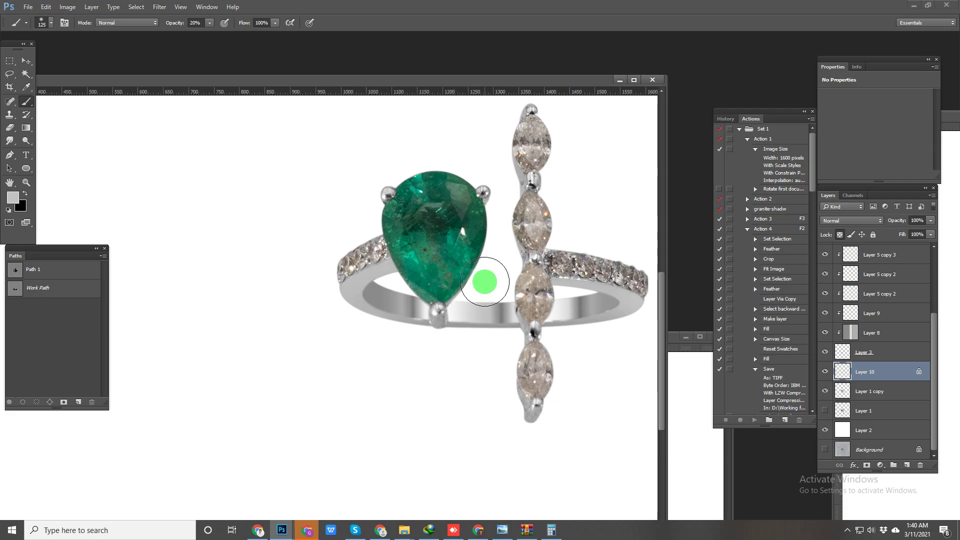
Step: Bring the diamond crossover ring's document to the front and move its window up over the emerald ring
key(ctrl+Tab)
click(363, 295)
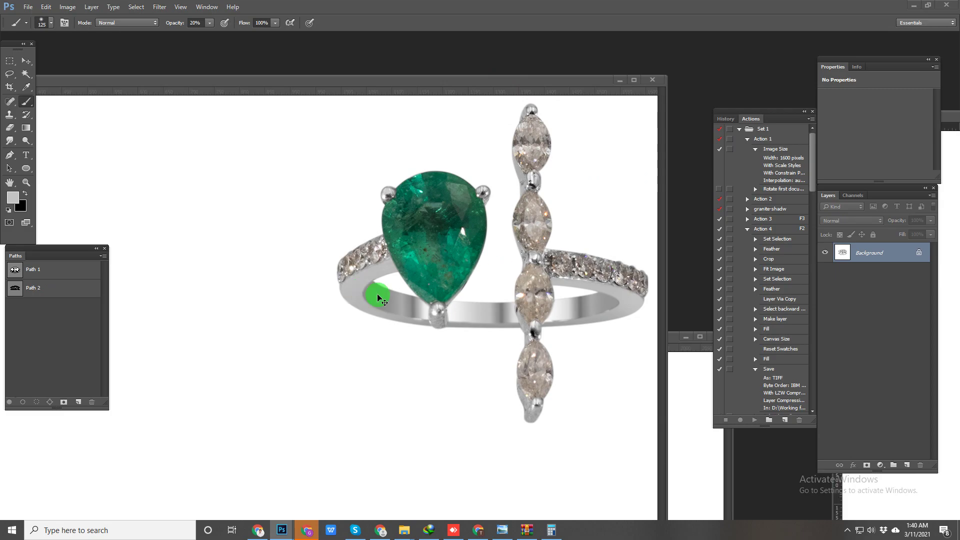
click(672, 337)
drag(671, 335, 685, 79)
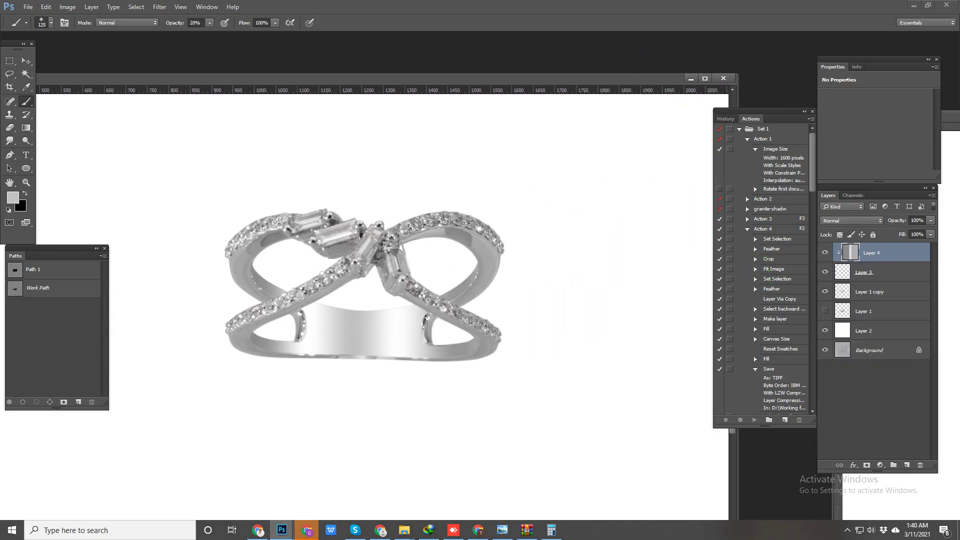
Step: Copy the Layer 5 copy 2 and Layer 5 copy 3 reflection layers into the crossover ring document, fitted over its inner band
click(895, 497)
drag(861, 255, 326, 358)
key(ctrl+t)
key(Return)
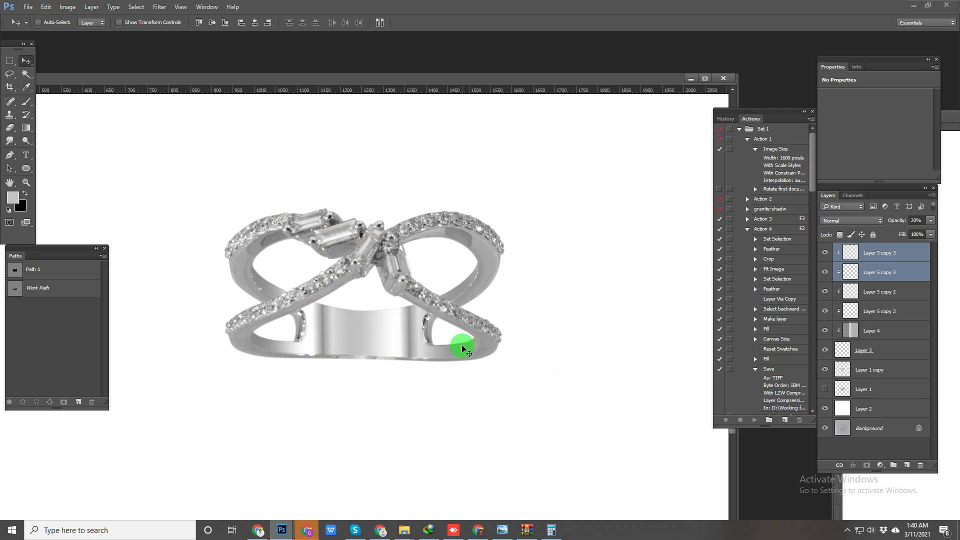
Step: Select both Layer 5 copy 2 layers and shift them slightly left across the inner band
click(881, 291)
shift+click(857, 311)
drag(410, 354, 400, 354)
key(ctrl+s)
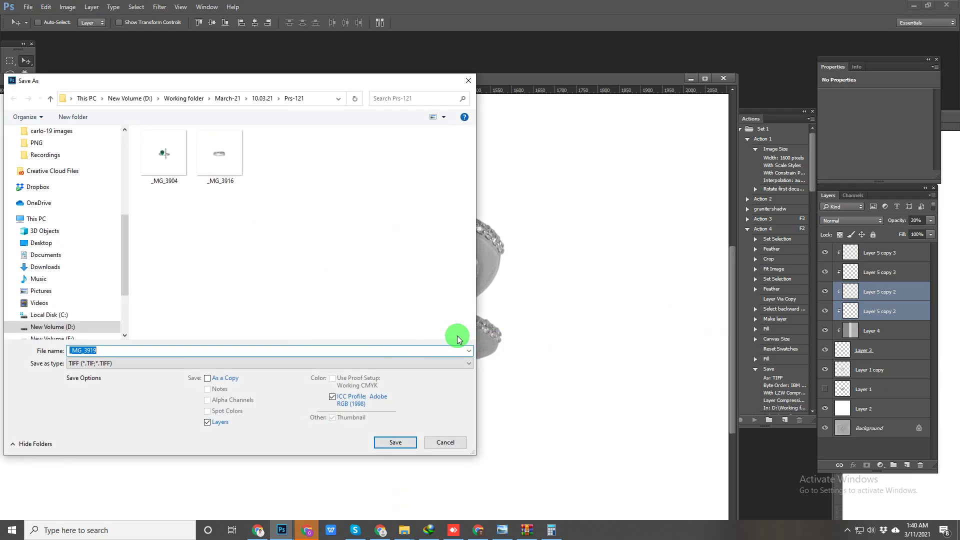
key(Escape)
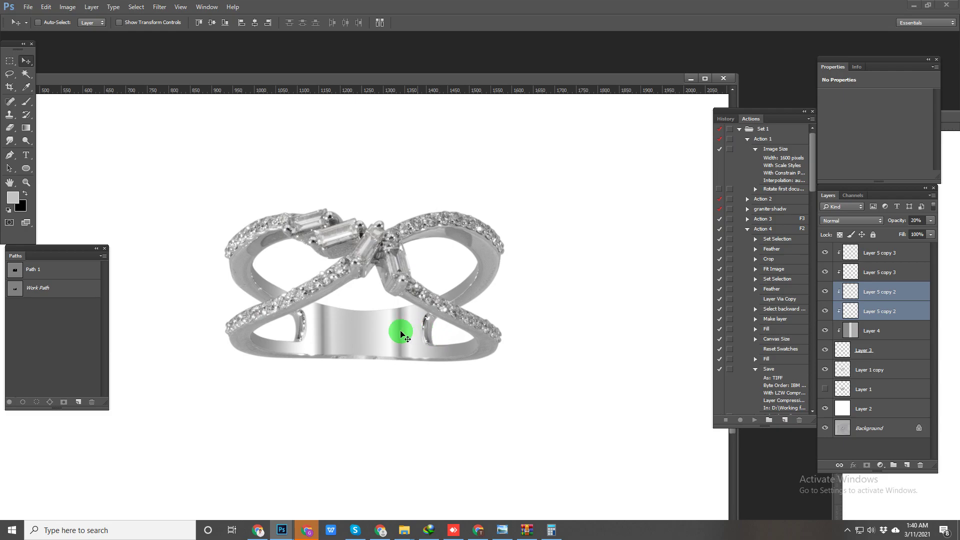
Step: Take up the Pen tool for the crossover ring and dismiss the Internet Download Manager warning
drag(208, 388, 295, 358)
key(p)
drag(258, 307, 285, 318)
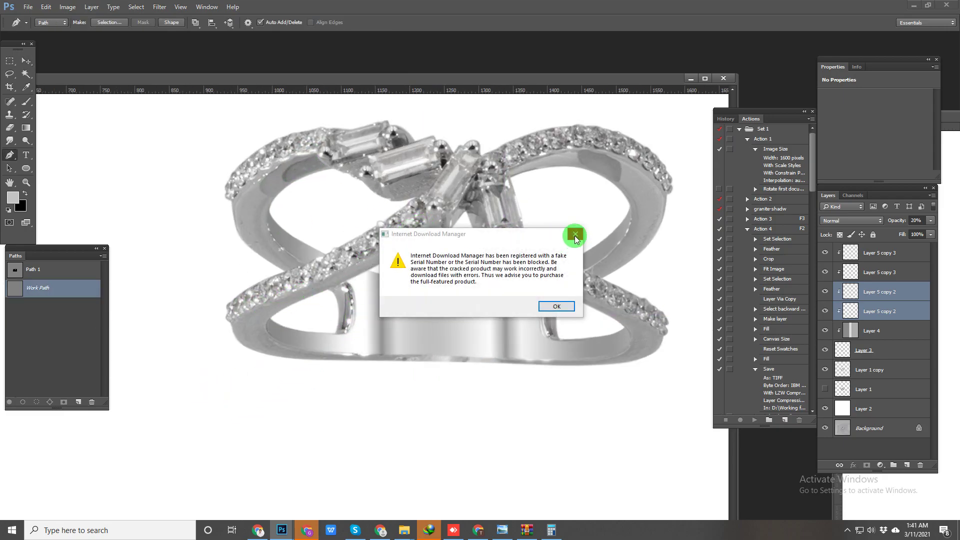
click(575, 234)
click(569, 192)
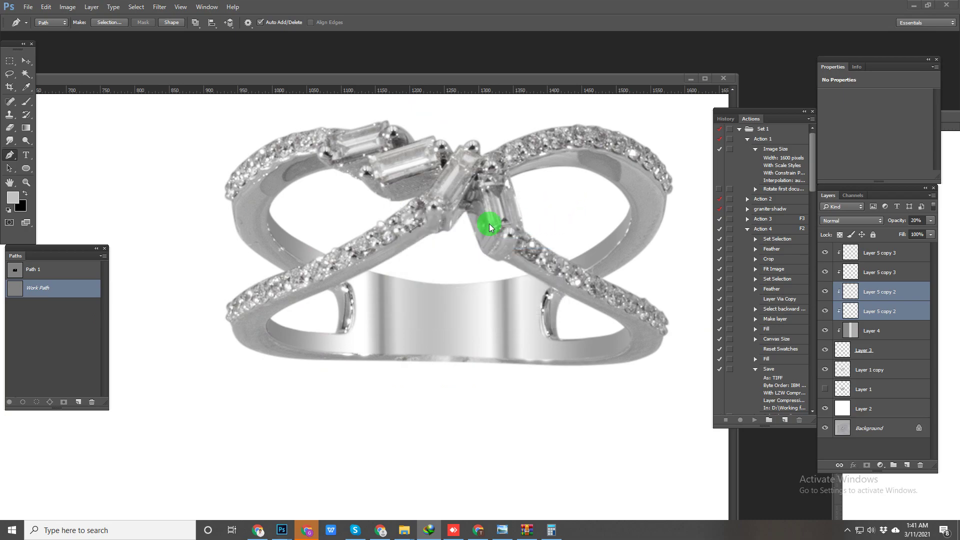
Step: Trace a closed path around the smooth metal of the lower front band, following the diamond rows and the inner opening
click(419, 229)
click(358, 271)
click(322, 280)
drag(261, 306, 220, 328)
click(249, 362)
click(495, 396)
drag(615, 378, 673, 364)
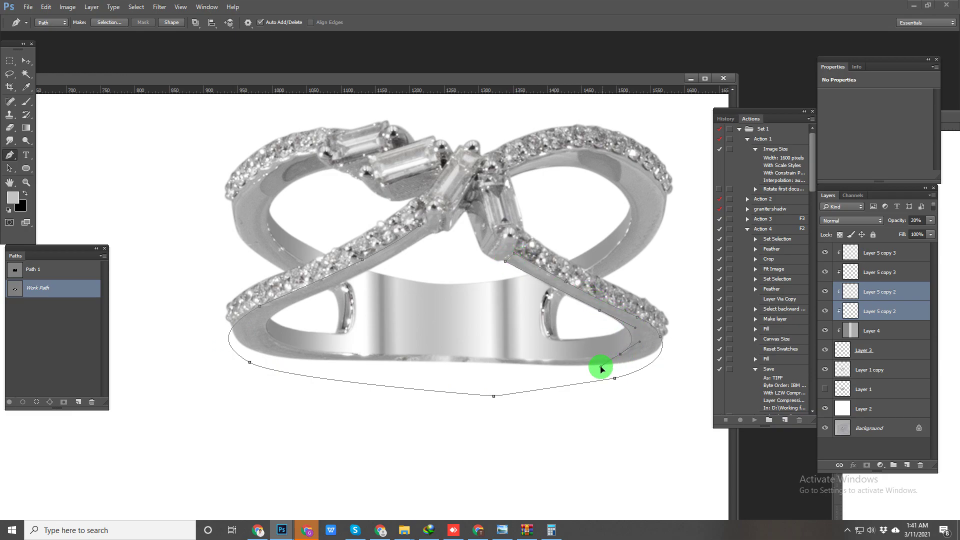
drag(500, 358, 427, 356)
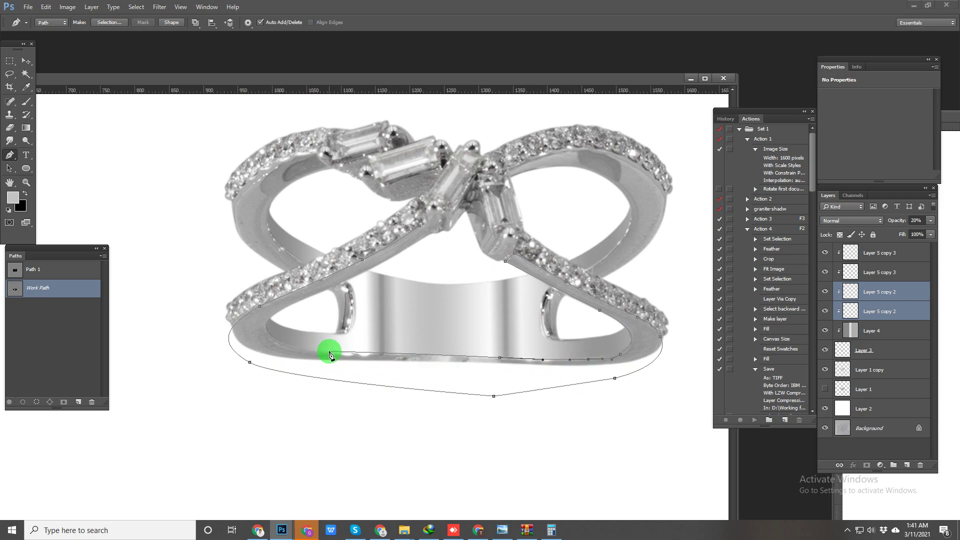
drag(322, 353, 266, 305)
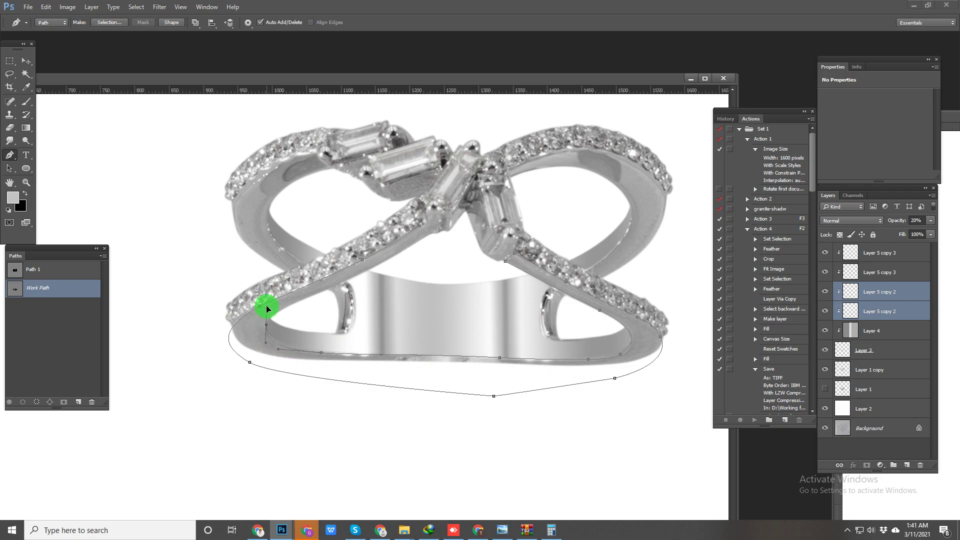
drag(374, 265, 429, 239)
click(418, 226)
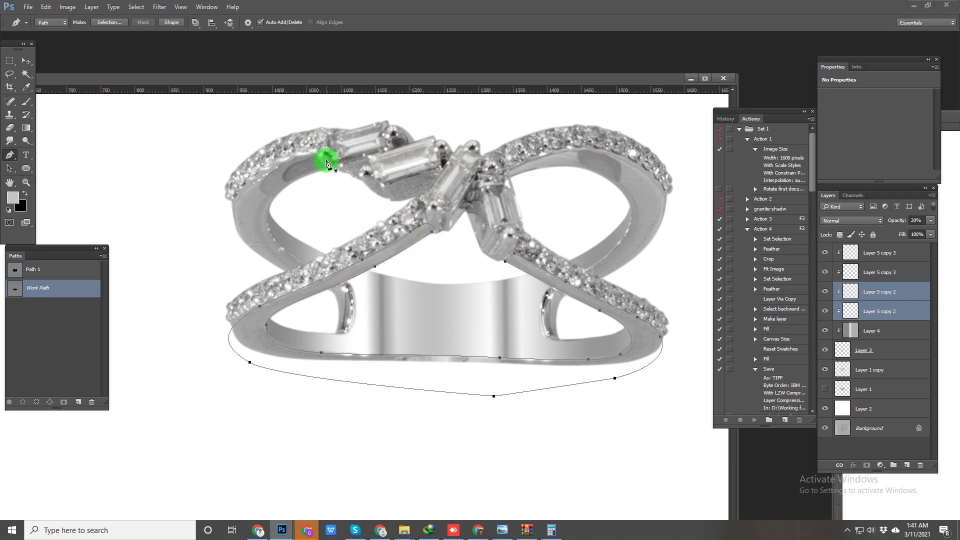
Step: Add a closed path around the plain metal edge of the upper left loop, below its diamonds
drag(298, 154, 273, 157)
mouse_move(235, 239)
mouse_down()
mouse_move(252, 279)
mouse_move(299, 267)
mouse_up()
click(298, 282)
drag(263, 199, 264, 193)
drag(327, 170, 343, 170)
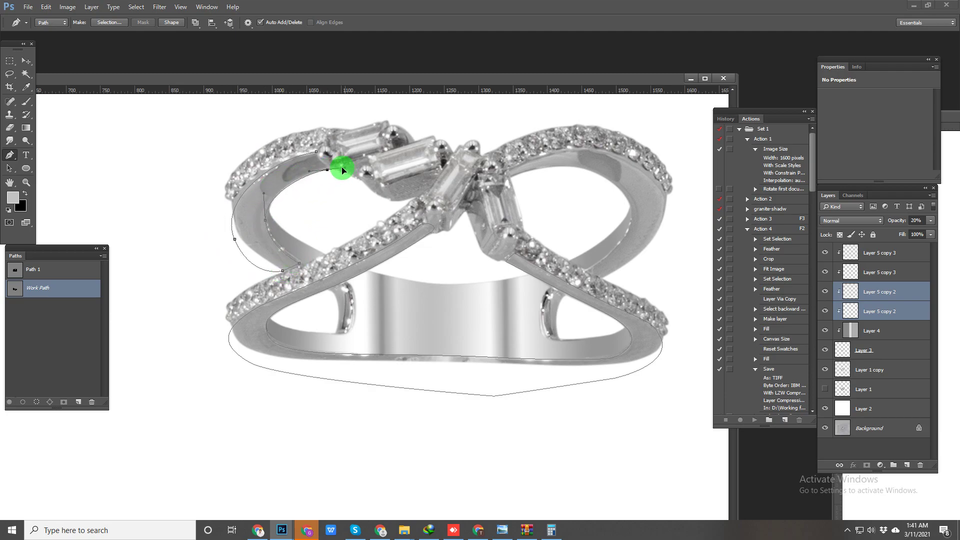
click(317, 154)
Step: Trace the plain metal edge of the upper right loop as another part of the path
drag(661, 192, 685, 228)
drag(643, 276, 601, 289)
drag(633, 192, 633, 187)
drag(561, 171, 527, 176)
Step: Turn the traced band paths into a selection and feather it by 0.5
key(ctrl+Return)
key(shift+F6)
text(0.5)
key(Return)
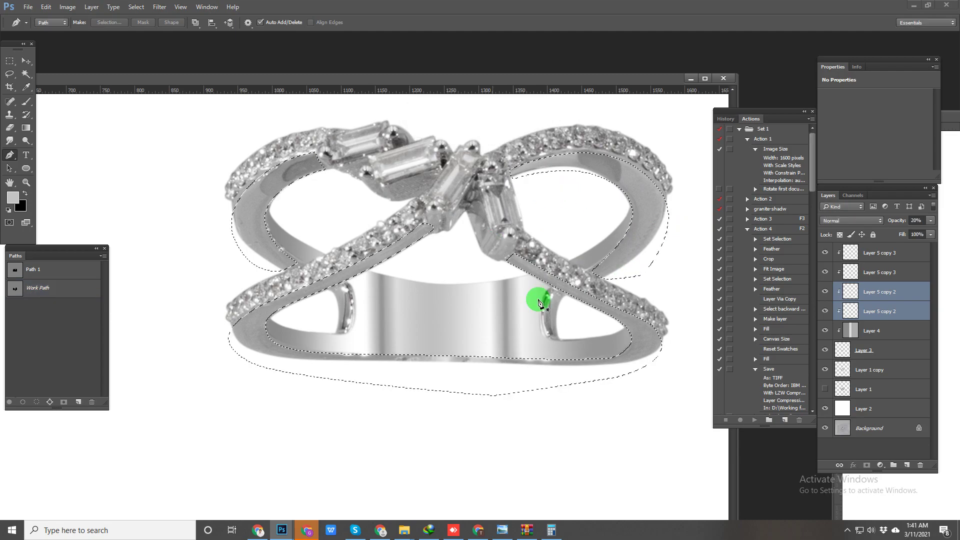
Step: Copy the selected metal from Layer 1 copy to a new layer and lock that layer's transparent pixels
click(855, 373)
key(ctrl+j)
click(841, 235)
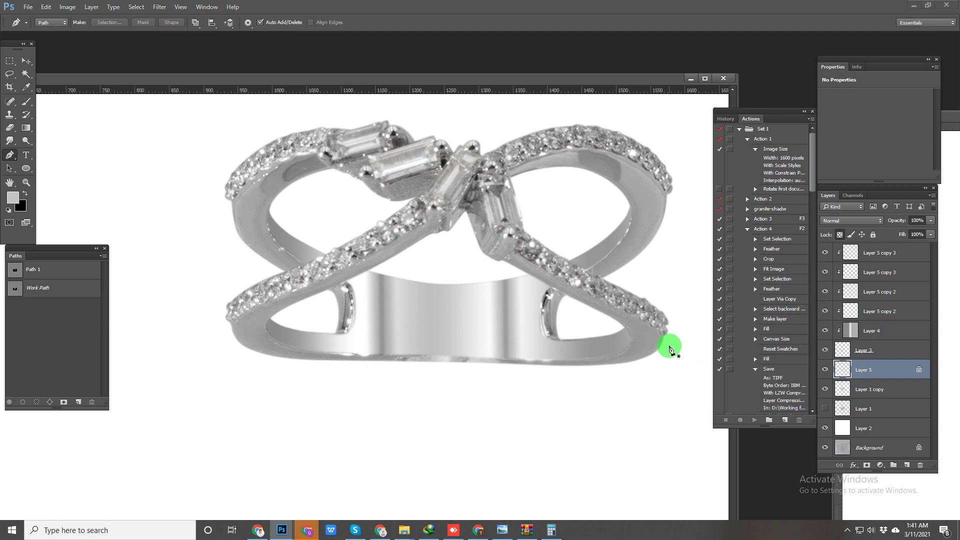
Step: Brush sampled white at 50% opacity over the lower band and upper loops to brighten the metal
key(b)
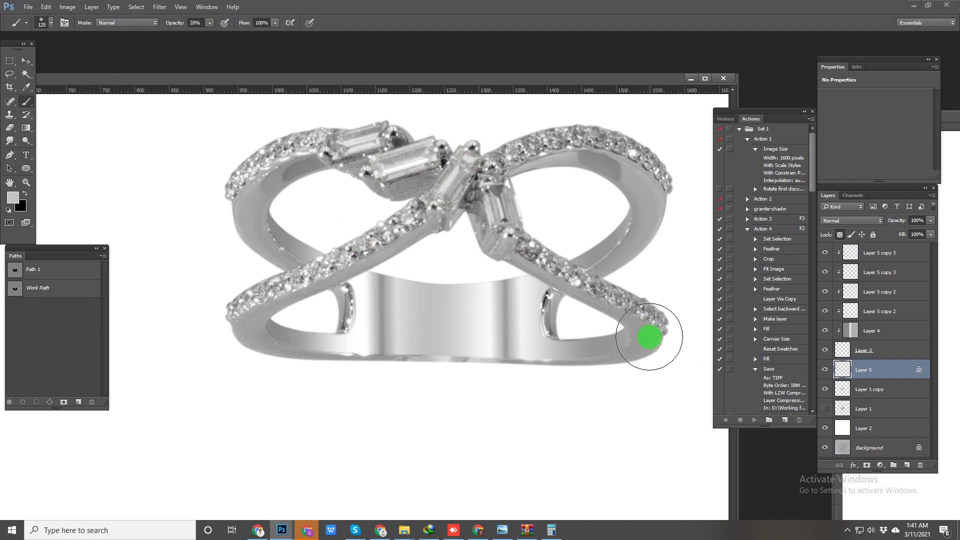
alt+click(671, 373)
key(5)
drag(659, 336, 2, 370)
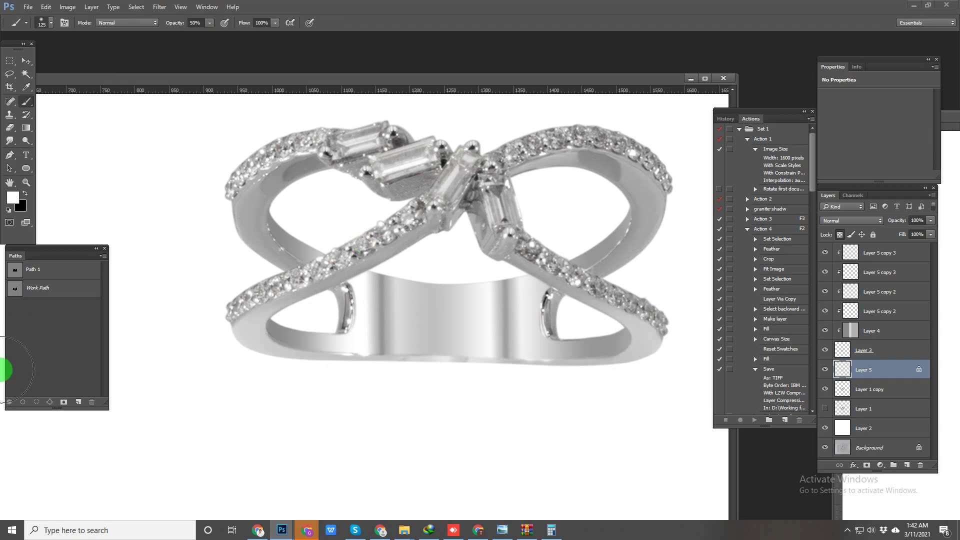
mouse_move(203, 212)
mouse_down()
mouse_move(434, 160)
mouse_move(900, 187)
mouse_up()
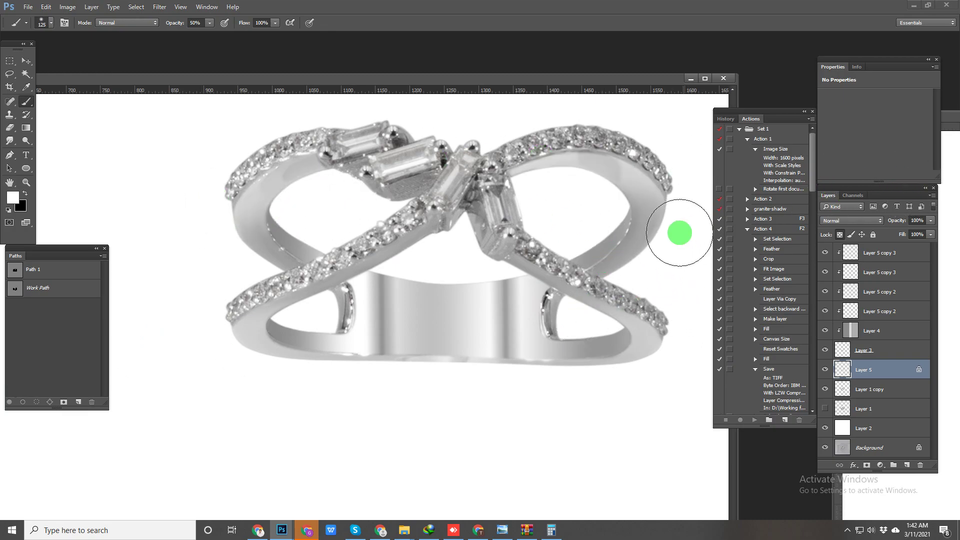
Step: Sample grey tones from the upper right loop and brush soft shading over the lower band's metal
alt+click(645, 225)
mouse_move(611, 372)
mouse_down()
mouse_move(461, 359)
mouse_move(382, 335)
mouse_move(280, 392)
mouse_move(597, 383)
mouse_move(390, 403)
mouse_move(197, 349)
mouse_move(94, 275)
mouse_move(596, 290)
mouse_up()
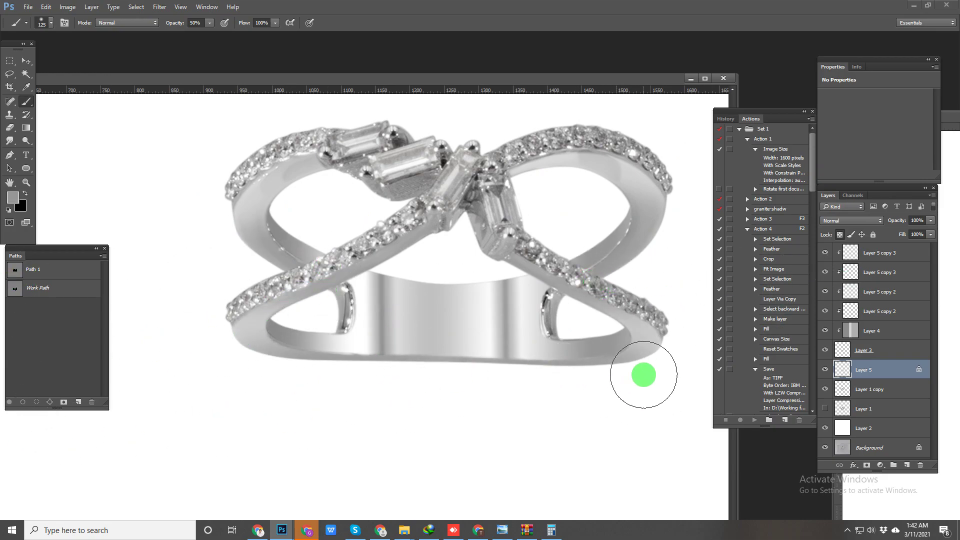
alt+click(643, 188)
drag(632, 319, 546, 306)
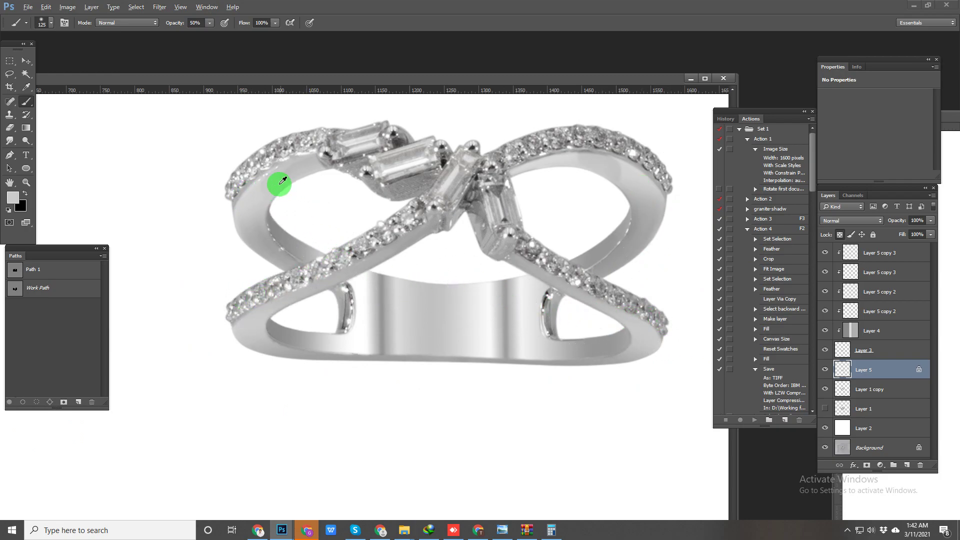
Step: Sample further greys from the metal and brush shading onto the upper right loop at 50% opacity
alt+click(629, 241)
drag(554, 188, 533, 186)
alt+click(434, 334)
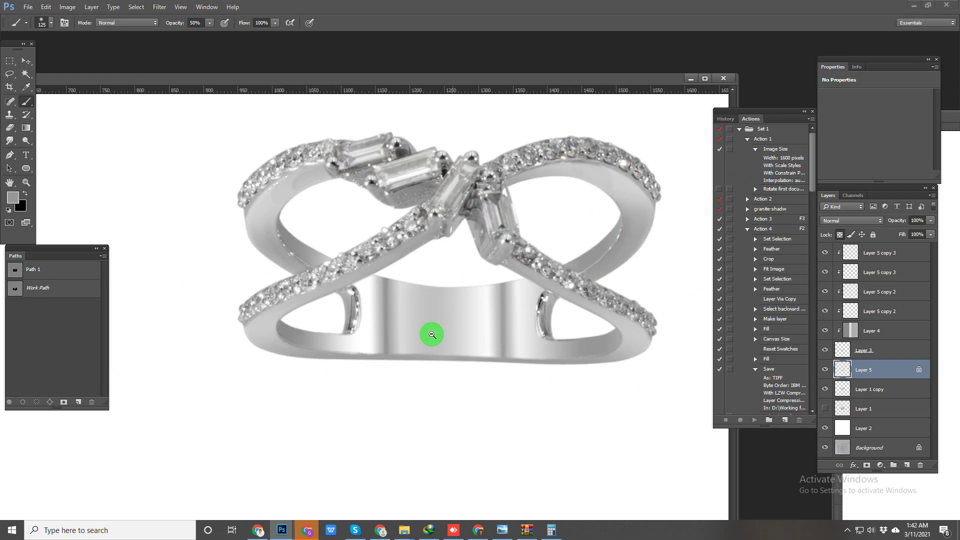
alt+click(445, 332)
drag(448, 324, 453, 315)
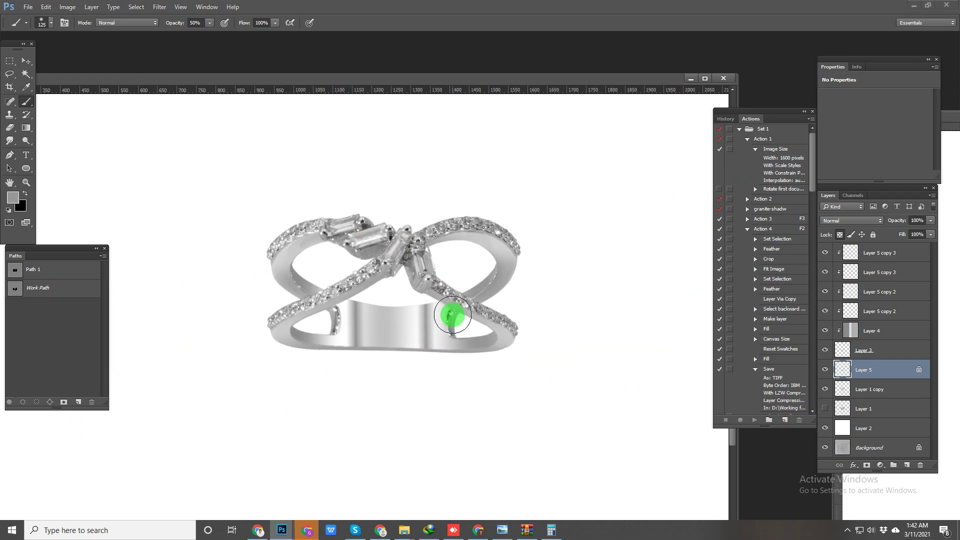
Step: Draw an open pen path along the inner lower edge of the band, spanning from one side opening to the other
key(p)
scroll(385, 358, up, 2)
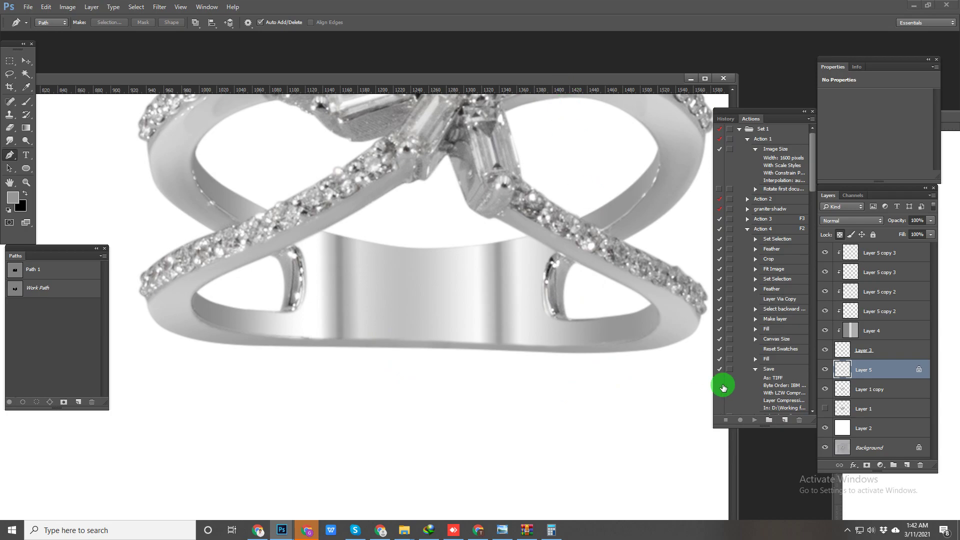
drag(192, 311, 211, 338)
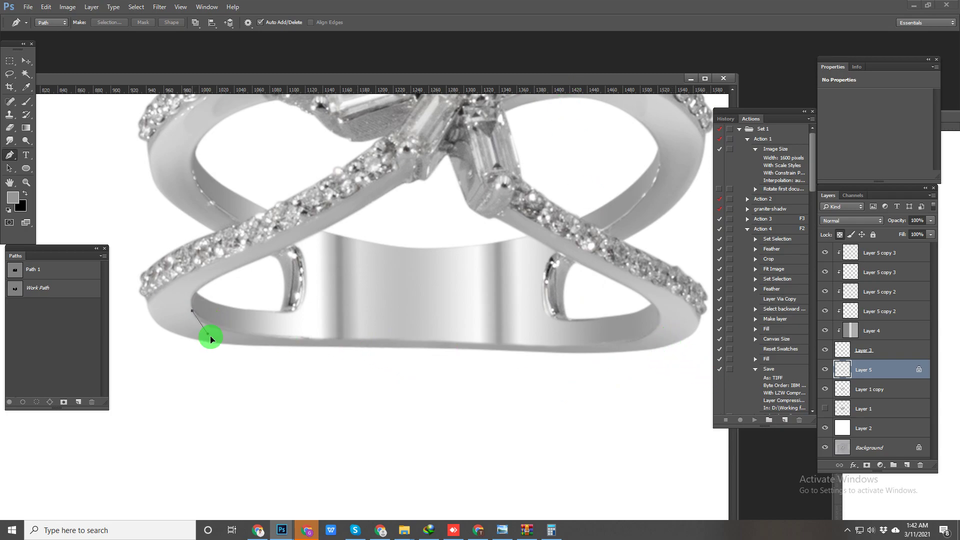
drag(371, 339, 479, 343)
drag(626, 343, 681, 332)
click(652, 302)
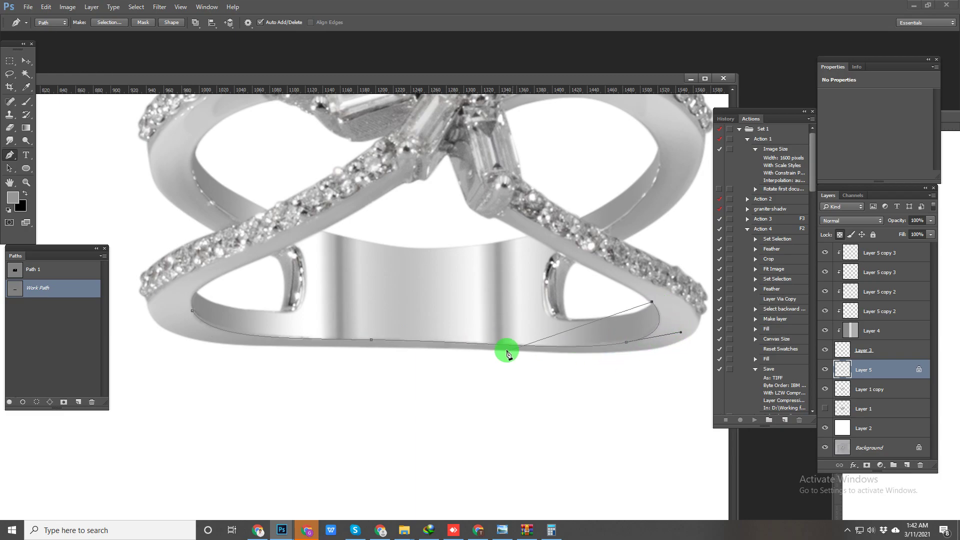
ctrl+click(702, 373)
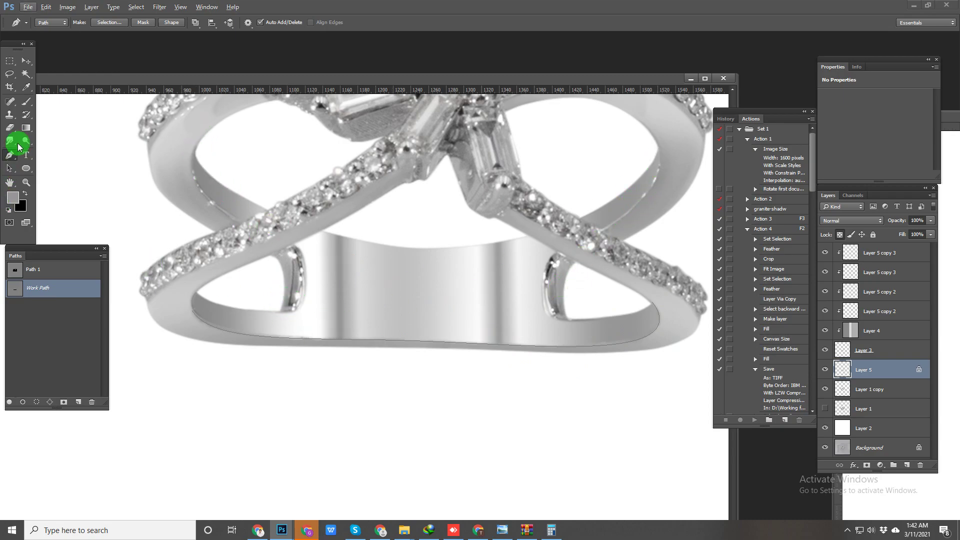
click(15, 291)
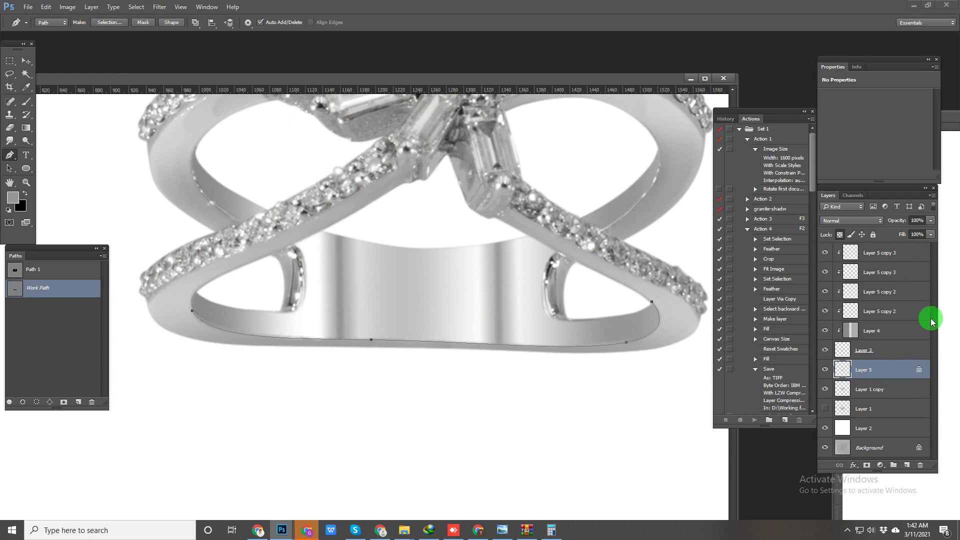
Step: Add a new layer above the topmost Layer 5 copy 3
click(855, 330)
click(873, 253)
click(907, 466)
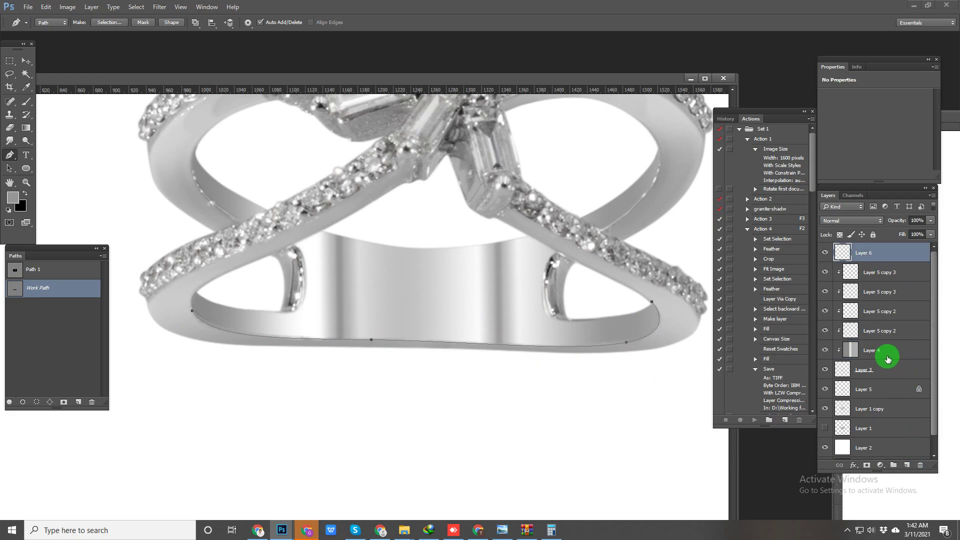
Step: Reset the colours to black and white and set the brush to 5 px at 100% opacity
key(d)
key(b)
click(44, 23)
click(105, 41)
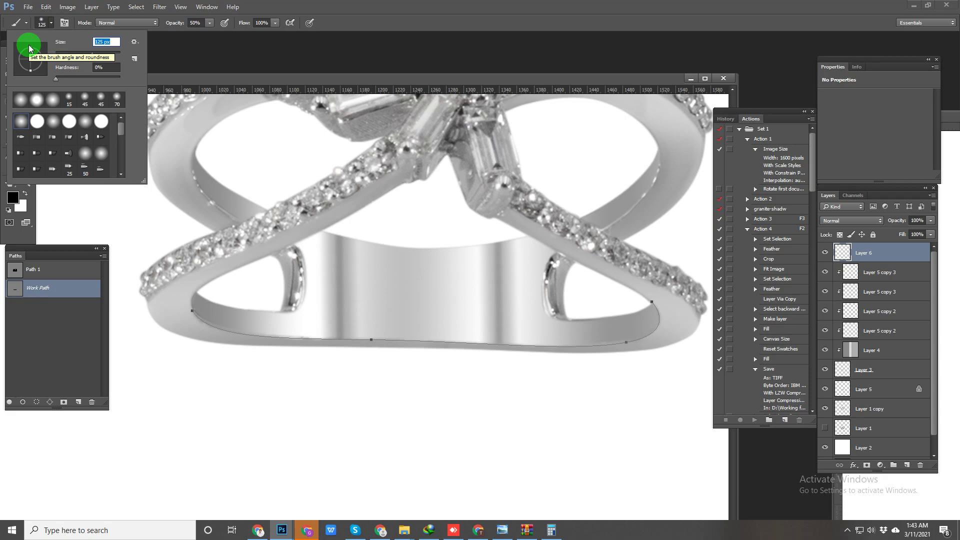
text(5)
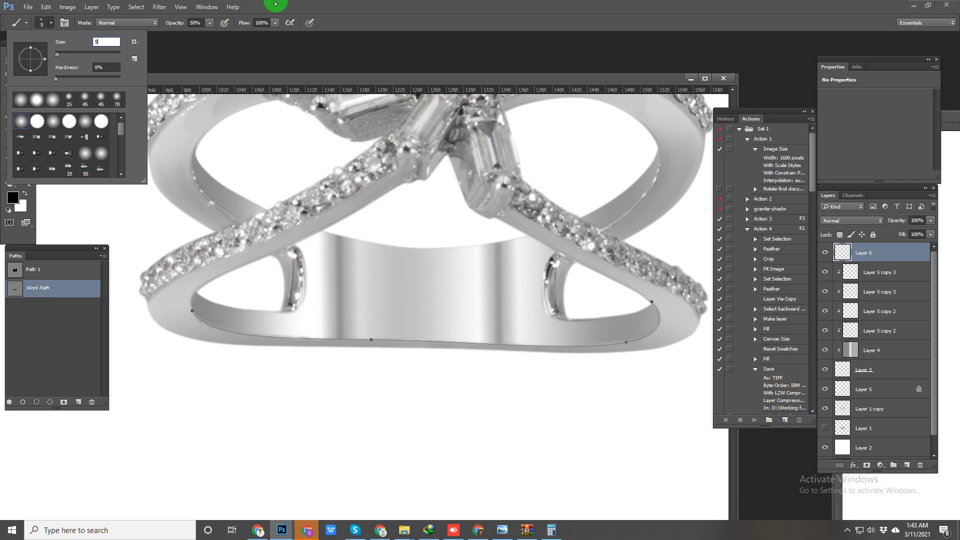
key(Return)
drag(174, 25, 231, 7)
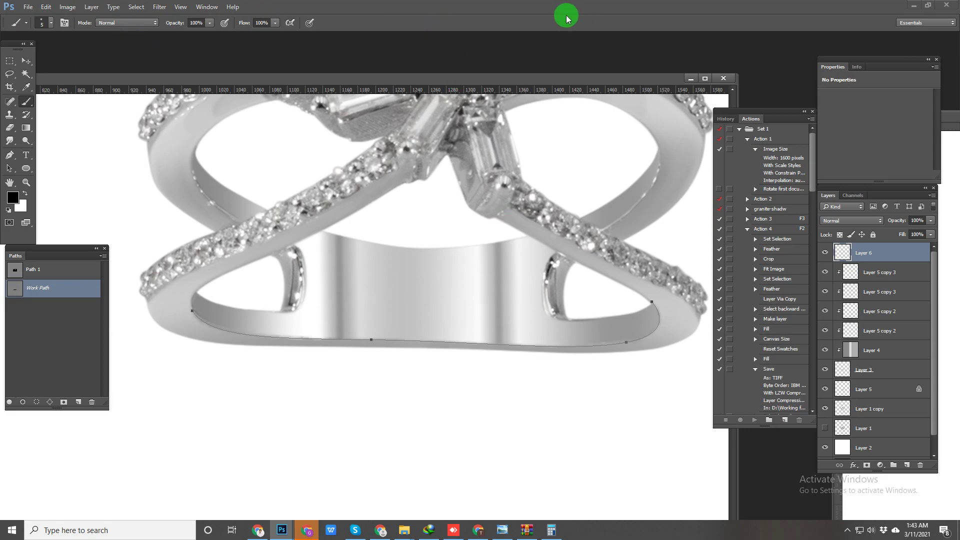
Step: Try stroking the band-edge path with the 5 px black brush and simulated pressure, deleting the path, and undo both
key(p)
right_click(430, 286)
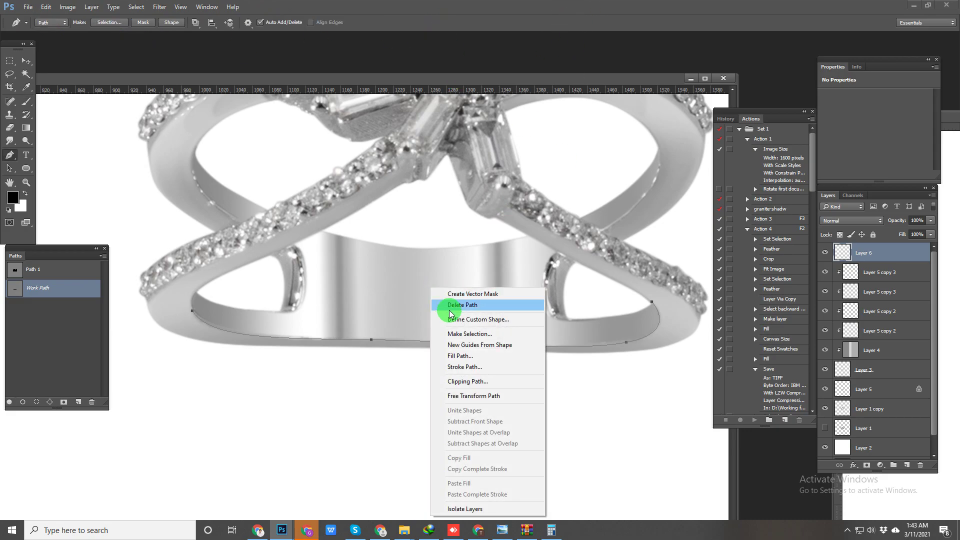
click(464, 366)
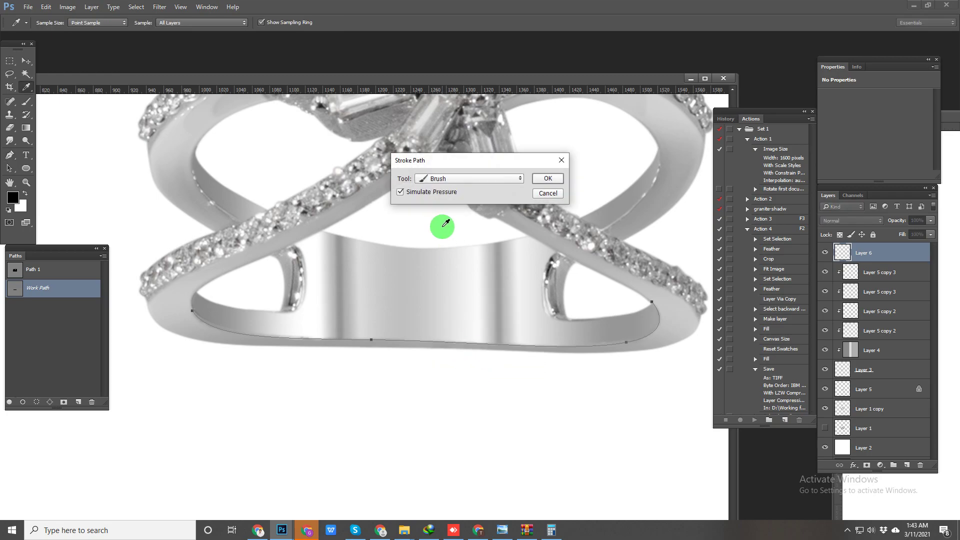
click(550, 179)
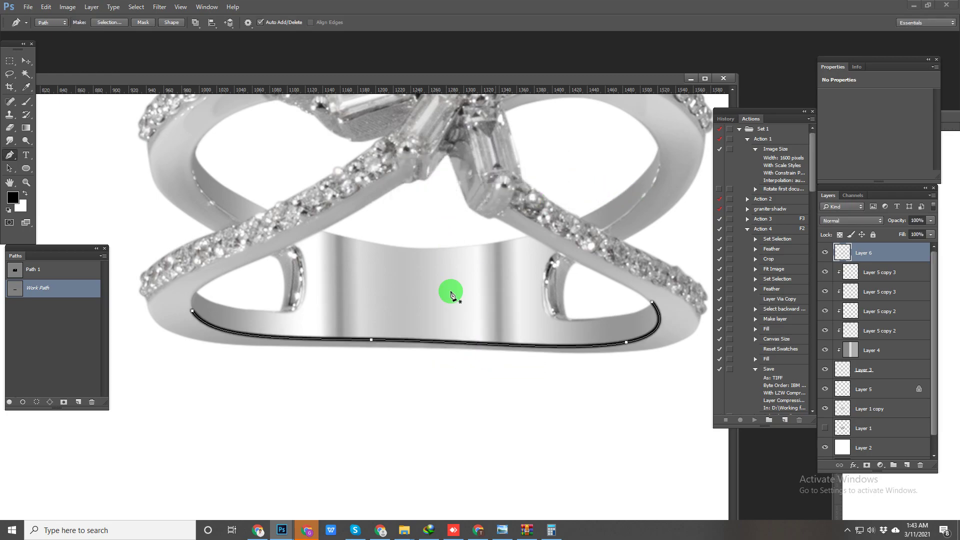
click(58, 332)
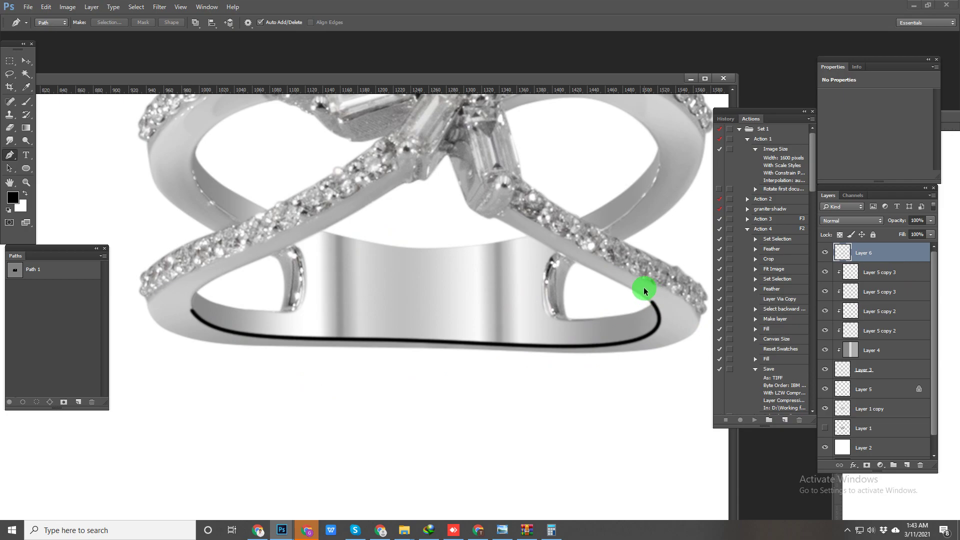
key(ctrl+alt+z)
key(ctrl+alt+z)
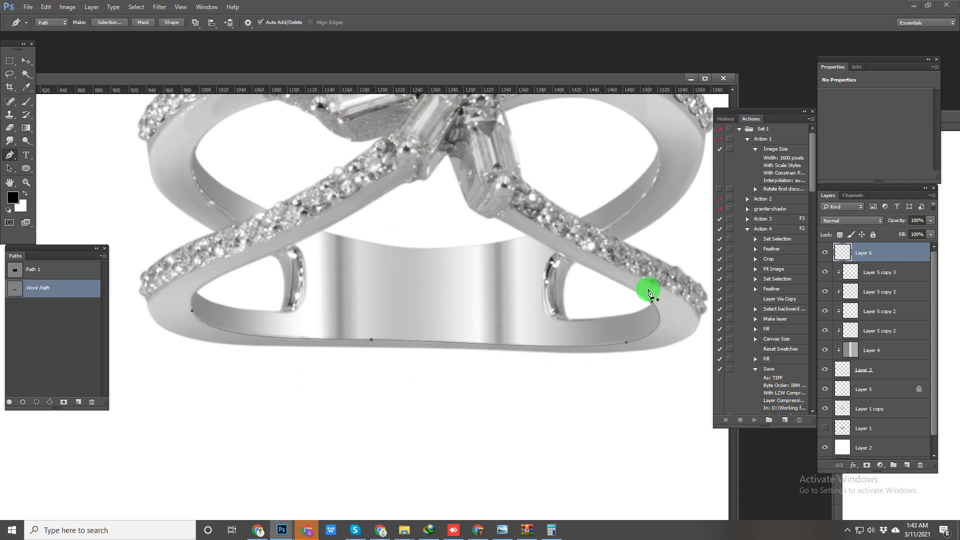
Step: Stroke the band-edge path with the black brush reduced to 3 px and delete the work path
key(b)
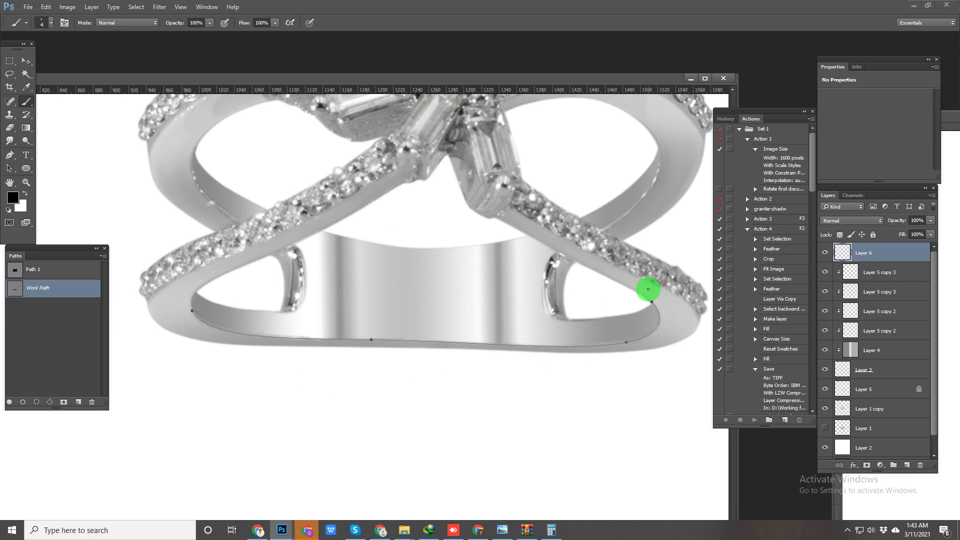
key(Return)
key(Delete)
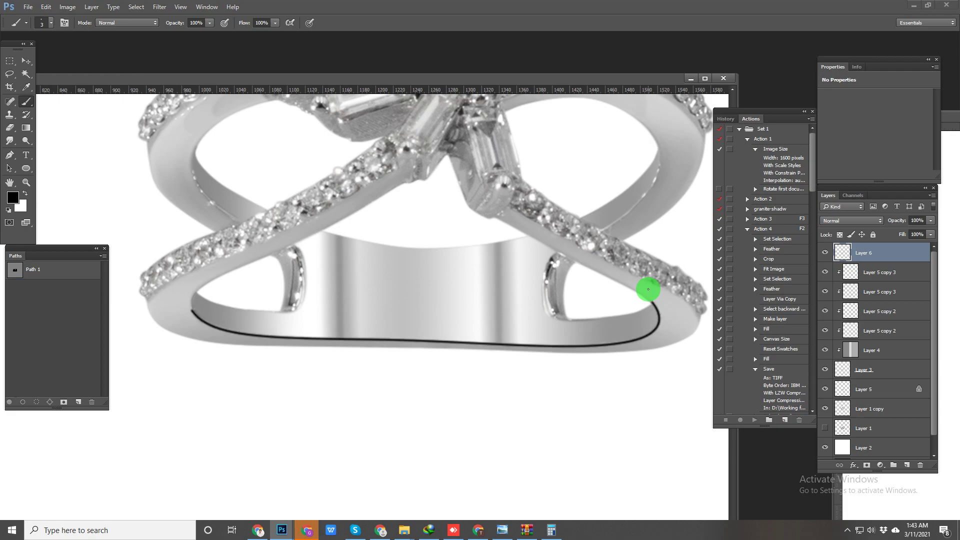
Step: Apply a Motion Blur to the black line with angle 0° and distance 10 pixels
click(159, 6)
mouse_move(185, 123)
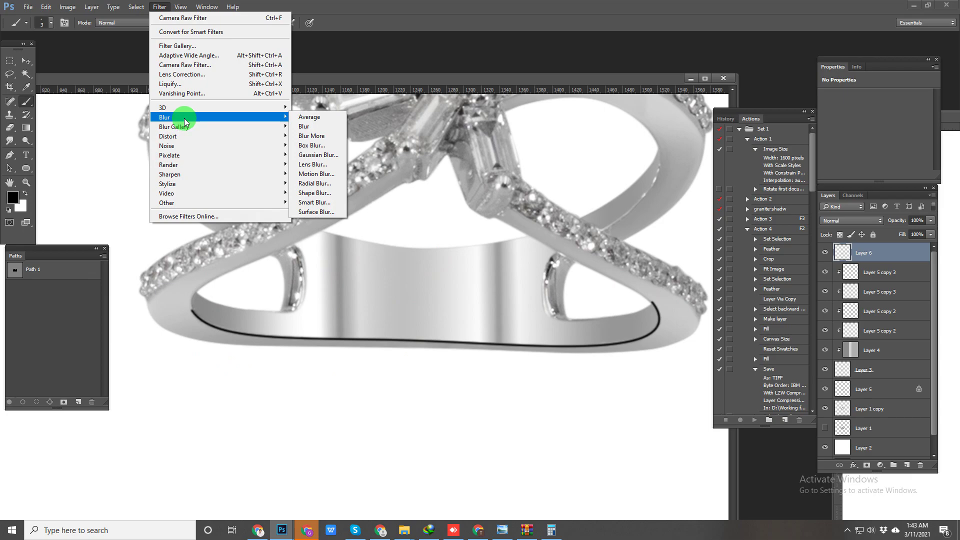
click(316, 173)
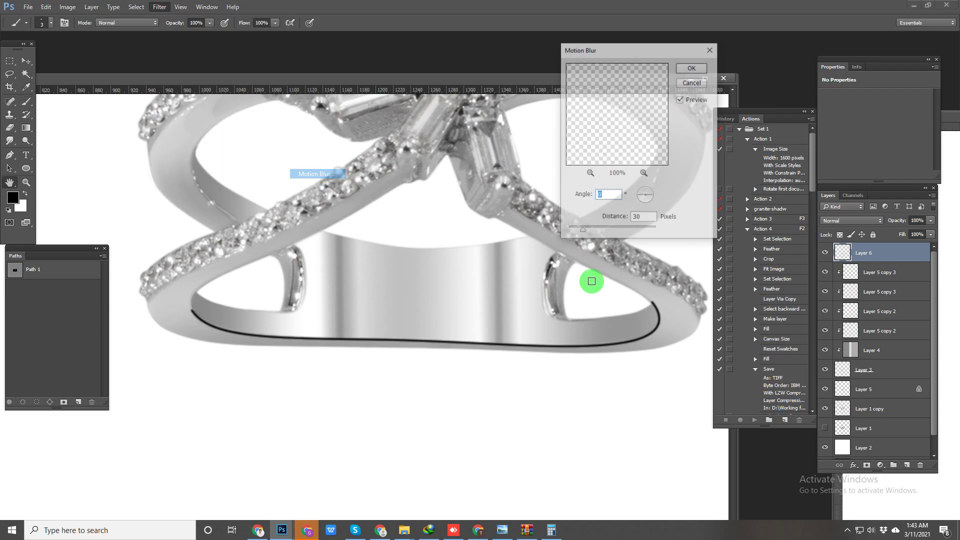
double_click(642, 217)
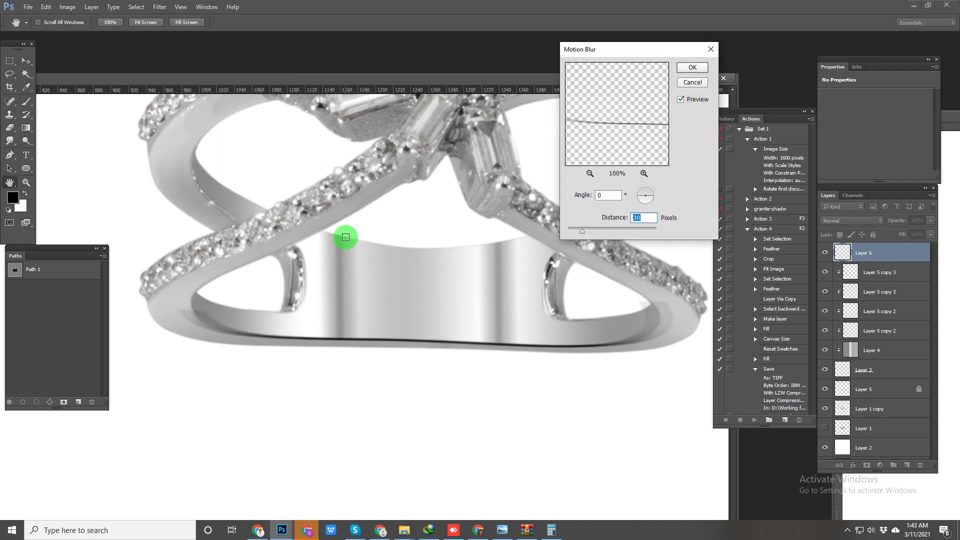
text(15)
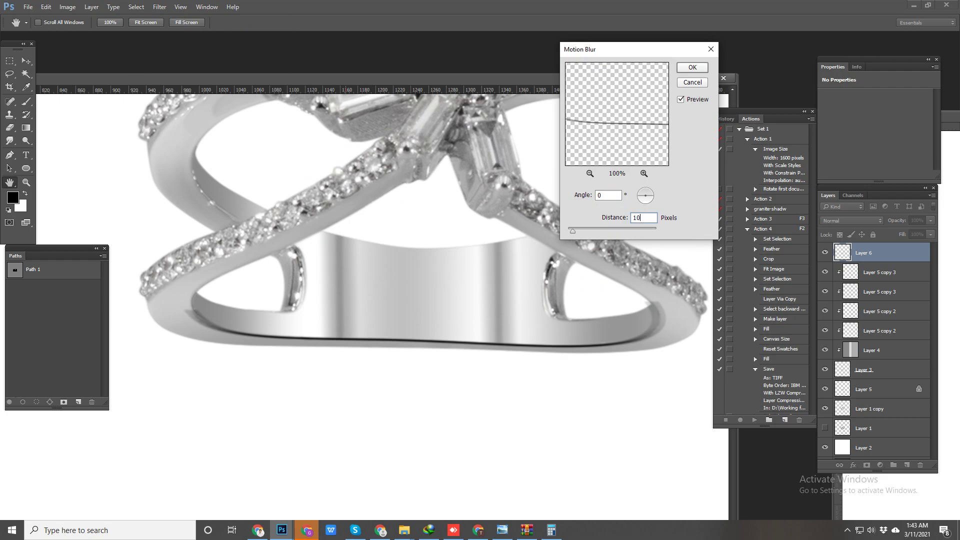
key(Return)
Step: Fade the ends of the black line with a soft 150 px eraser and set Layer 6's opacity to 70%
key(e)
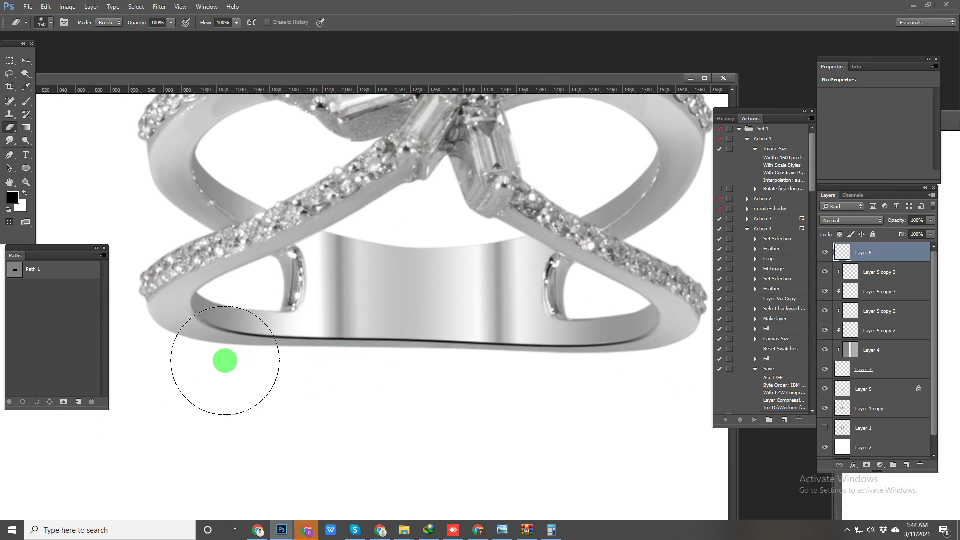
alt+click(545, 402)
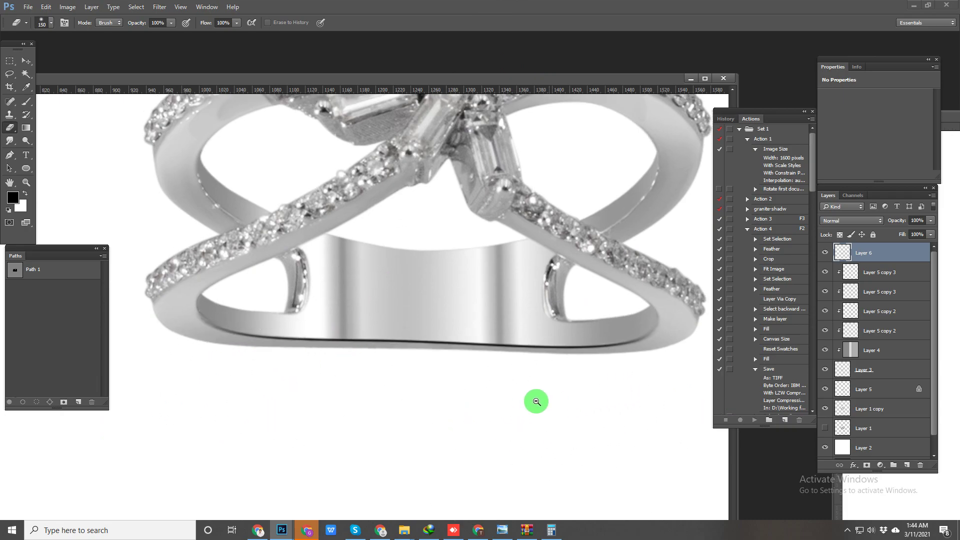
key(v)
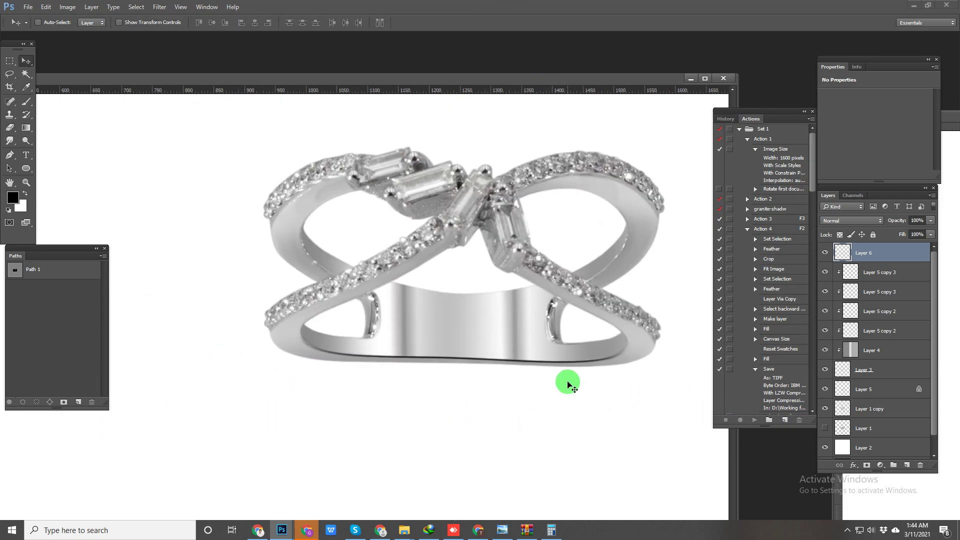
key(7)
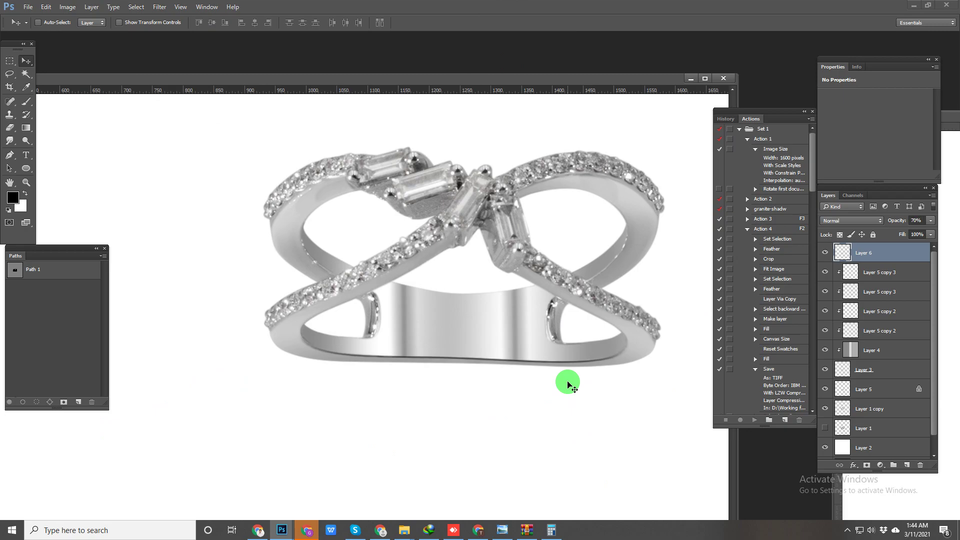
Step: Duplicate Layer 6, nudge the copy vertically off the original line, and invert it to a white highlight
alt+drag(568, 385, 568, 385)
key(Up)
key(Up)
key(Up)
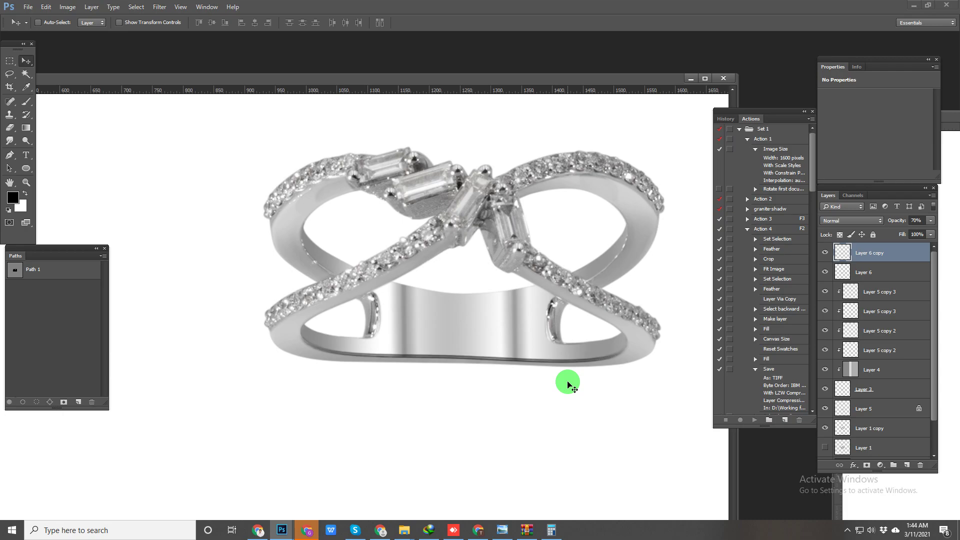
key(Down)
key(ctrl)
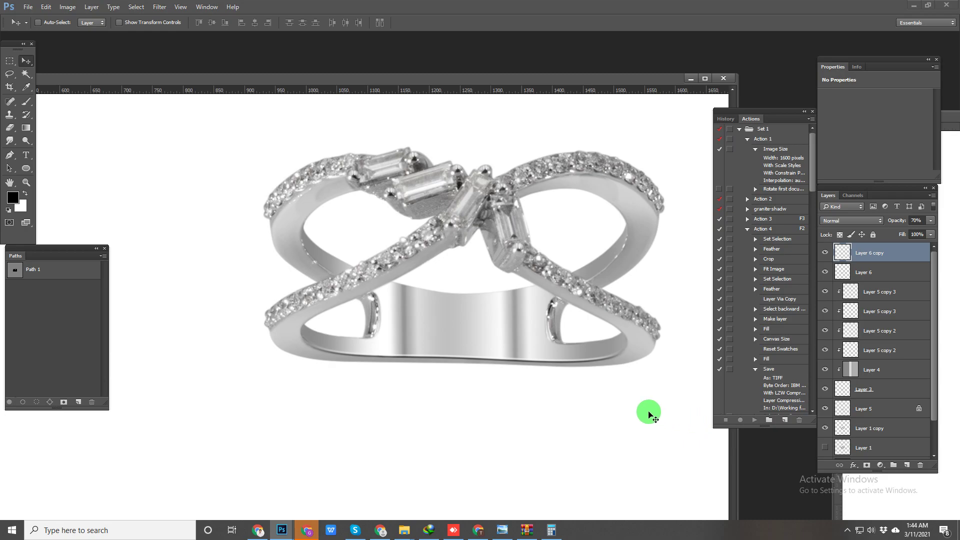
Step: Set the opacity of the original black line on Layer 6 to 40%
drag(442, 297, 471, 309)
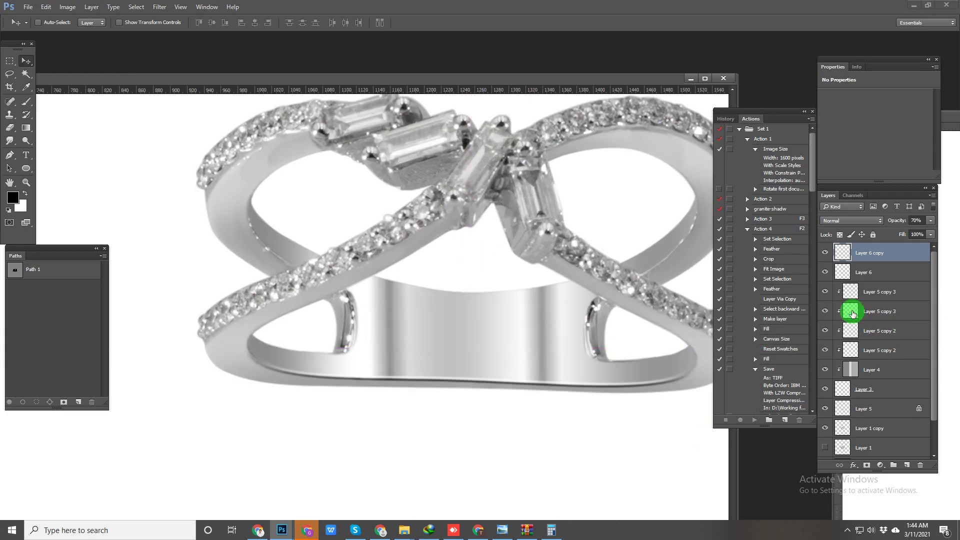
click(864, 272)
drag(459, 390, 445, 385)
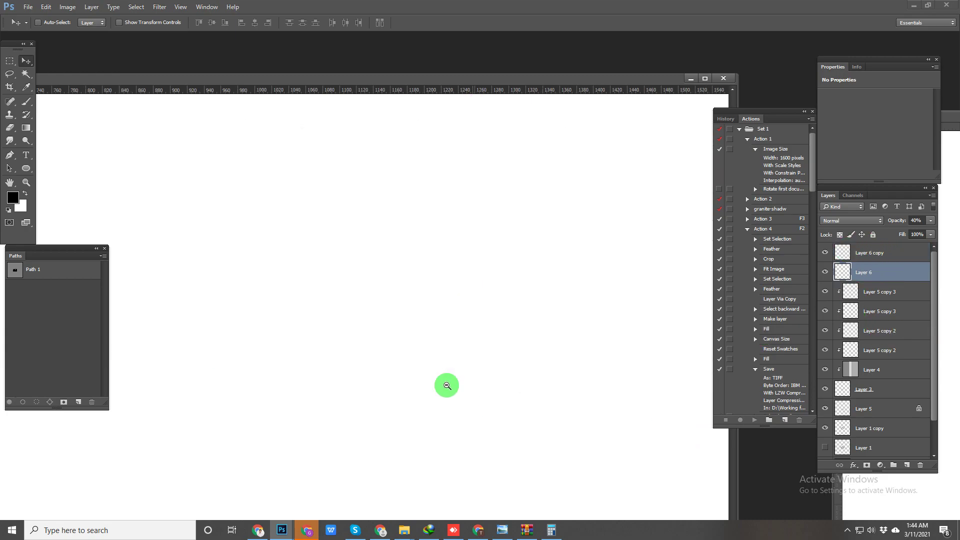
Step: Switch to the emerald ring document and draw an open pen path along its band's inner lower edge
key(ctrl+Tab)
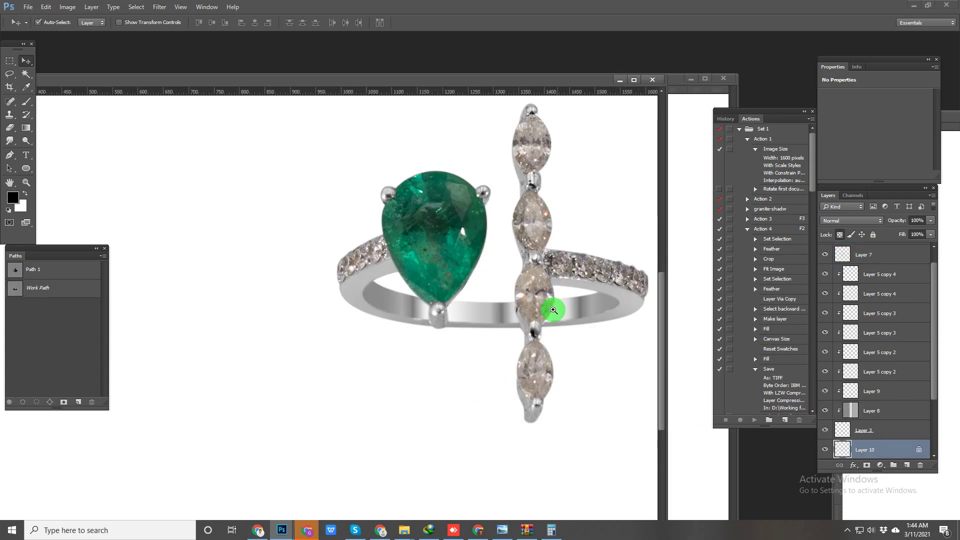
drag(565, 332, 456, 333)
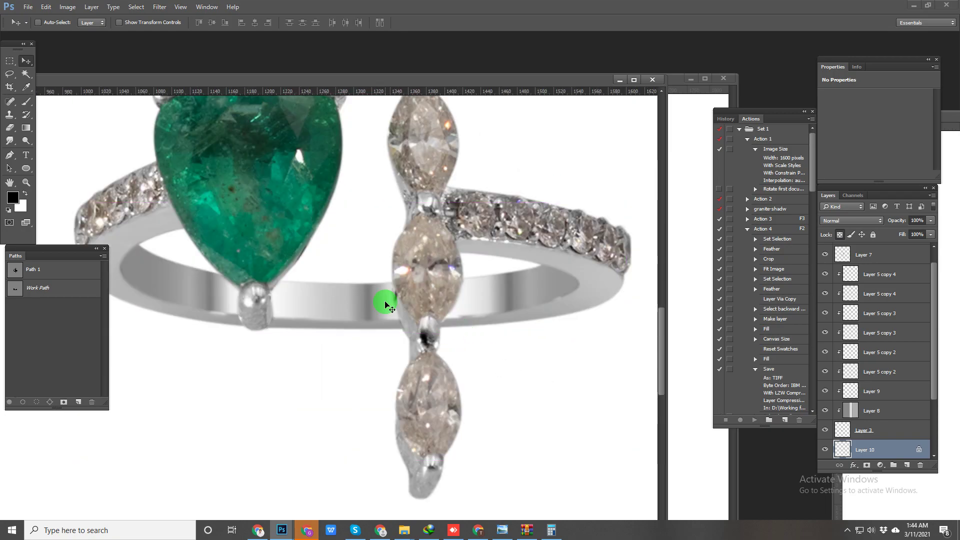
key(p)
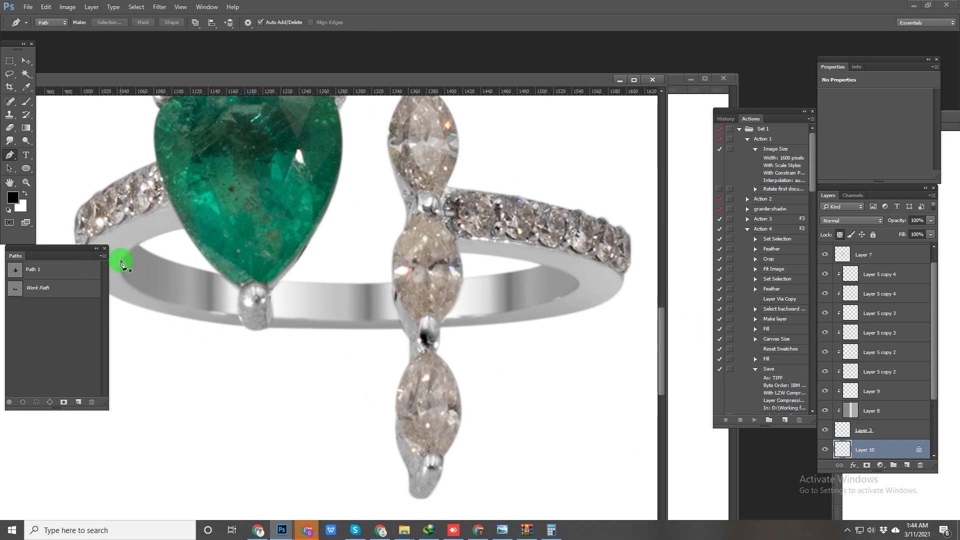
drag(320, 319, 489, 326)
drag(575, 277, 553, 253)
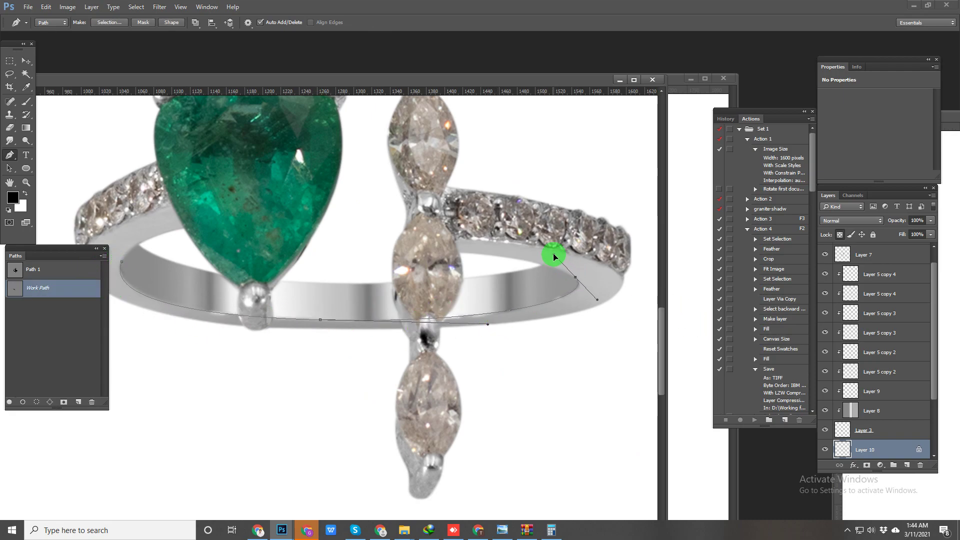
click(460, 317)
Step: Add a new layer above Layer 4 in the emerald ring document
scroll(850, 291, up, 1)
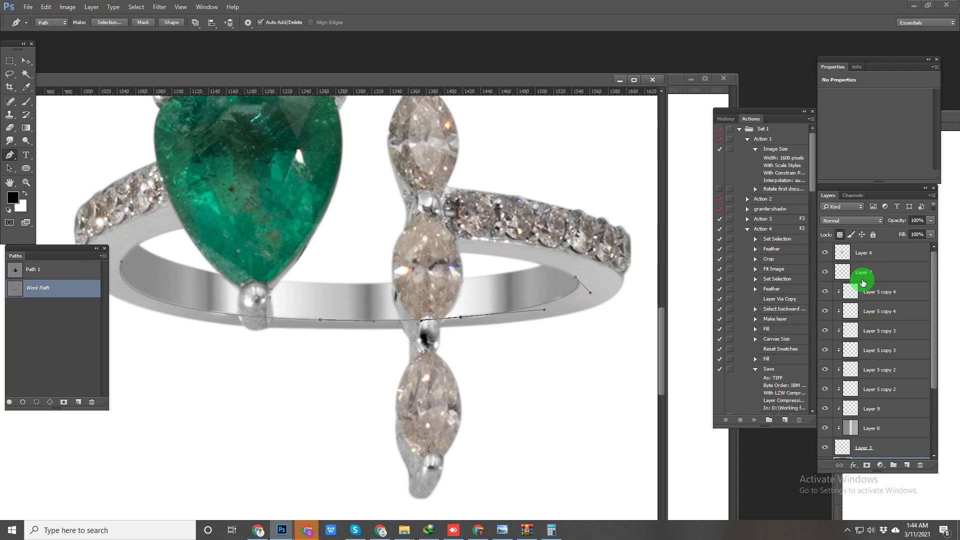
click(871, 254)
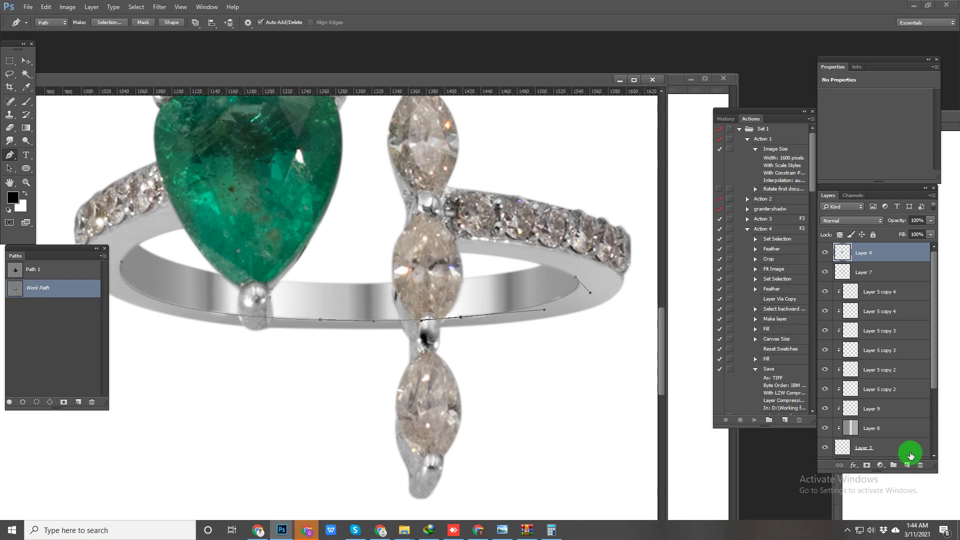
click(908, 467)
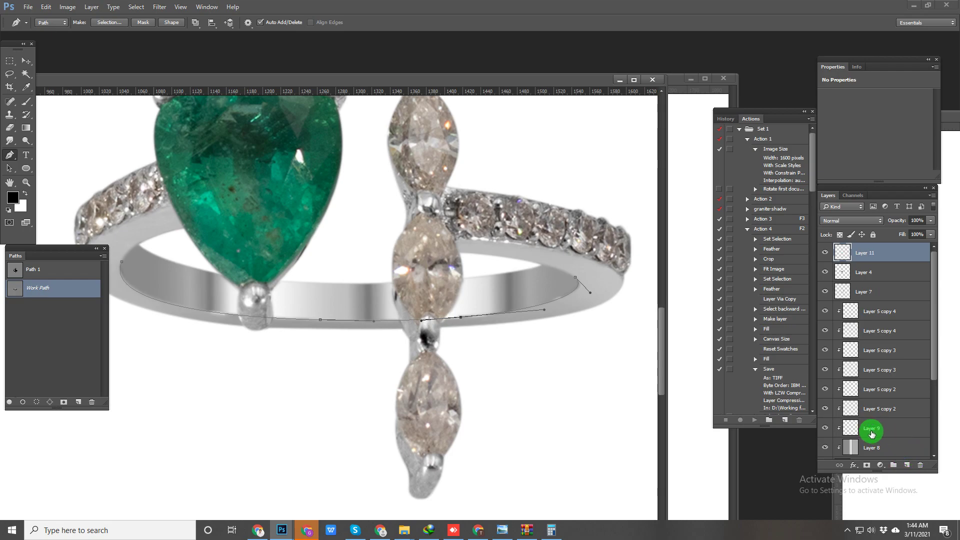
Step: Stroke the pen path with a black brush line on Layer 11 and delete the work path
key(b)
key(Return)
key(Delete)
Step: Soften the stroked line with a 150 px eraser and set Layer 11's opacity to 50%
key(e)
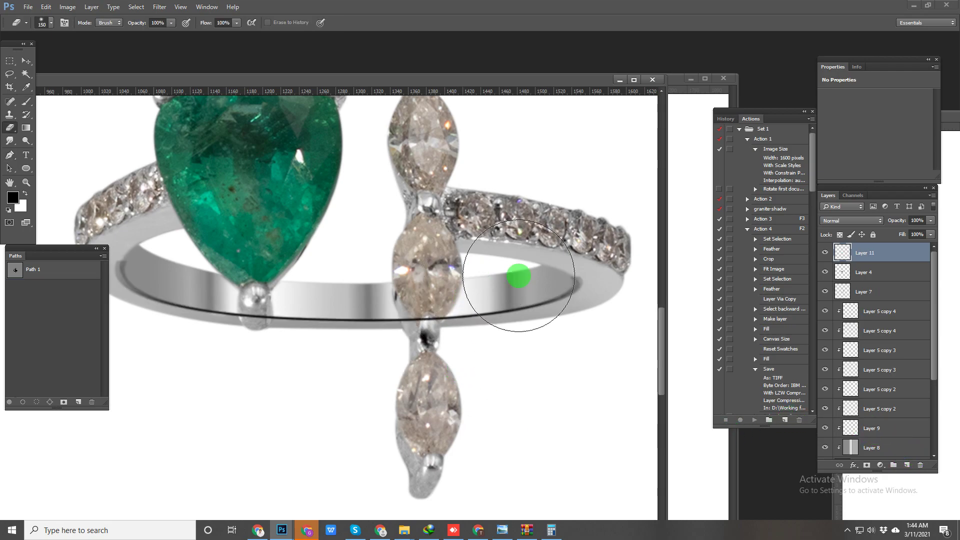
drag(530, 324, 307, 331)
click(273, 309)
key(v)
key(5)
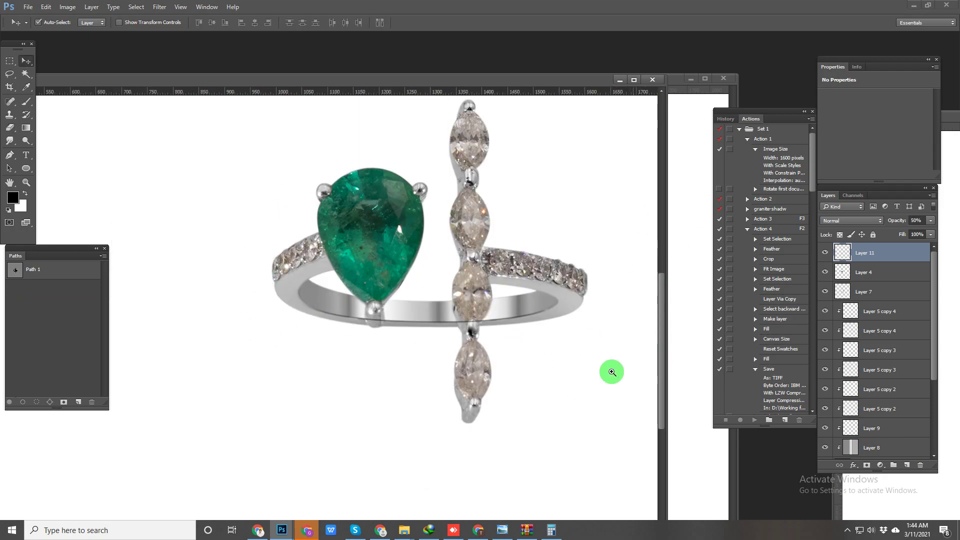
Step: Erase the line where it crosses the prong below the emerald, using a 9 px eraser
drag(493, 364, 515, 369)
key(e)
key(bracketleft)
key(bracketleft)
key(bracketleft)
key(bracketleft)
key(bracketleft)
key(bracketleft)
key(bracketleft)
key(bracketleft)
key(bracketleft)
key(bracketleft)
key(bracketleft)
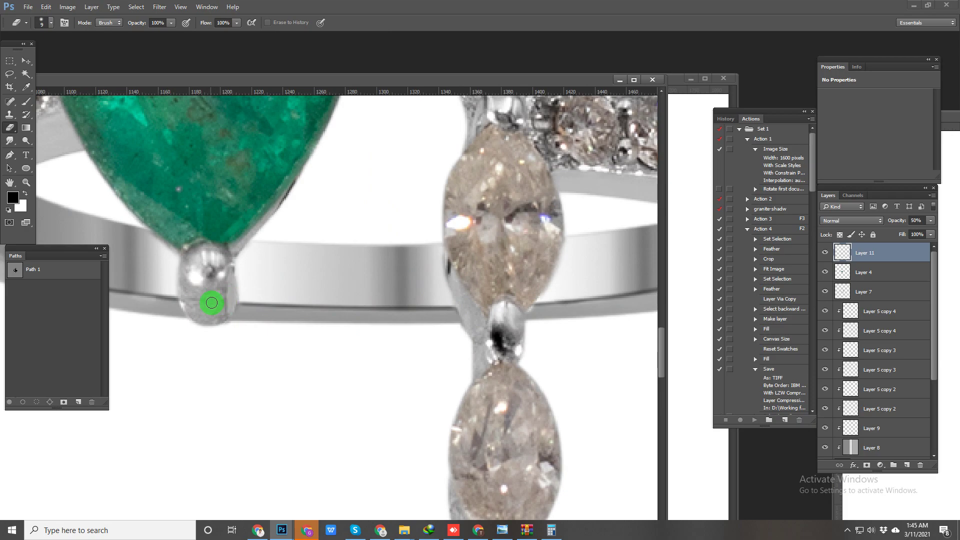
Step: Duplicate Layer 11 and turn the copy into a light highlight beside the band's dark edge line
scroll(423, 371, down, 3)
key(ctrl+j)
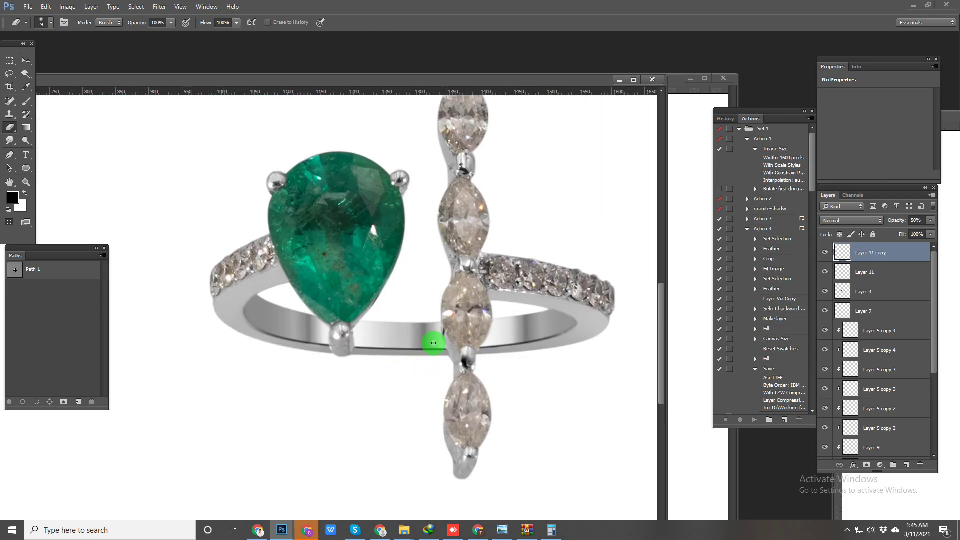
key(v)
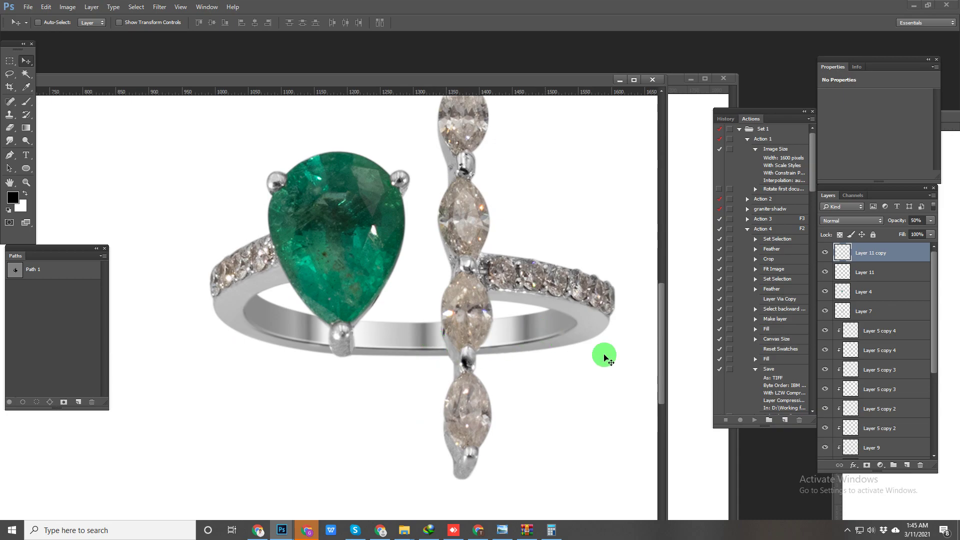
Step: Switch to the baguette-diamond split-band ring document and show it in full-screen mode
key(ctrl+Tab)
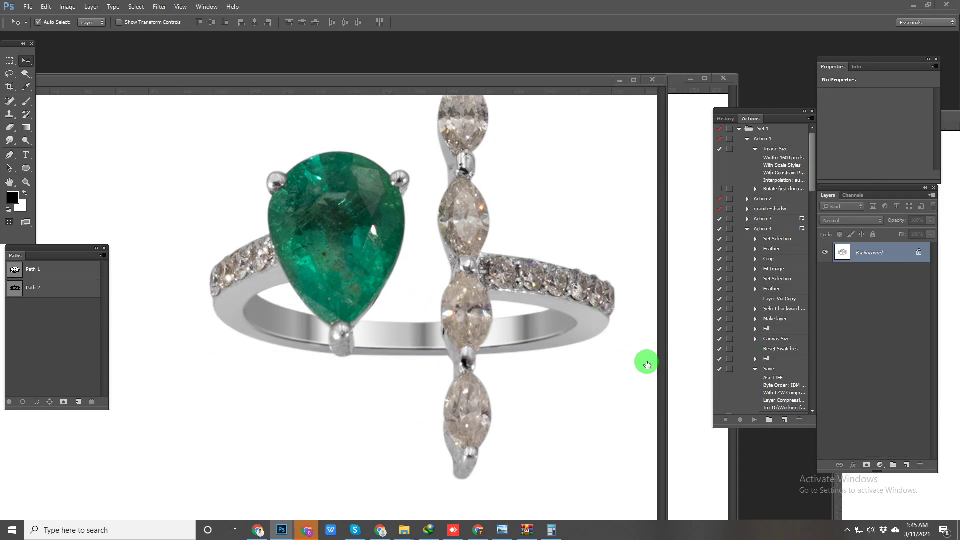
key(ctrl+Tab)
key(ctrl+Tab)
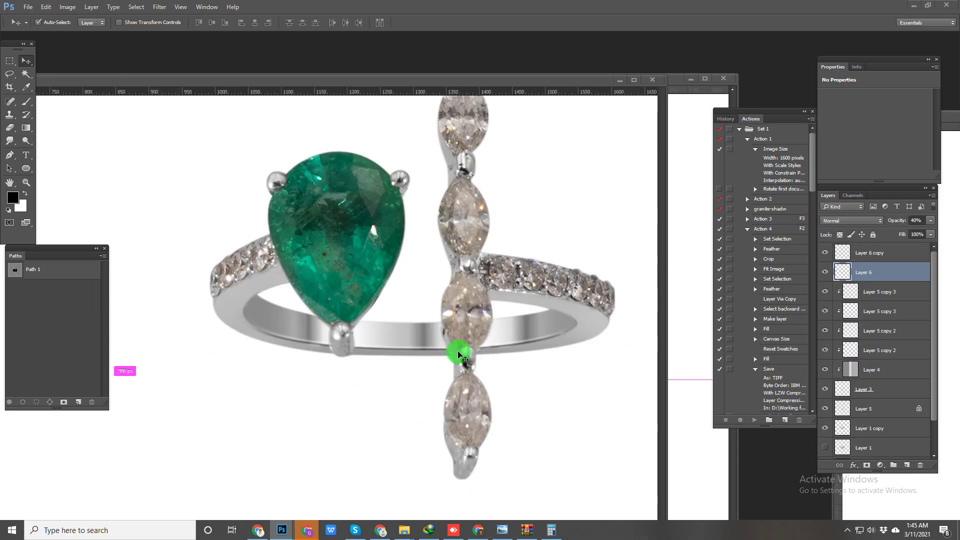
key(ctrl+Tab)
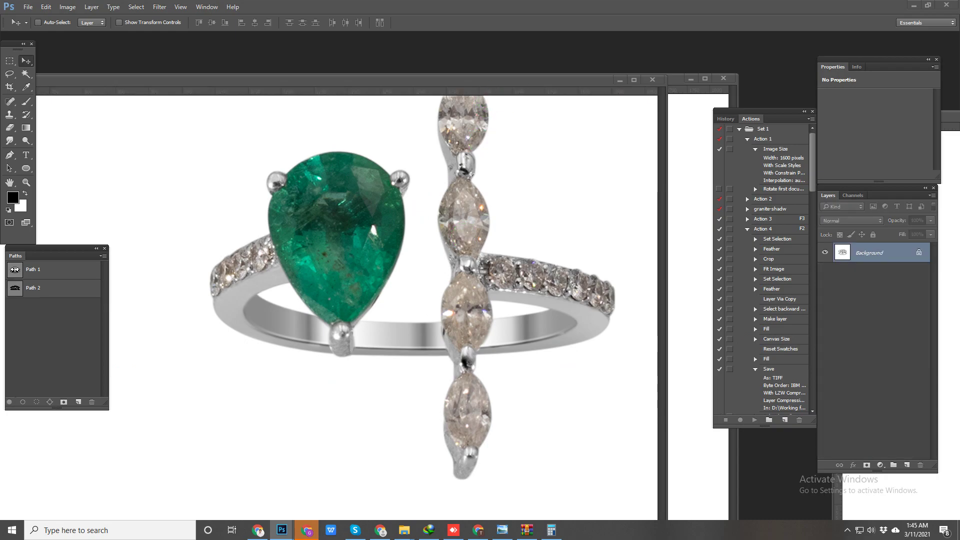
drag(953, 116, 437, 82)
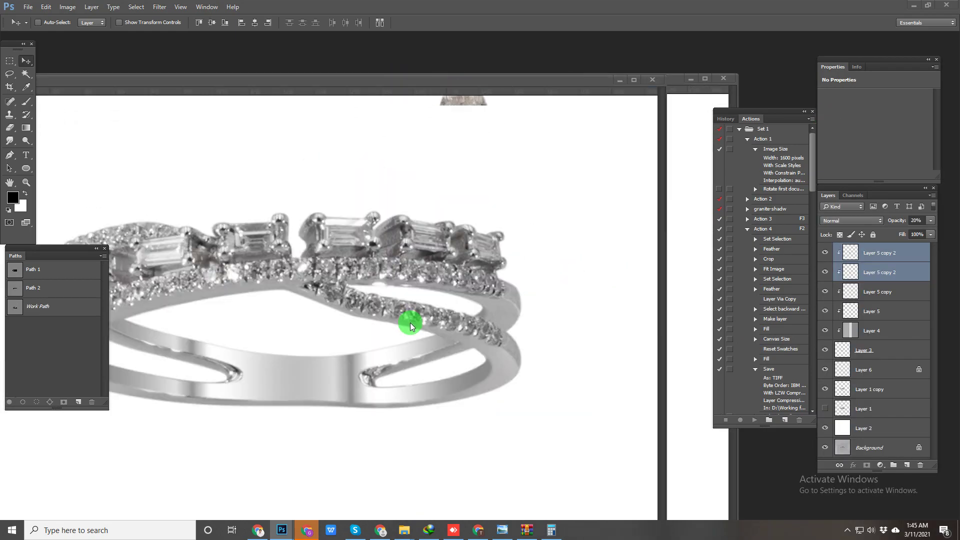
key(f)
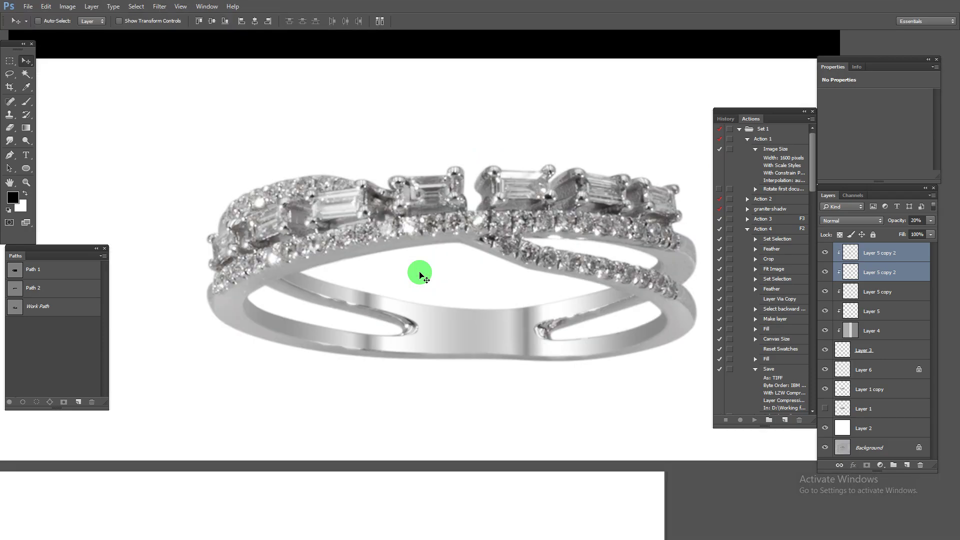
Step: Show the rulers and draw an open pen path along the lower inner edge of the split band
key(ctrl+r)
key(p)
drag(242, 283, 245, 304)
drag(376, 330, 594, 340)
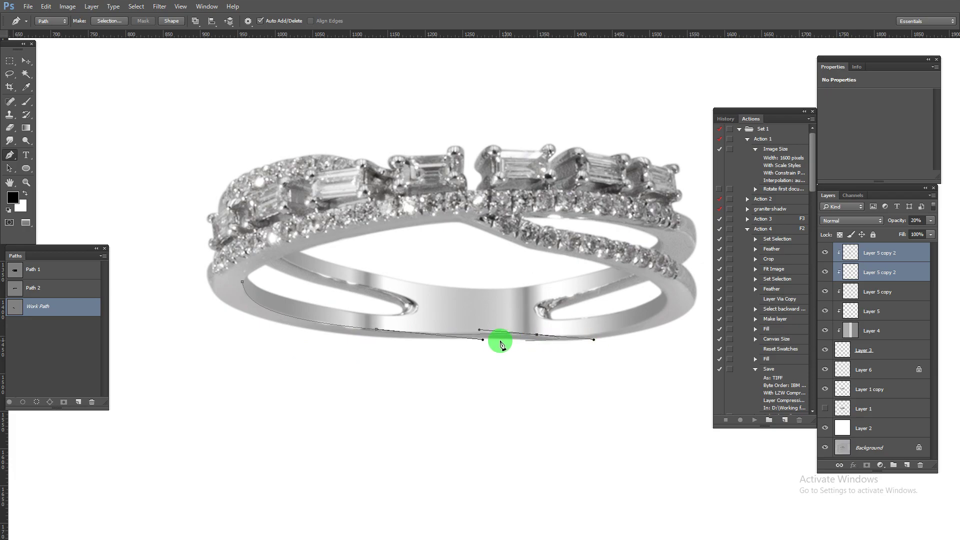
click(473, 333)
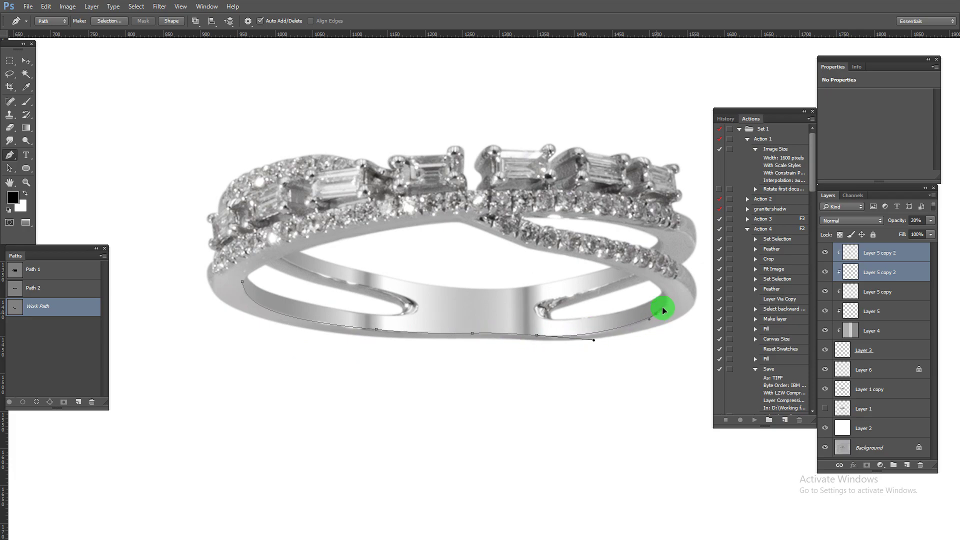
drag(668, 303, 675, 300)
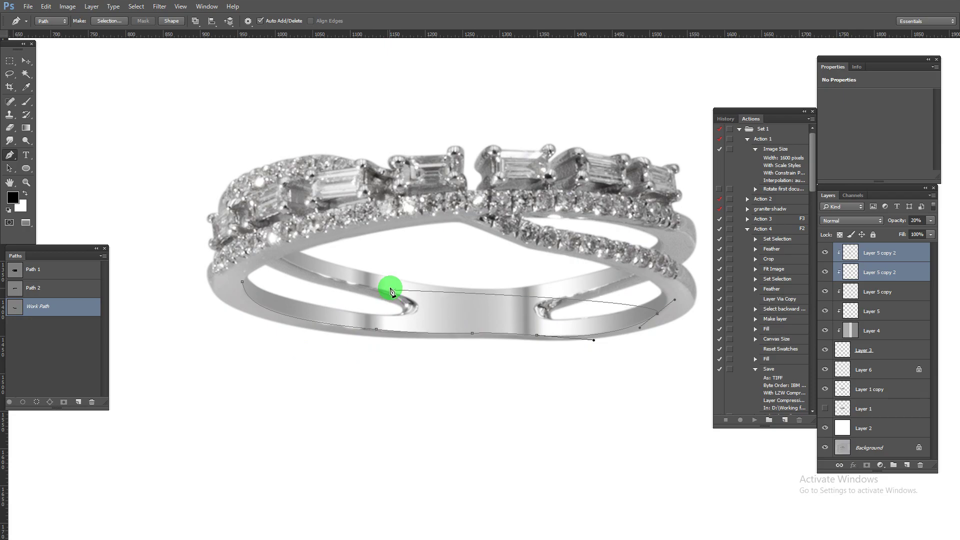
Step: Add open path segments along the upper edges of the band's left and right split openings
drag(390, 294, 429, 300)
click(416, 314)
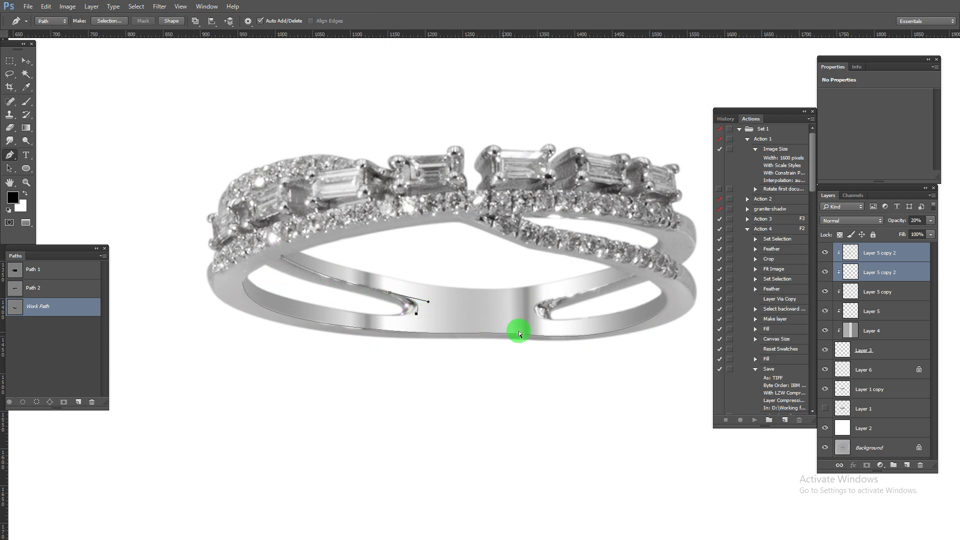
drag(536, 303, 535, 309)
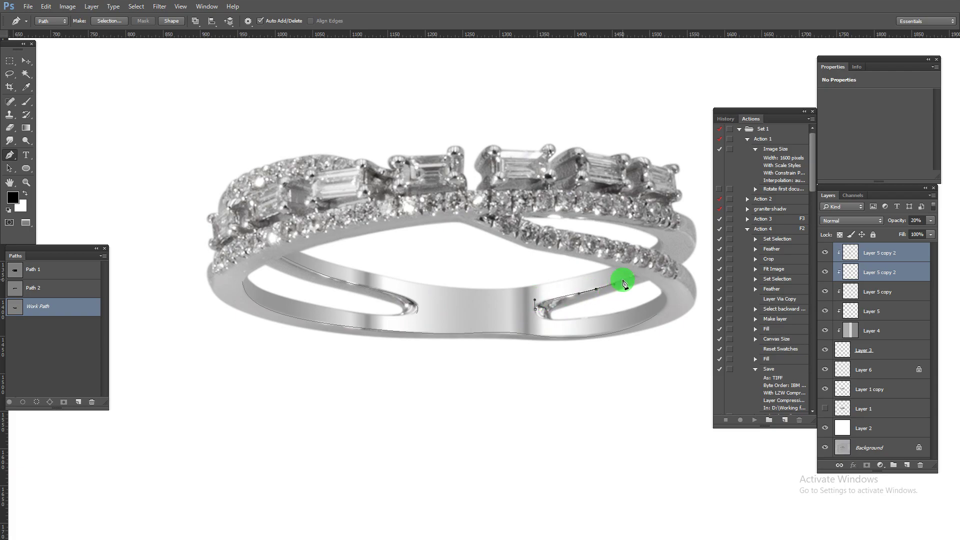
Step: Adjust the anchor points and handles so the lower path follows the band's bottom edge smoothly
drag(479, 331, 519, 343)
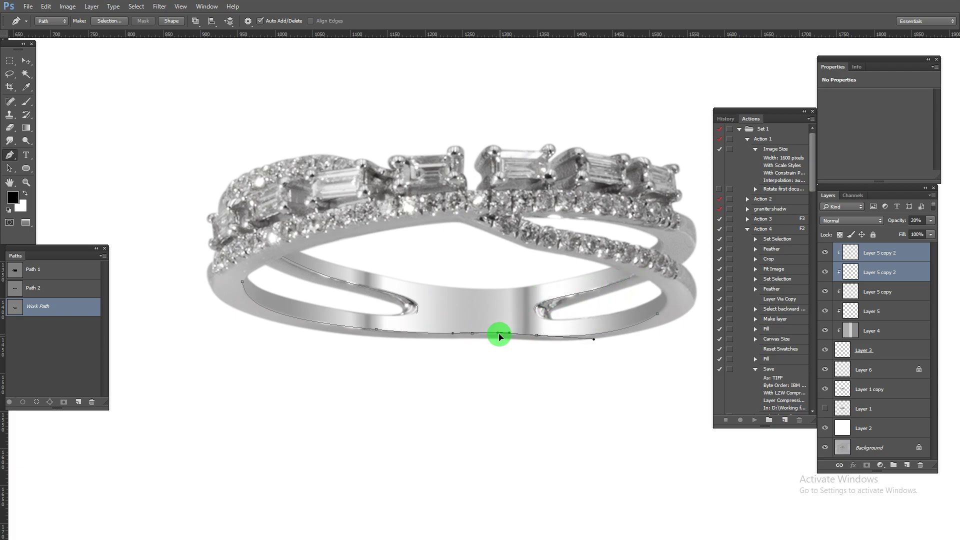
drag(435, 302, 523, 343)
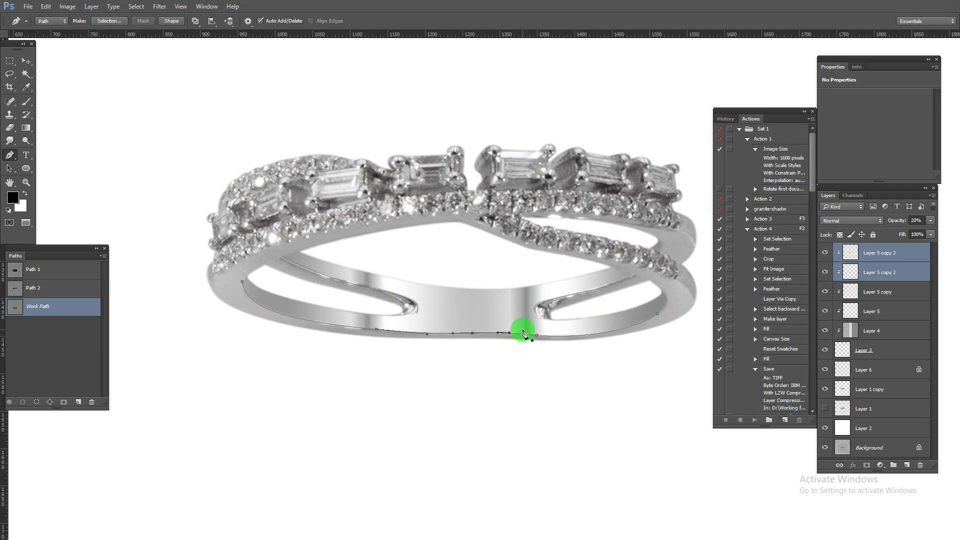
drag(365, 316, 413, 350)
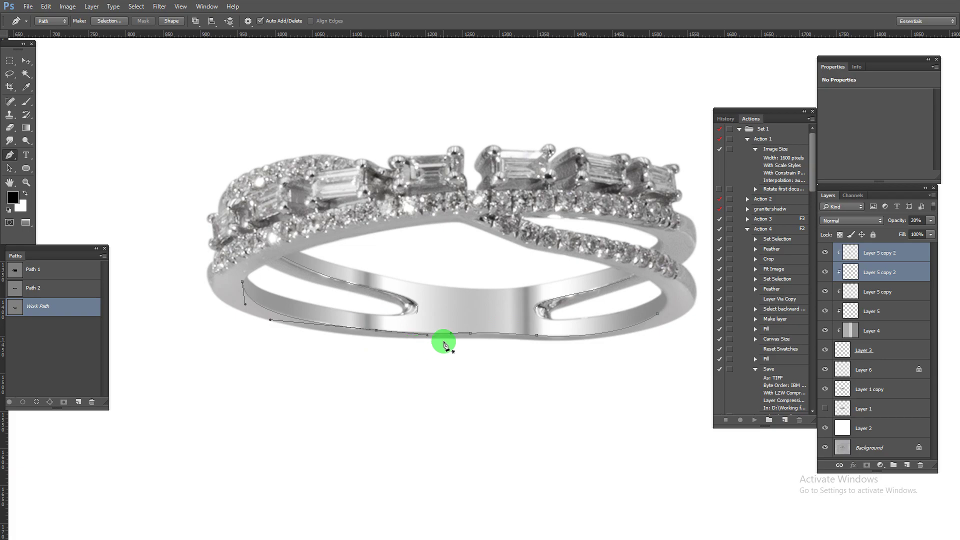
Step: Add a new layer on top, stroke the work path with a 3 px black brush, and delete the path
alt+click(16, 307)
key(ctrl+shift+alt+n)
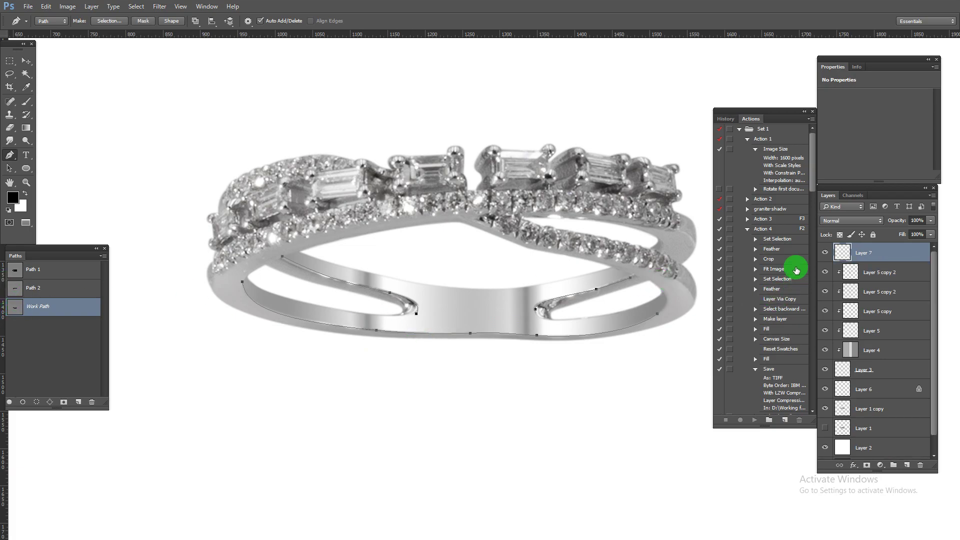
key(b)
key(Return)
key(Delete)
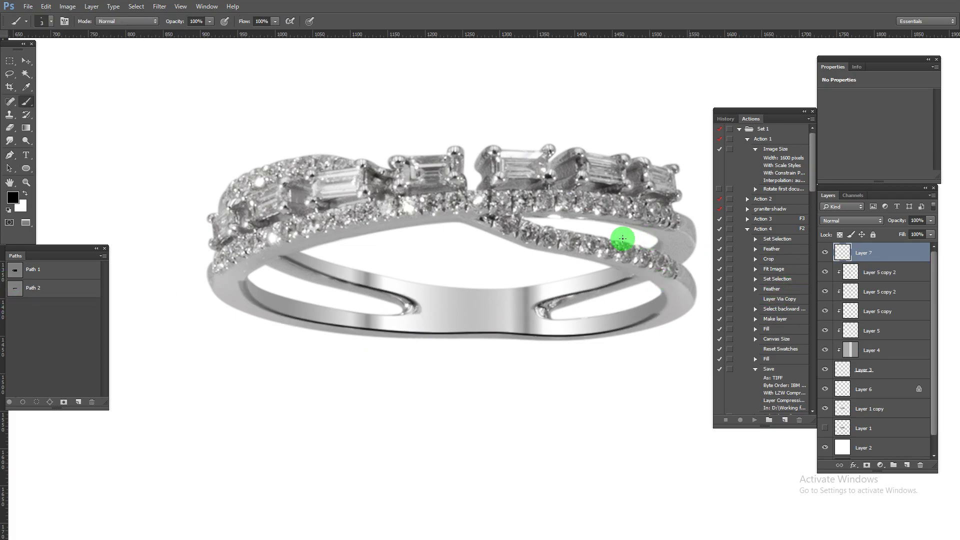
Step: Fade the ends of the black line with an eraser enlarged to 150 px and set Layer 7's opacity to 50%
key(e)
key(bracketright)
key(bracketright)
key(bracketright)
key(bracketright)
key(bracketright)
key(bracketright)
key(bracketright)
key(bracketright)
key(bracketright)
key(bracketright)
key(bracketright)
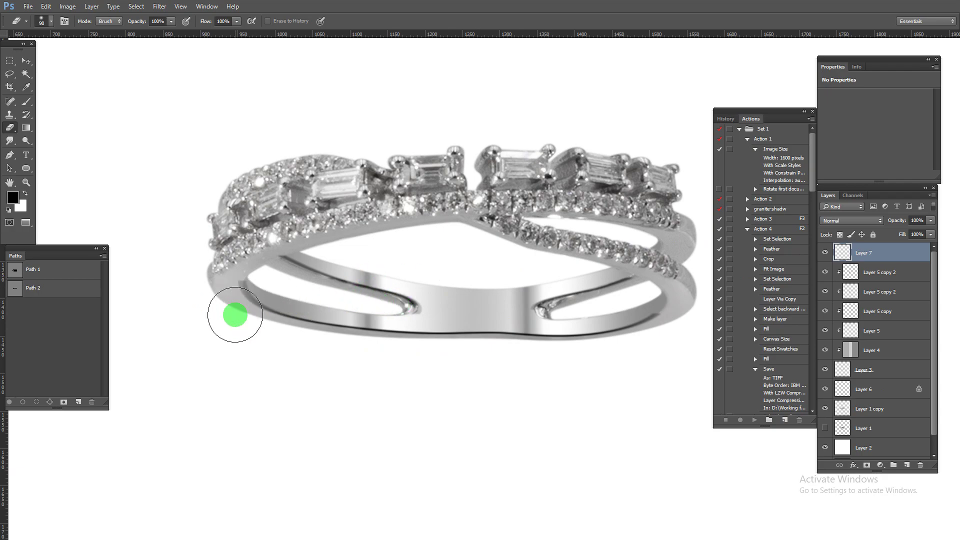
key(bracketright)
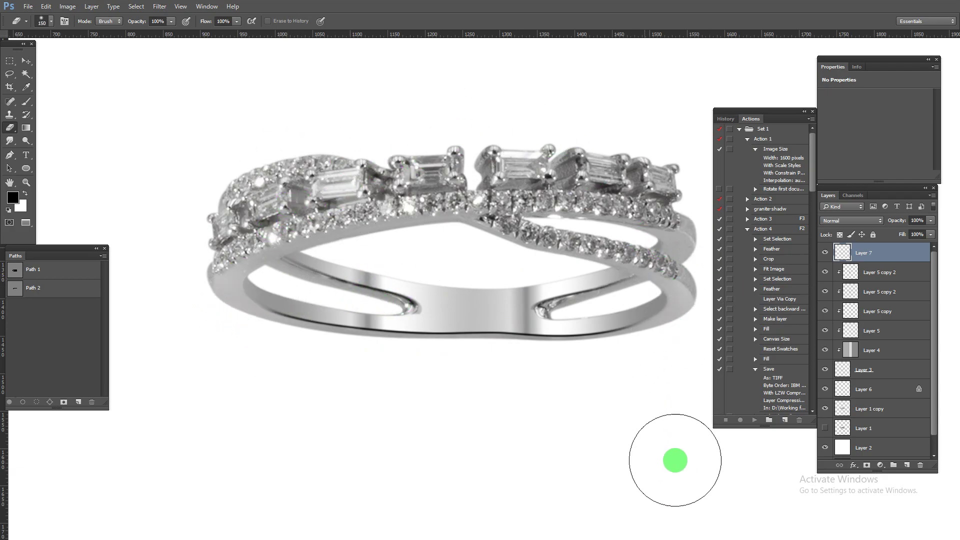
key(v)
key(5)
Step: Duplicate Layer 7, nudge the copy upward as a light highlight, and set its opacity to 80%
alt+click(639, 398)
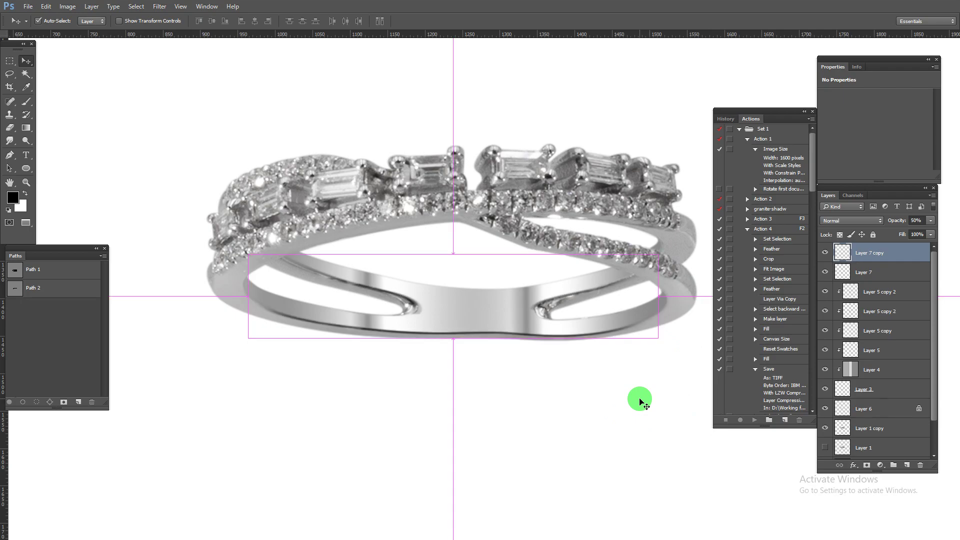
key(Up)
key(Up)
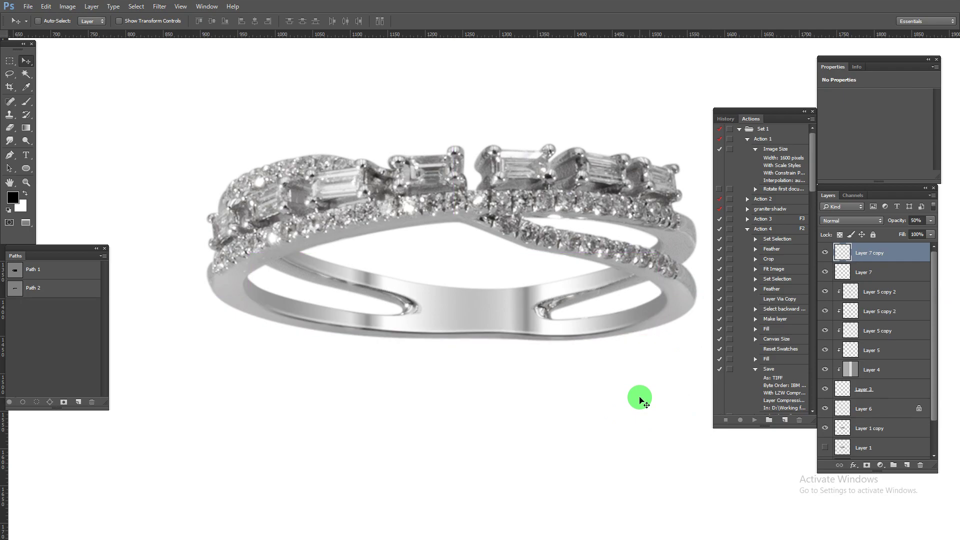
key(8)
key(Up)
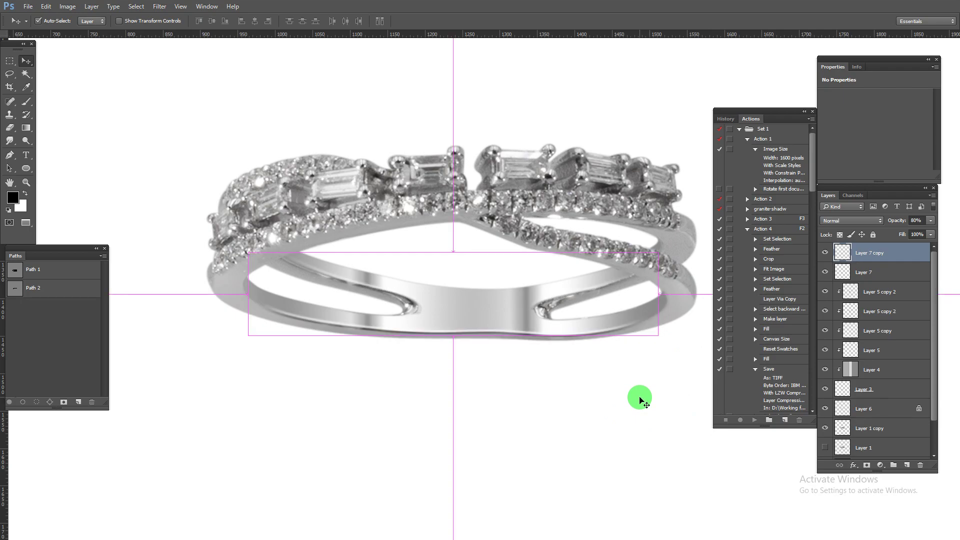
scroll(517, 355, down, 2)
key(ctrl)
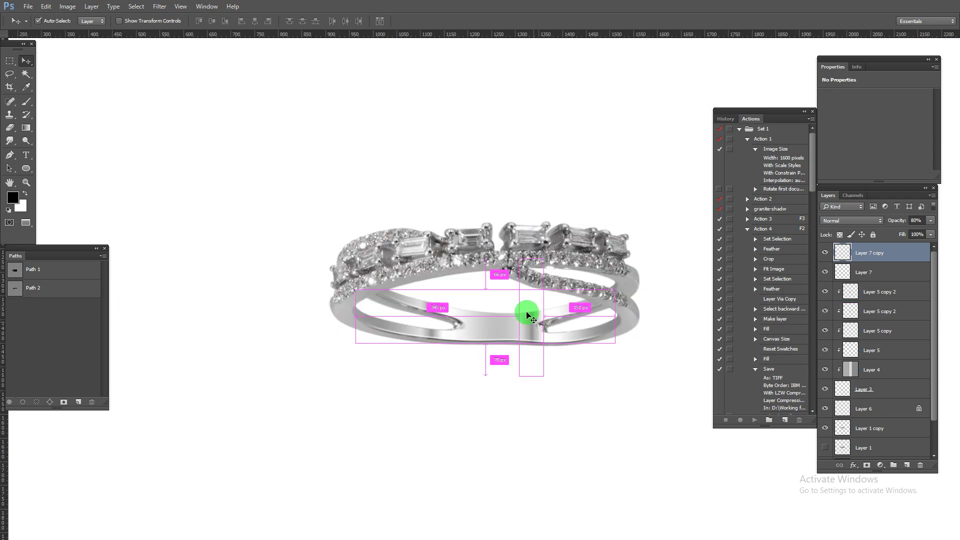
drag(451, 282, 635, 280)
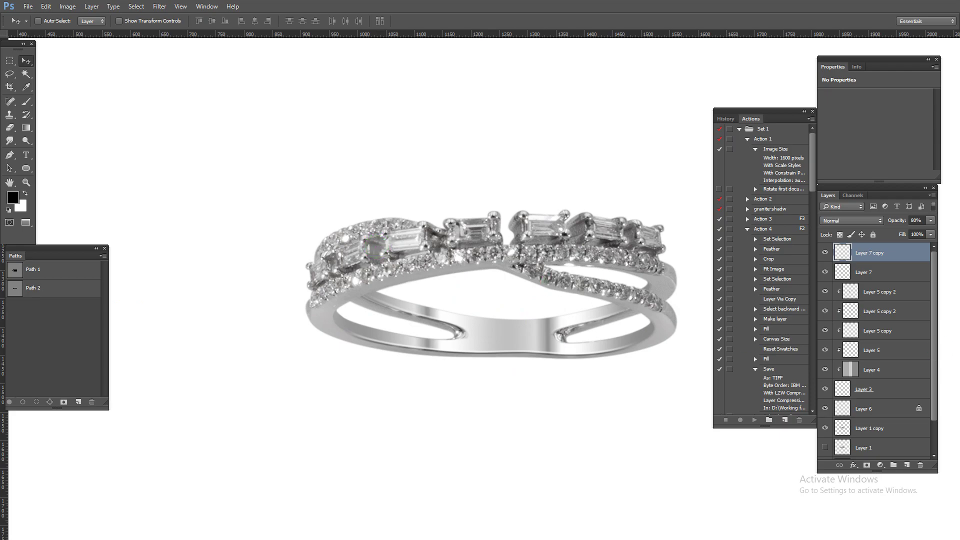
drag(433, 208, 327, 143)
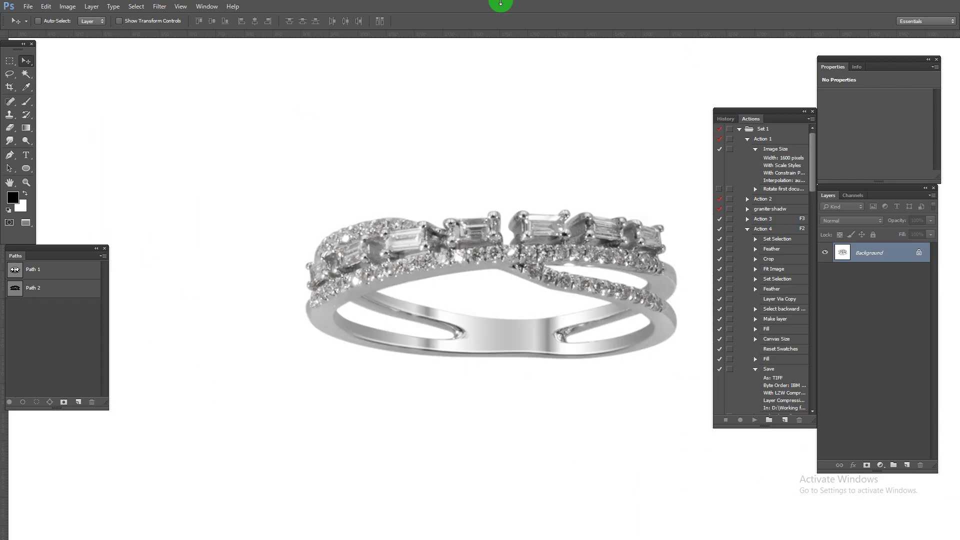
drag(554, 277, 600, 288)
key(ctrl+z)
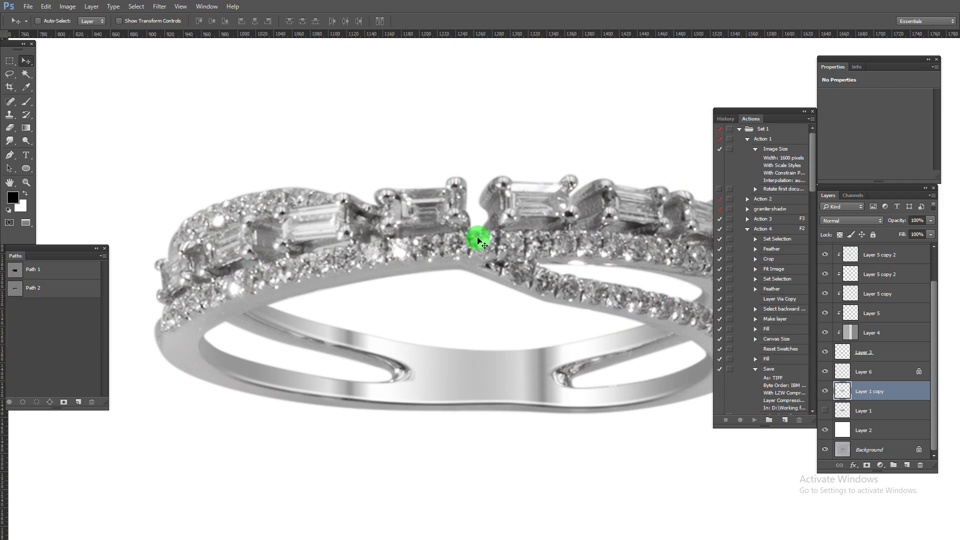
Step: Show only Layer 1 with the unretouched ring and make it the active layer
key(p)
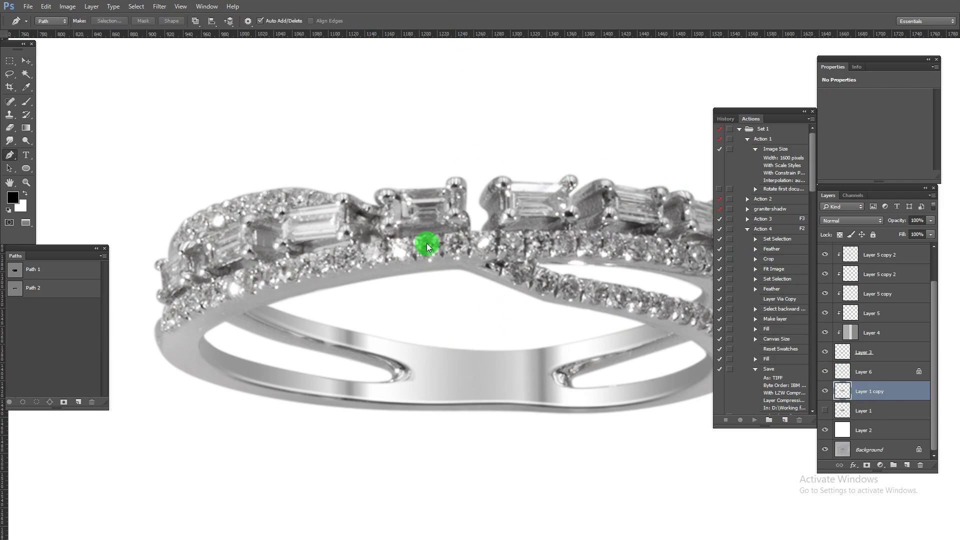
scroll(575, 340, down, 1)
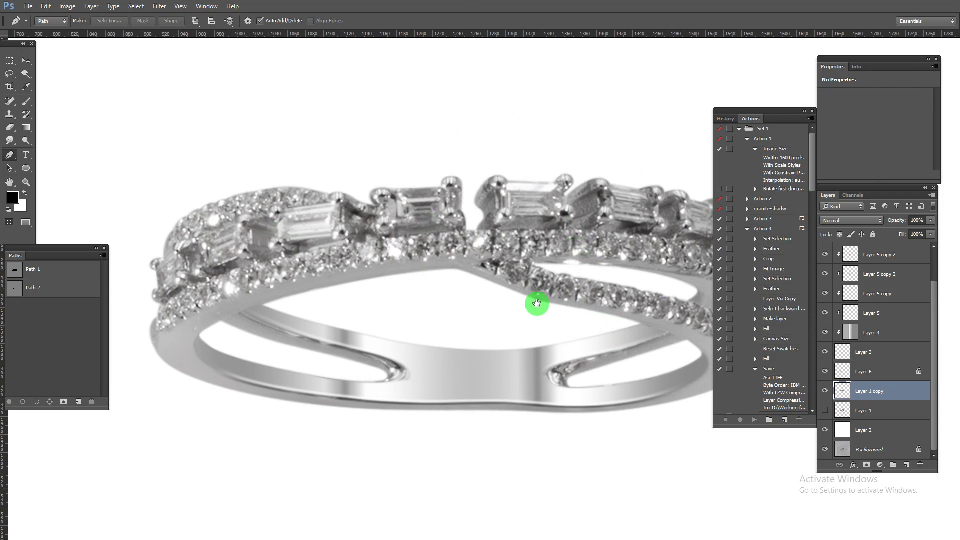
scroll(536, 305, right, 2)
alt+click(827, 392)
alt+click(826, 392)
alt+click(826, 411)
click(846, 412)
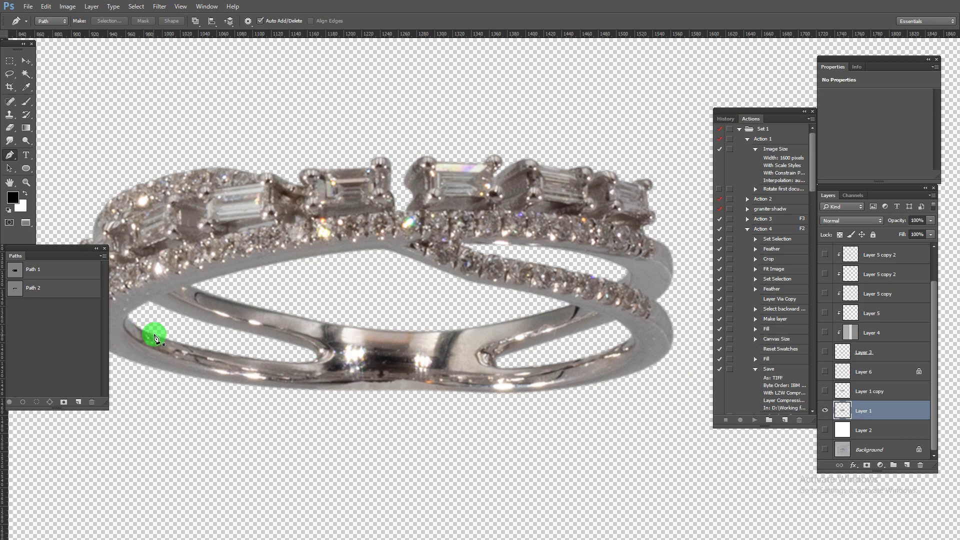
Step: Add a new layer directly above Layer 1 and prepare a 25 px brush with red as the foreground colour
key(ctrl+shift+alt+n)
key(b)
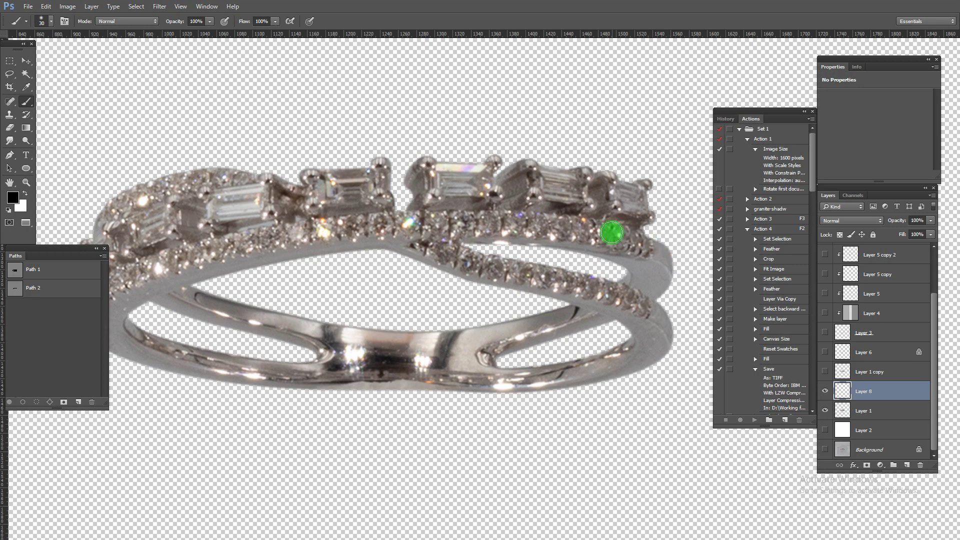
click(13, 197)
drag(550, 140, 623, 124)
click(650, 126)
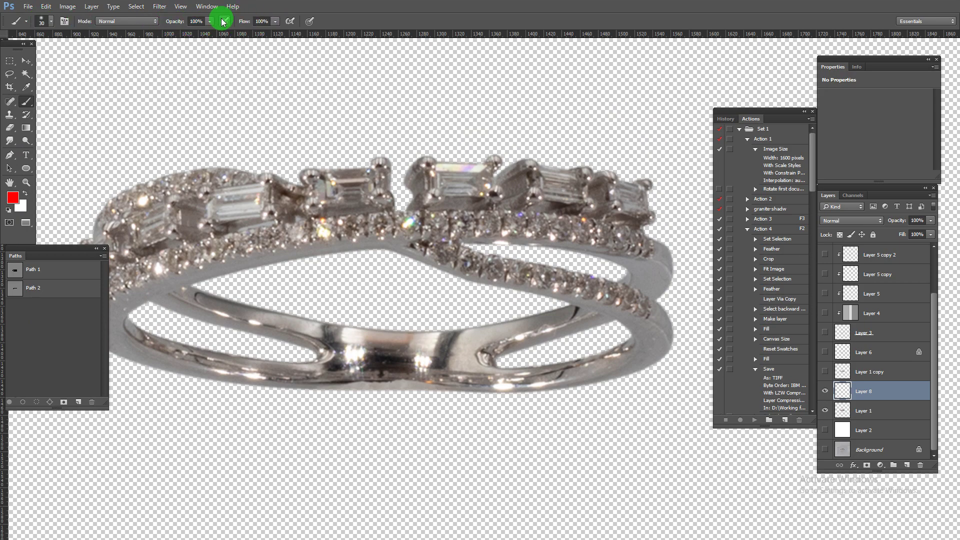
right_click(472, 243)
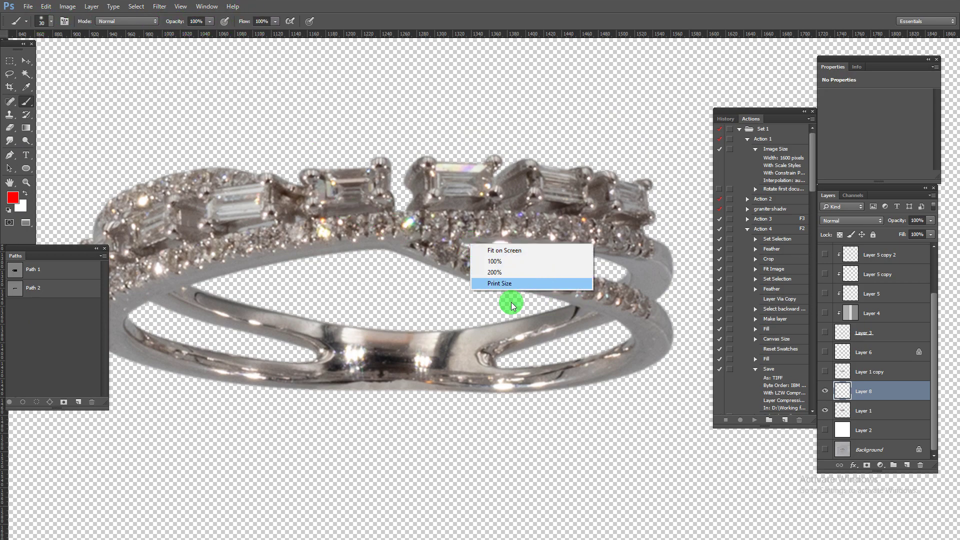
right_click(509, 340)
click(560, 3)
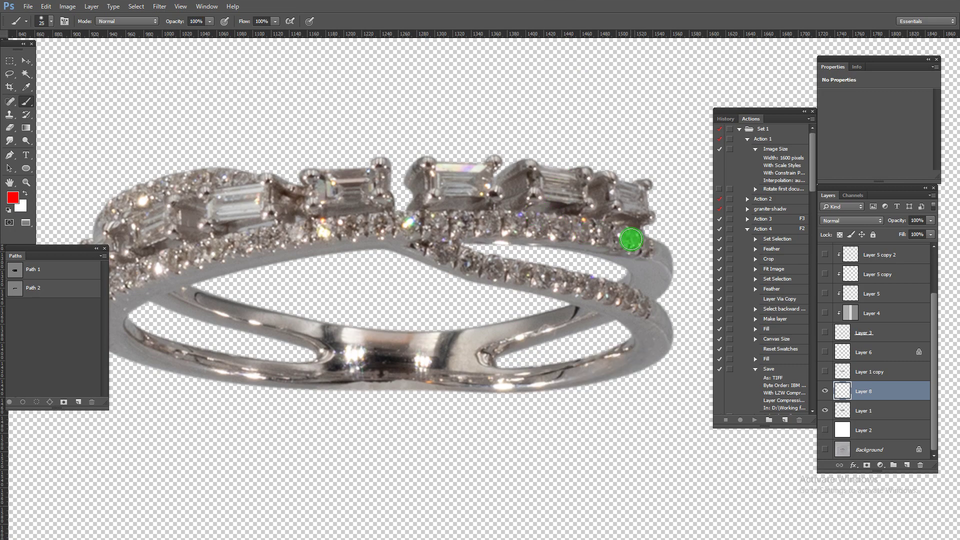
Step: Paint red strokes over the small-diamond rows along the main band, the upper-left arc and the lower-right branch
mouse_move(629, 241)
mouse_down()
mouse_move(501, 224)
mouse_move(359, 222)
mouse_move(366, 229)
mouse_move(570, 176)
mouse_move(449, 192)
mouse_up()
key(ctrl+z)
mouse_move(553, 167)
mouse_down()
mouse_move(395, 198)
mouse_move(274, 232)
mouse_up()
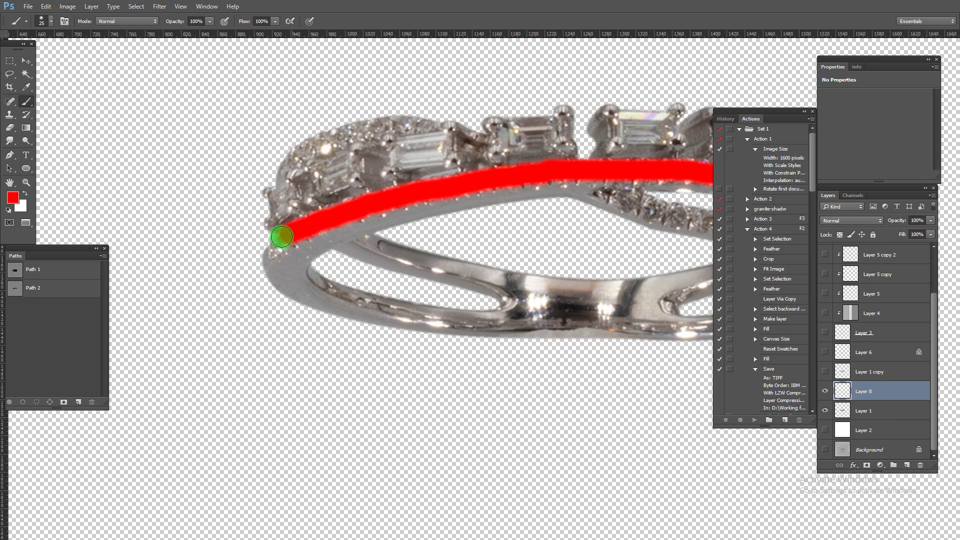
mouse_move(298, 162)
mouse_down()
mouse_move(362, 126)
mouse_move(426, 120)
mouse_up()
mouse_move(640, 217)
mouse_down()
mouse_move(265, 187)
mouse_move(159, 163)
mouse_move(488, 166)
mouse_up()
drag(265, 157, 463, 207)
drag(461, 135, 531, 204)
Step: Trace closed Pen paths around the two rightmost baguette stones of the ring
scroll(537, 189, up, 6)
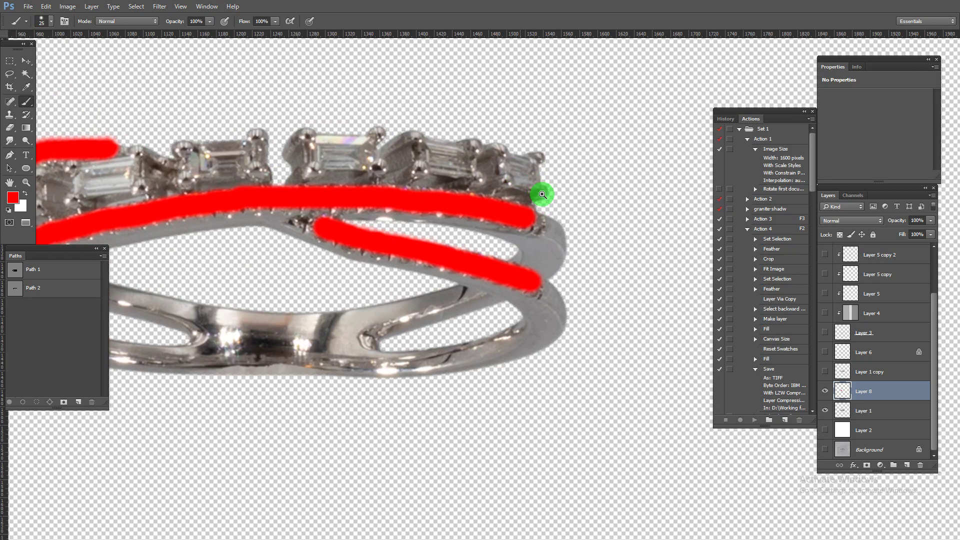
key(p)
click(501, 137)
drag(521, 126, 527, 137)
click(563, 162)
click(566, 191)
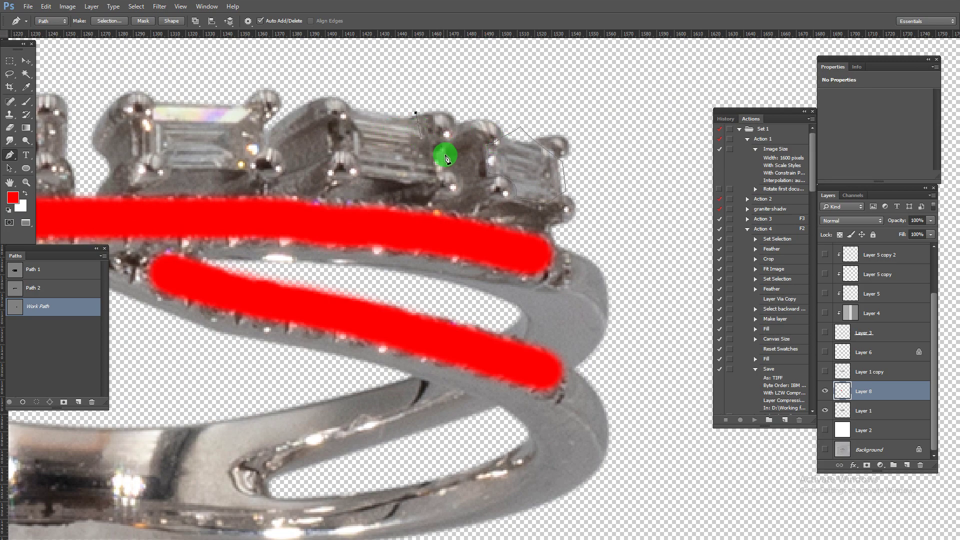
drag(446, 174, 364, 180)
click(344, 138)
drag(349, 102, 380, 89)
click(415, 112)
Step: Trace a closed Pen path around the large baguette stone just right of the ring's centre gap
drag(251, 118, 521, 161)
click(407, 171)
click(497, 215)
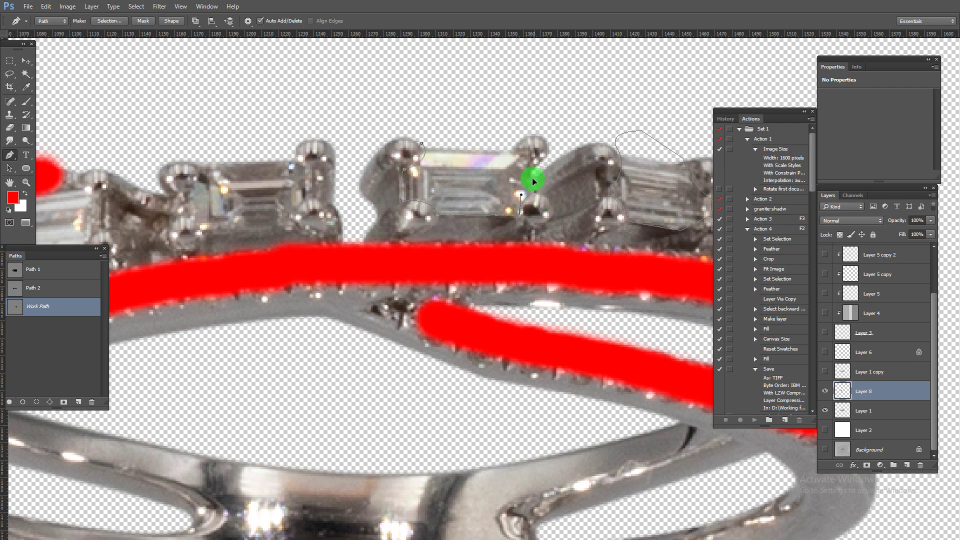
drag(511, 151, 513, 139)
click(445, 125)
click(421, 143)
Step: Outline the baguette stone just left of the centre gap with a closed Pen path
drag(257, 157, 497, 156)
drag(429, 153, 435, 197)
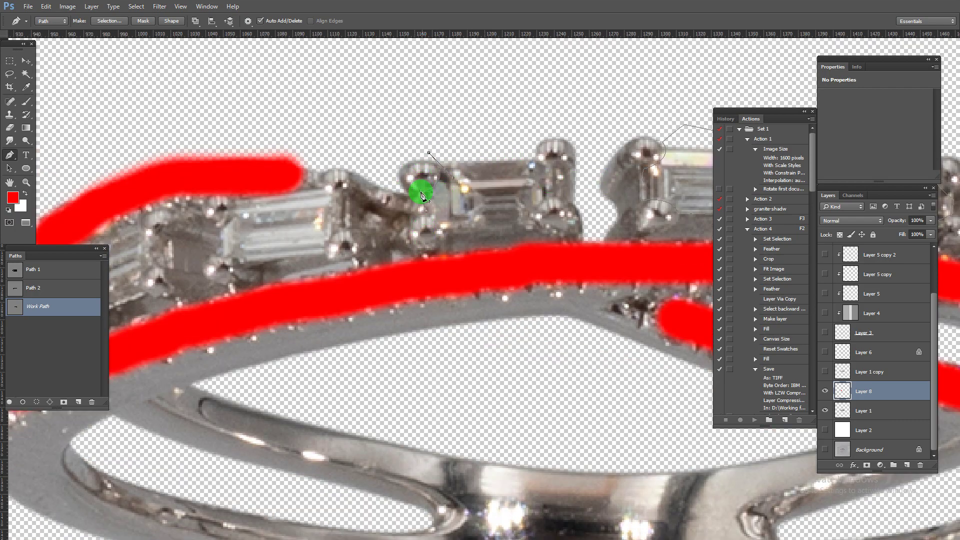
drag(420, 228, 451, 253)
click(521, 236)
drag(577, 208, 586, 220)
drag(587, 166, 522, 151)
click(444, 133)
click(429, 153)
Step: Outline the three remaining baguette stones on the ring's left side with closed Pen paths
drag(462, 149, 574, 148)
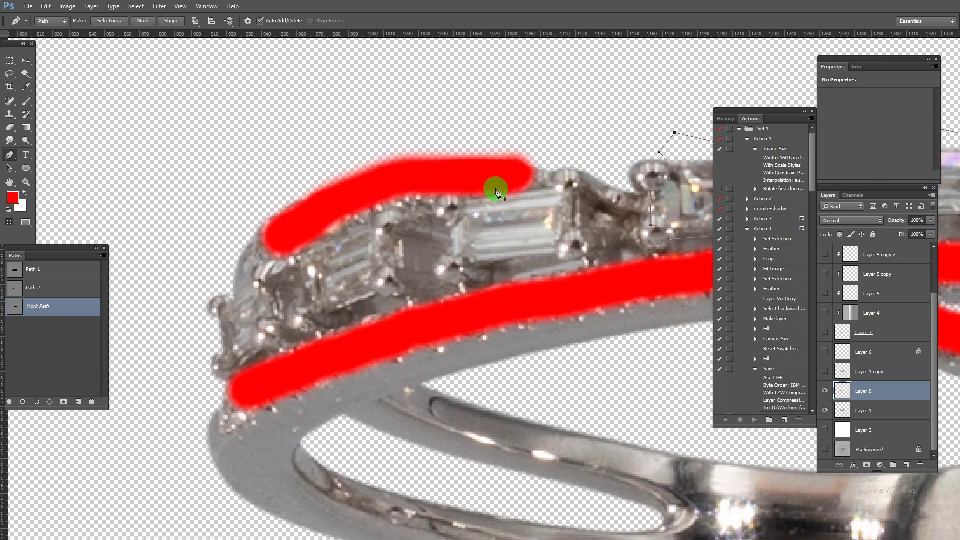
click(568, 187)
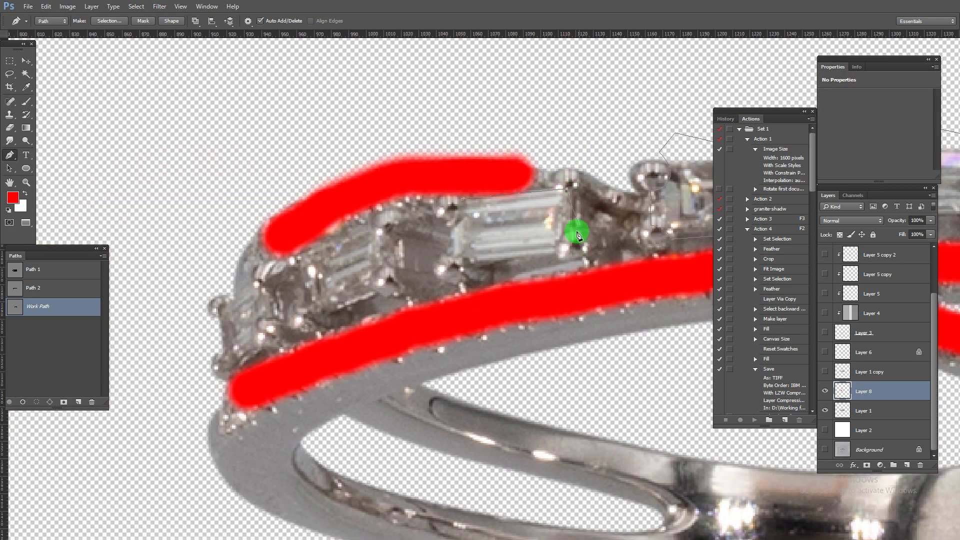
click(579, 195)
drag(512, 253, 456, 257)
drag(300, 275, 310, 305)
click(329, 318)
click(404, 268)
click(401, 237)
drag(255, 285, 259, 359)
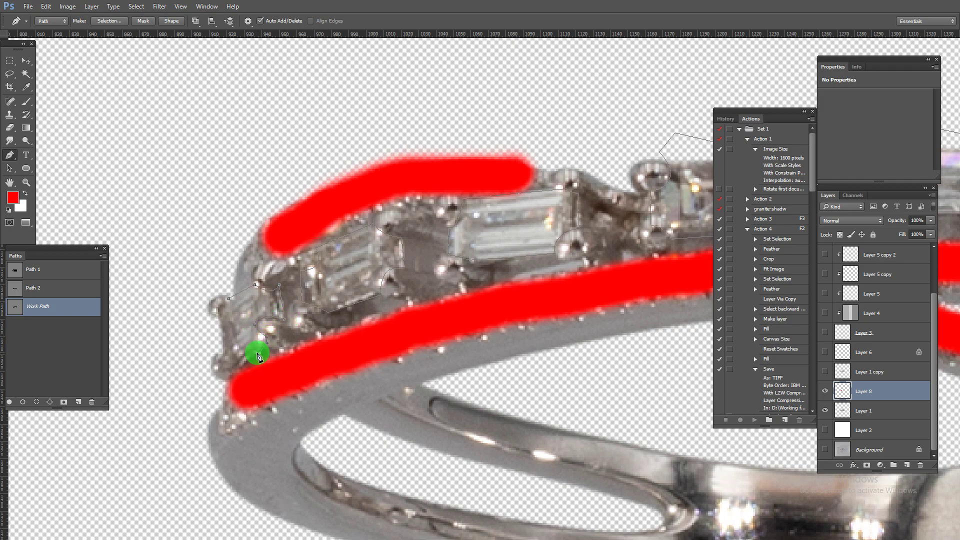
drag(194, 368, 212, 326)
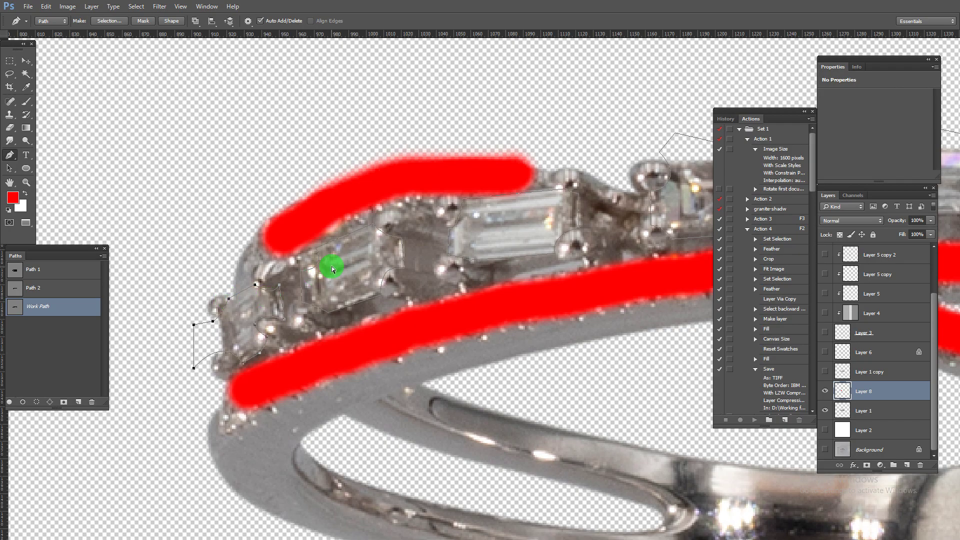
Step: Select the outlined stones plus Layer 8's painted area, hide Layer 8, and copy the selection from Layer 1 to a new layer
key(ctrl+Return)
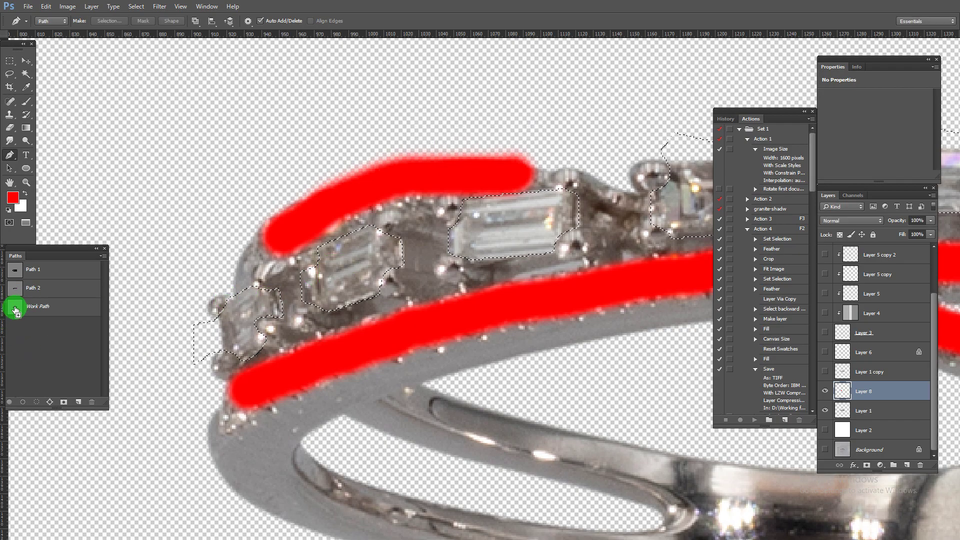
click(826, 391)
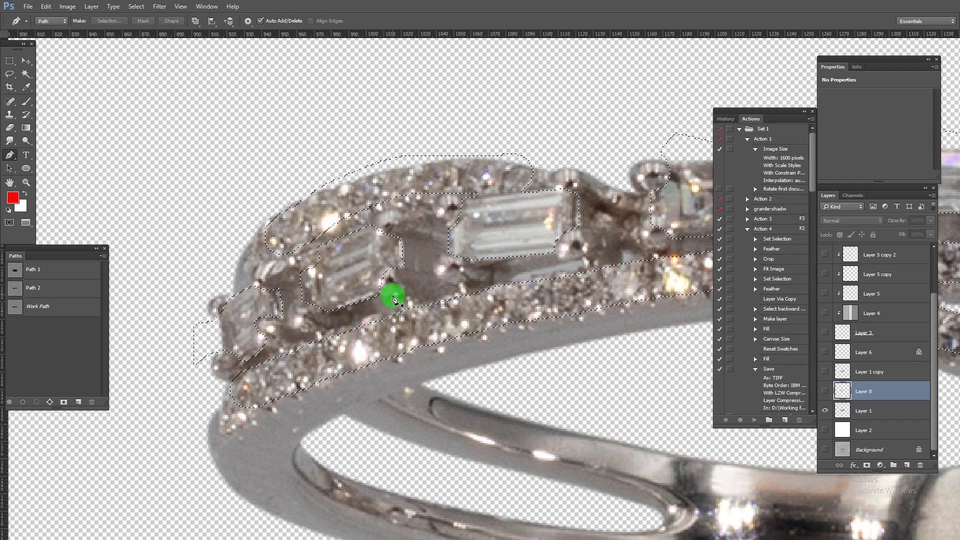
scroll(465, 294, down, 5)
drag(621, 226, 335, 172)
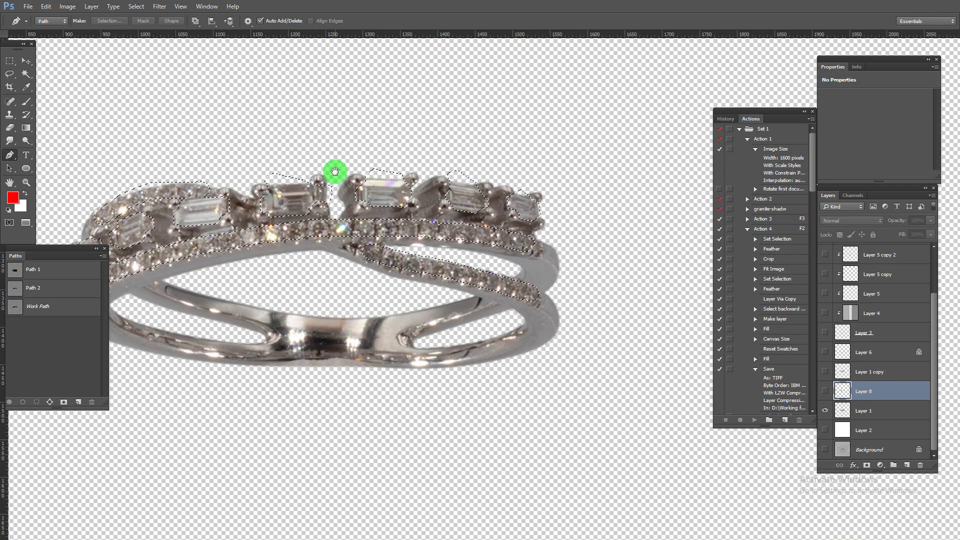
click(860, 414)
key(ctrl+j)
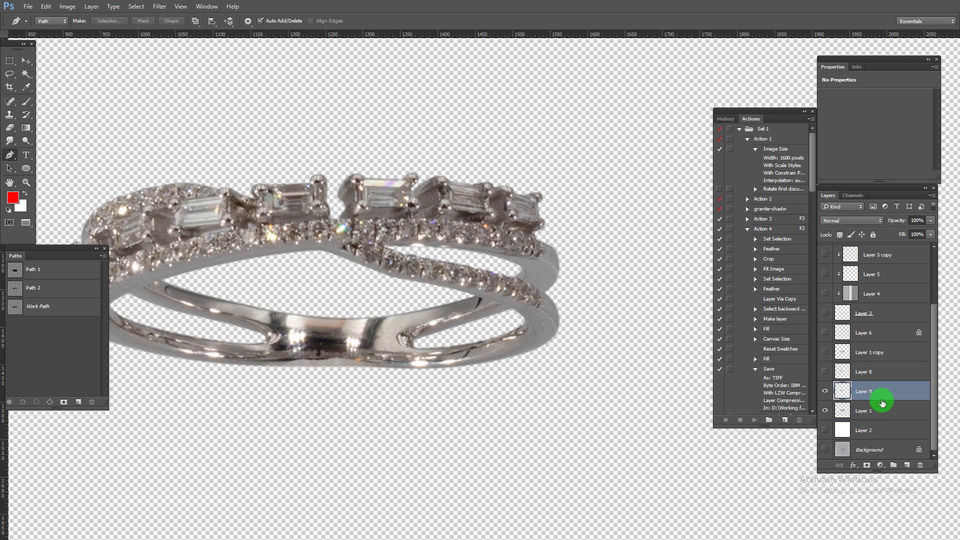
Step: Bring the stone layer to the top and show the retouched layers over white Layer 2, with Layer 1 hidden
key(ctrl+shift+bracketright)
drag(826, 428, 825, 330)
scroll(836, 336, down, 3)
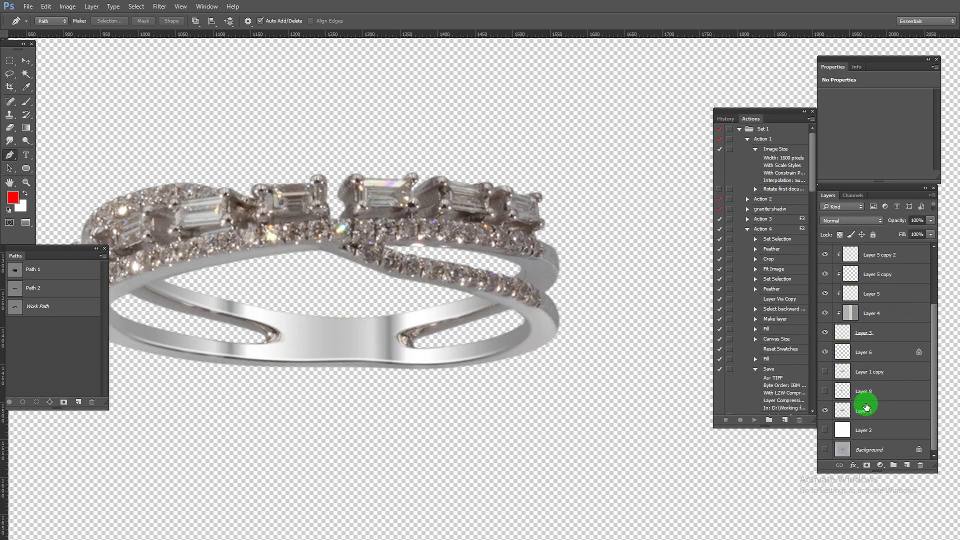
click(832, 372)
click(830, 429)
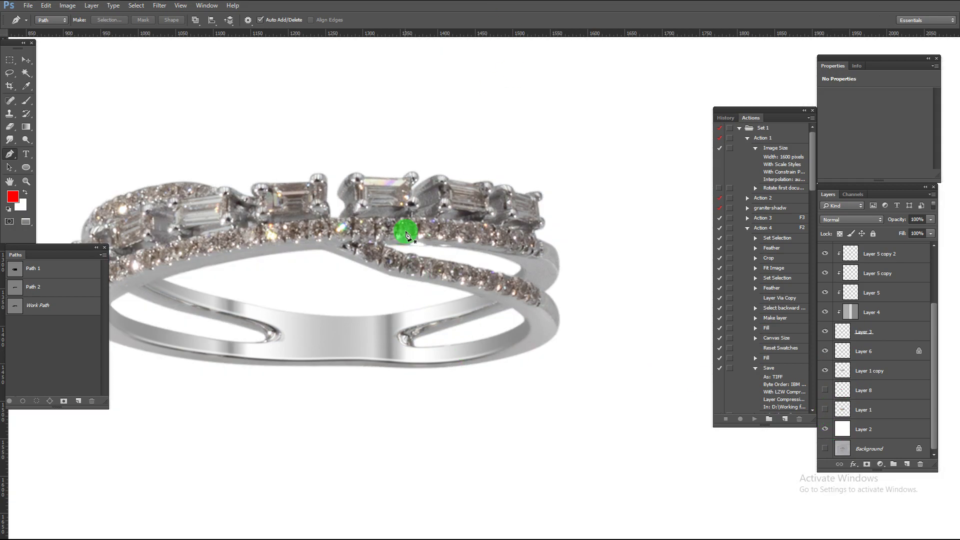
Step: Switch to windowed view and arrange _MG_3916.tif beside the finished reference ring so the stones can be compared
drag(959, 188, 135, 173)
key(f)
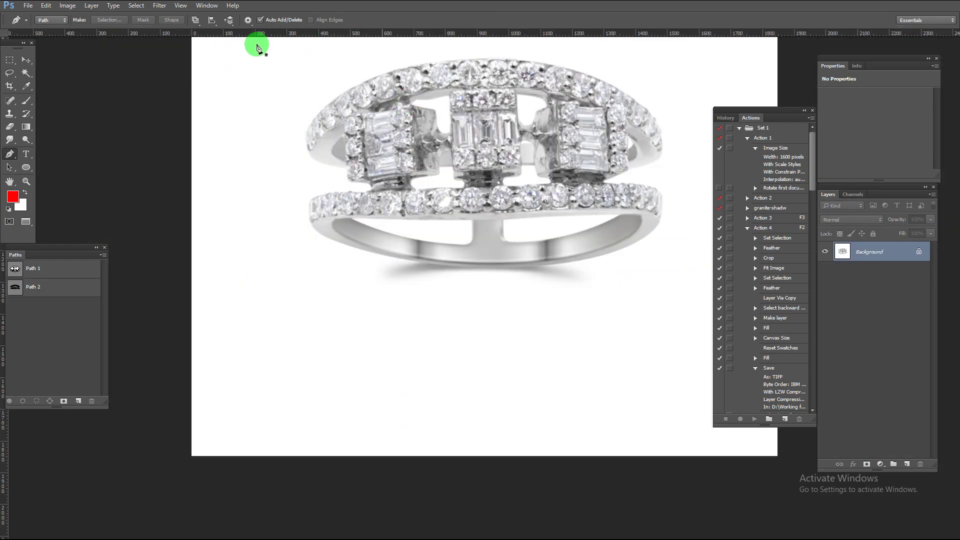
key(f)
key(f)
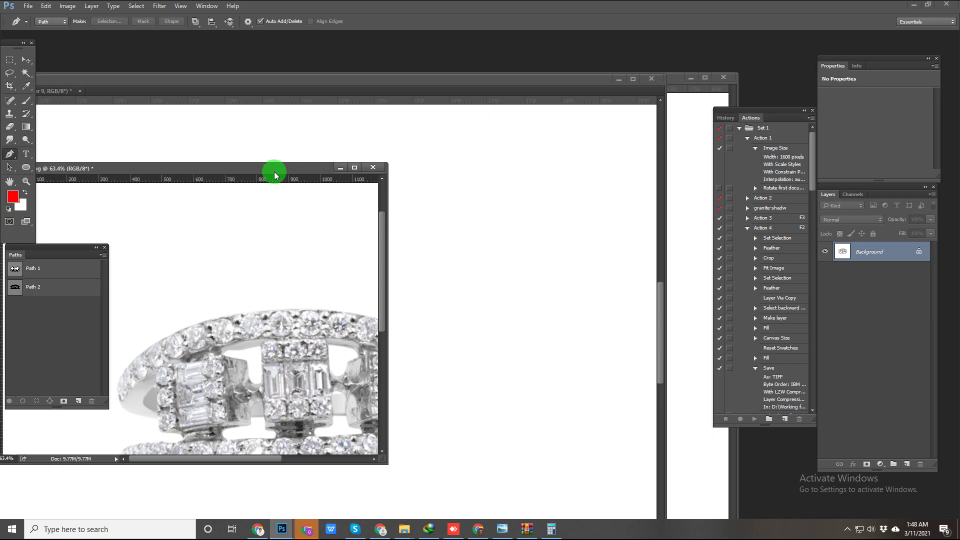
drag(274, 172, 242, 139)
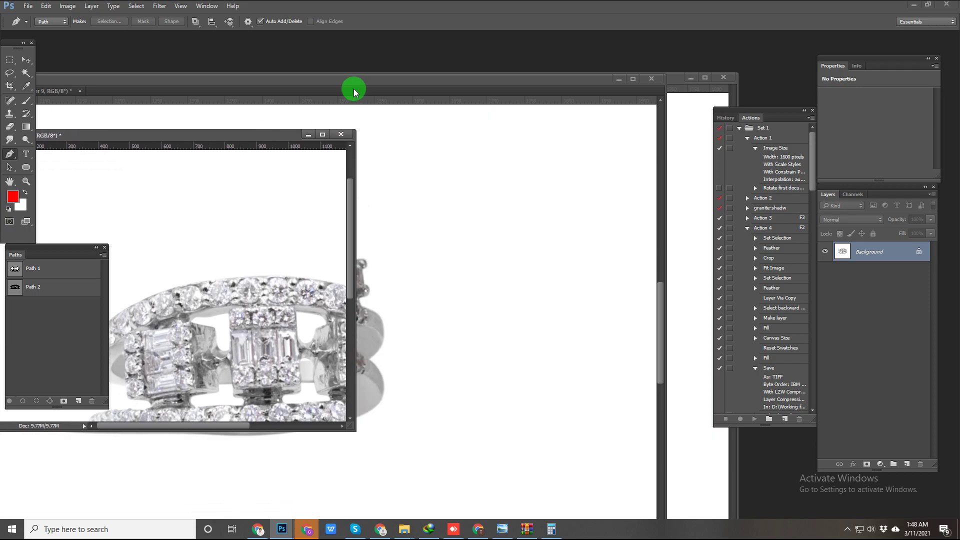
drag(259, 85, 696, 103)
click(208, 268)
drag(220, 311, 159, 212)
click(620, 365)
drag(459, 307, 238, 269)
Step: Open the Camera Raw filter on Layer 9, try the stone-feedback preset, and apply the white stone preset instead
click(163, 6)
click(192, 64)
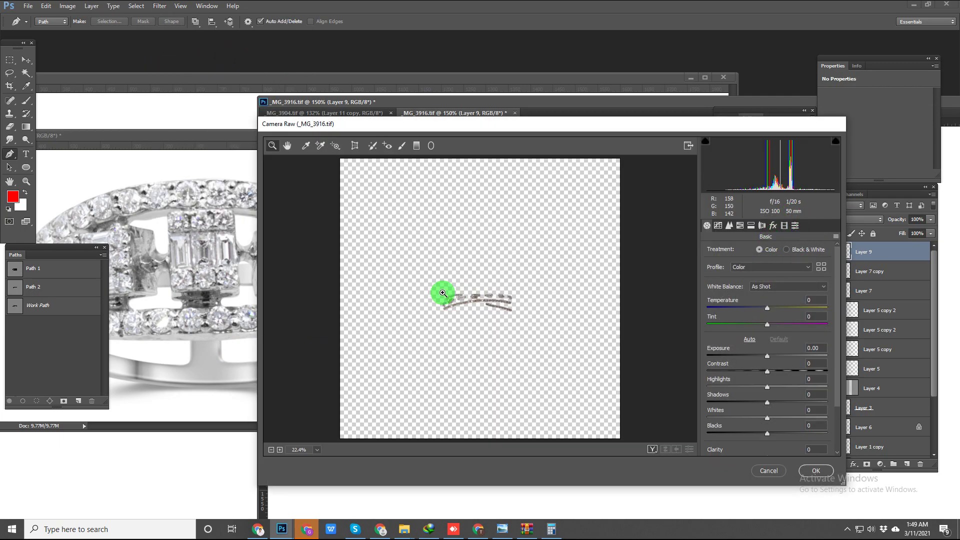
drag(443, 293, 541, 320)
drag(493, 208, 561, 287)
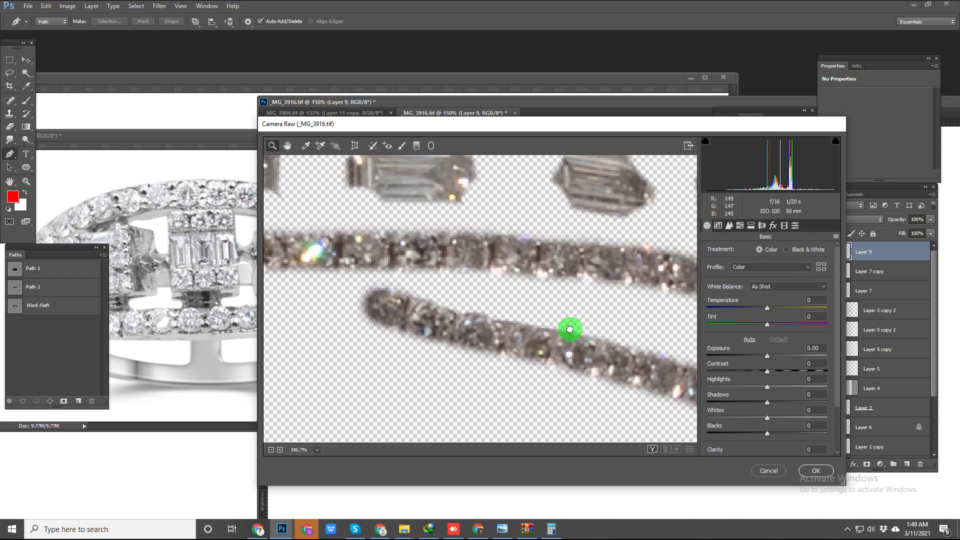
click(795, 225)
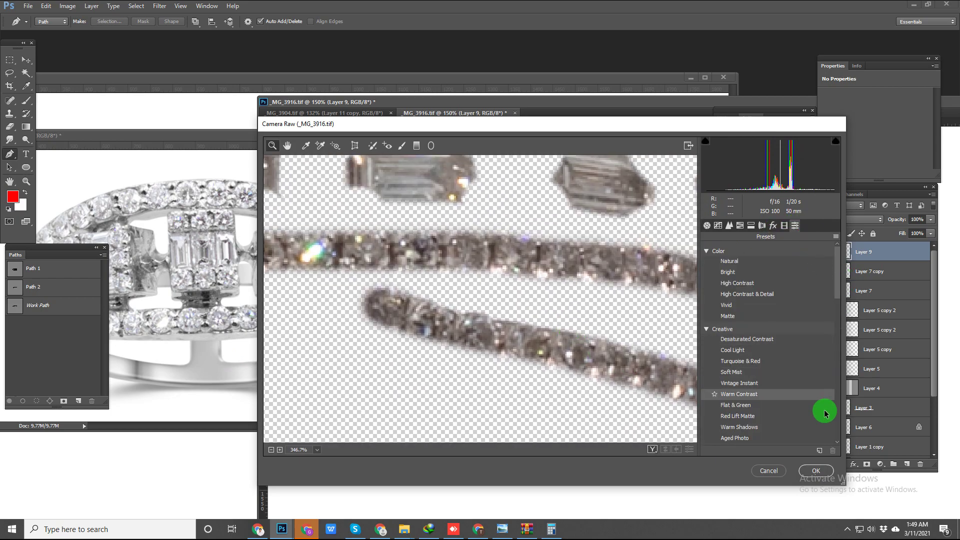
drag(836, 295, 840, 441)
click(757, 423)
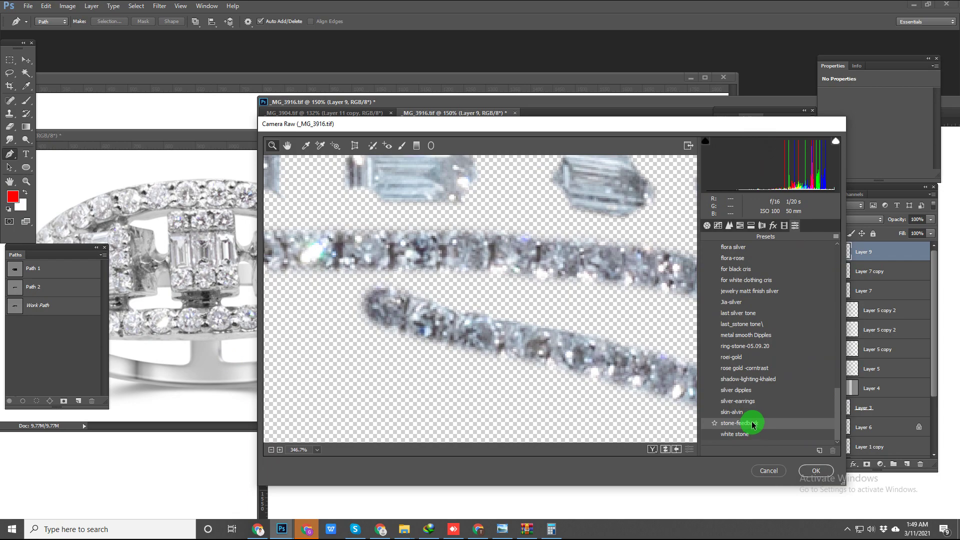
click(749, 435)
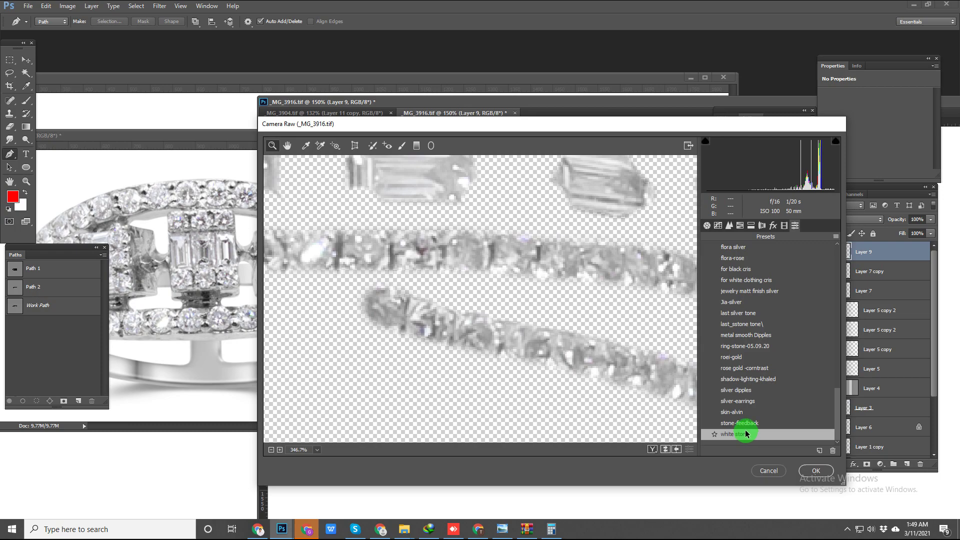
Step: Set the stones' temperature to -5, vibrance to +46 and saturation to +30 in the Basic adjustments
click(707, 226)
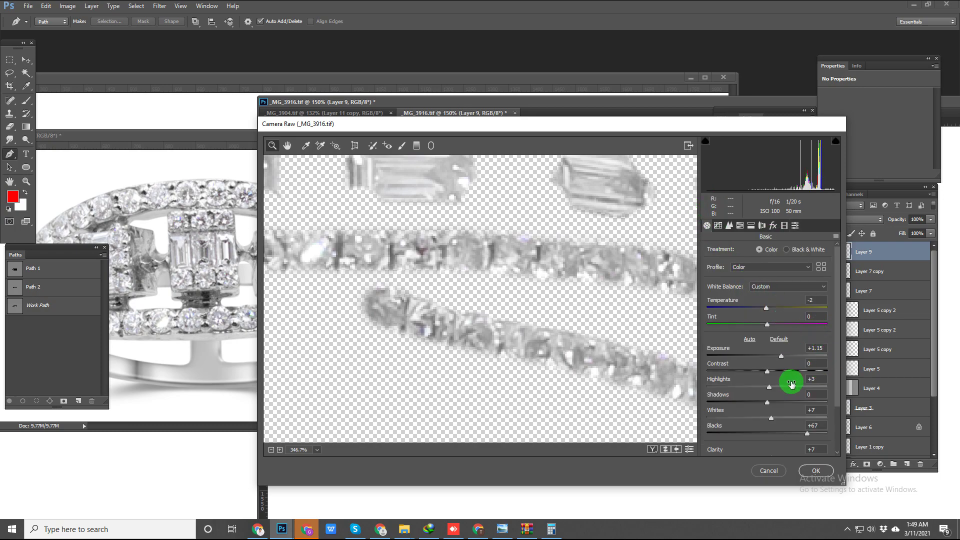
click(817, 300)
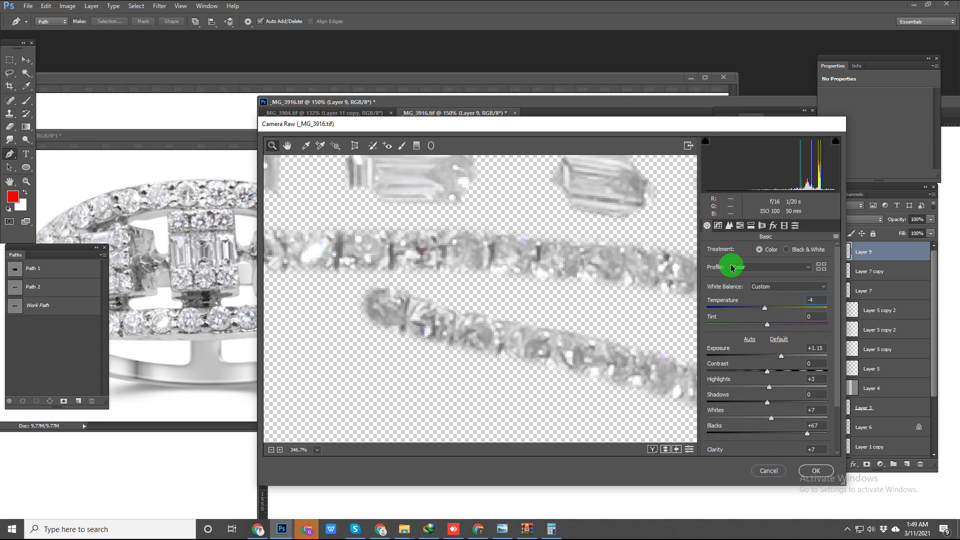
click(816, 299)
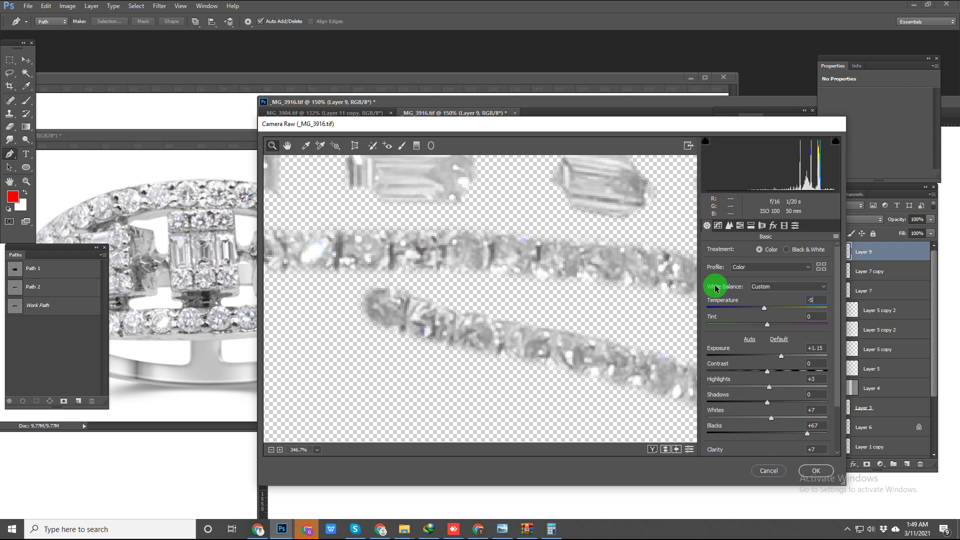
scroll(794, 423, down, 3)
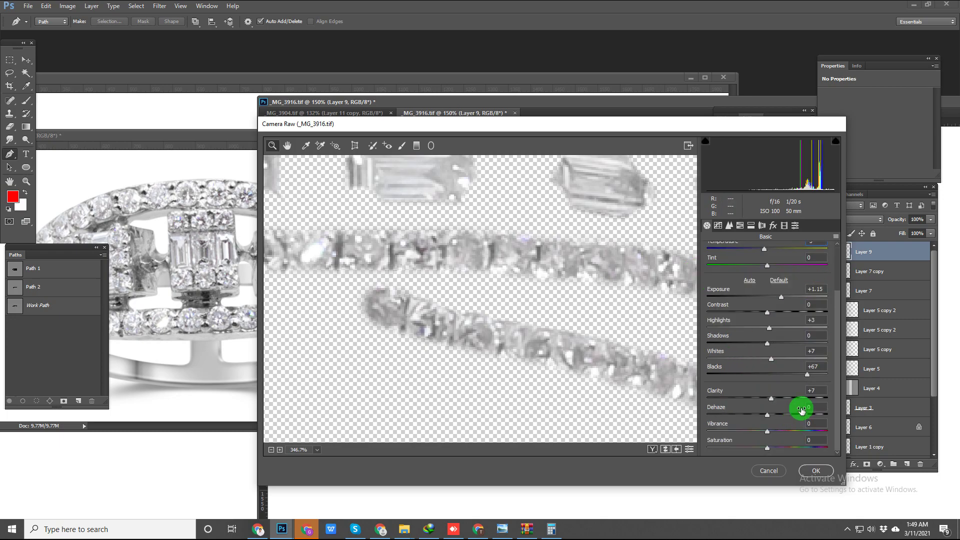
drag(767, 431, 789, 431)
mouse_move(768, 447)
mouse_down()
mouse_move(804, 445)
mouse_move(786, 449)
mouse_up()
Step: Set the HSL saturation of the blues to +32 and of the purples to -36
click(740, 226)
click(742, 250)
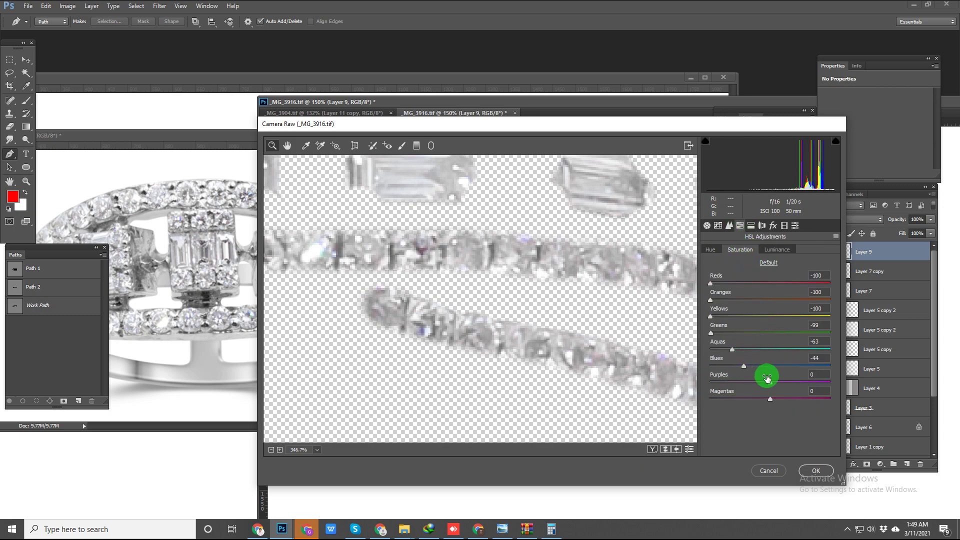
drag(746, 367, 733, 383)
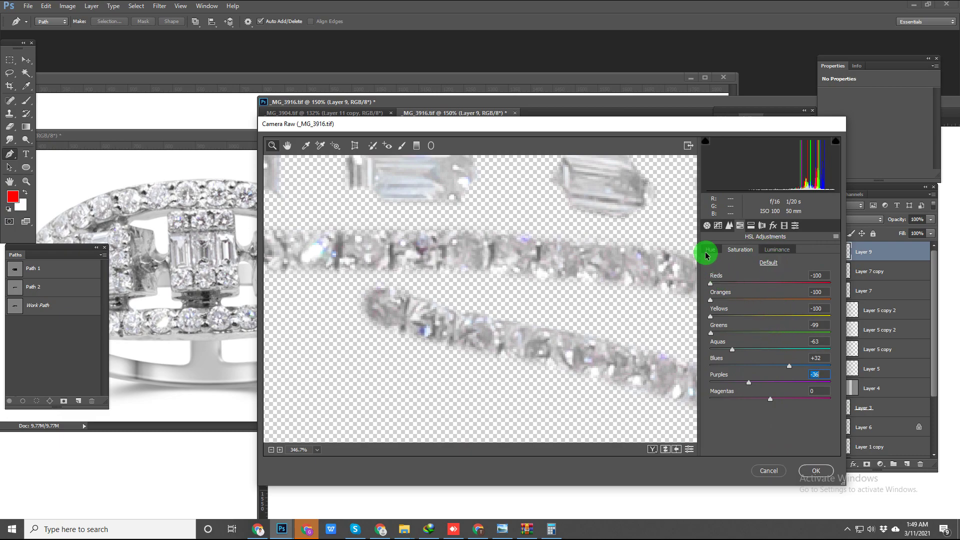
Step: Raise the stones' clarity to +25 in the Basic adjustments and apply the Camera Raw filter to Layer 9
click(708, 225)
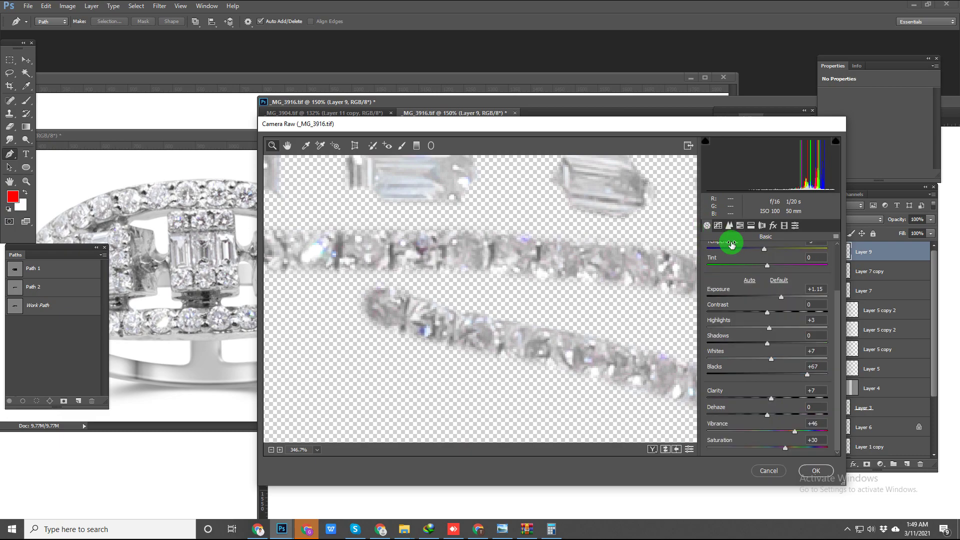
click(730, 226)
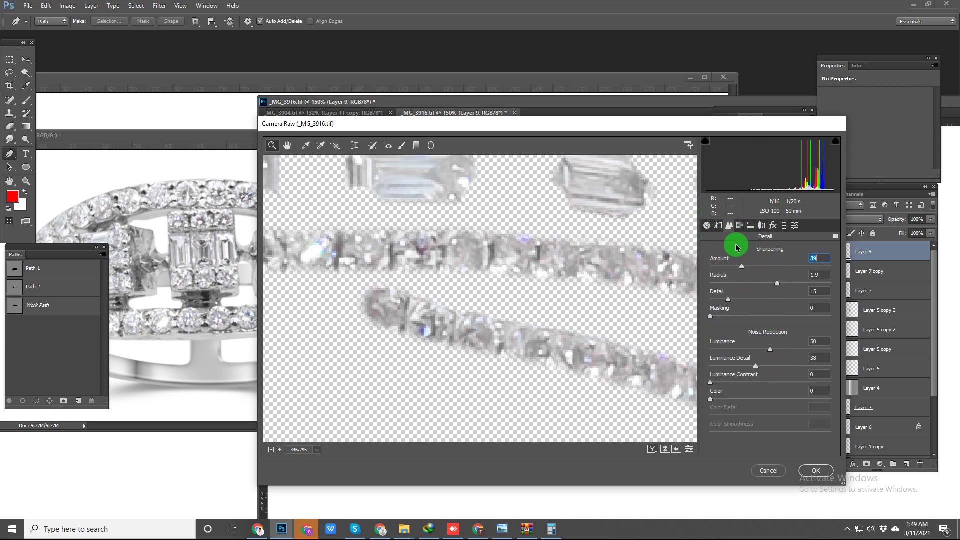
click(708, 225)
drag(772, 401, 783, 401)
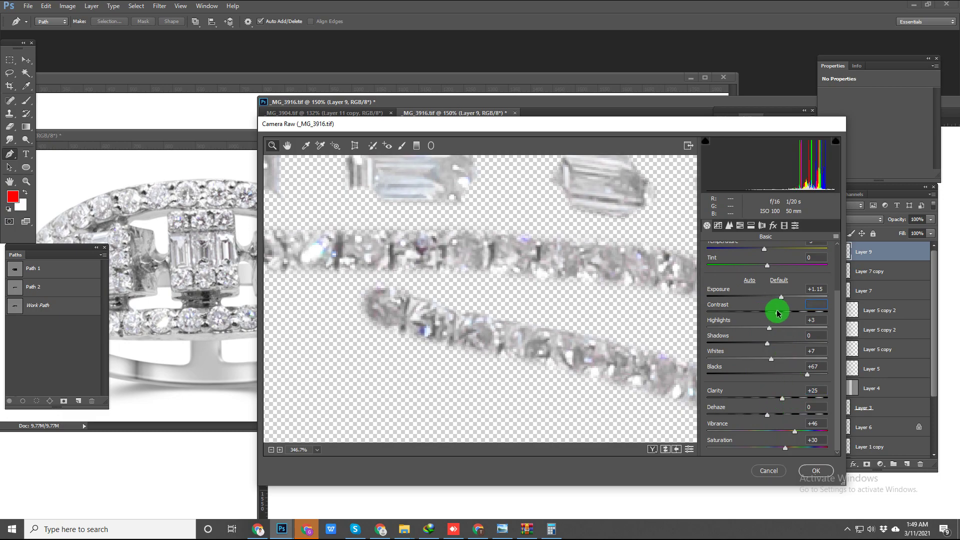
click(816, 470)
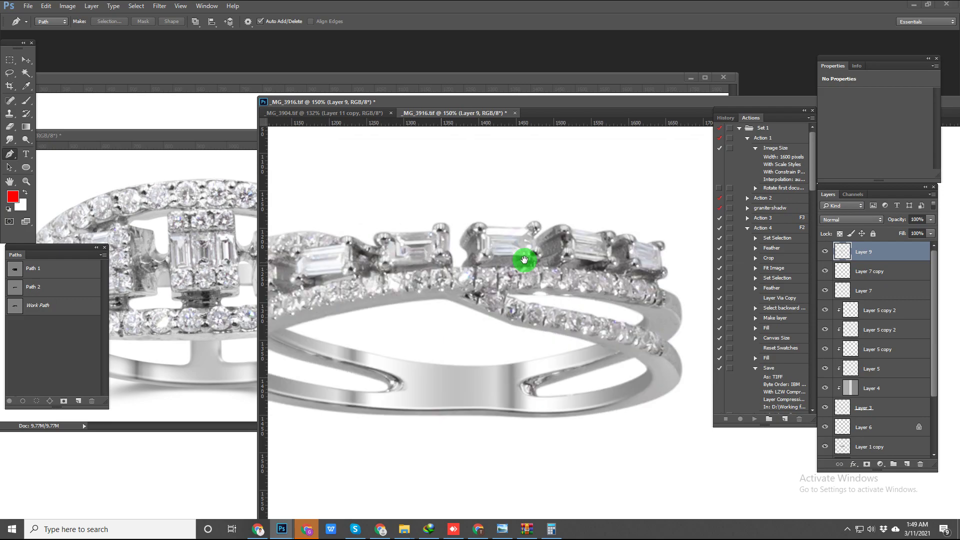
Step: Compare the ring with and without the Camera Raw stones by repeatedly hiding and showing Layer 9
drag(435, 277, 514, 262)
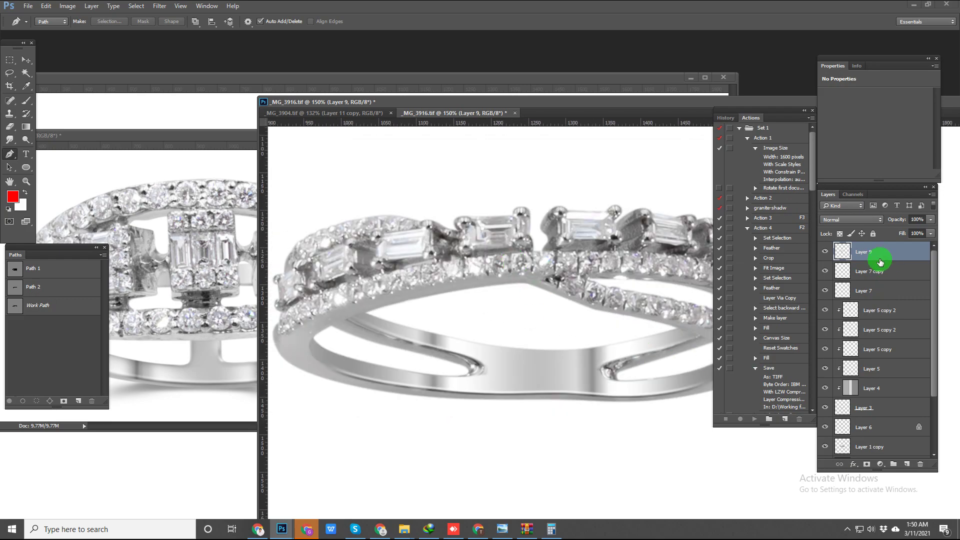
click(826, 252)
click(826, 252)
click(826, 252)
click(826, 252)
click(827, 252)
click(826, 252)
click(826, 252)
click(826, 252)
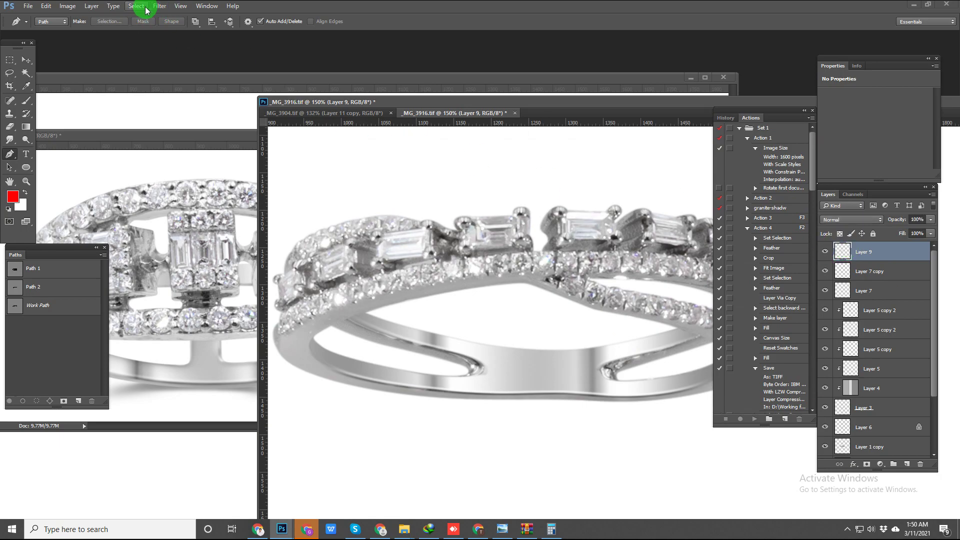
Step: Sharpen Layer 9 with Unsharp Mask at 42% amount and 8.3 pixels radius, and compare the ring with the layer hidden and shown
click(160, 6)
mouse_move(195, 177)
click(325, 220)
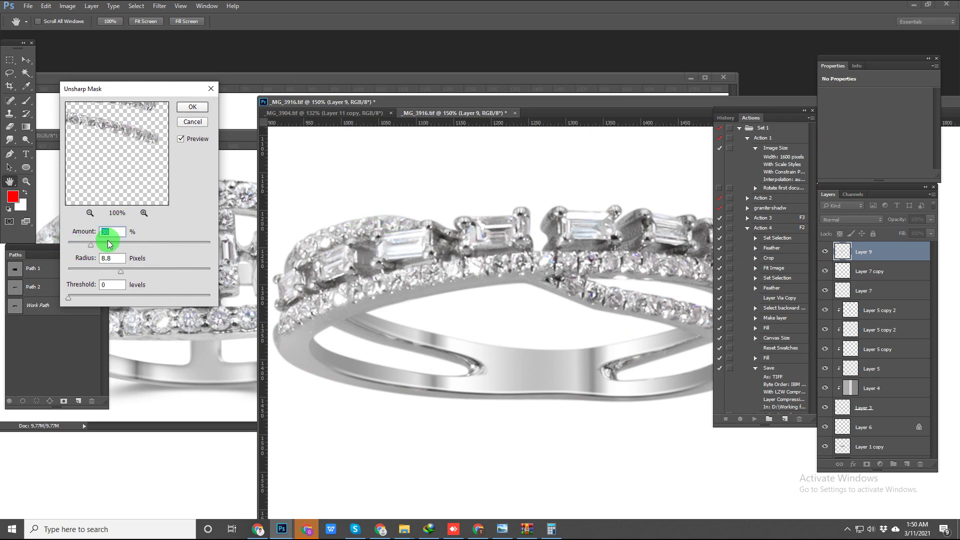
mouse_move(120, 271)
mouse_down()
mouse_move(139, 272)
mouse_move(126, 273)
mouse_up()
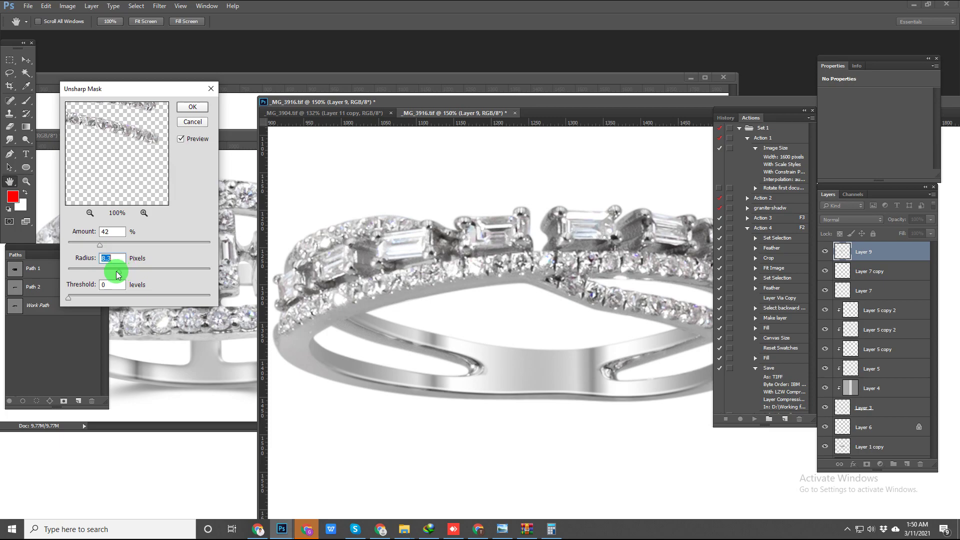
key(Return)
click(826, 254)
click(825, 254)
click(825, 254)
click(826, 254)
drag(568, 246, 529, 251)
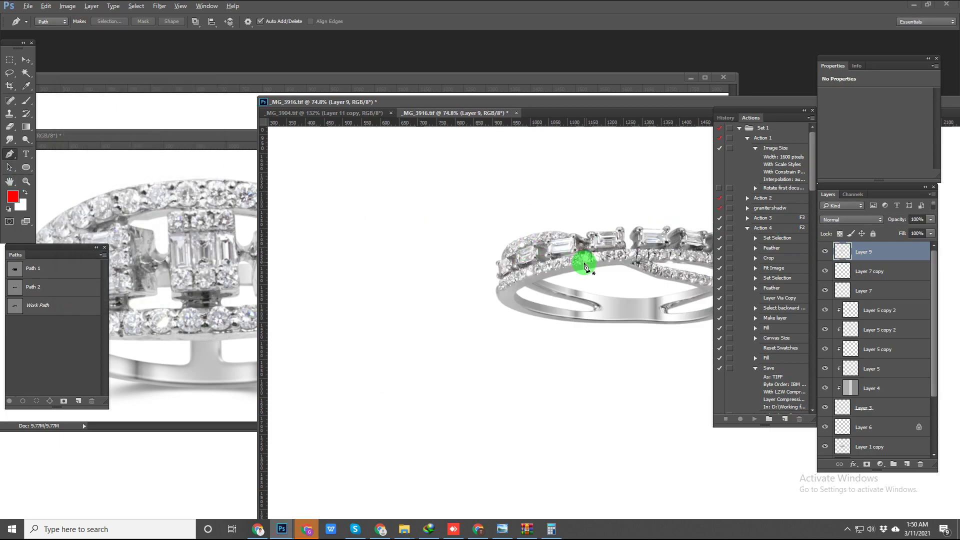
Step: Switch to the crossover ring image _MG_3919.tif and show only Layer 1 copy
key(ctrl+Tab)
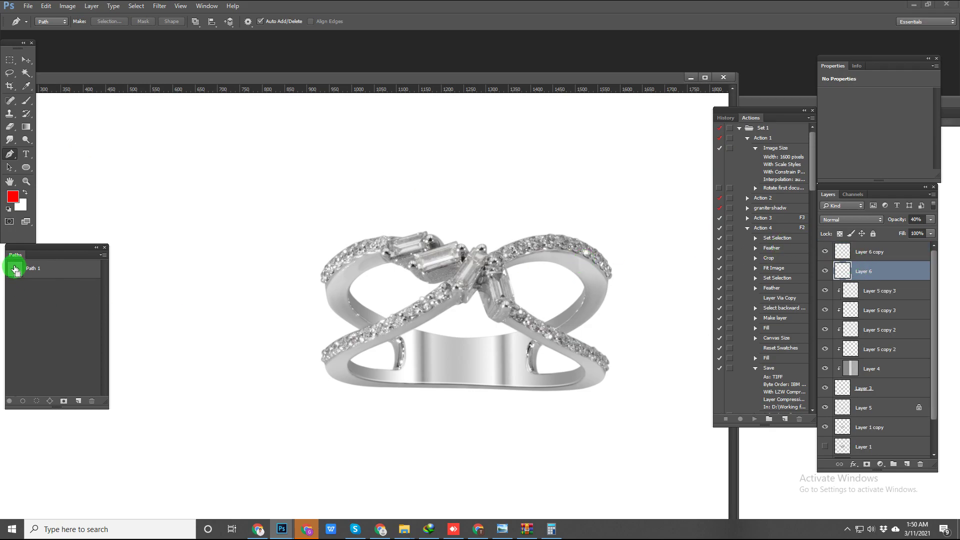
scroll(870, 313, down, 2)
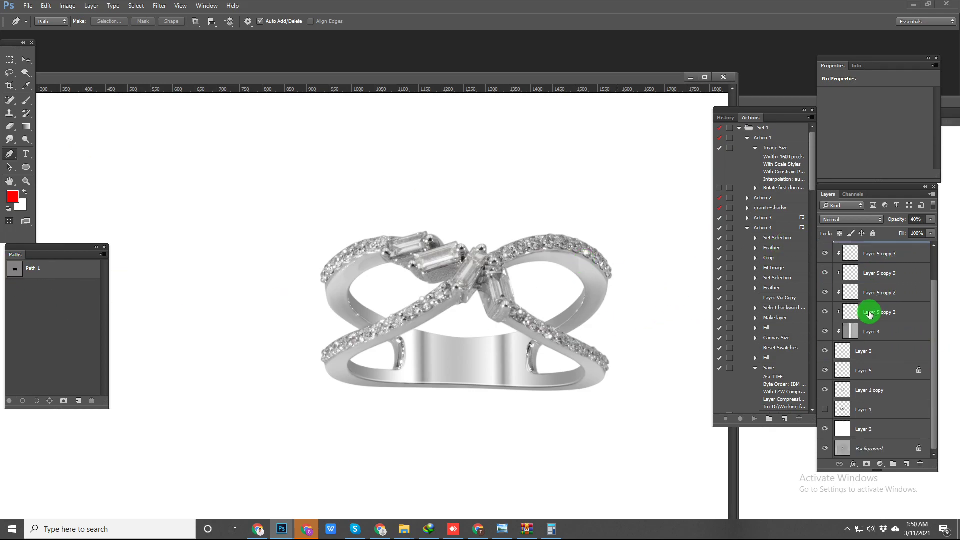
click(857, 390)
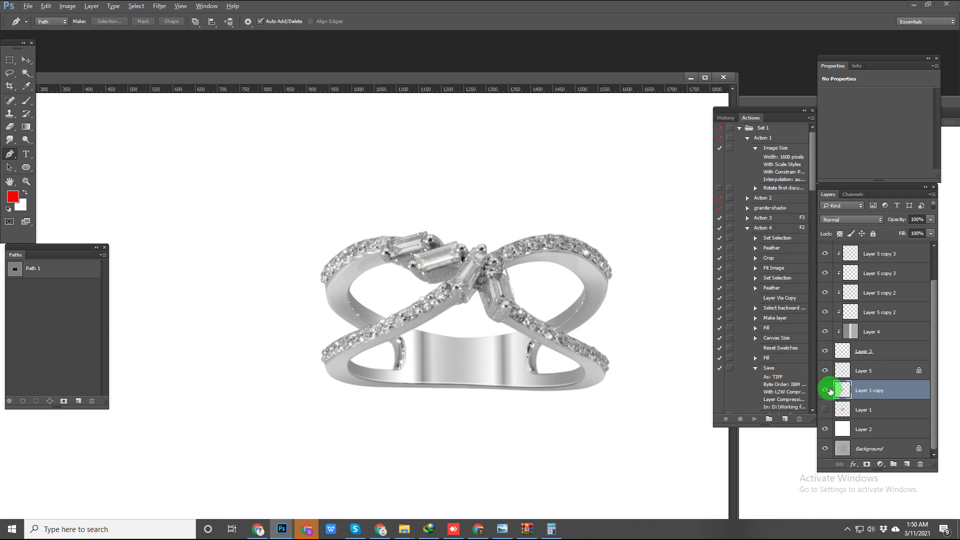
alt+click(825, 389)
ctrl+click(446, 321)
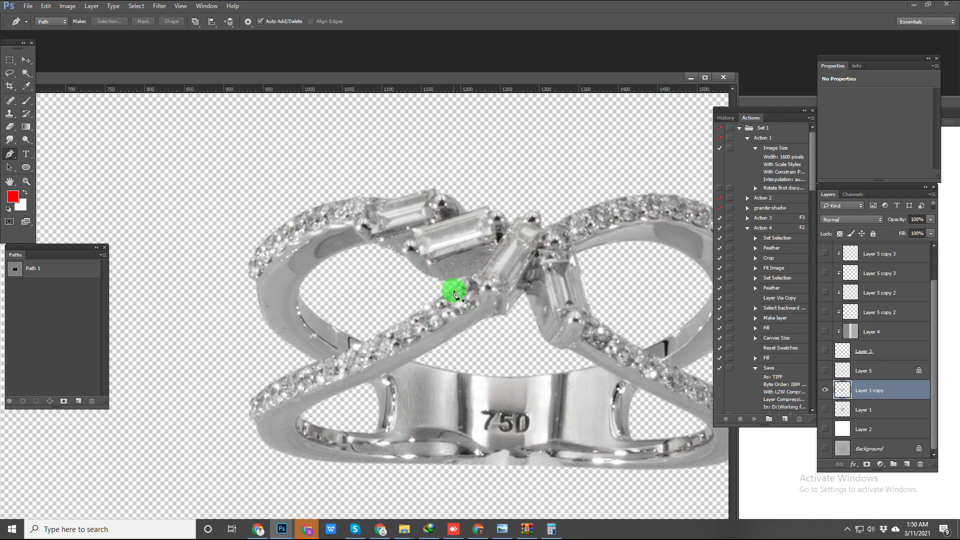
Step: On a new layer above Layer 1 copy, paint red over the small round stones along all the crossing bands with a 30 px brush
key(b)
key(ctrl+shift+alt+n)
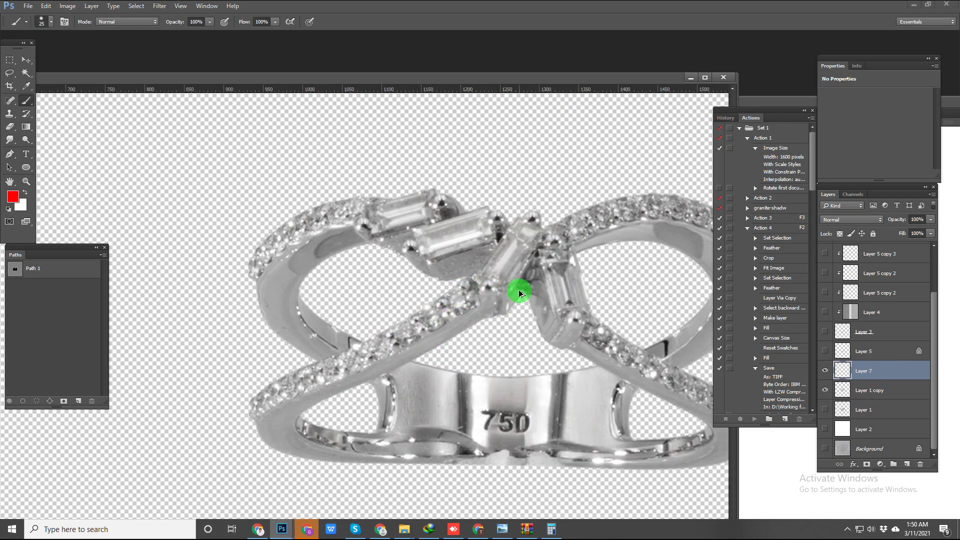
mouse_move(462, 293)
mouse_down()
mouse_move(433, 309)
mouse_move(452, 307)
mouse_move(410, 331)
mouse_move(242, 406)
mouse_up()
key(ctrl+z)
key(bracketright)
key(bracketleft)
mouse_move(349, 210)
mouse_down()
mouse_move(283, 231)
mouse_move(228, 272)
mouse_up()
mouse_move(572, 249)
mouse_down()
mouse_move(328, 220)
mouse_move(338, 199)
mouse_move(369, 184)
mouse_move(445, 178)
mouse_move(479, 195)
mouse_move(510, 231)
mouse_up()
drag(360, 305, 518, 398)
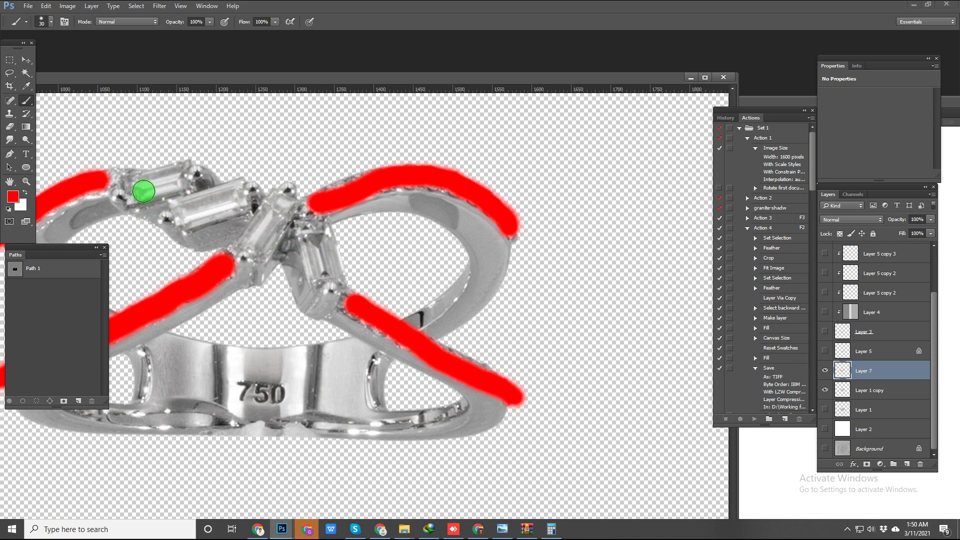
Step: Cover the first three baguette stones at the ring's centre with red paint, reducing the brush to 15 px
mouse_move(138, 195)
mouse_down()
mouse_move(171, 189)
mouse_move(169, 163)
mouse_move(145, 163)
mouse_move(131, 183)
mouse_move(150, 178)
mouse_move(163, 190)
mouse_move(131, 183)
mouse_up()
key([)
key([)
key([)
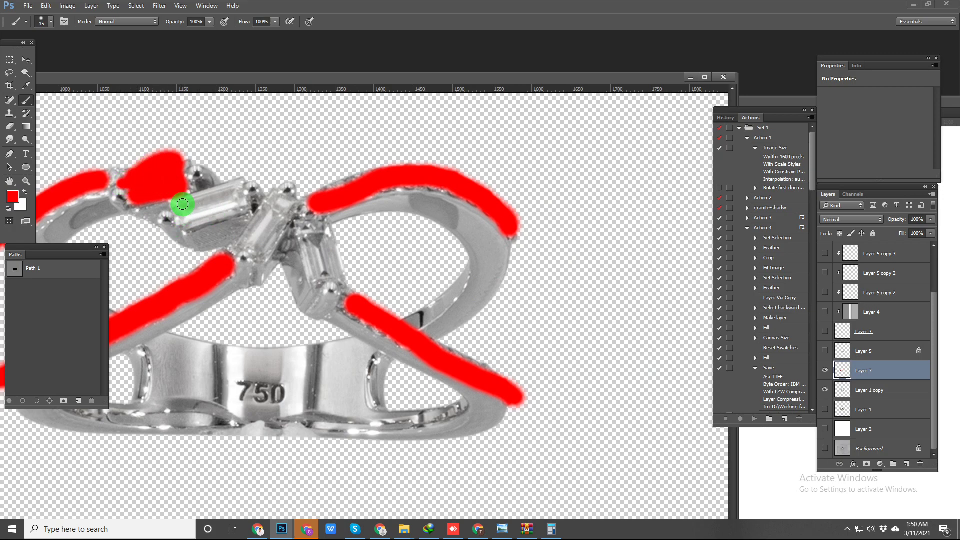
drag(184, 228, 234, 218)
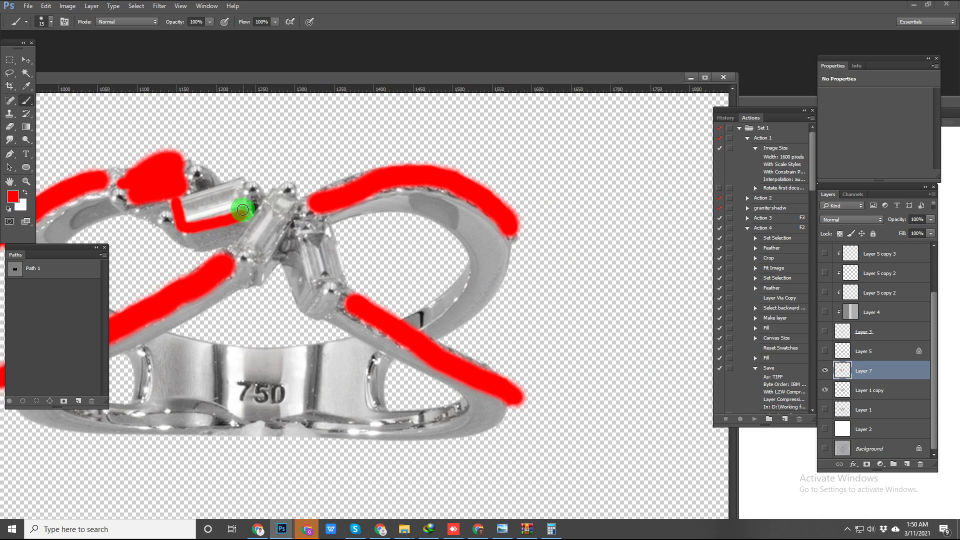
key(ctrl+z)
mouse_move(182, 228)
mouse_down()
mouse_move(240, 212)
mouse_move(247, 177)
mouse_move(178, 200)
mouse_move(234, 193)
mouse_move(185, 207)
mouse_move(244, 203)
mouse_up()
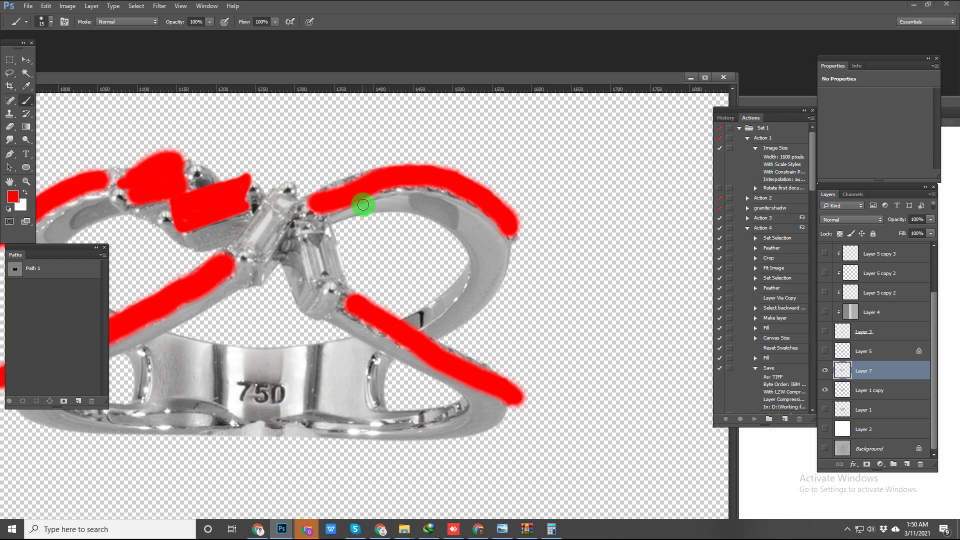
drag(241, 245, 286, 199)
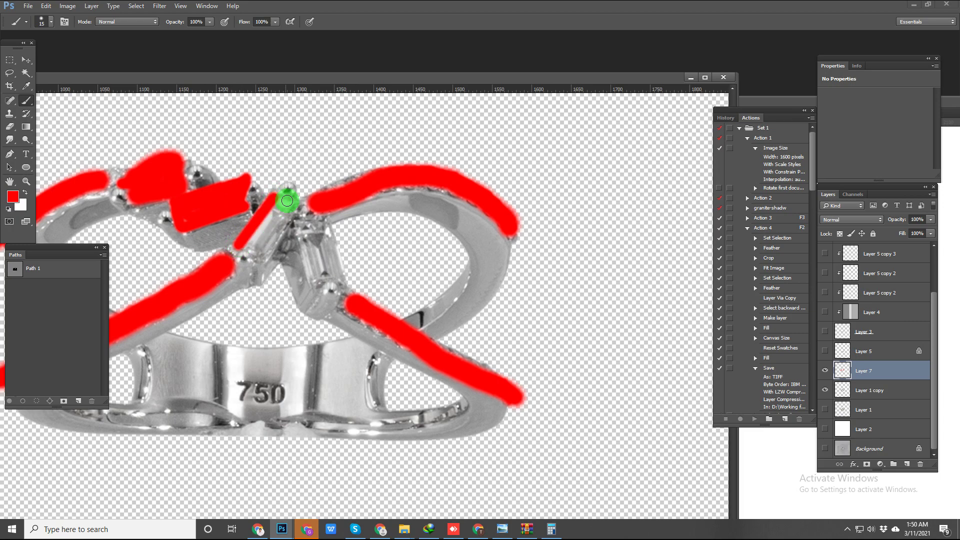
drag(269, 255, 295, 204)
drag(252, 240, 289, 196)
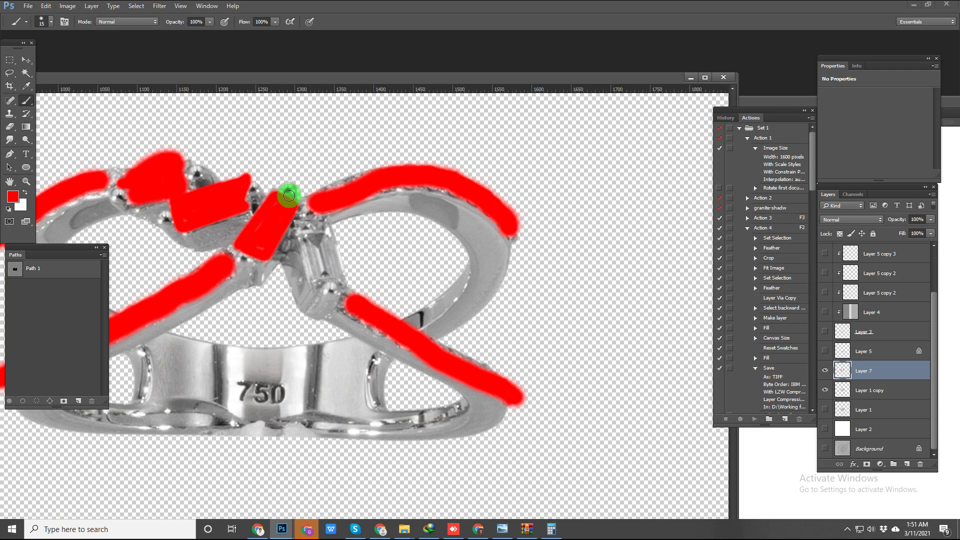
Step: Trim the red paint off the metal prongs around the third baguette stone with a 25 px eraser
key(e)
key(bracketleft)
key(bracketleft)
key(bracketleft)
key(bracketleft)
key(bracketleft)
key(bracketleft)
key(bracketleft)
key(bracketleft)
key(bracketleft)
key(bracketleft)
key(bracketleft)
key(bracketleft)
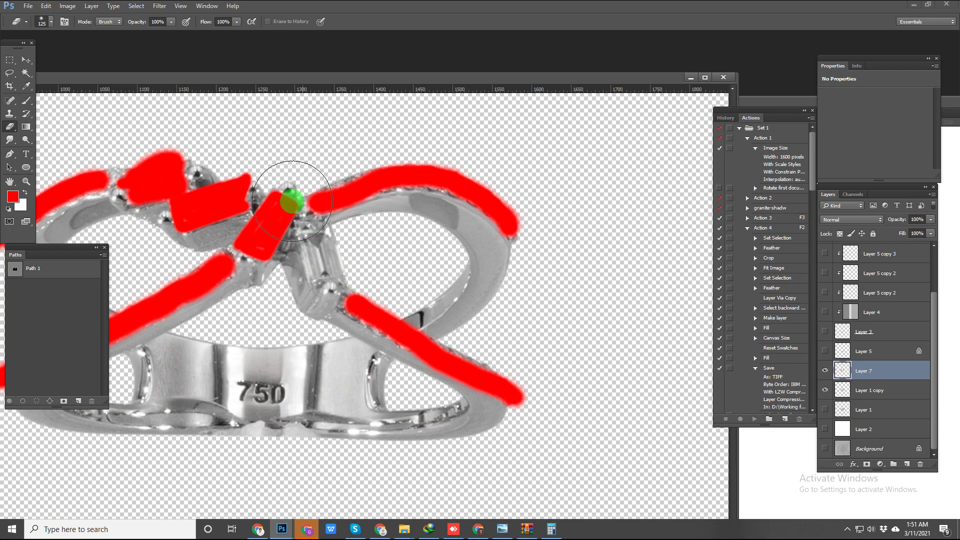
click(288, 192)
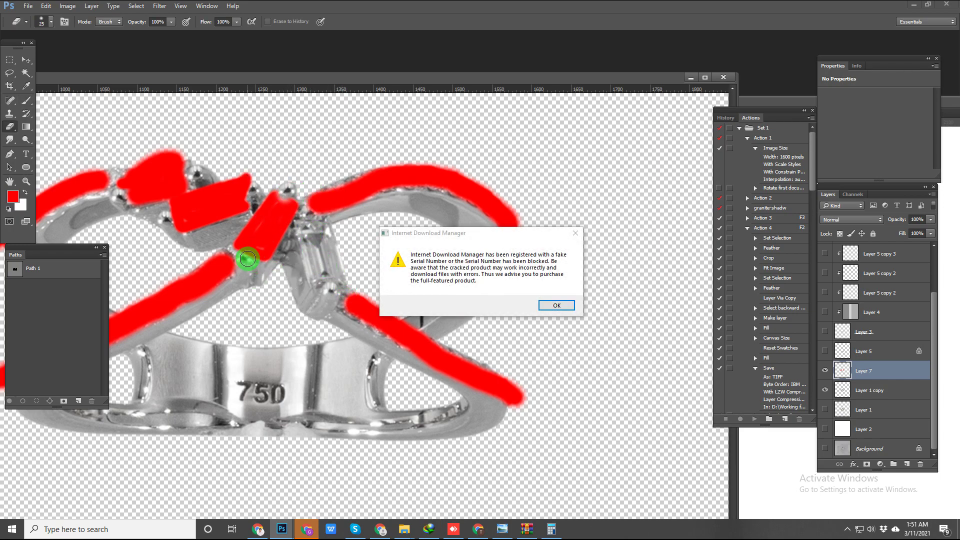
Step: Dismiss the Internet Download Manager pop-ups and paint the fourth baguette stone red with the 15 px brush
click(575, 233)
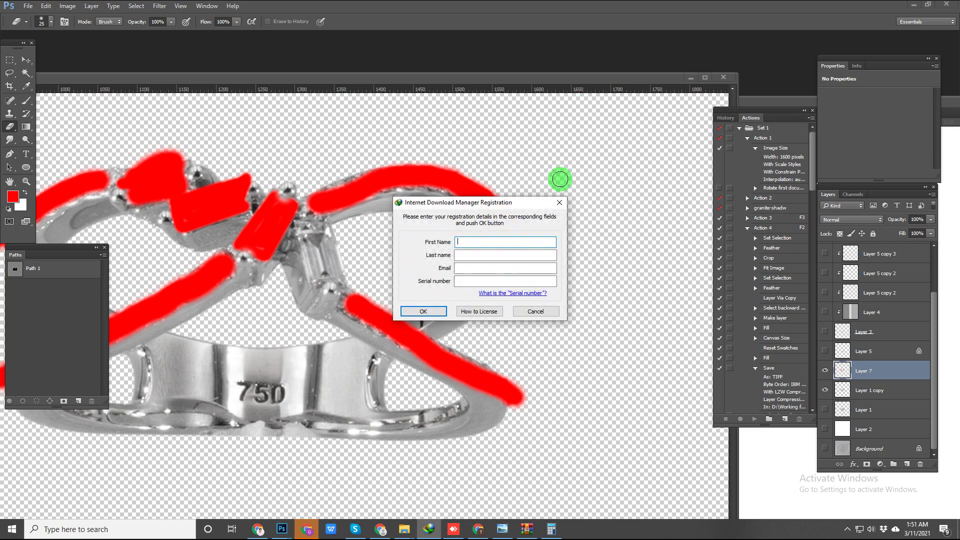
click(559, 206)
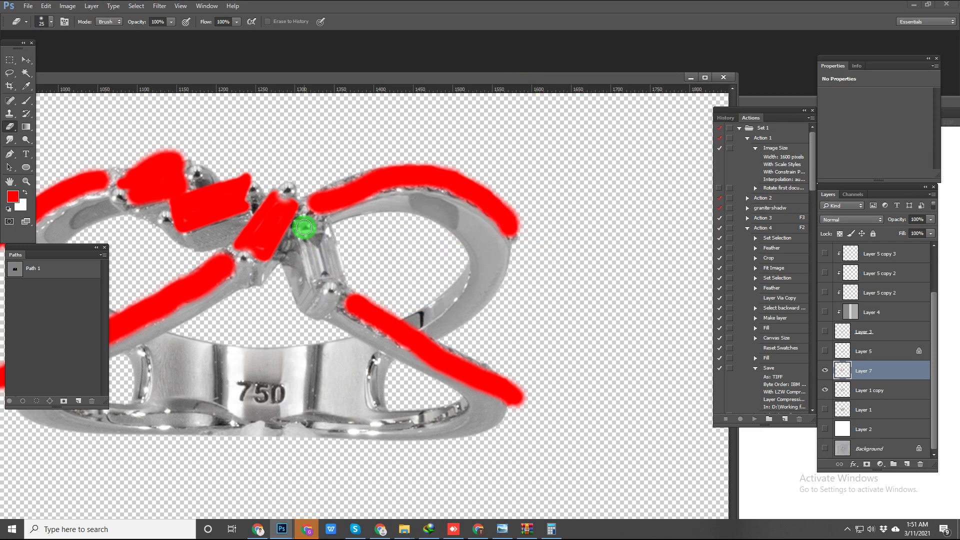
key(b)
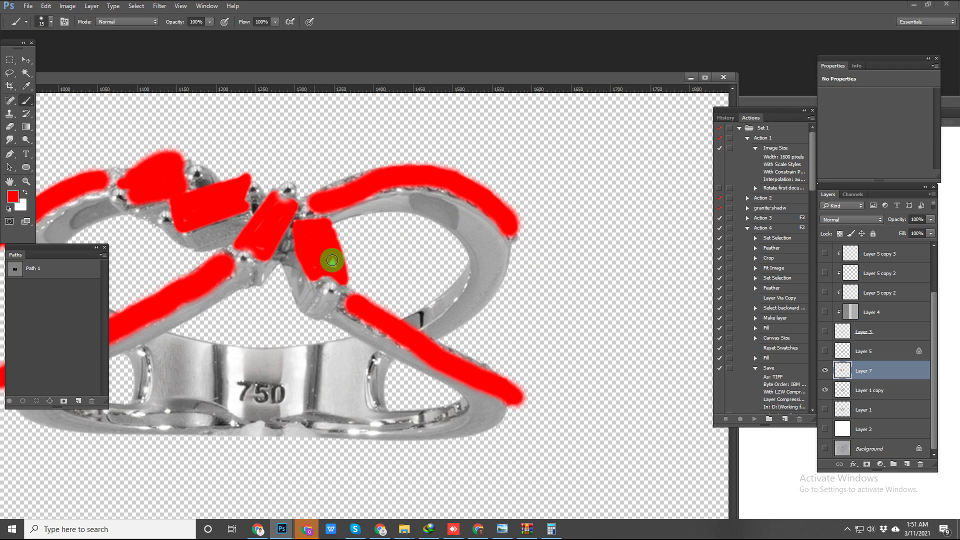
Step: Load the red painted areas of Layer 7 as a selection and hide that layer
key(ctrl+minus)
key(ctrl+minus)
ctrl+click(842, 370)
click(826, 372)
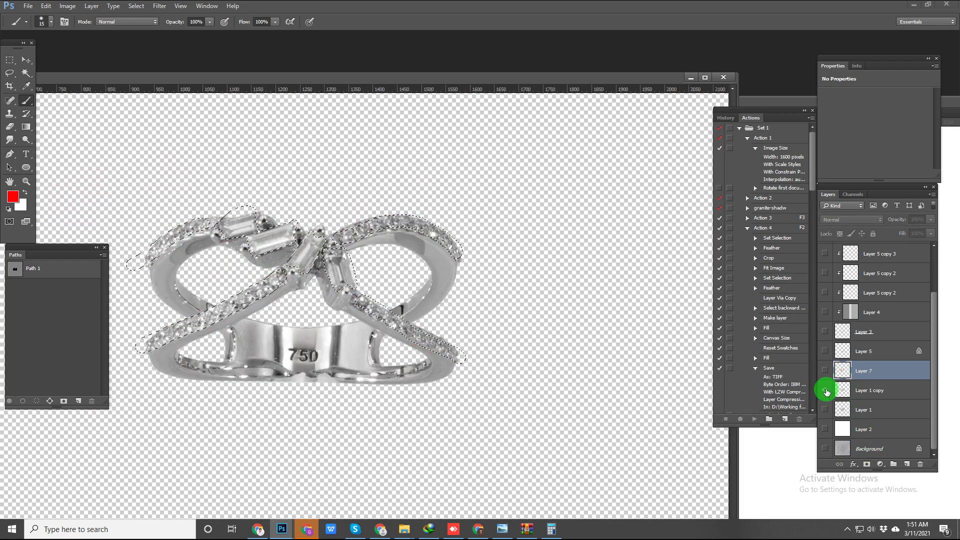
Step: Make all the retouching layers from Layer 5 up to Layer 6 copy visible again
drag(825, 352, 838, 268)
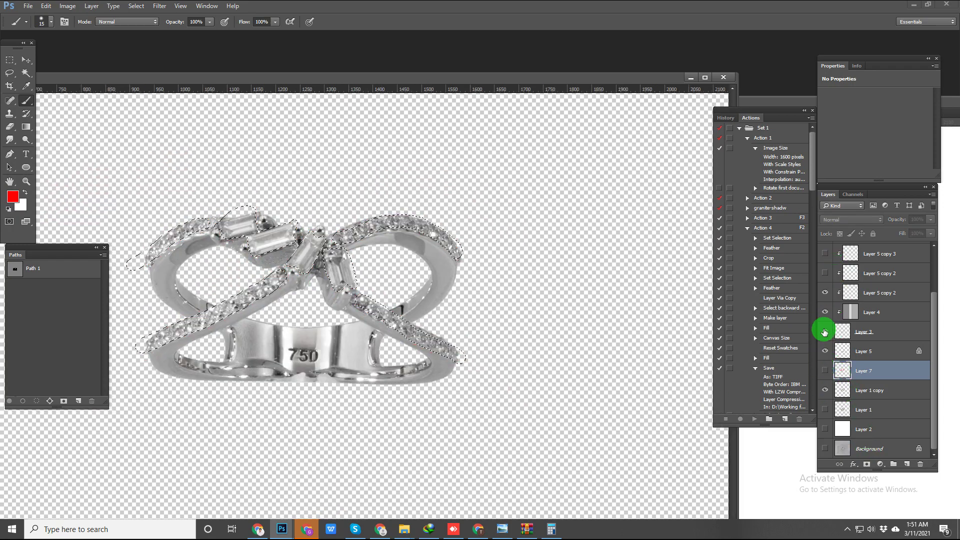
click(825, 332)
scroll(866, 345, up, 3)
drag(825, 310, 825, 251)
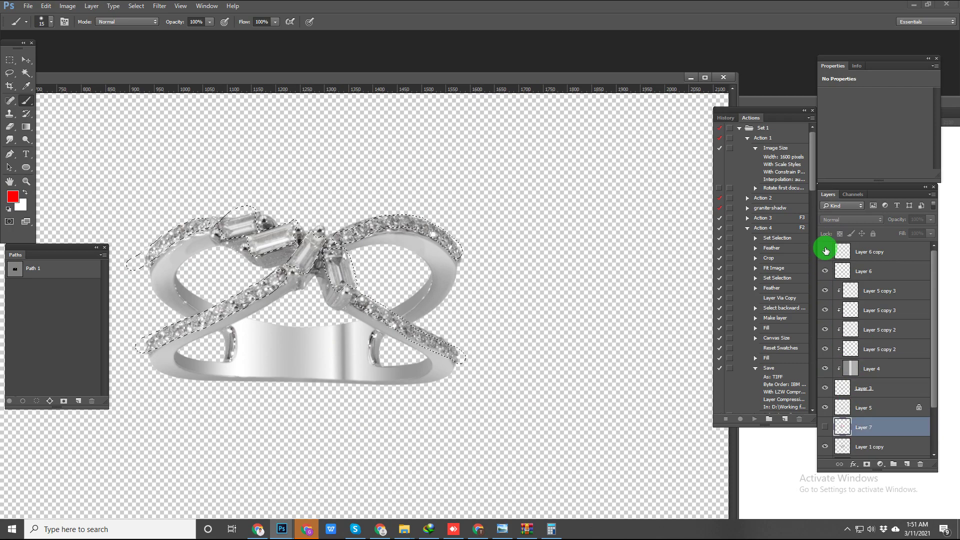
Step: Copy the selected stones from Layer 1 onto a new layer and bring it to the top of the layer stack
scroll(825, 284, down, 3)
scroll(812, 363, down, 1)
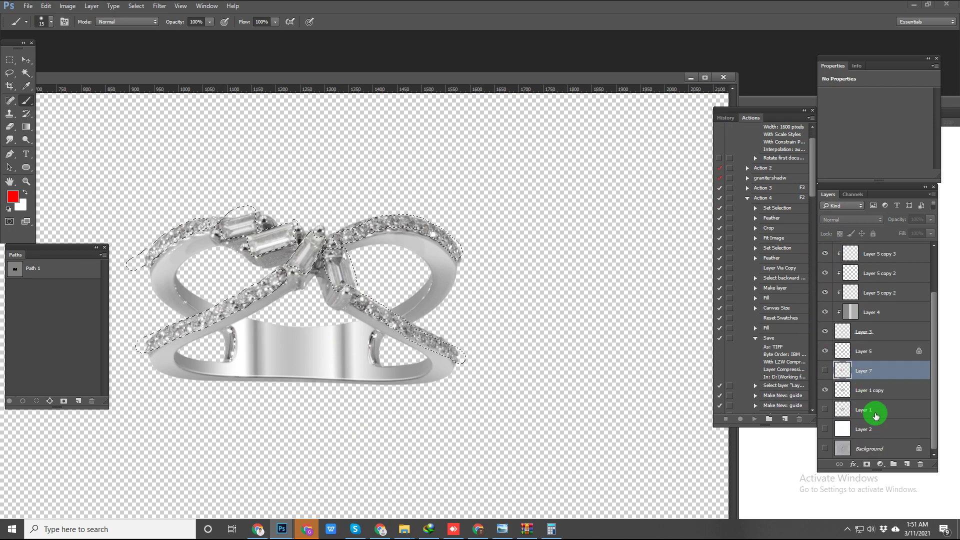
click(825, 370)
click(826, 371)
click(858, 409)
key(ctrl+j)
key(ctrl+shift+bracketright)
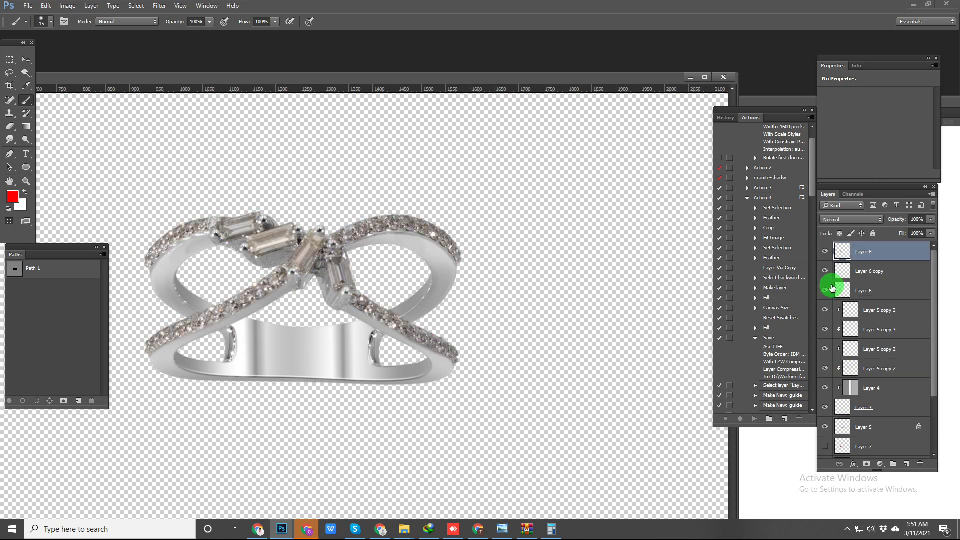
Step: Repeat the last Unsharp Mask on the copied stones in Layer 8 and apply the Camera Raw filter with stored settings
key(ctrl+f)
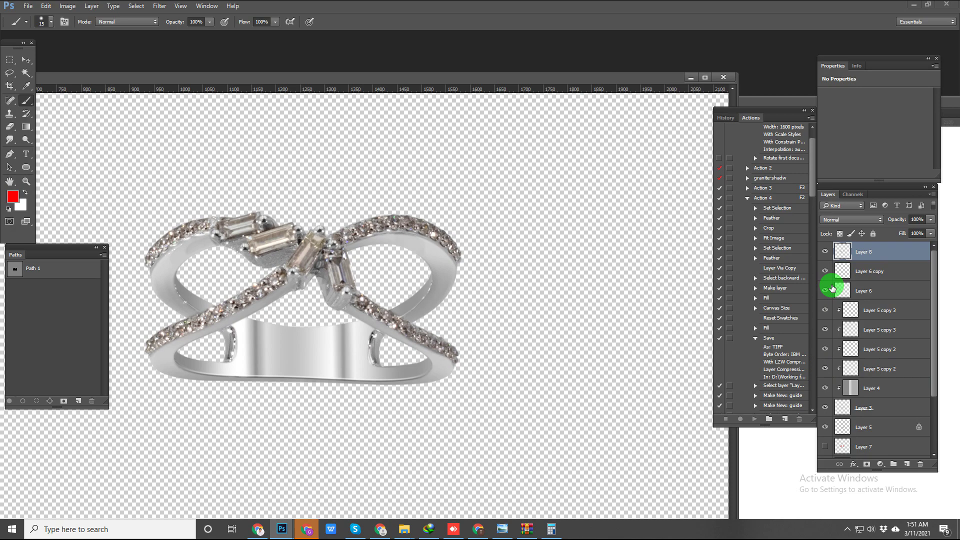
click(160, 6)
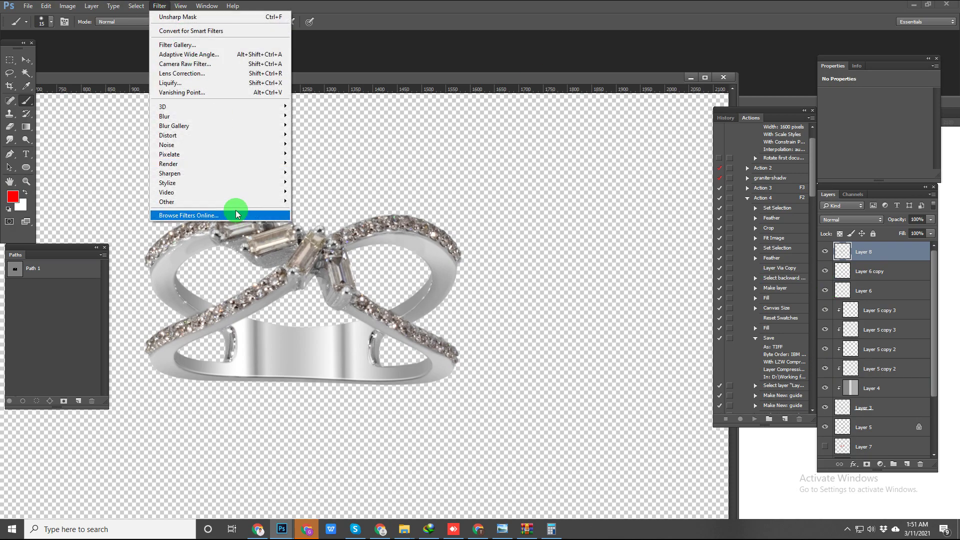
click(205, 64)
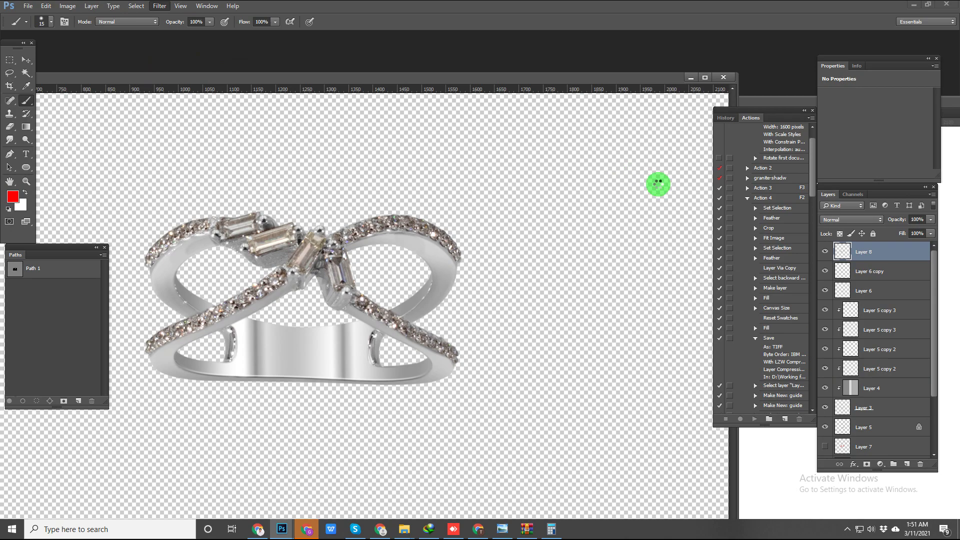
click(795, 226)
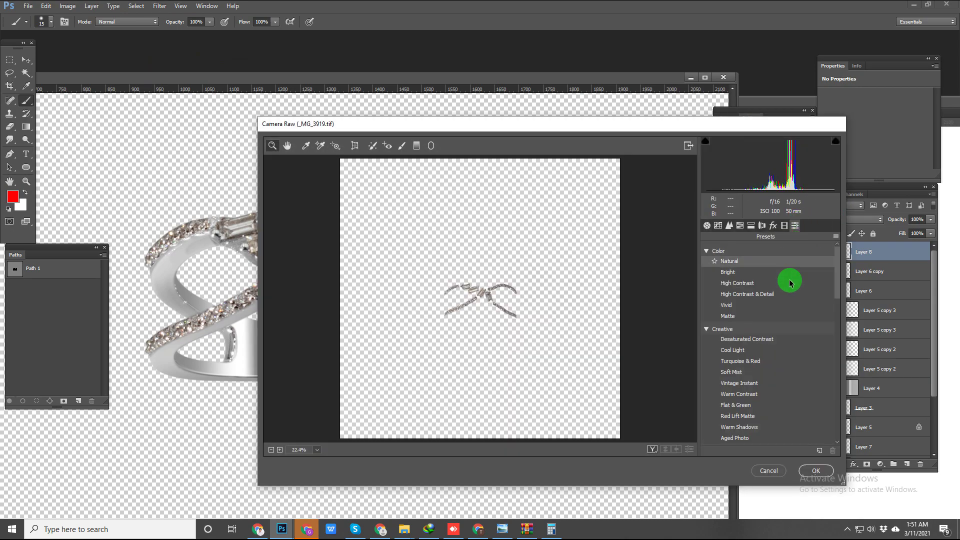
click(836, 236)
click(857, 269)
click(812, 470)
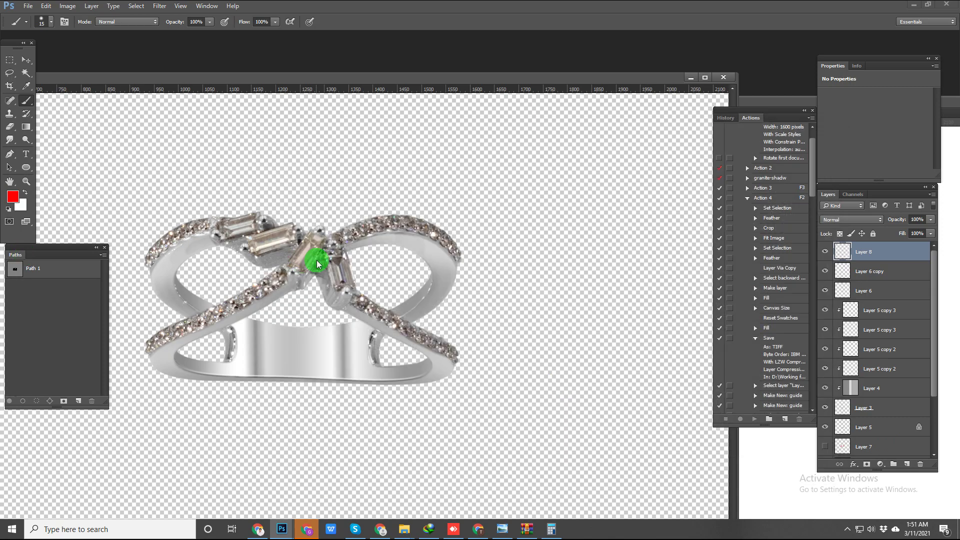
Step: Show the white Layer 2 behind the crossover ring and move its document window out of the way
scroll(854, 426, down, 3)
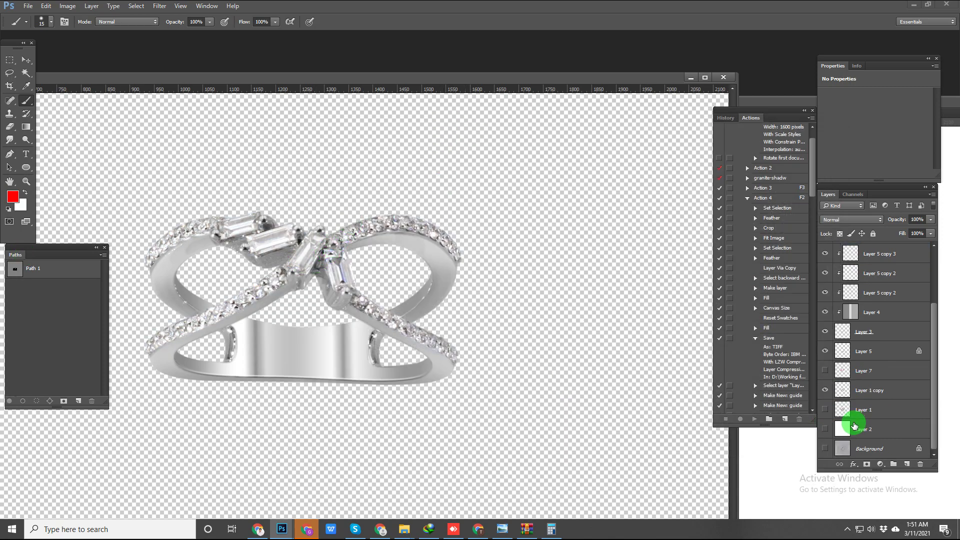
click(826, 430)
drag(317, 82, 498, 96)
drag(479, 155, 959, 73)
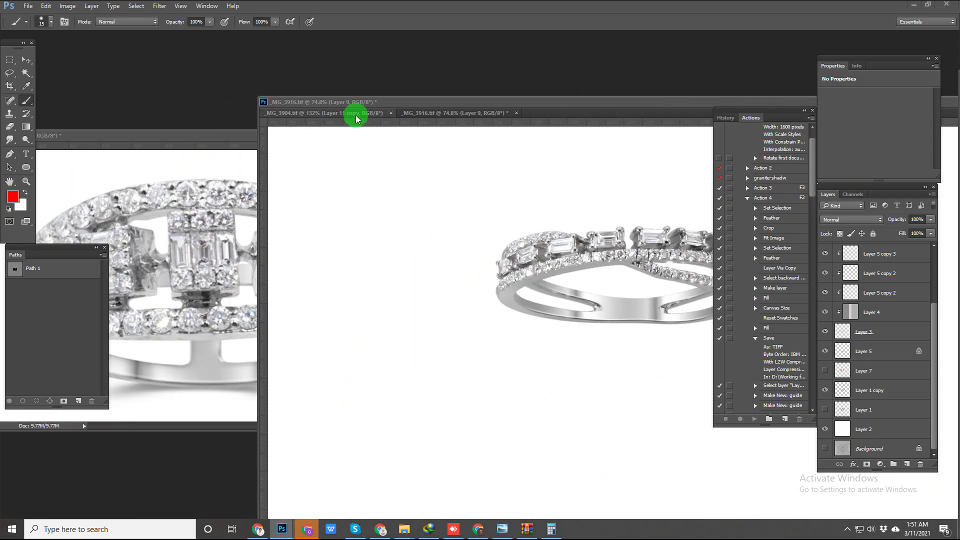
Step: Detach the emerald ring document _MG_3904.tif into its own floating window and position it with the whole ring in view
drag(356, 119, 307, 169)
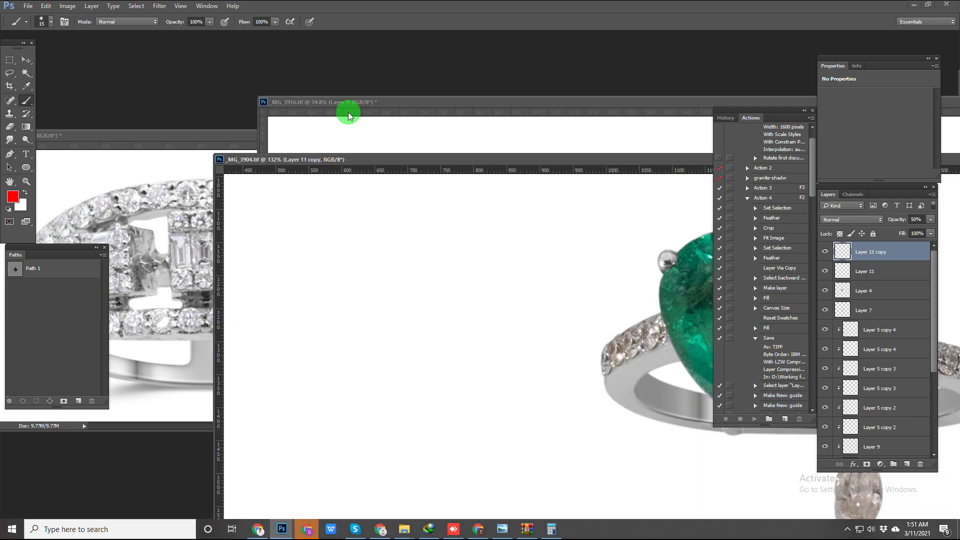
drag(677, 158, 369, 137)
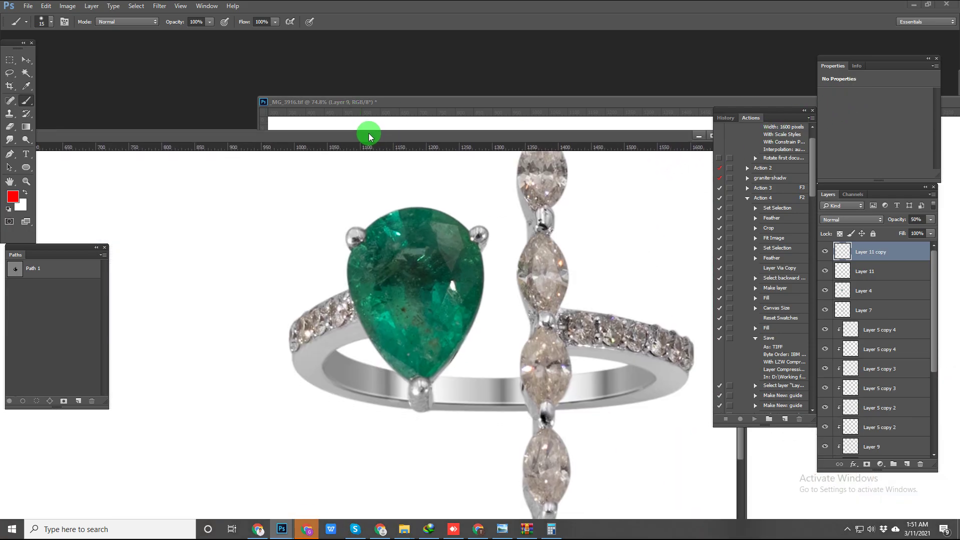
click(825, 252)
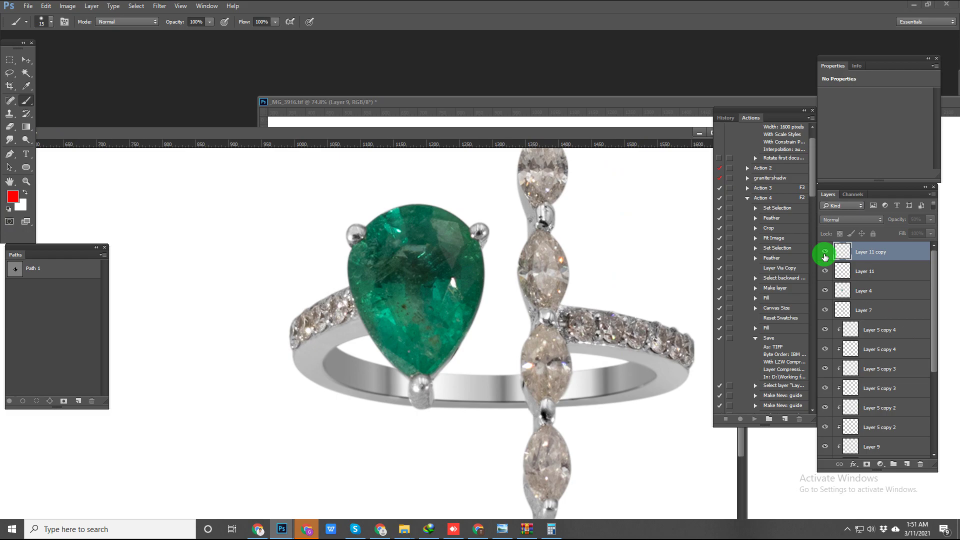
Step: Neutralise and brighten the diamonds in Layer 7 with the last Camera Raw filter, and apply Unsharp Mask at 42%, radius 8.3, threshold 0
click(840, 310)
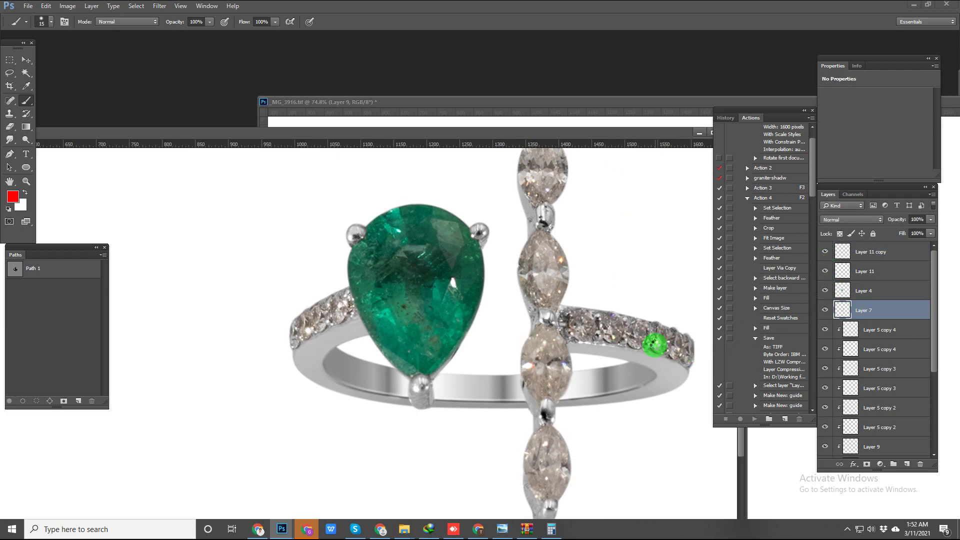
key(ctrl+shift+u)
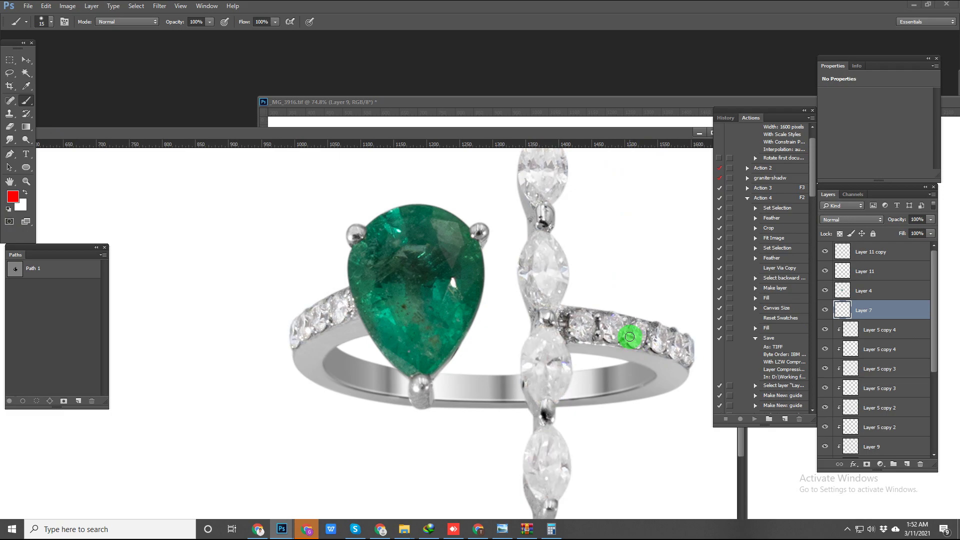
click(159, 6)
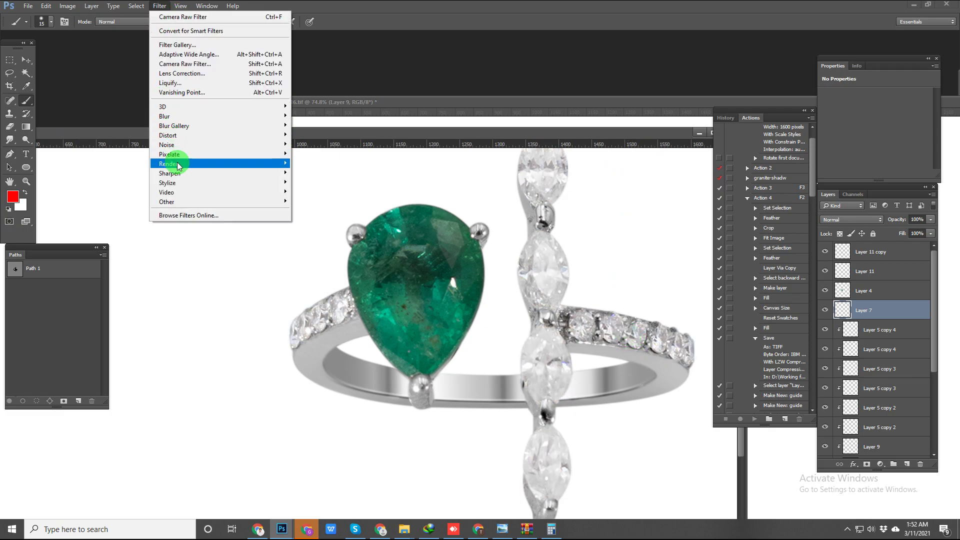
mouse_move(172, 173)
click(316, 220)
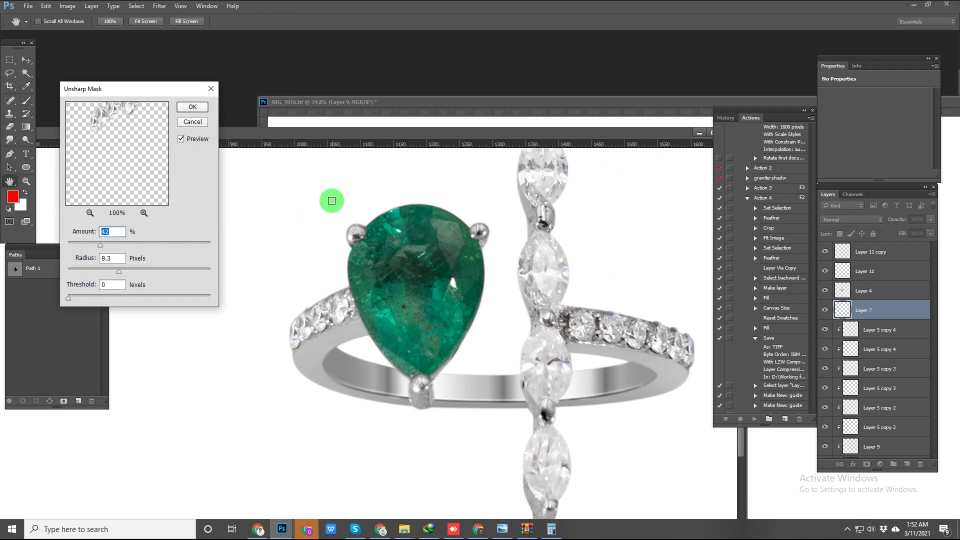
key(Return)
scroll(508, 285, down, 2)
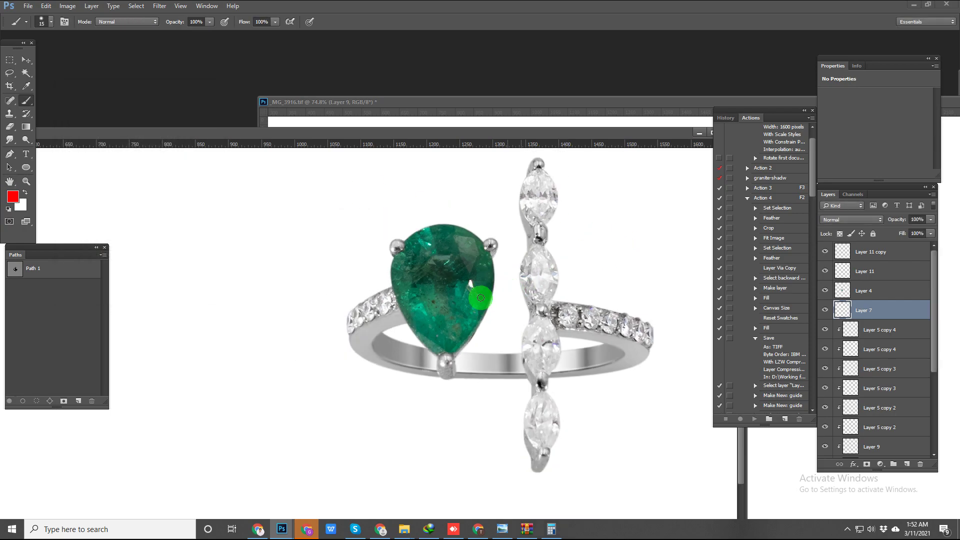
Step: Sharpen the emerald in Layer 4 with the Unsharp Mask filter
click(858, 292)
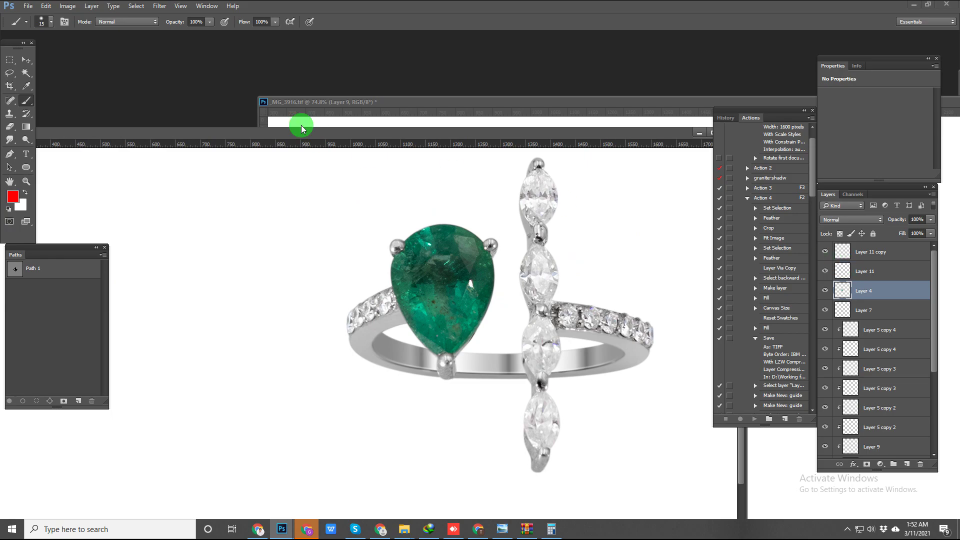
click(160, 6)
mouse_move(193, 171)
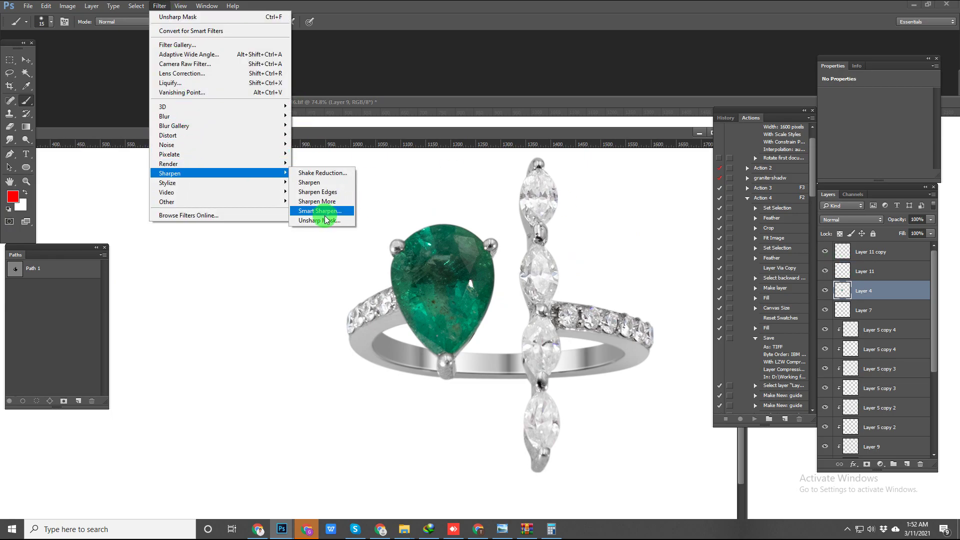
click(327, 217)
key(Return)
Step: Brighten the emerald in Layer 4 with Levels by lowering the white input level
key(ctrl+l)
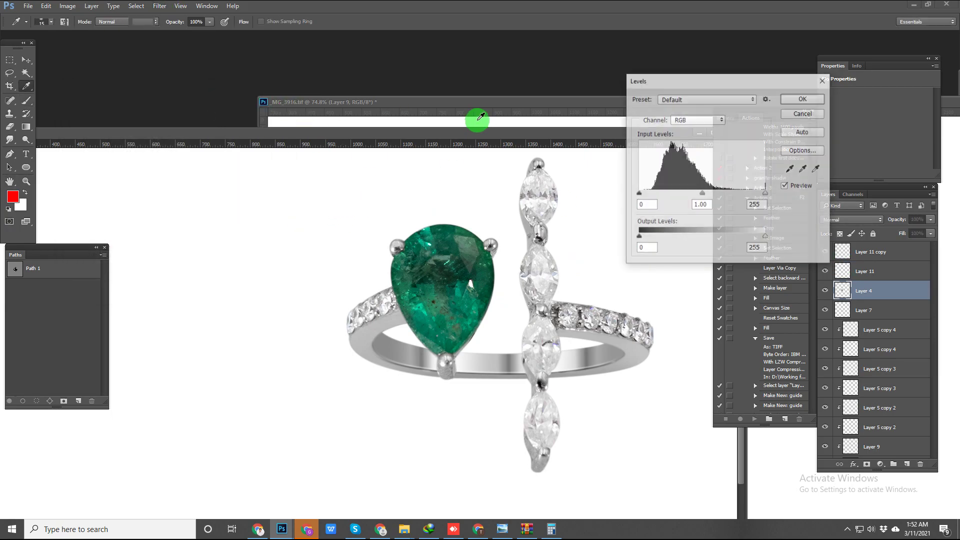
drag(766, 195, 693, 194)
key(Return)
drag(531, 374, 514, 375)
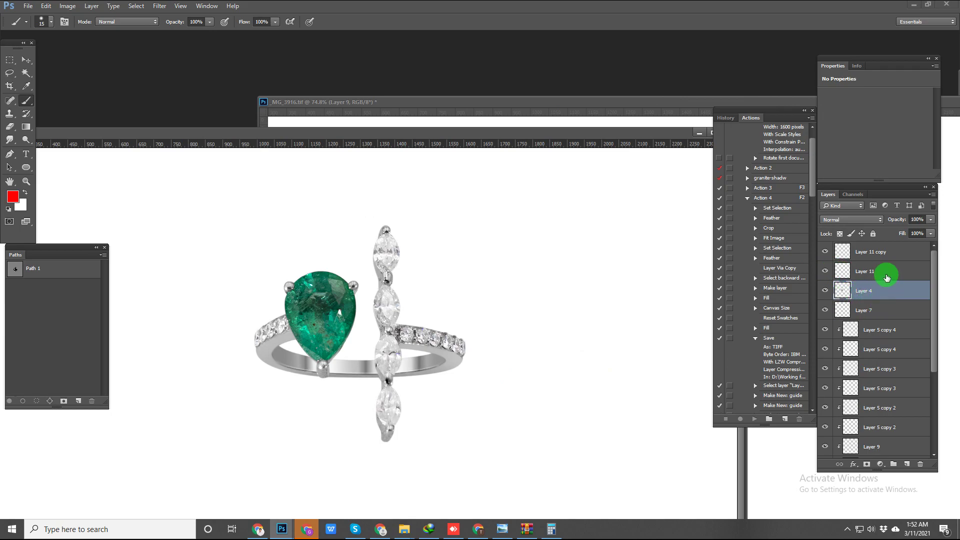
Step: Bring Layer 4 and Layer 7 to the top of the stack and group the layers from Layer 11 copy down to Layer 1 copy
shift+click(879, 310)
key(ctrl+shift+bracketright)
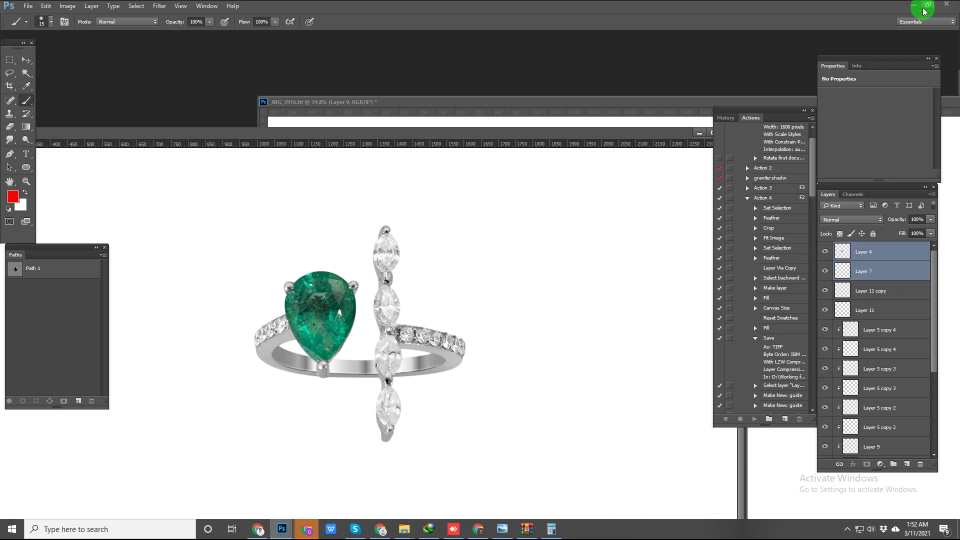
click(866, 256)
scroll(879, 292, down, 4)
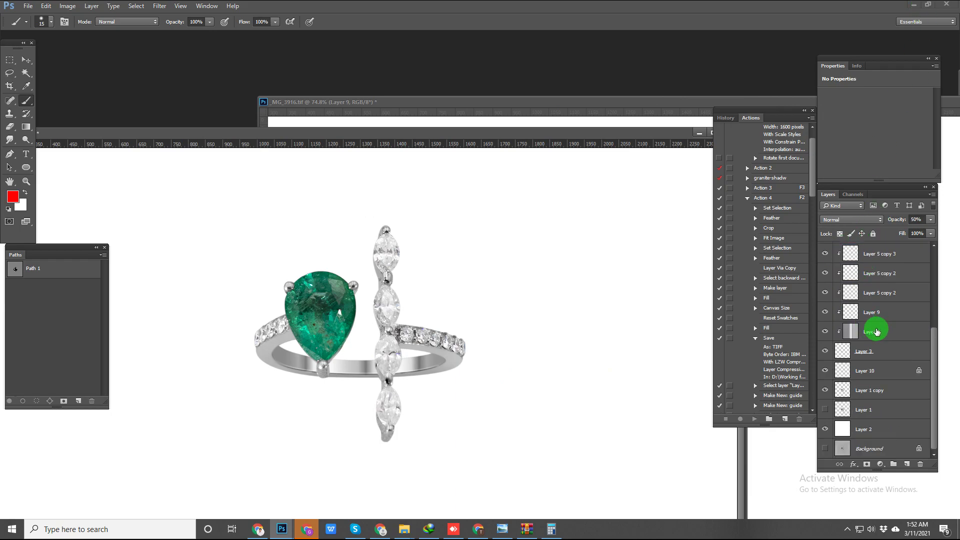
shift+click(883, 390)
key(ctrl+g)
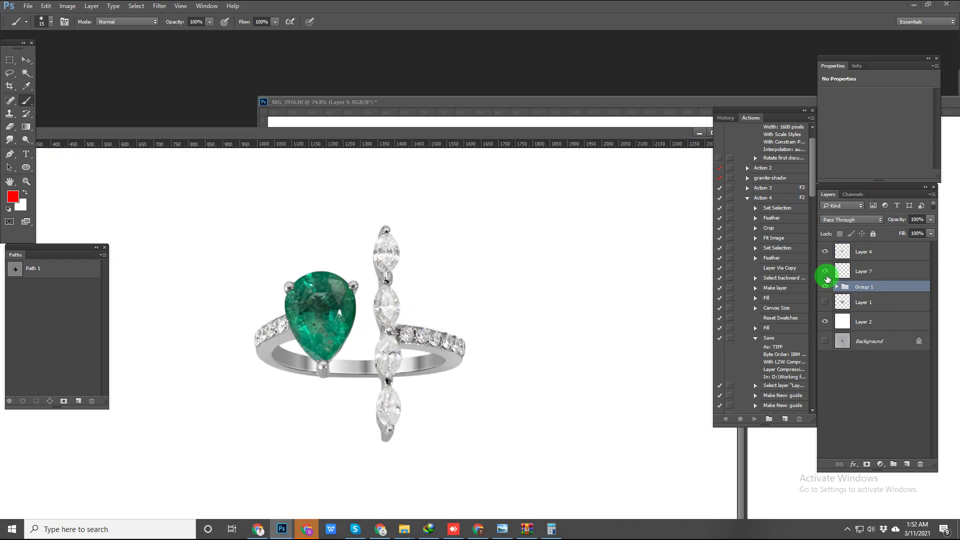
Step: Compare the ring with Layer 7 and the grouped retouching layers hidden and shown
click(827, 273)
click(826, 273)
click(827, 273)
click(826, 273)
click(825, 287)
click(825, 287)
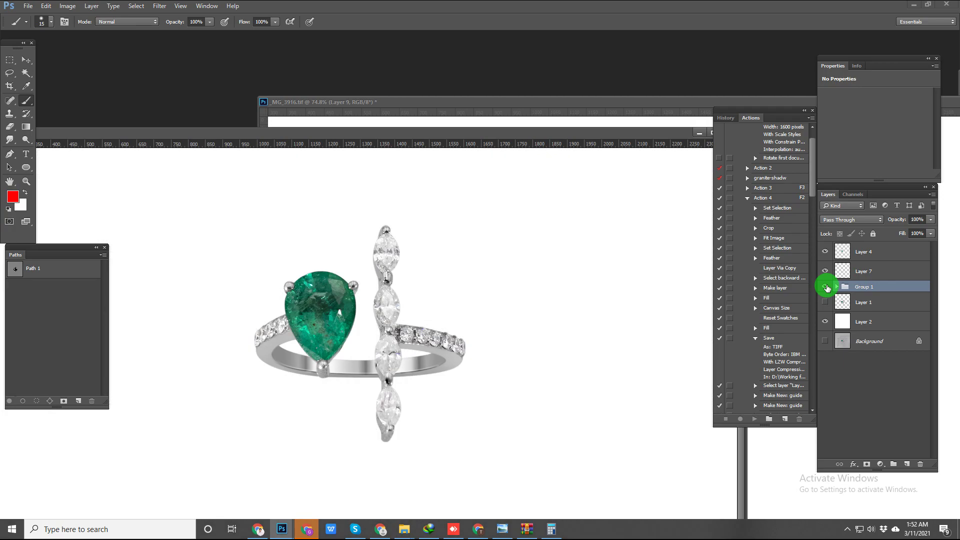
Step: Stamp Group 1 alone into a merged layer, hide the group, and show Layer 2, Background and both stone layers
alt+click(829, 288)
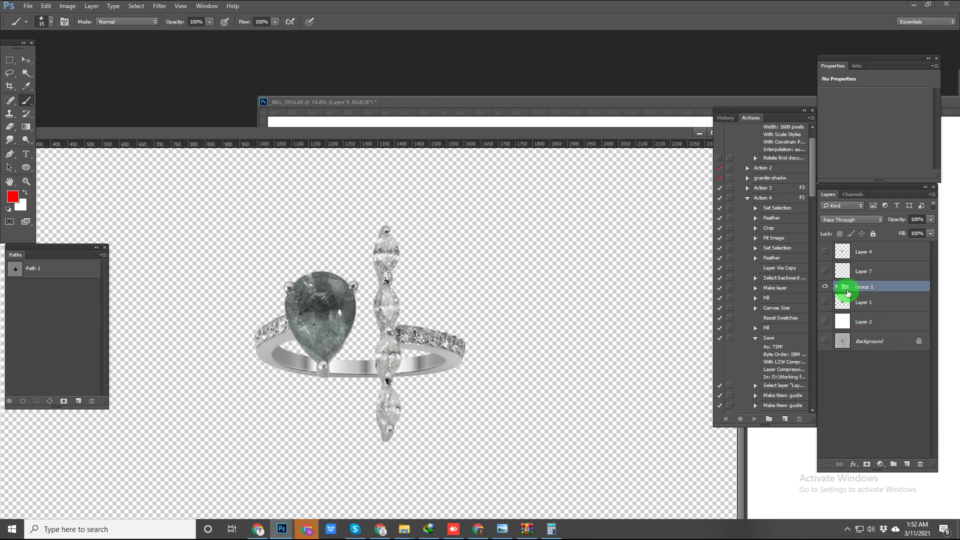
key(ctrl+shift+alt+e)
click(825, 306)
drag(825, 342, 825, 400)
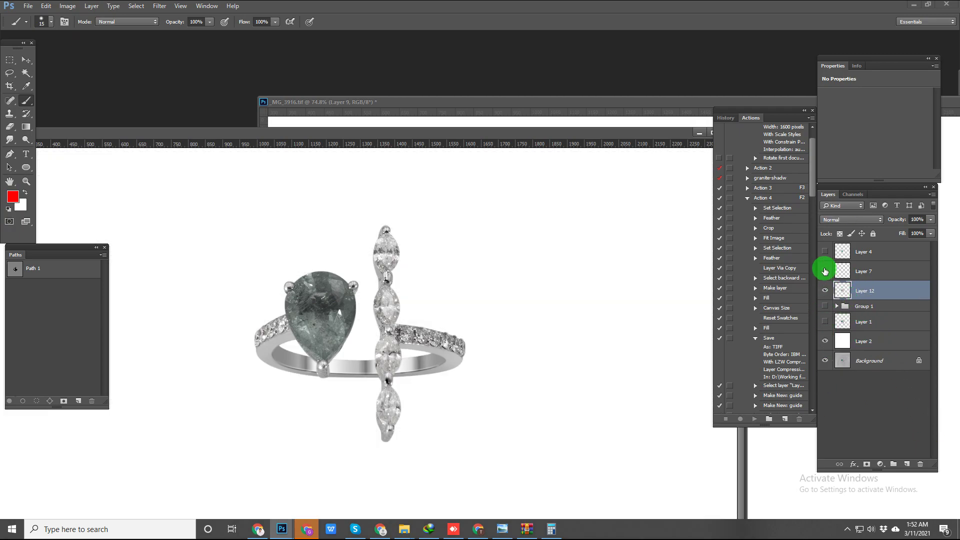
drag(825, 271, 824, 219)
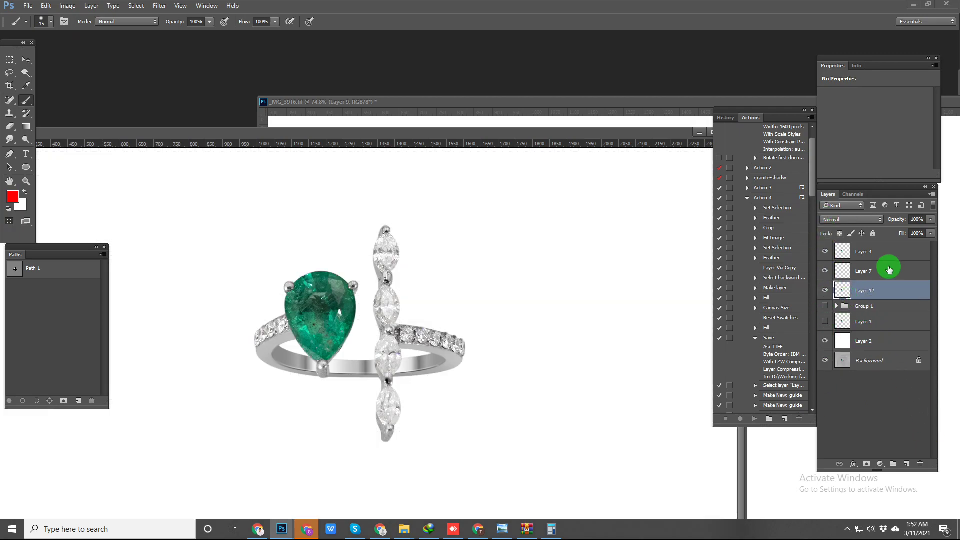
Step: Check the merged Layer 12 and the diamonds in Layer 7 by hiding and showing each
click(826, 291)
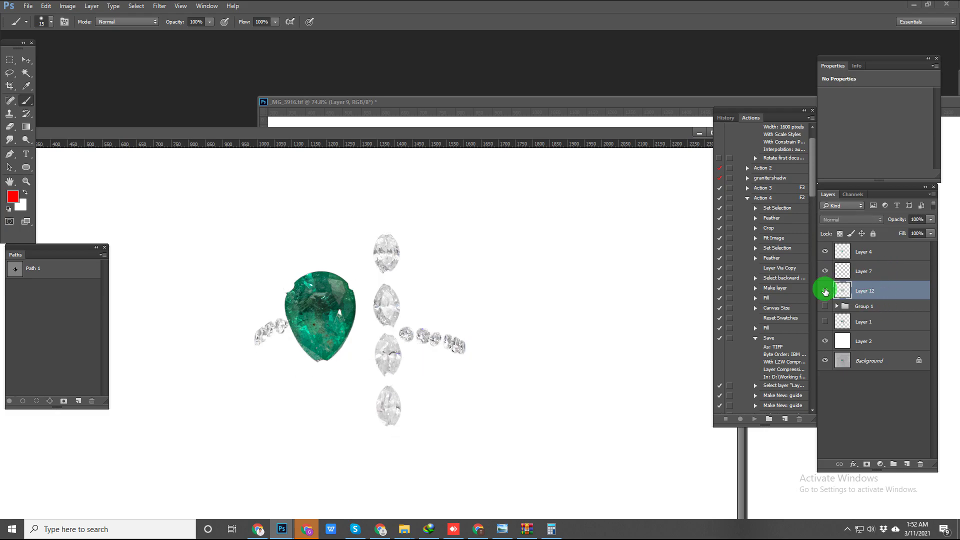
click(824, 290)
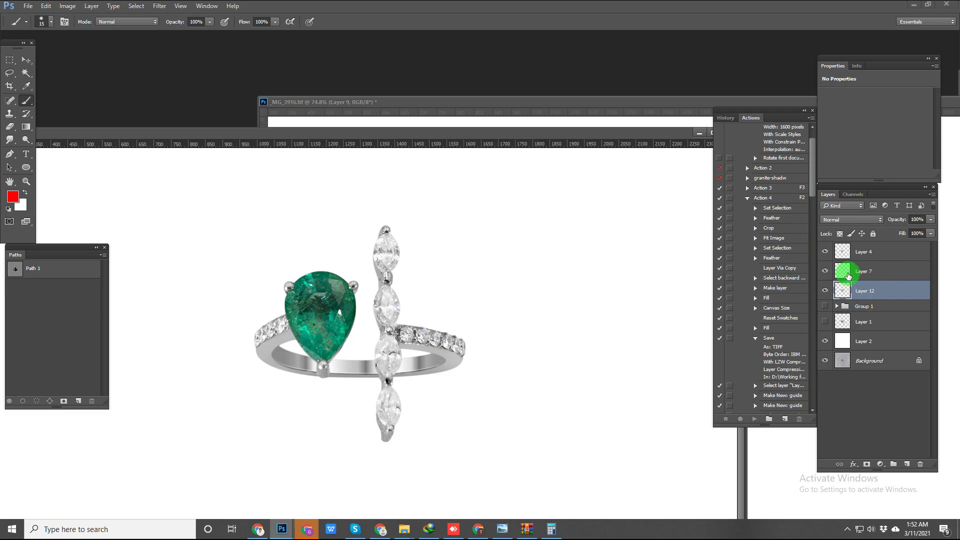
click(825, 271)
click(825, 271)
Step: Open the merged ring in Layer 12 in the Camera Raw filter and set luminance noise reduction to 53
click(858, 274)
click(859, 294)
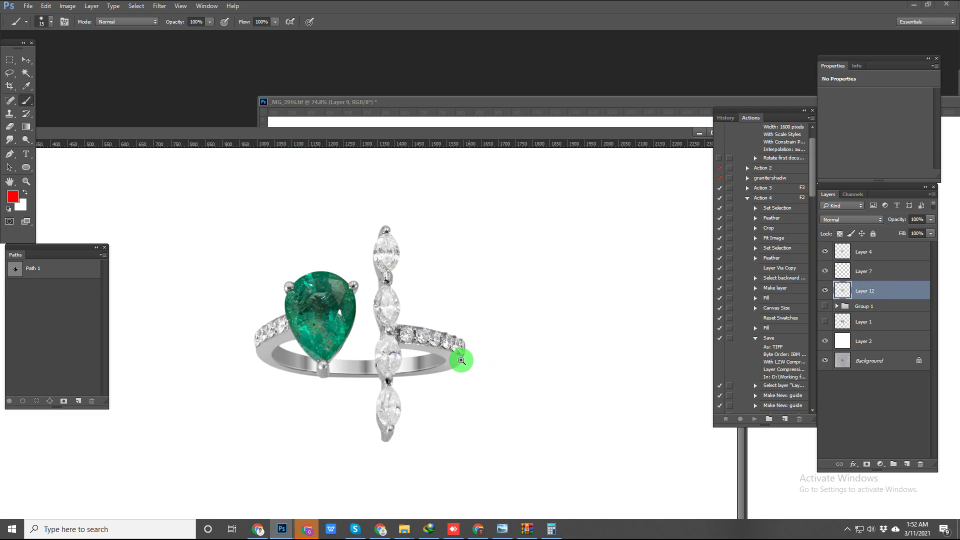
scroll(467, 390, up, 4)
drag(260, 258, 600, 326)
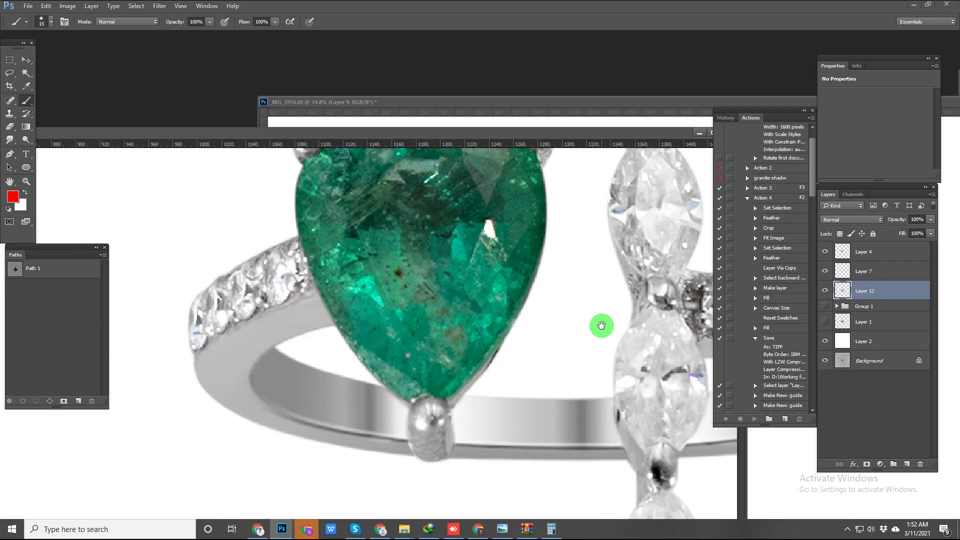
click(160, 6)
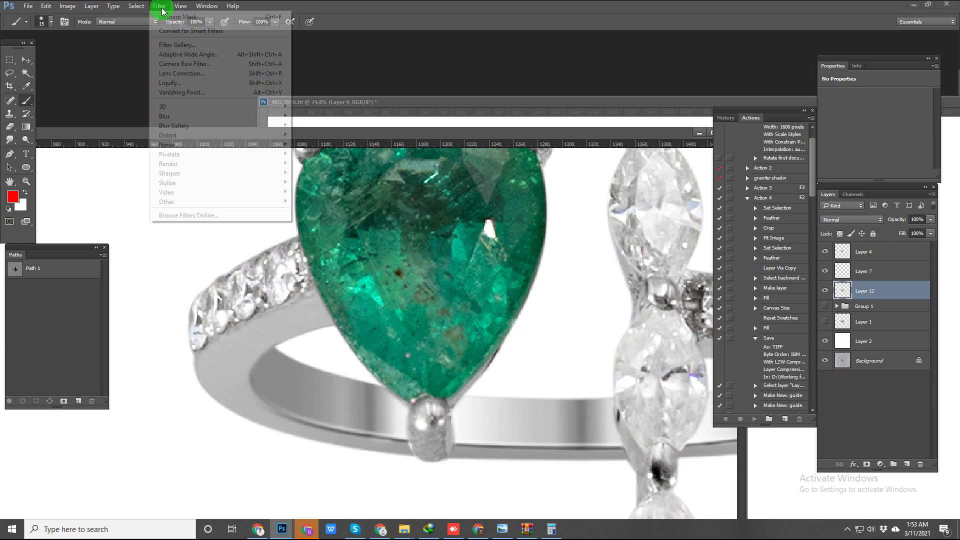
click(170, 63)
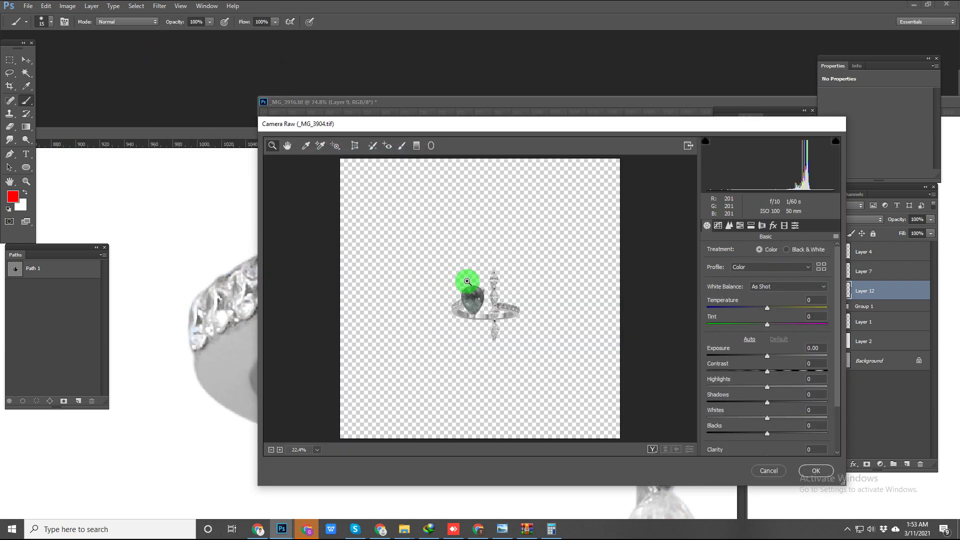
drag(469, 280, 532, 329)
drag(490, 292, 584, 365)
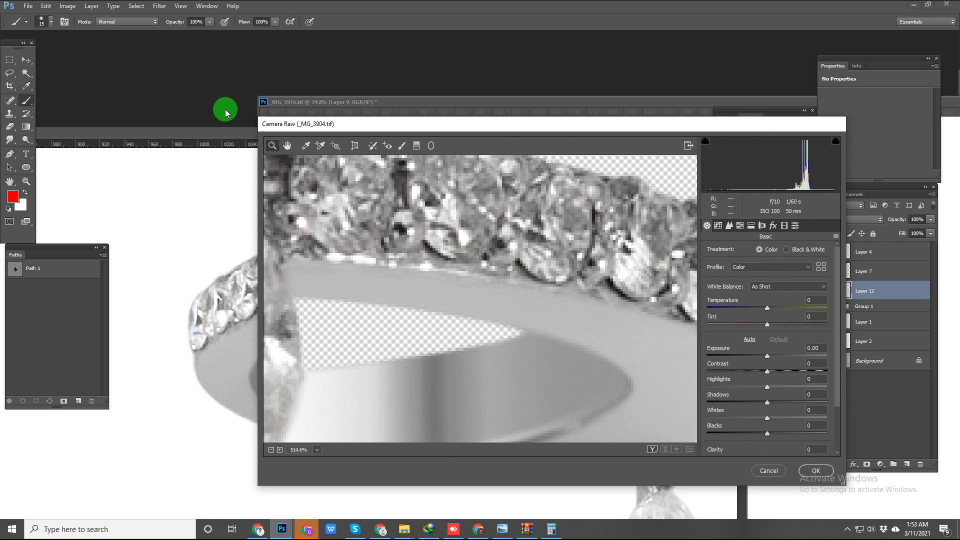
click(729, 225)
click(779, 348)
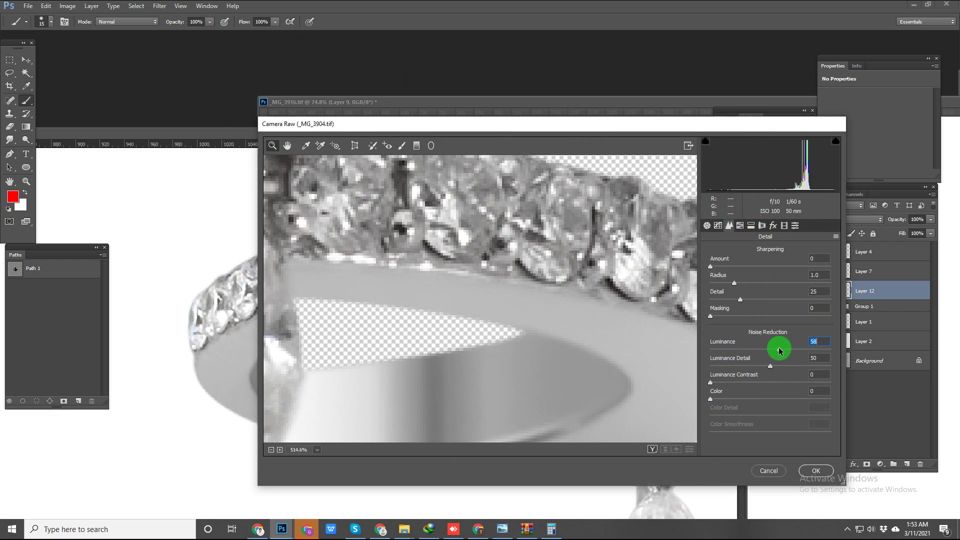
drag(771, 351, 774, 350)
Step: Set the Camera Raw sharpening to amount 16, radius 2.0 and detail 40, and apply the filter to Layer 12
drag(734, 283, 783, 286)
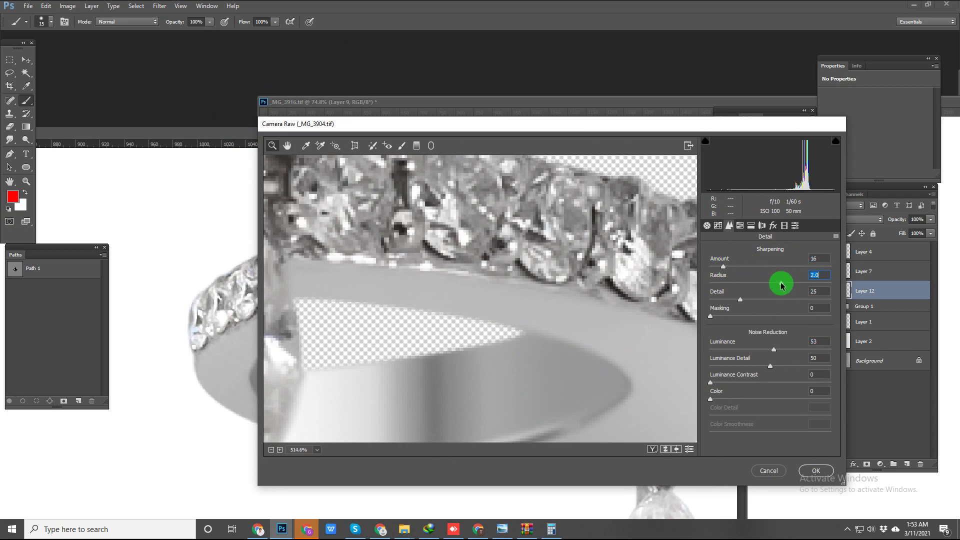
click(821, 275)
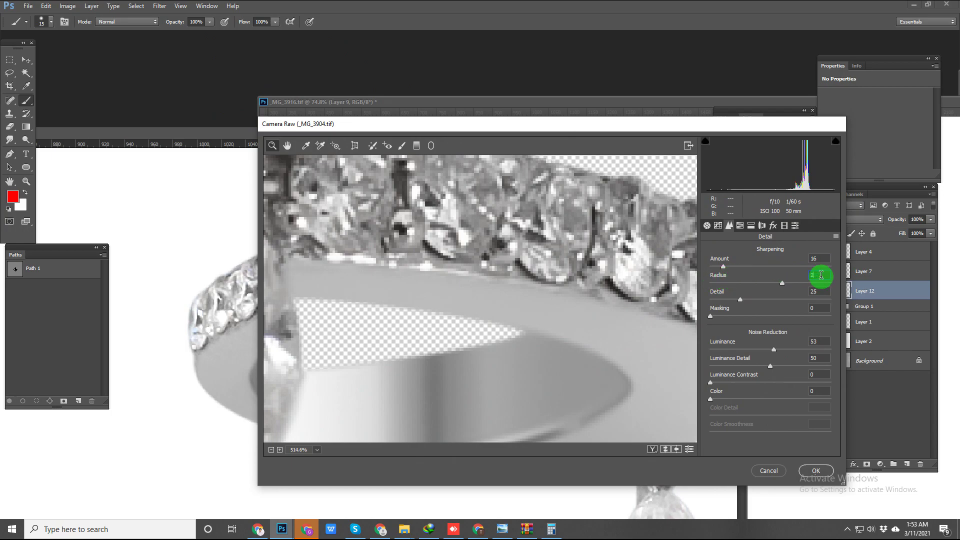
drag(739, 302, 752, 300)
click(818, 293)
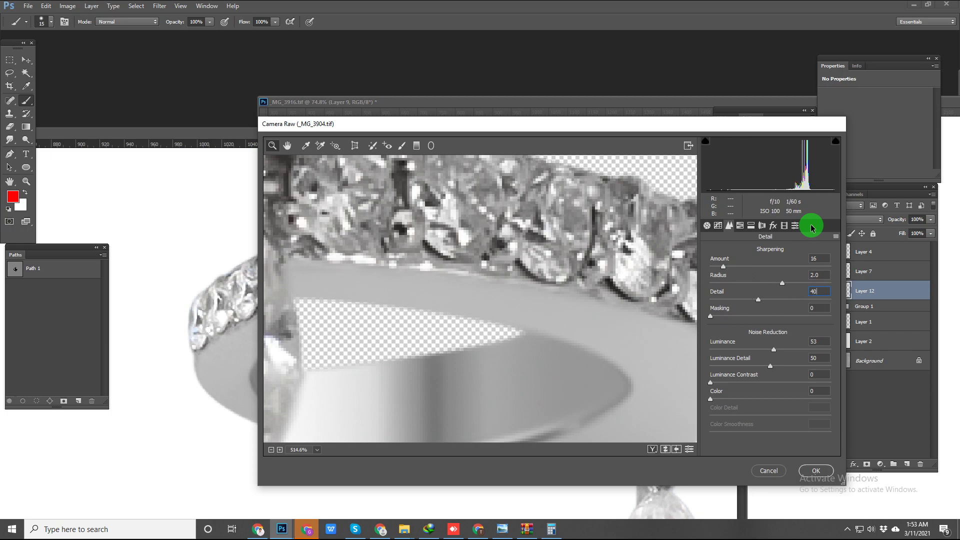
key(Return)
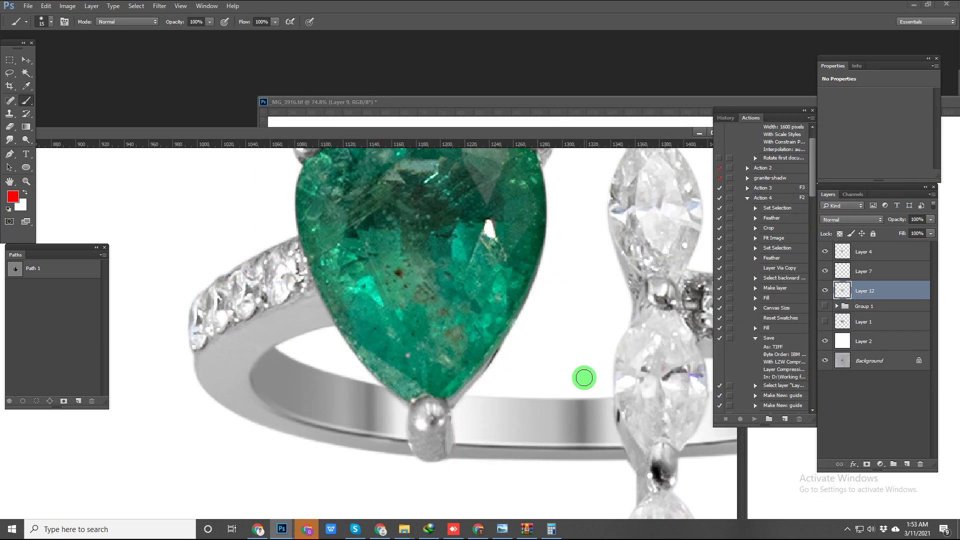
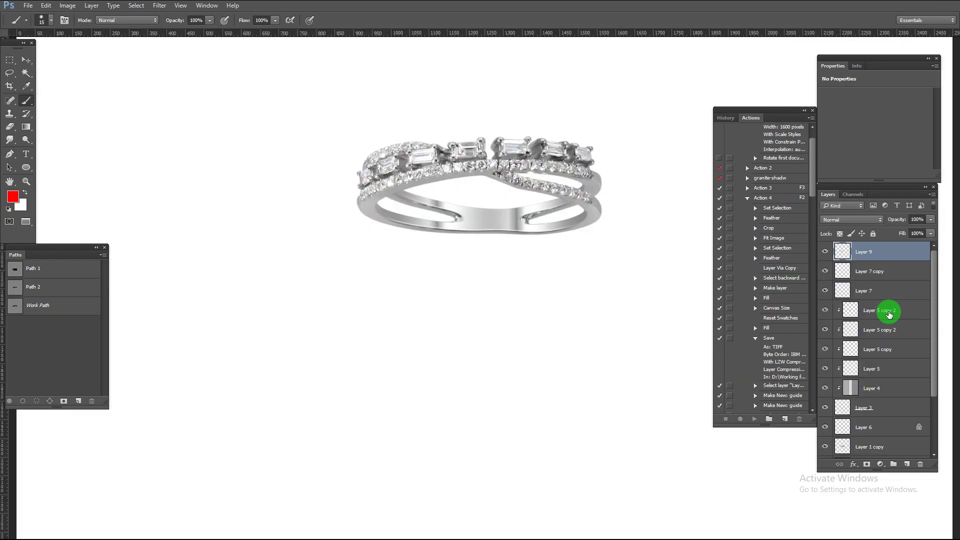
Step: Load and clear the Layer 9 selection, and group the layers from Layer 7 copy down to Layer 1 copy
ctrl+click(842, 270)
ctrl+click(841, 257)
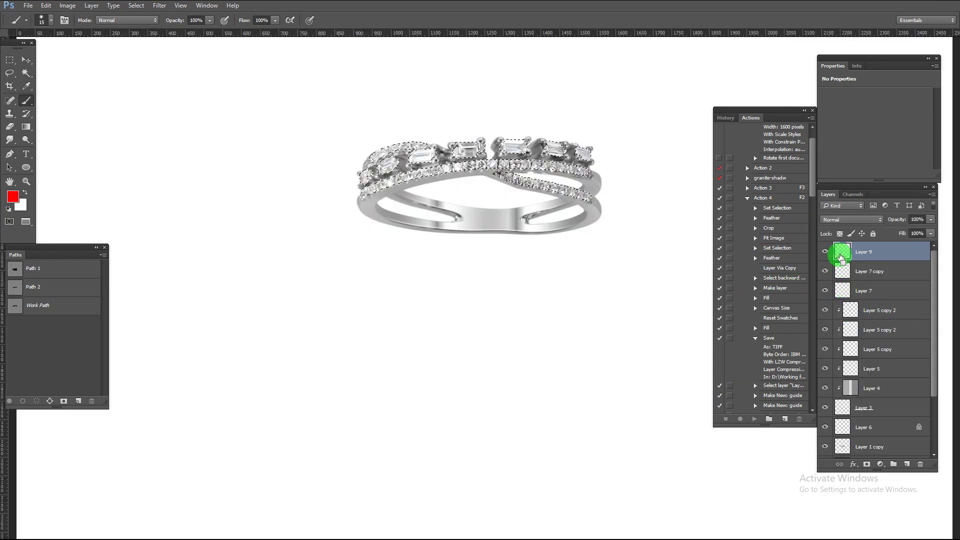
click(867, 273)
scroll(891, 345, down, 5)
key(ctrl+d)
shift+click(892, 373)
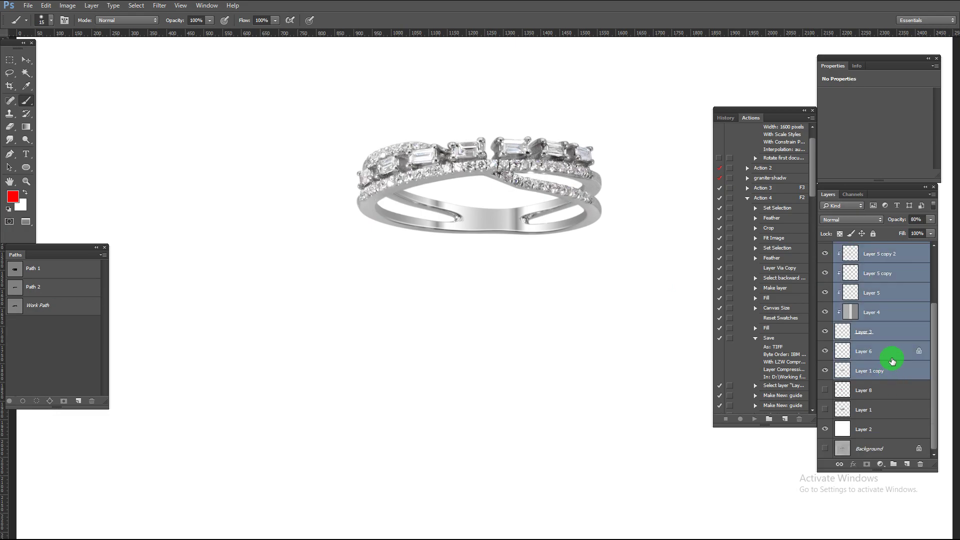
key(ctrl+g)
Step: Stamp Group 1 alone into a merged layer above it, and show only the white Layer 2 and the stones in Layer 9 with it
alt+click(826, 269)
key(ctrl+alt+shift+e)
click(825, 286)
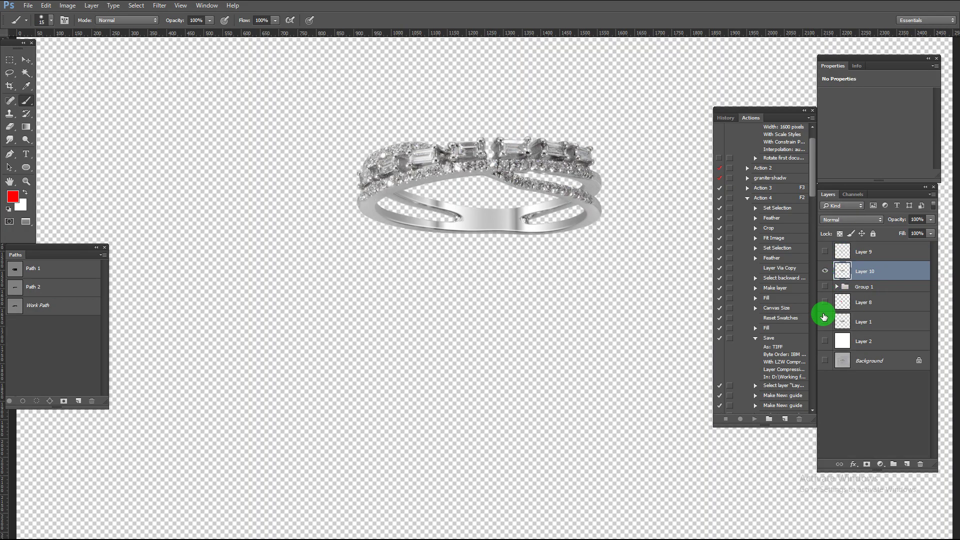
click(827, 342)
click(825, 251)
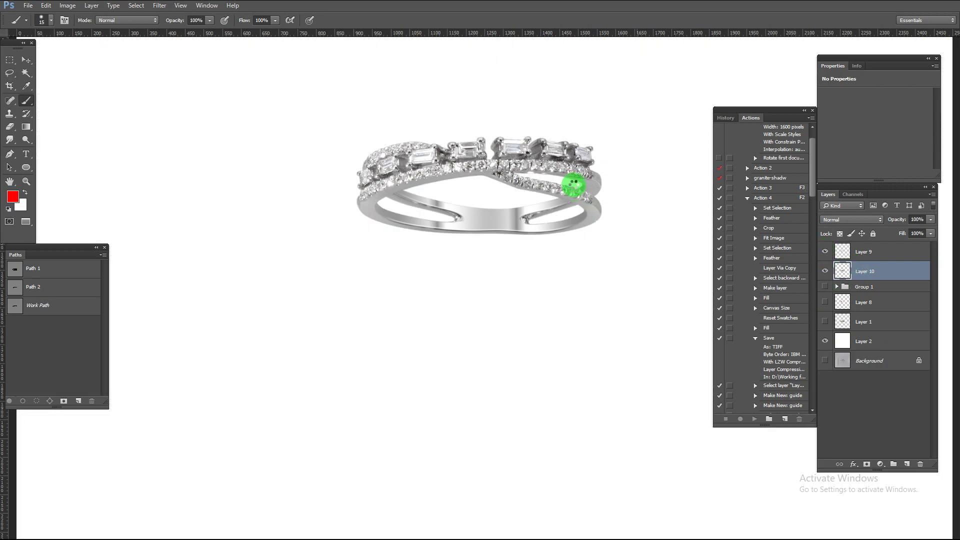
drag(554, 146, 583, 208)
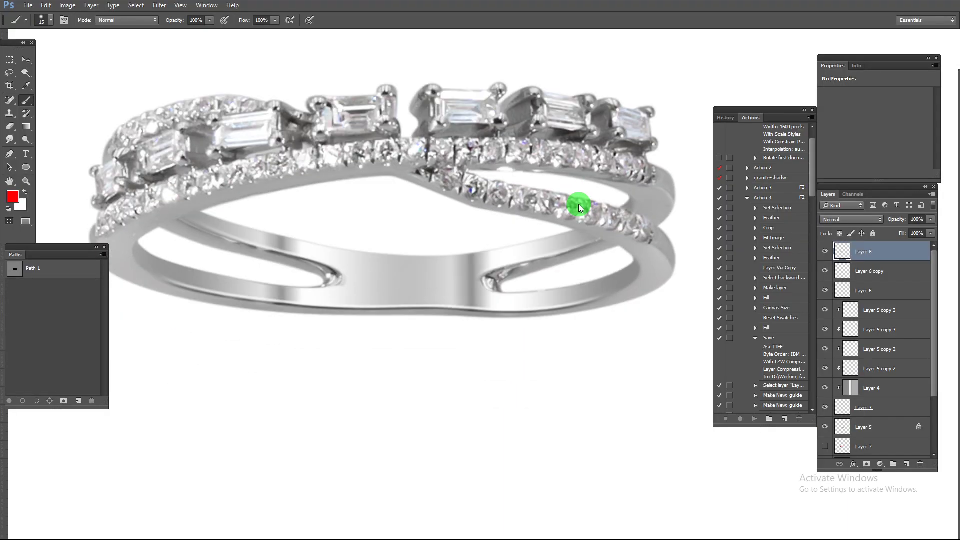
Step: Bring up _MG_3919.tif and group the layers from Layer 6 copy down to the one just above Layer 1
scroll(579, 208, up, 2)
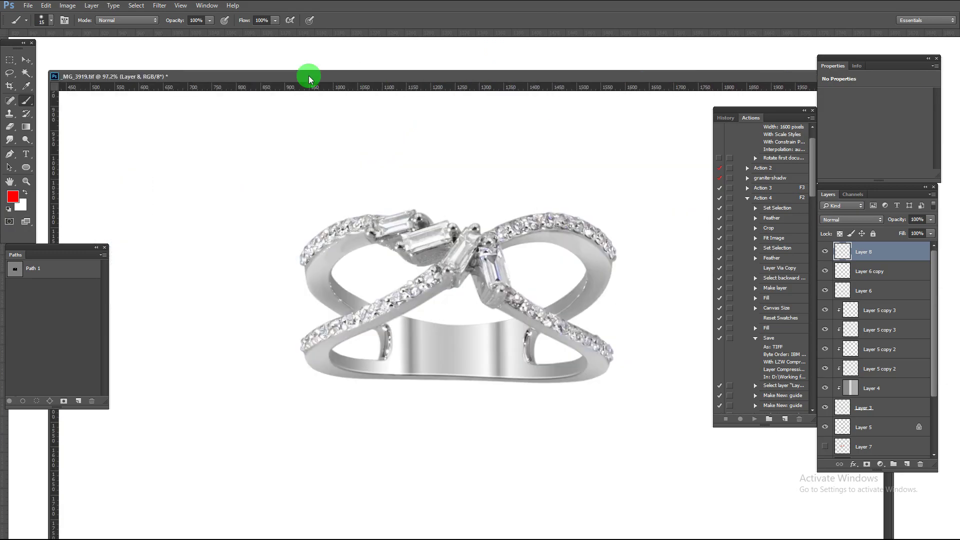
drag(310, 75, 229, 58)
click(849, 251)
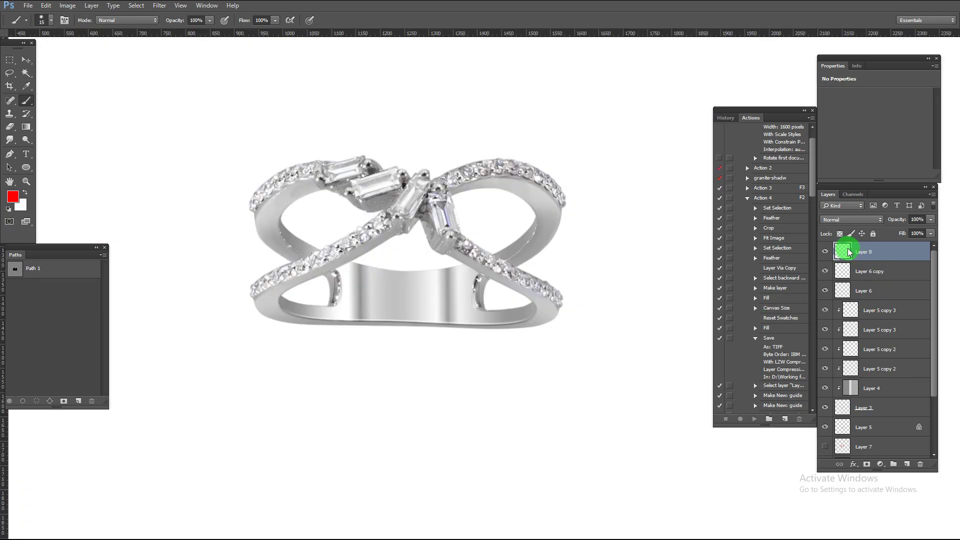
ctrl+click(844, 252)
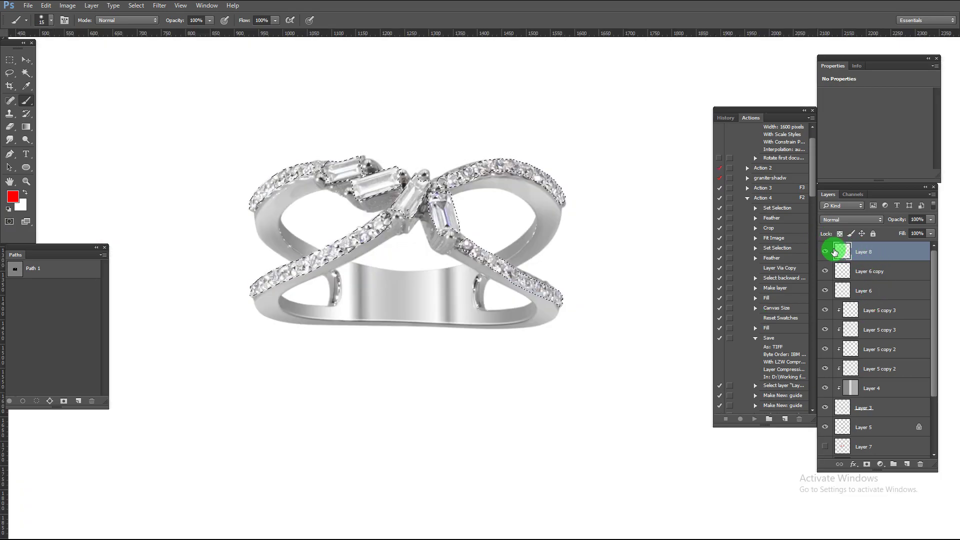
key(ctrl+d)
click(867, 271)
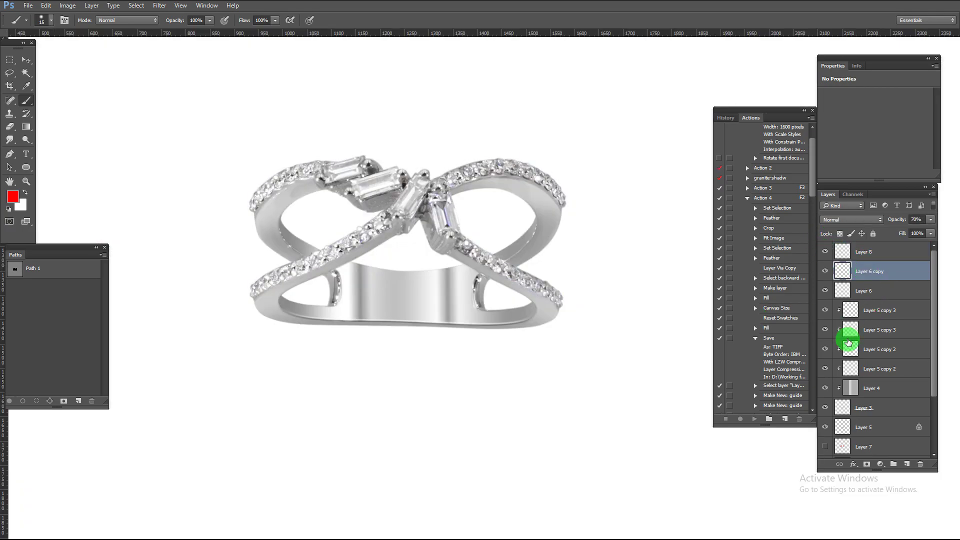
scroll(848, 339, down, 5)
shift+click(874, 397)
key(ctrl+g)
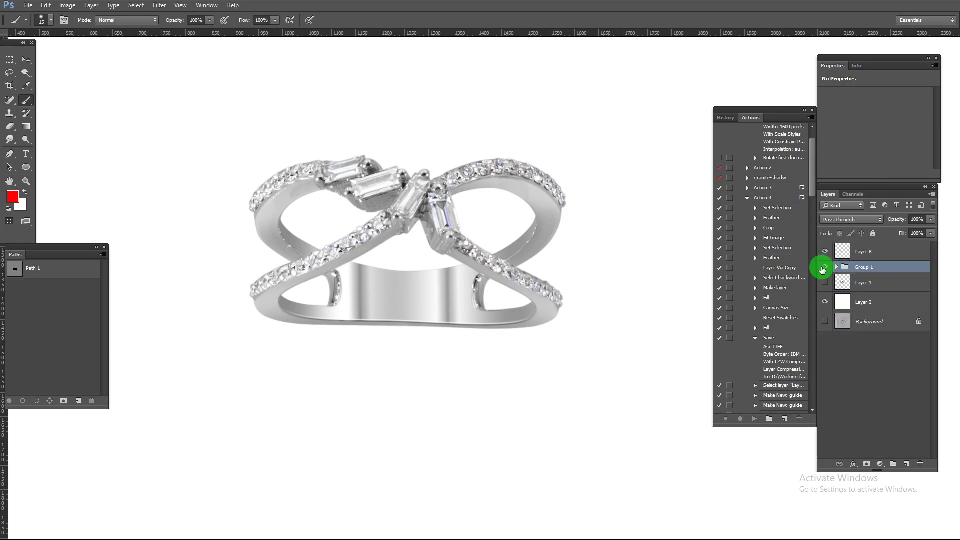
Step: Stamp the new group alone into a merged layer, and show Layer 2, Background and the stones in Layer 8 again
alt+click(823, 268)
key(ctrl+alt+shift+e)
click(827, 286)
drag(824, 322, 825, 336)
click(827, 254)
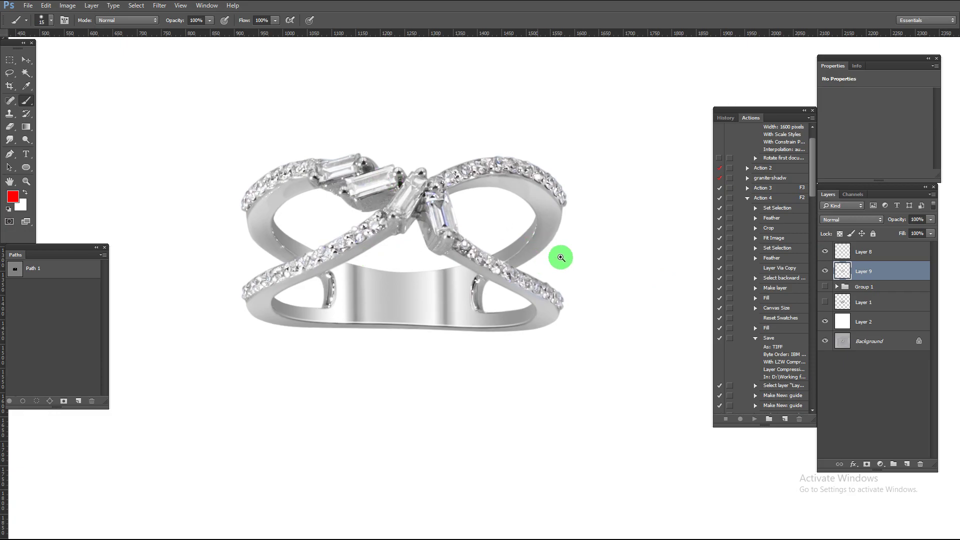
Step: Draw Pen paths along the lower inner edges of the crossing band's two side openings, down to the posts
scroll(556, 257, up, 3)
key(p)
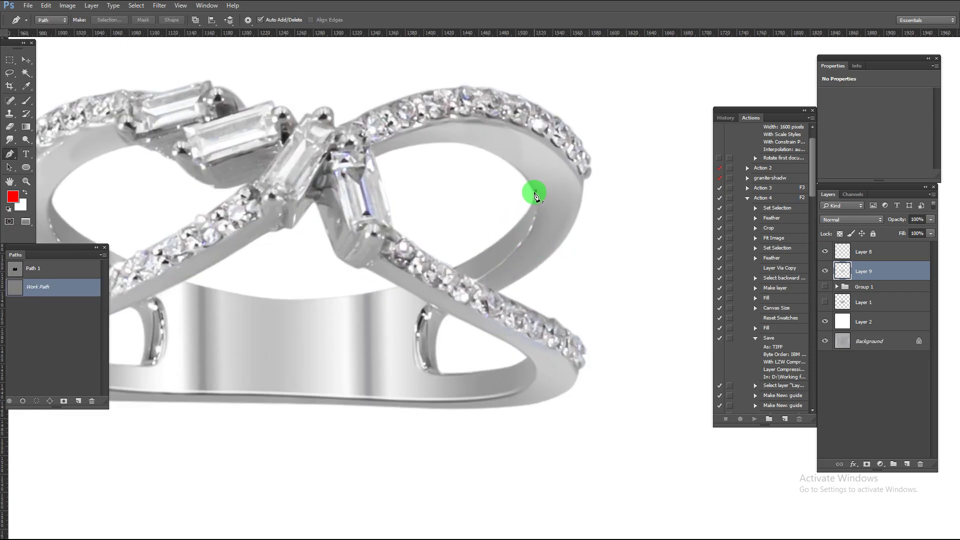
drag(548, 218, 550, 224)
drag(476, 281, 415, 338)
drag(274, 288, 444, 294)
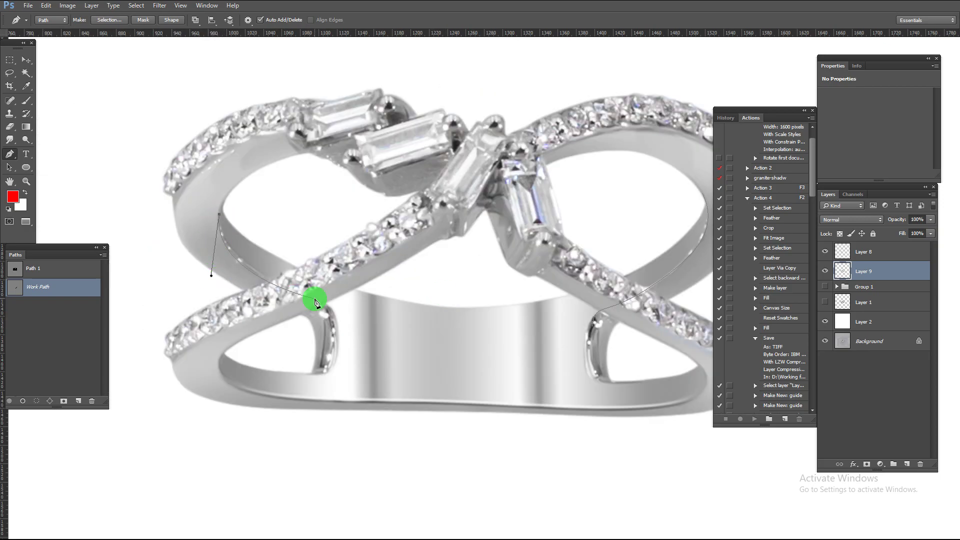
drag(368, 345, 368, 337)
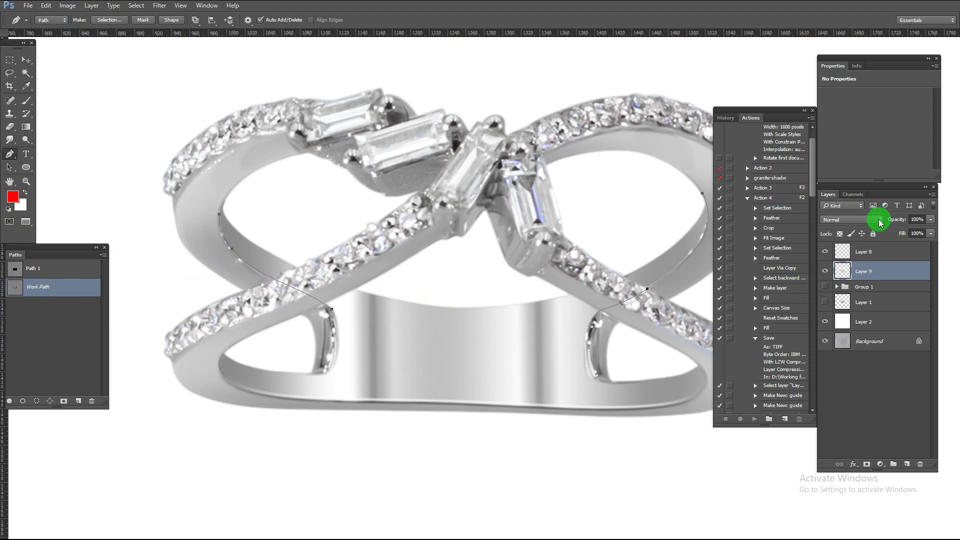
Step: Stroke the paths in black with a 3 px brush on a new layer above the merged ring
key(ctrl+alt+shift+n)
key(d)
key(b)
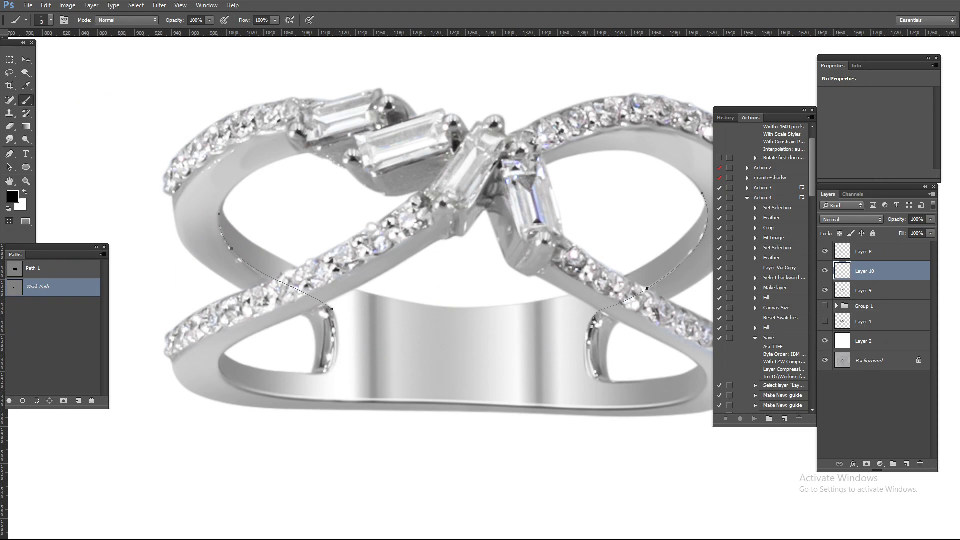
key(Return)
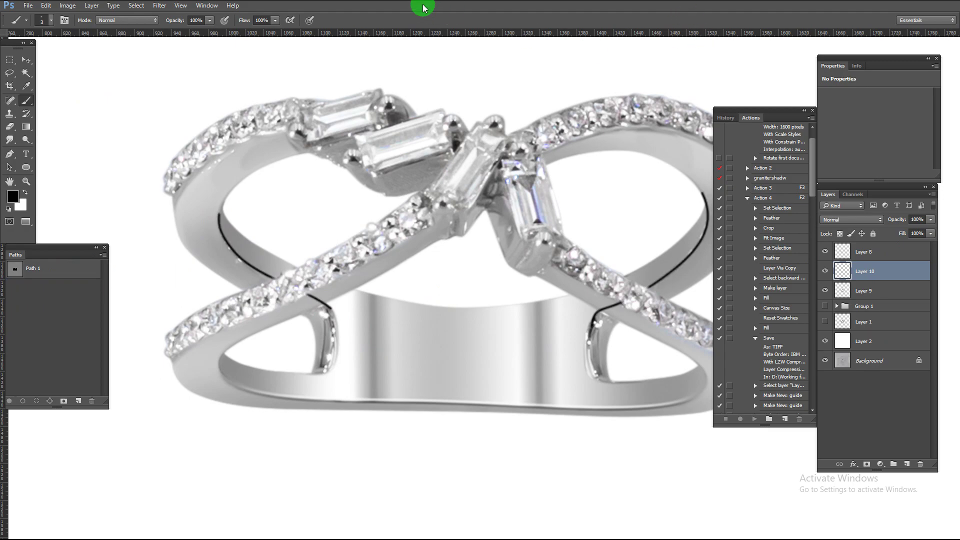
Step: Apply a Motion Blur with angle 0 and distance 10 pixels to the black edge lines
click(139, 9)
mouse_move(159, 6)
mouse_move(179, 116)
click(334, 172)
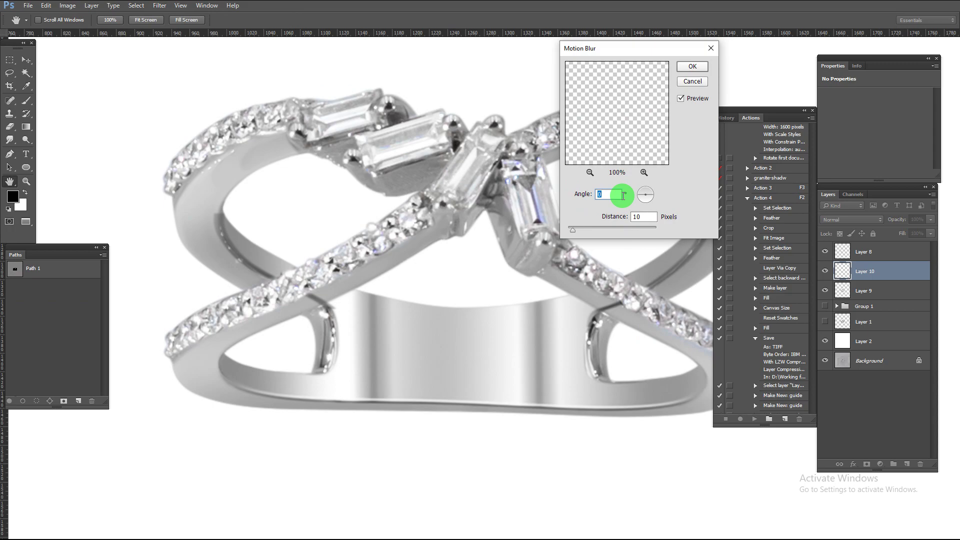
key(Return)
Step: Soften the blurred edge line at the ring's left opening with a 40 px Eraser
key(e)
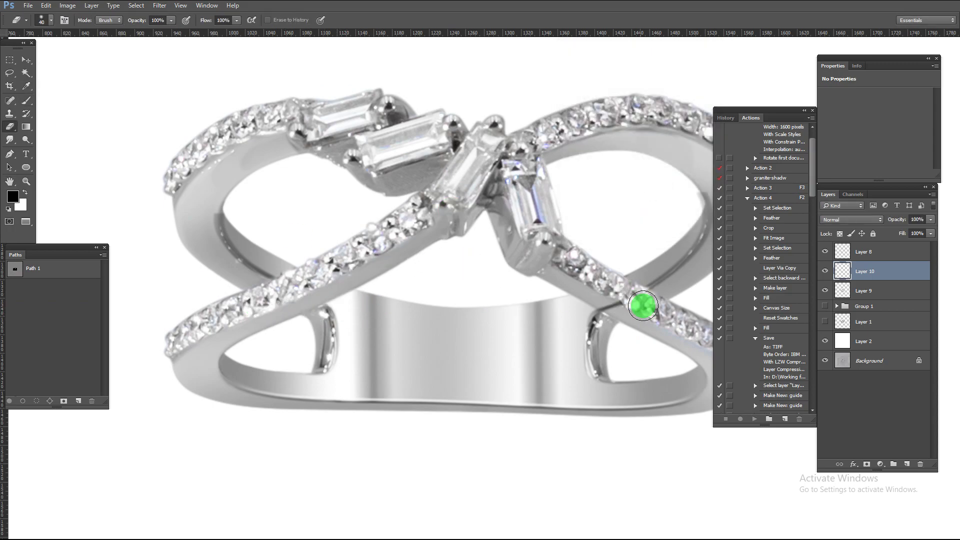
drag(210, 198, 215, 238)
drag(653, 186, 450, 199)
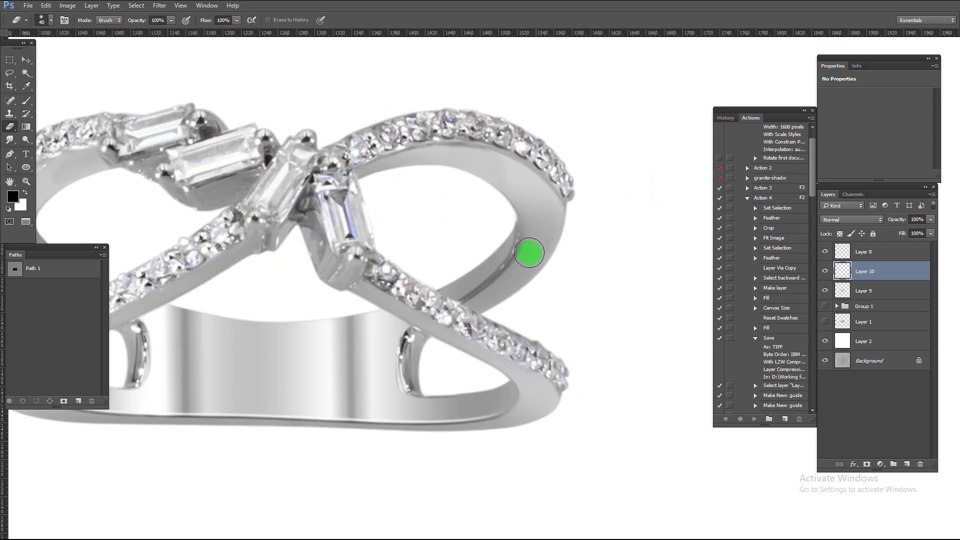
Step: Duplicate the blurred line layer, nudge the copy to the right, compare it hidden and shown, and select both line layers
key(ctrl+j)
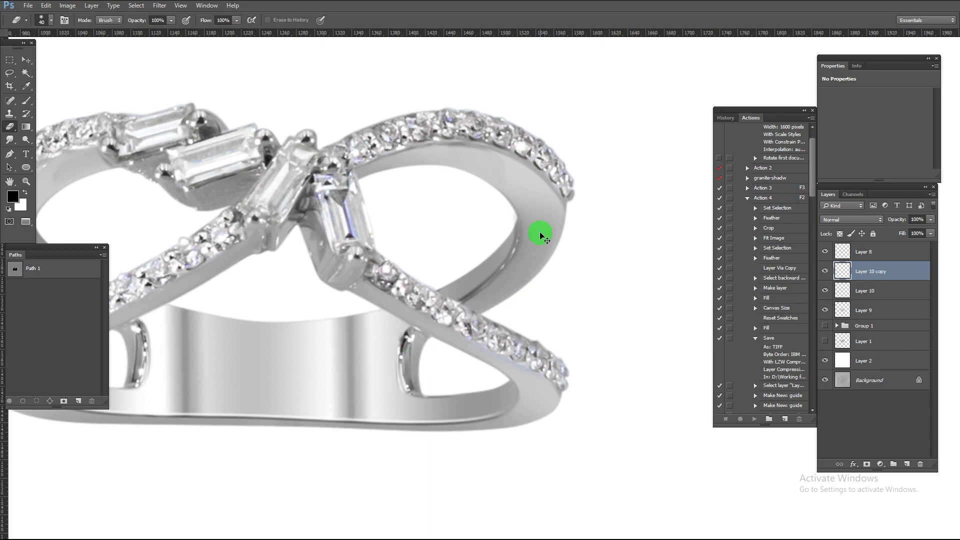
key(v)
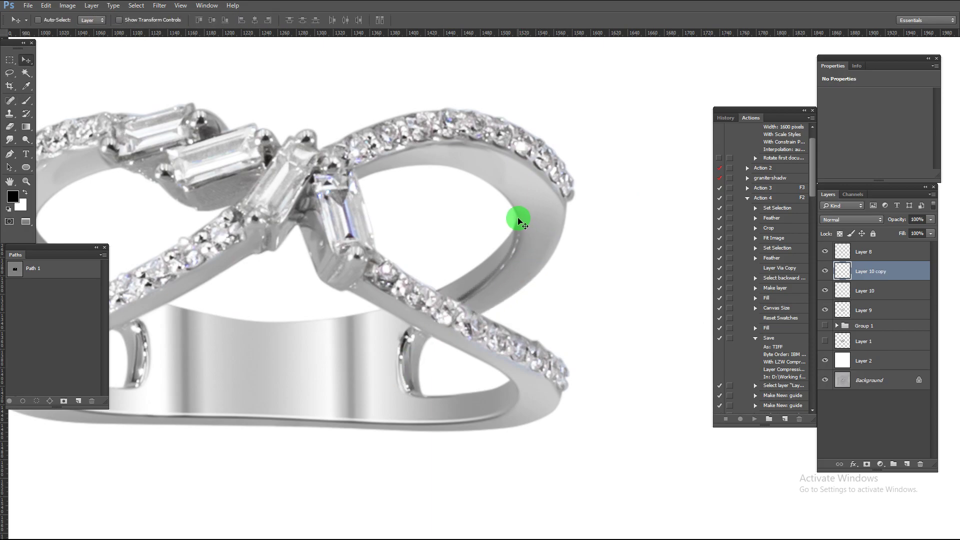
key(ctrl+Right)
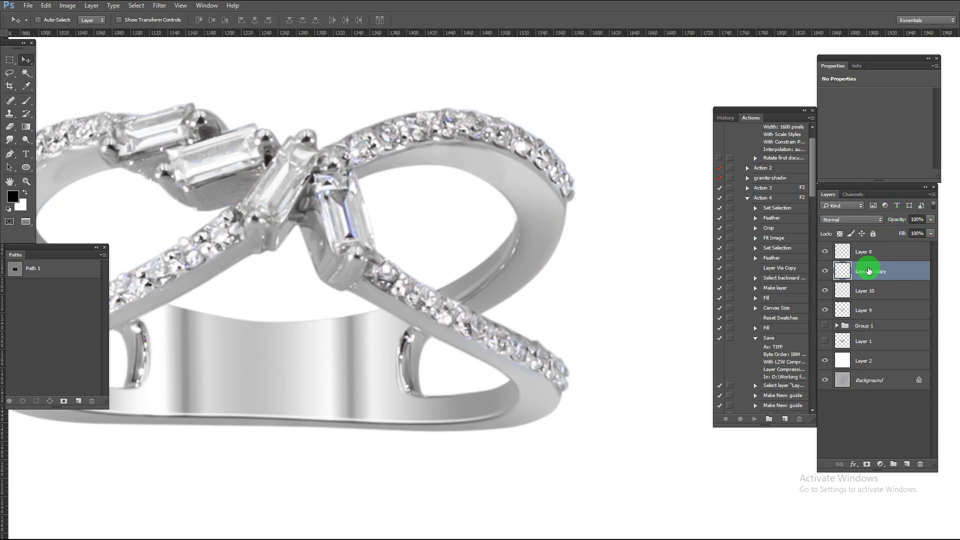
click(825, 272)
click(825, 271)
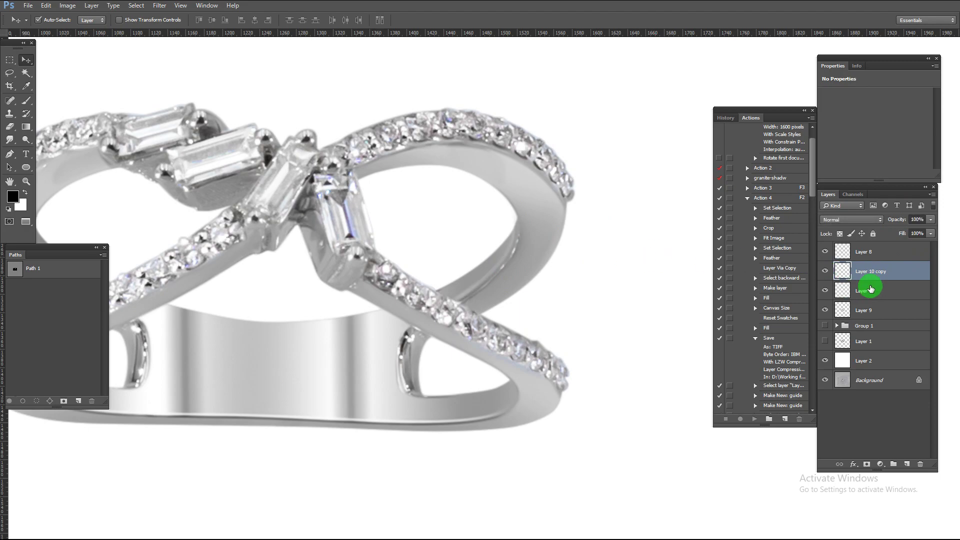
ctrl+click(871, 289)
drag(414, 218, 544, 220)
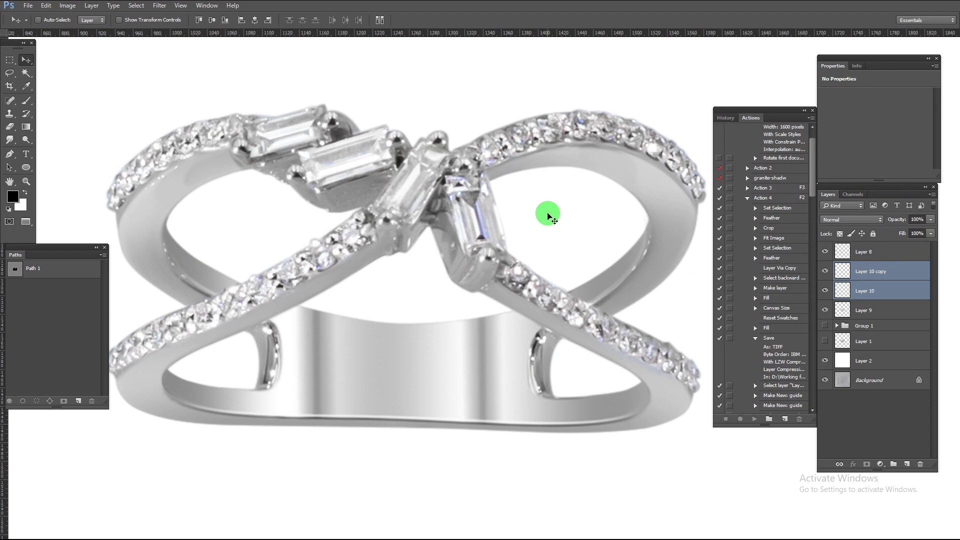
key(e)
scroll(526, 332, down, 2)
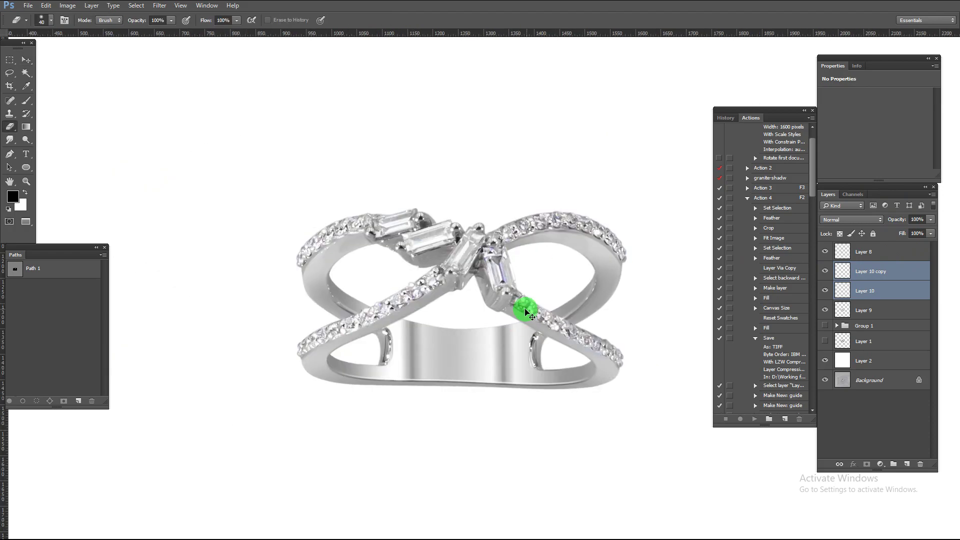
Step: Apply the Camera Raw filter to Layer 9 with sharpening amount 45, radius 2.4 and luminance noise reduction 68
scroll(483, 293, up, 3)
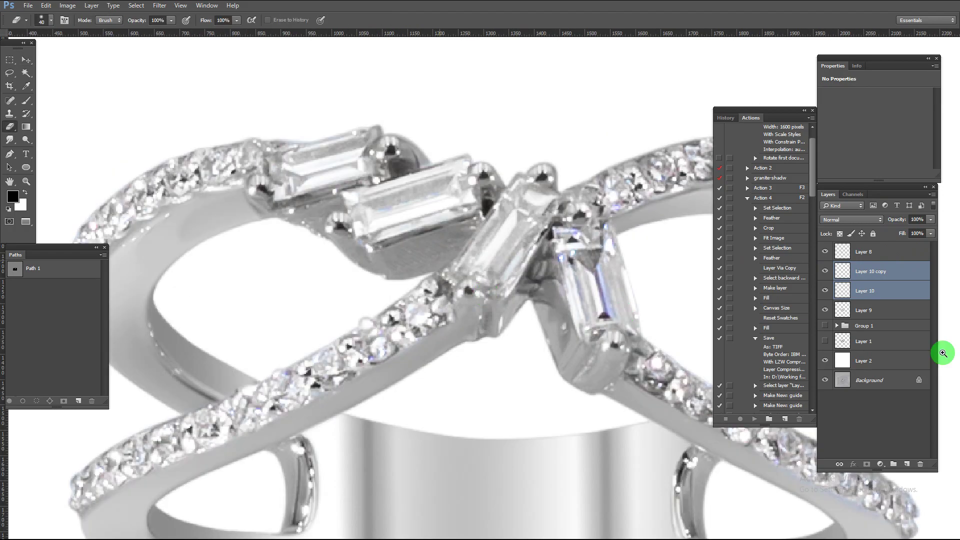
click(835, 314)
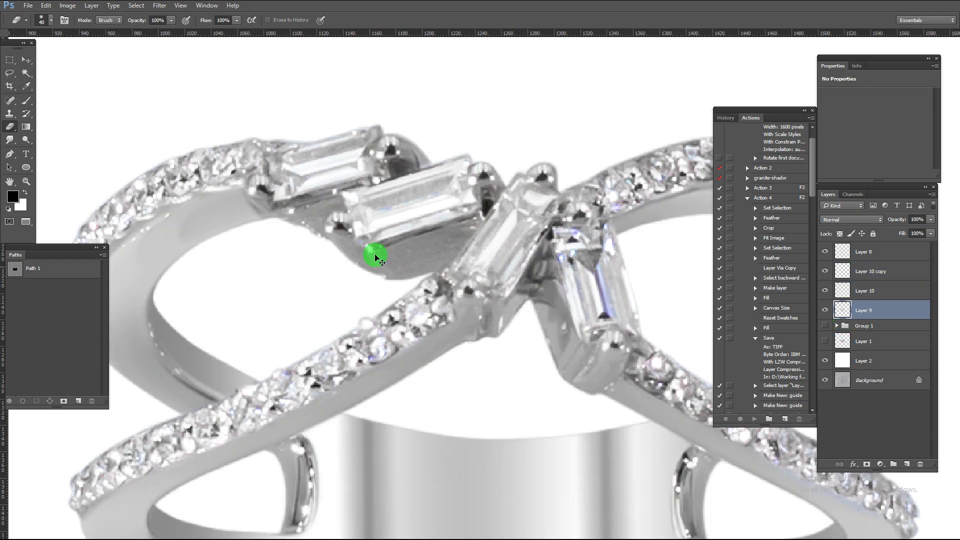
key(ctrl+z)
click(157, 6)
click(198, 65)
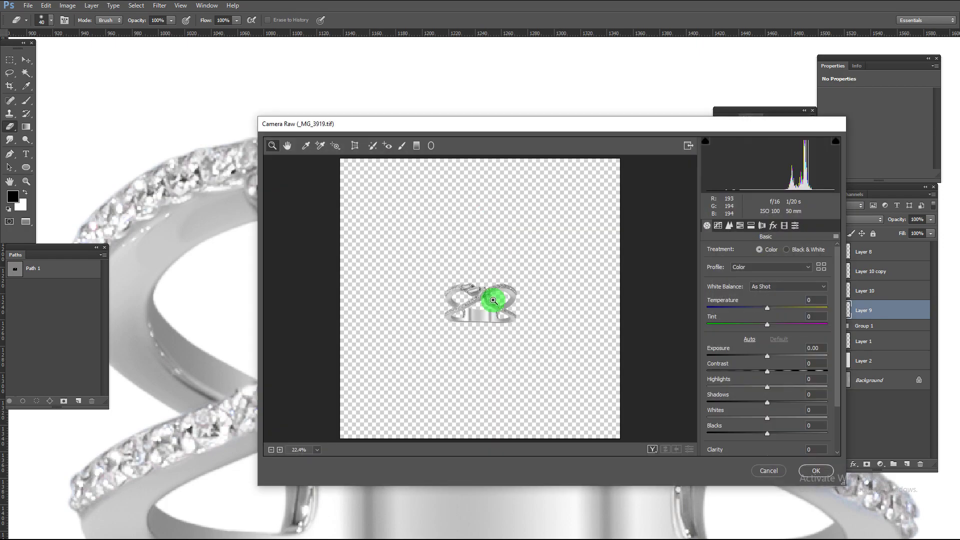
drag(458, 289, 520, 320)
click(729, 226)
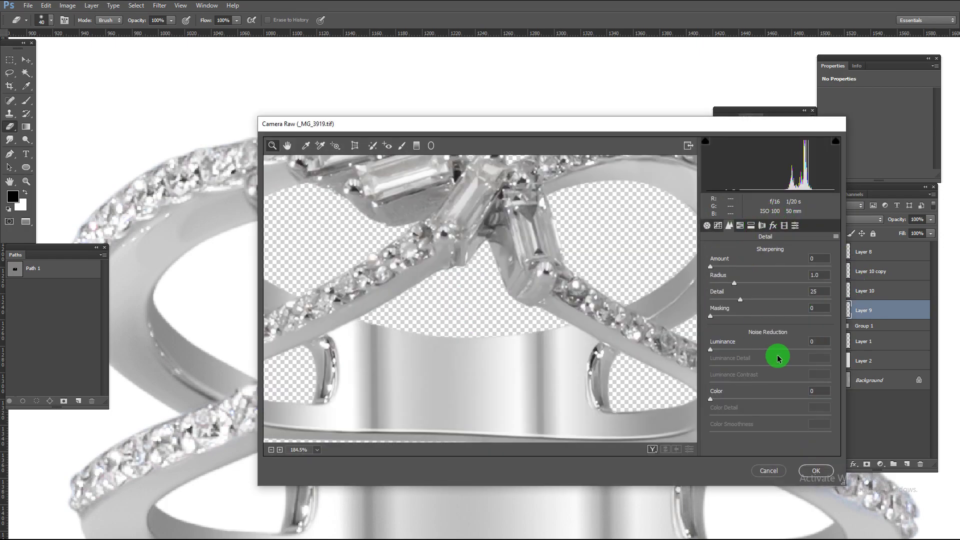
mouse_move(710, 266)
mouse_down()
mouse_move(746, 266)
mouse_move(710, 283)
mouse_up()
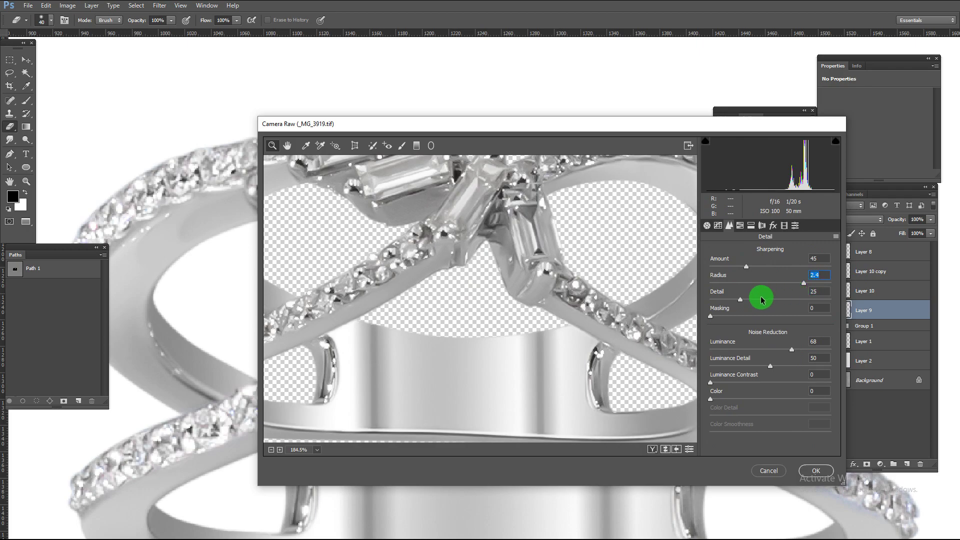
key(Return)
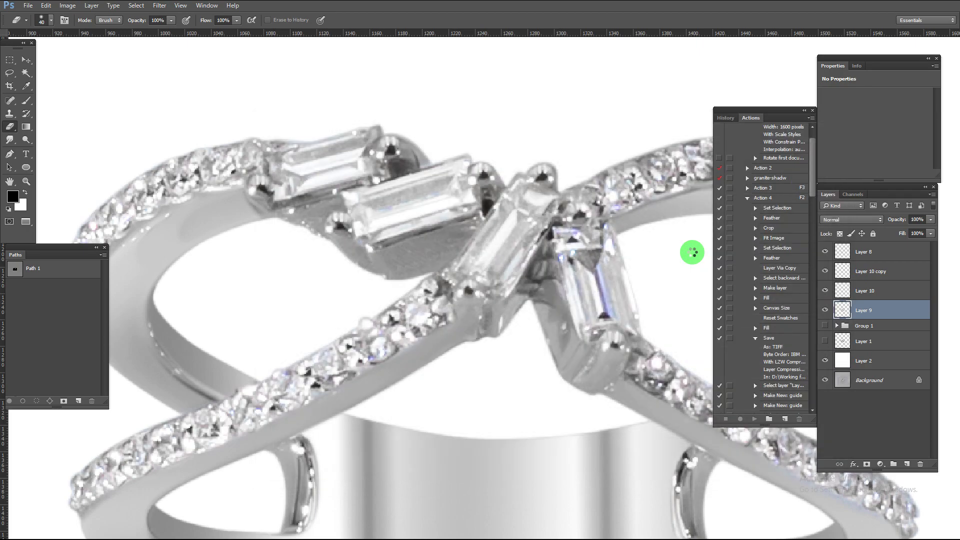
Step: Compare the retouched ring with the original photo by isolating and restoring the Background layer
key(ctrl+0)
drag(501, 339, 570, 368)
alt+click(826, 384)
alt+click(825, 384)
alt+click(825, 383)
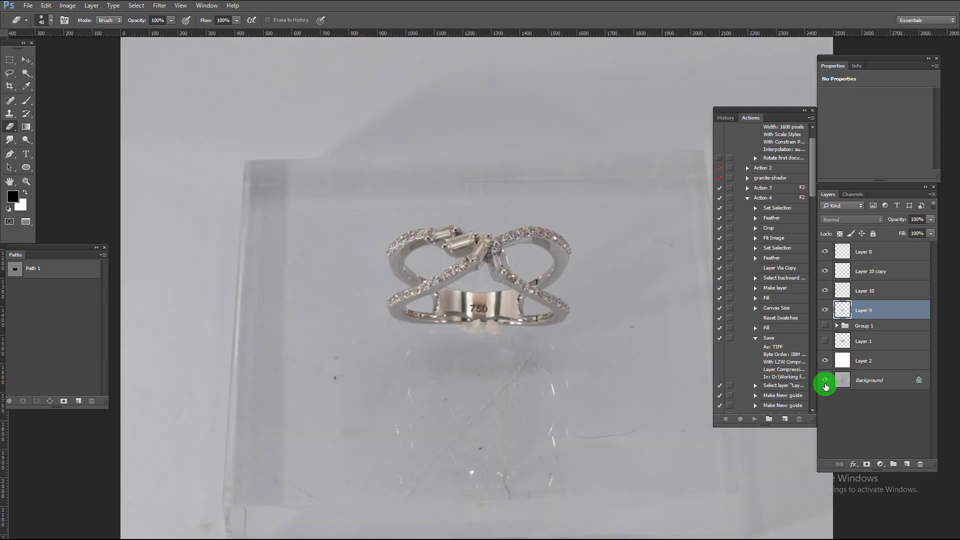
alt+click(826, 384)
key(p)
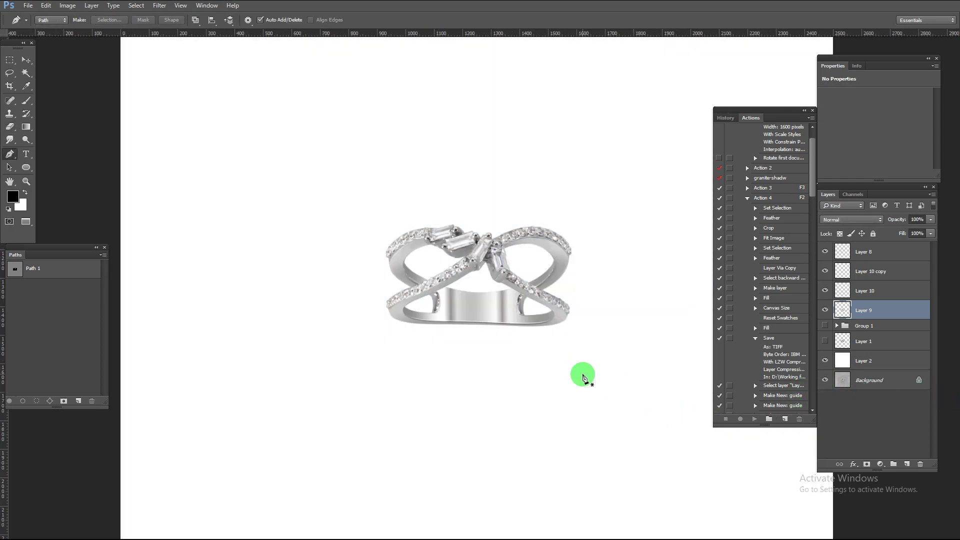
key(ctrl+plus)
key(ctrl+plus)
alt+click(825, 382)
alt+click(826, 383)
click(348, 335)
click(591, 342)
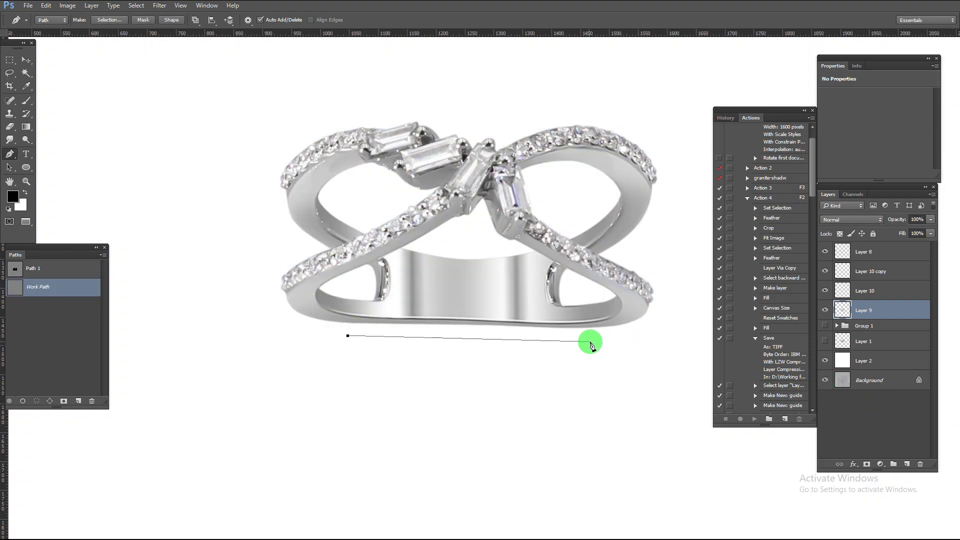
key(Delete)
scroll(595, 322, down, 1)
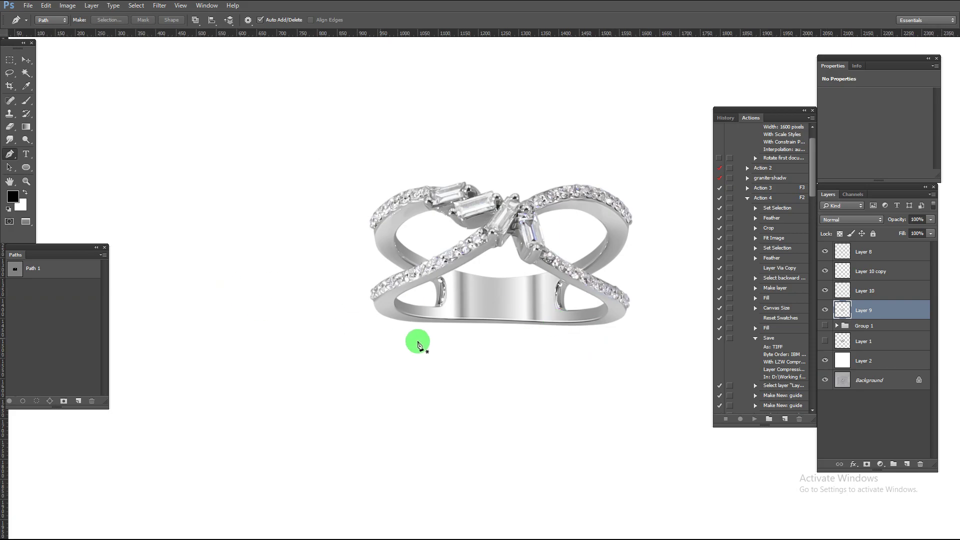
Step: Check the ring's base against a straight path, and slightly rotate Layer 8, Layer 10 copy, Layer 10 and Layer 9 together to level the ring
click(371, 323)
click(673, 321)
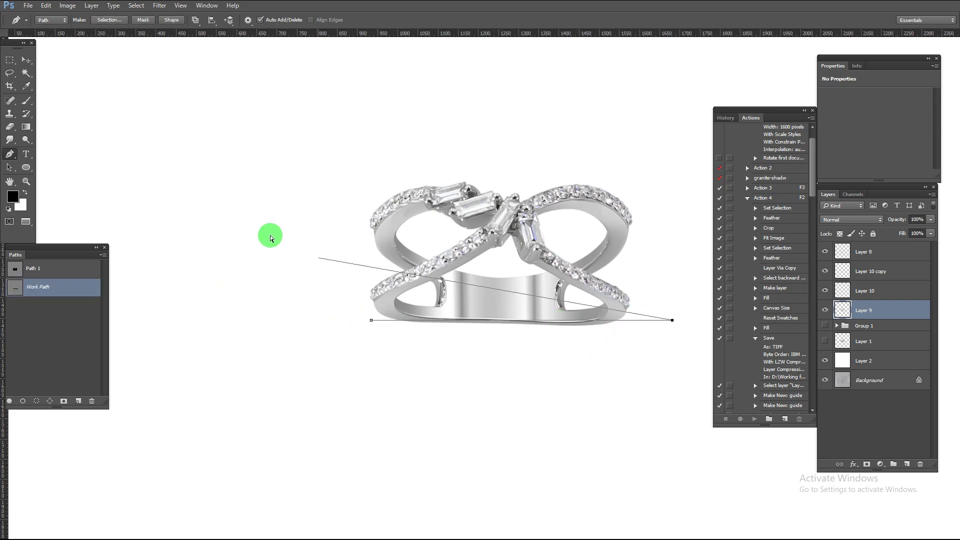
key(Delete)
shift+click(864, 251)
key(ctrl+t)
drag(668, 448, 681, 448)
key(Return)
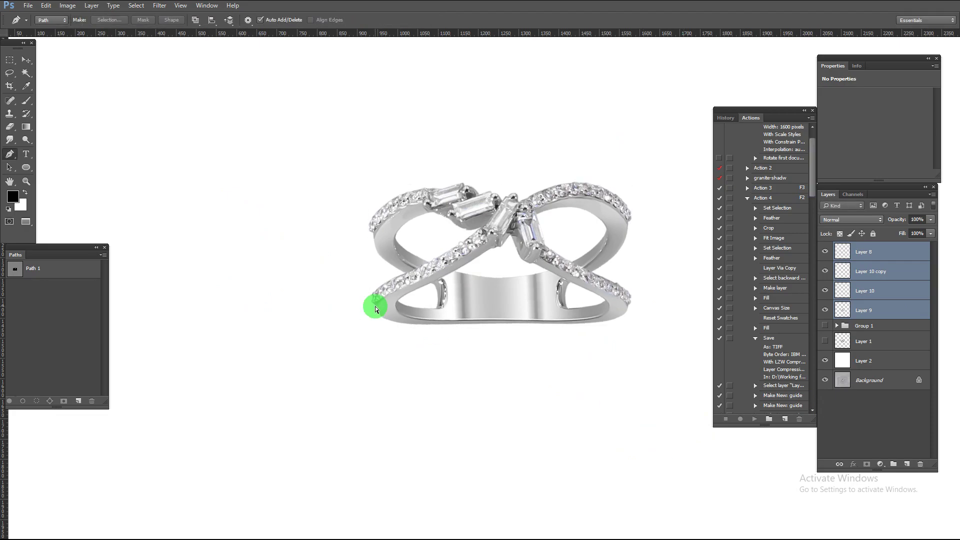
Step: Draw a closed arched path with the Pen tool along the ring's base to outline its ground shadow
click(415, 335)
drag(620, 335, 752, 362)
drag(526, 302, 527, 299)
click(509, 303)
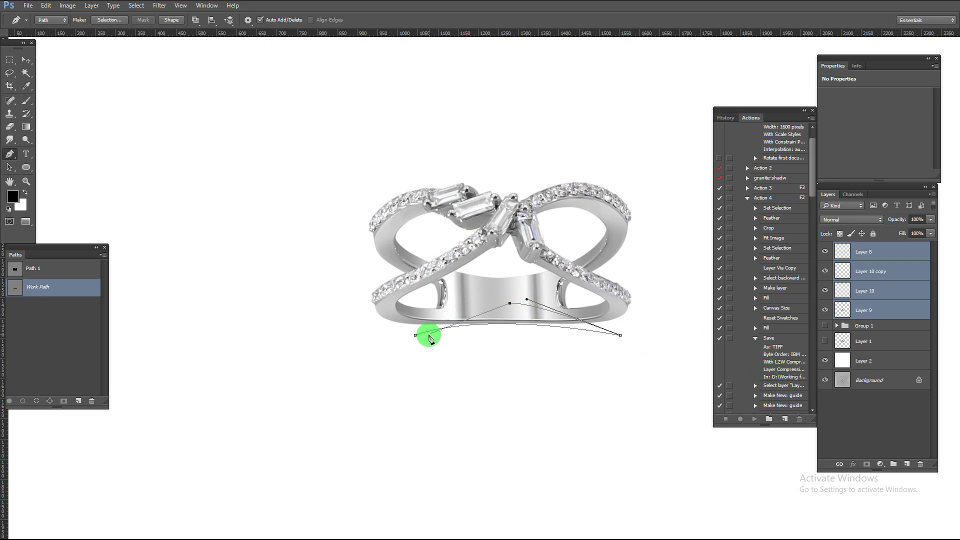
drag(415, 336, 383, 357)
Step: Convert the shadow path into a feathered selection and fill it with black on a new layer above Layer 2
key(ctrl+Return)
key(shift+F6)
key(Return)
key(shift+F6)
key(Return)
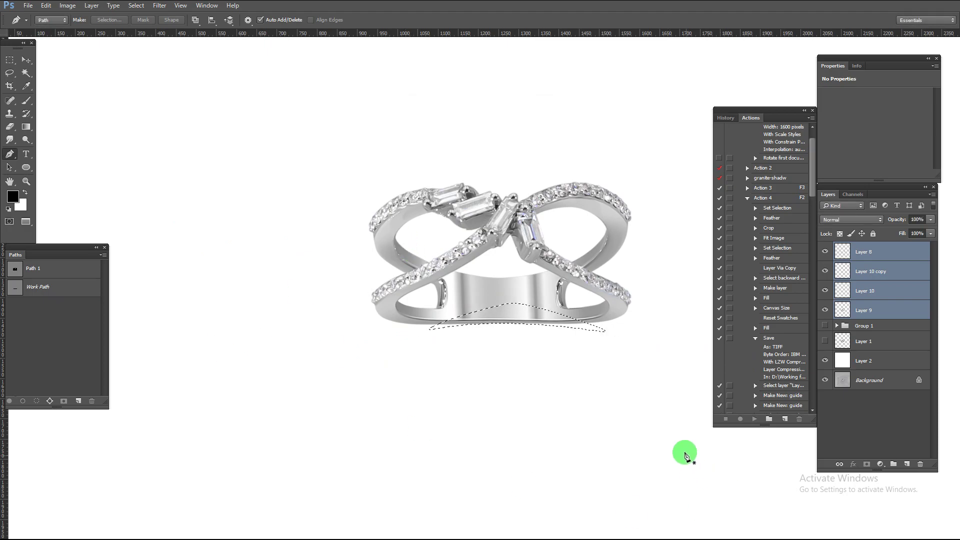
click(861, 356)
key(ctrl+alt+shift+n)
key(alt+BackSpace)
key(ctrl+d)
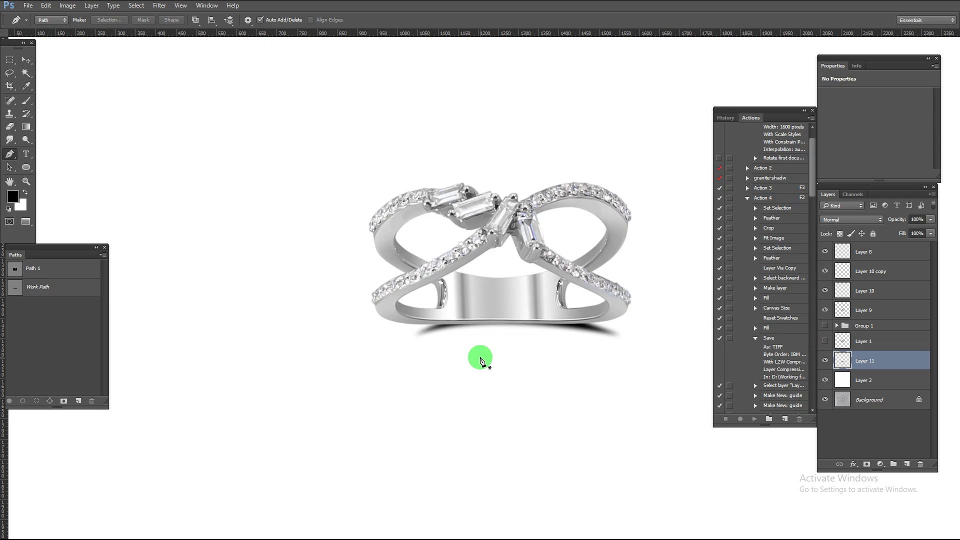
Step: Select both outer ends of the ring's shadow with the Lasso tool and feather the selection
key(l)
mouse_move(475, 350)
mouse_down()
mouse_move(346, 349)
mouse_move(477, 353)
mouse_move(440, 266)
mouse_up()
drag(603, 293, 680, 272)
key(shift+F6)
text(5)
key(Return)
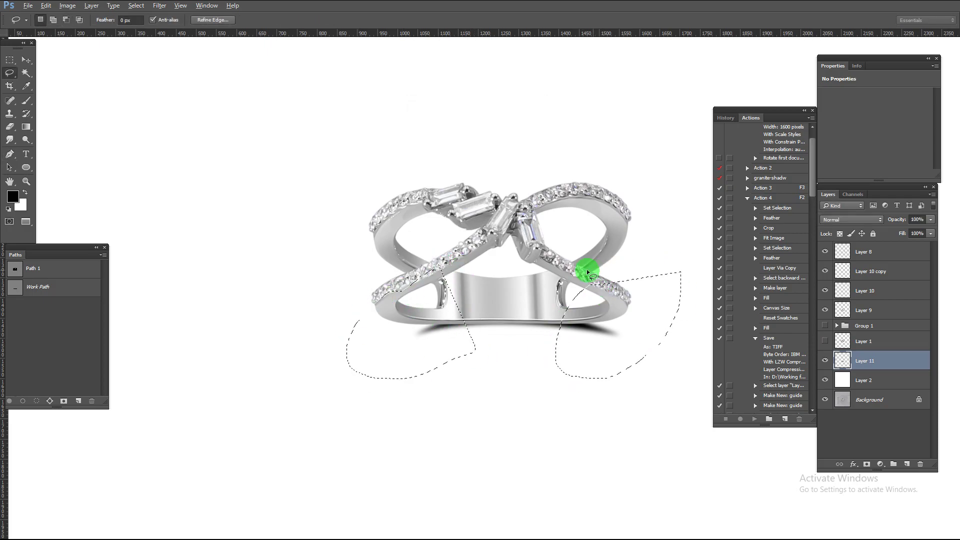
Step: Blur the selected shadow ends with a 10-pixel Gaussian Blur and set Layer 11's opacity to 50%
click(159, 6)
mouse_move(180, 115)
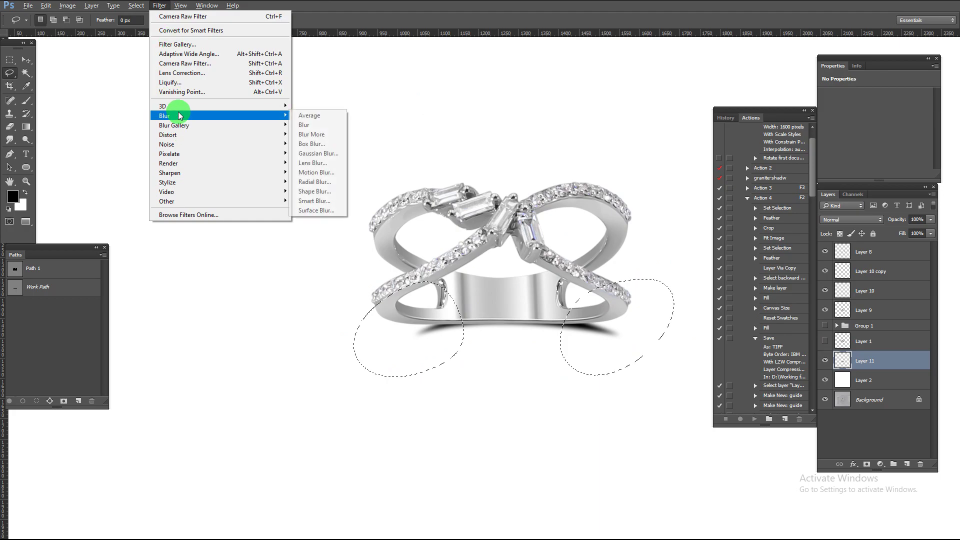
click(320, 153)
text(20)
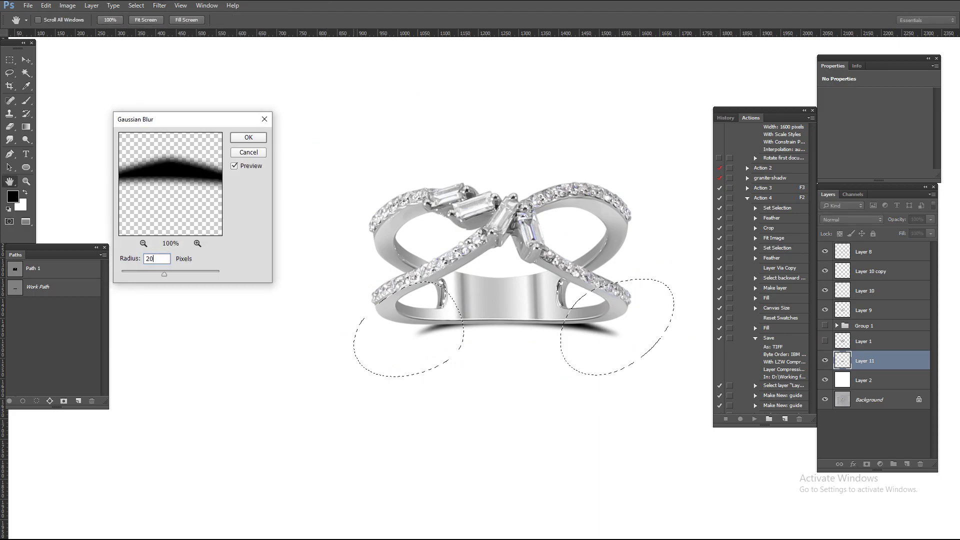
text(1)
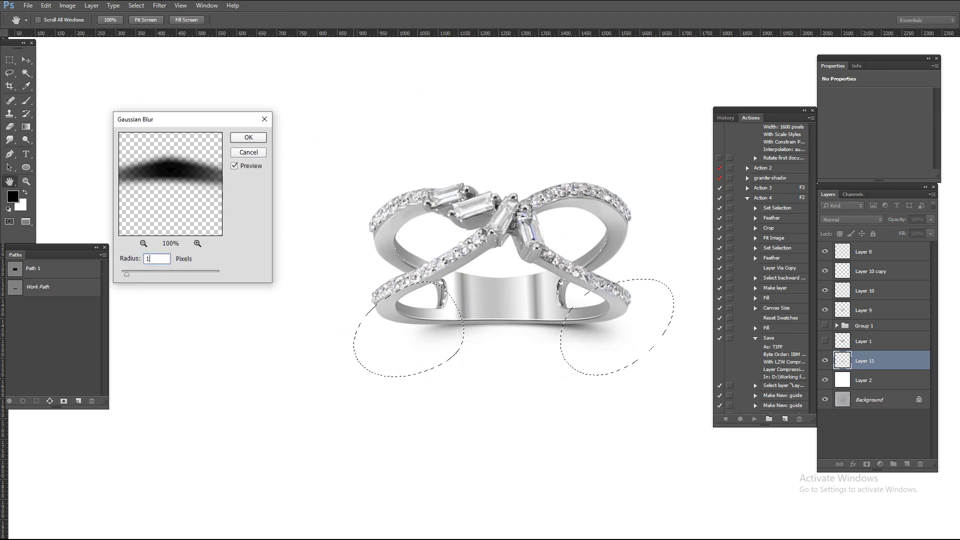
text(0)
key(Return)
key(ctrl+d)
key(v)
key(5)
Step: Enlarge the Eraser to 200 px and soften the right end of the ring's shadow
key(e)
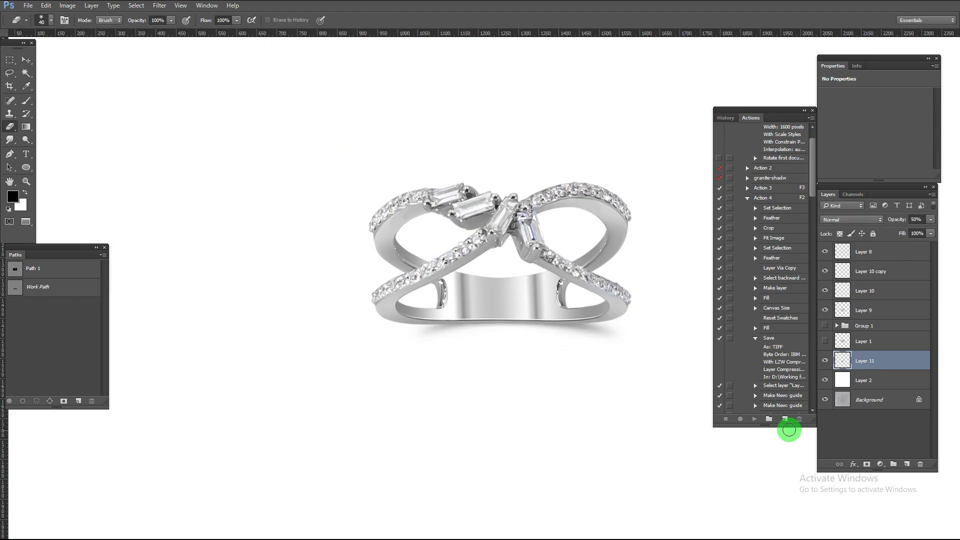
key(bracketright)
key(bracketright)
key(bracketright)
key(bracketright)
key(bracketright)
key(bracketright)
key(bracketright)
key(bracketright)
key(bracketright)
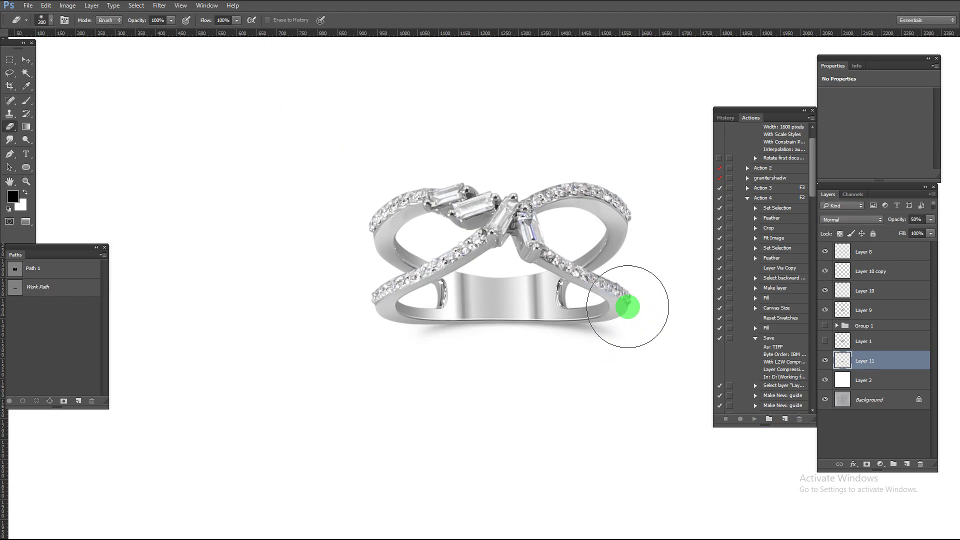
drag(595, 302, 619, 322)
Step: Draw a closed path over the centre of the ring's base for a narrow contact shadow
key(p)
click(441, 312)
click(383, 335)
drag(551, 337, 564, 338)
click(440, 311)
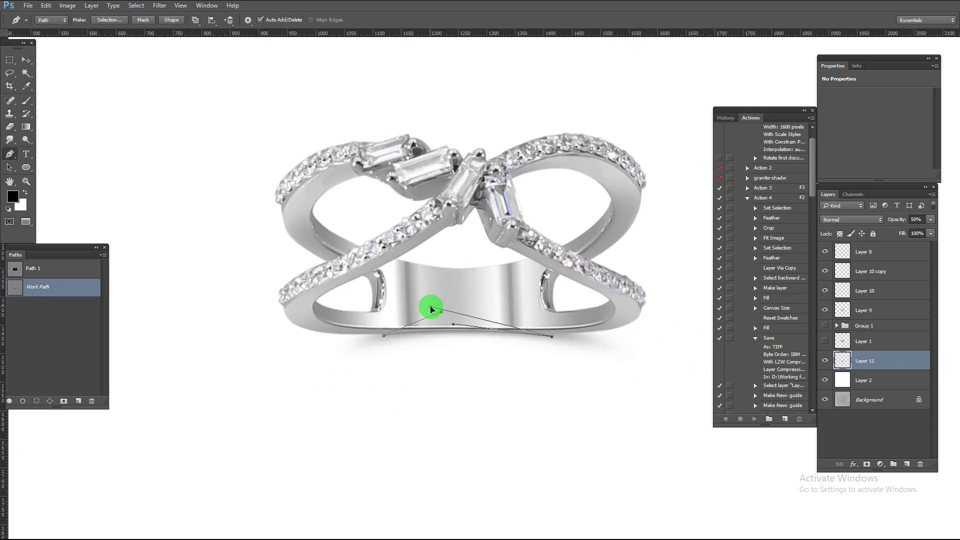
Step: Fill the feathered contact-shadow selection with black on a new layer and soften it with a 125 px Eraser
key(ctrl+Return)
key(shift+F6)
text(5)
key(Return)
key(shift+F6)
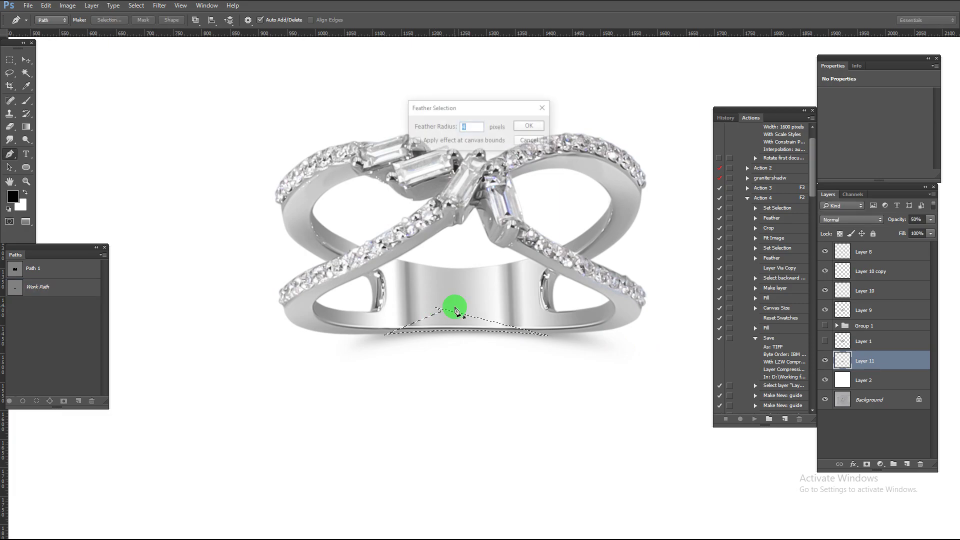
key(Return)
key(ctrl+shift+alt+n)
key(alt+BackSpace)
key(ctrl+d)
key(e)
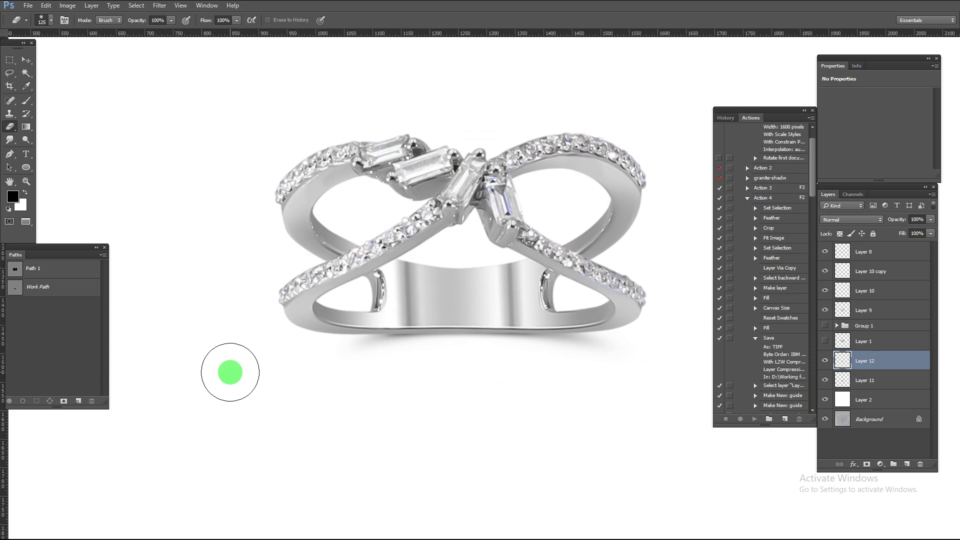
mouse_move(467, 334)
mouse_down()
mouse_move(427, 318)
mouse_move(465, 328)
mouse_up()
key(p)
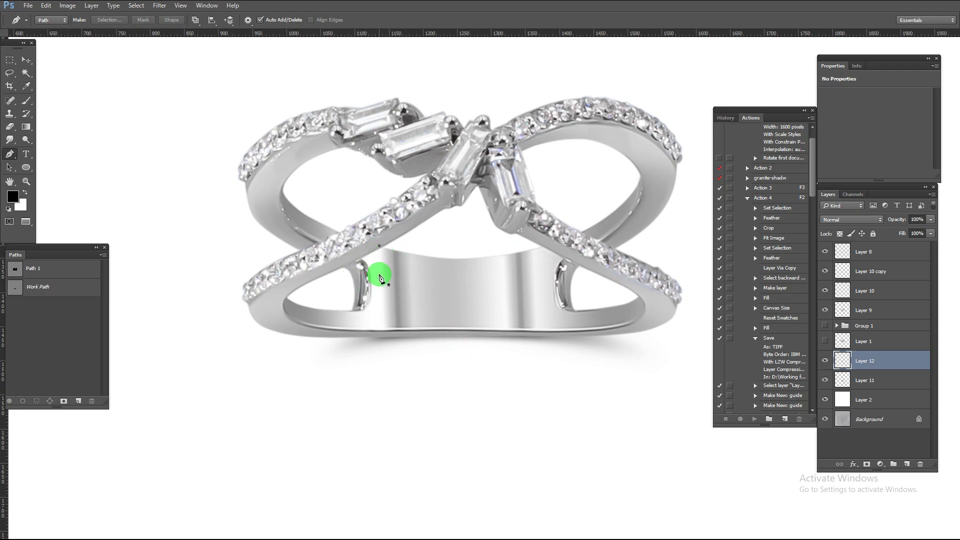
click(379, 246)
right_click(344, 201)
click(361, 218)
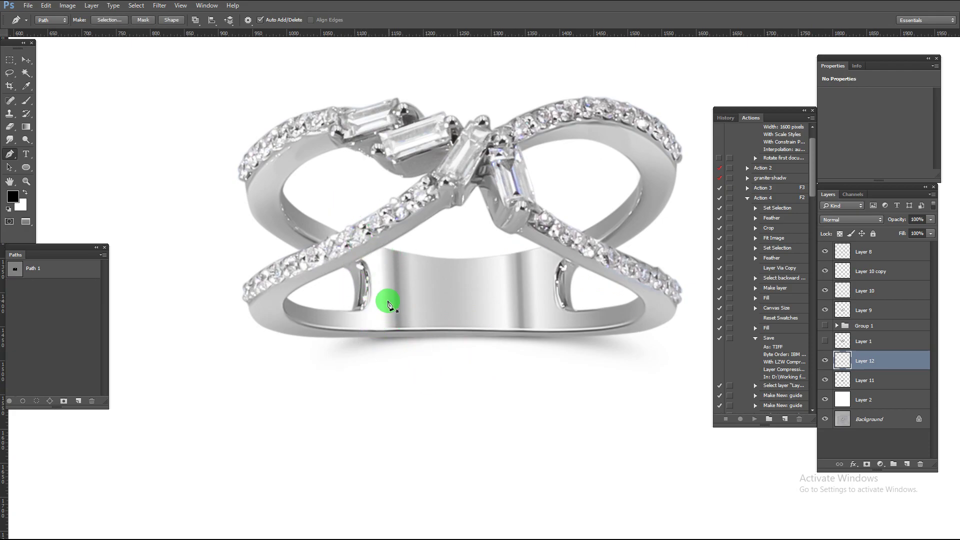
Step: Draw closed paths around the inner ends of the ring's left and right lower openings
drag(295, 265, 350, 277)
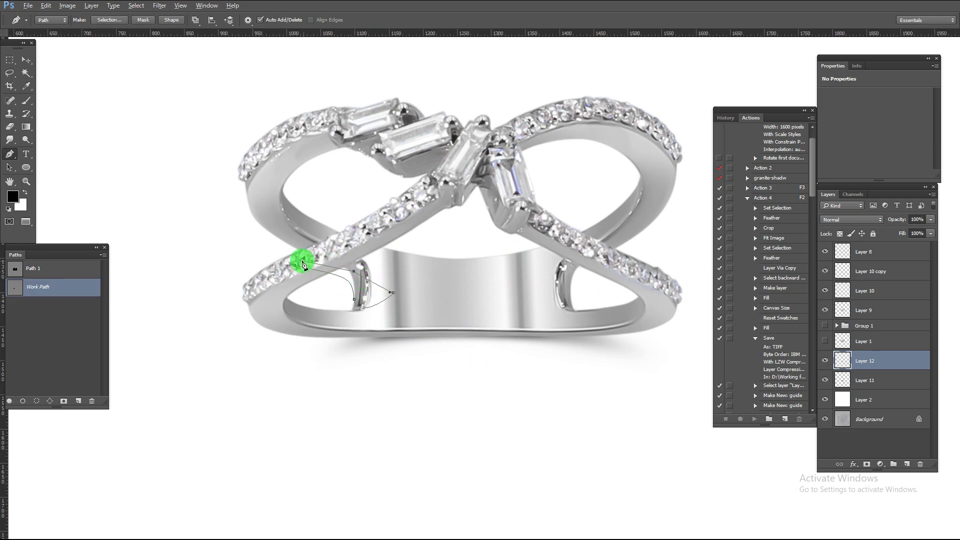
click(533, 315)
click(539, 281)
click(576, 270)
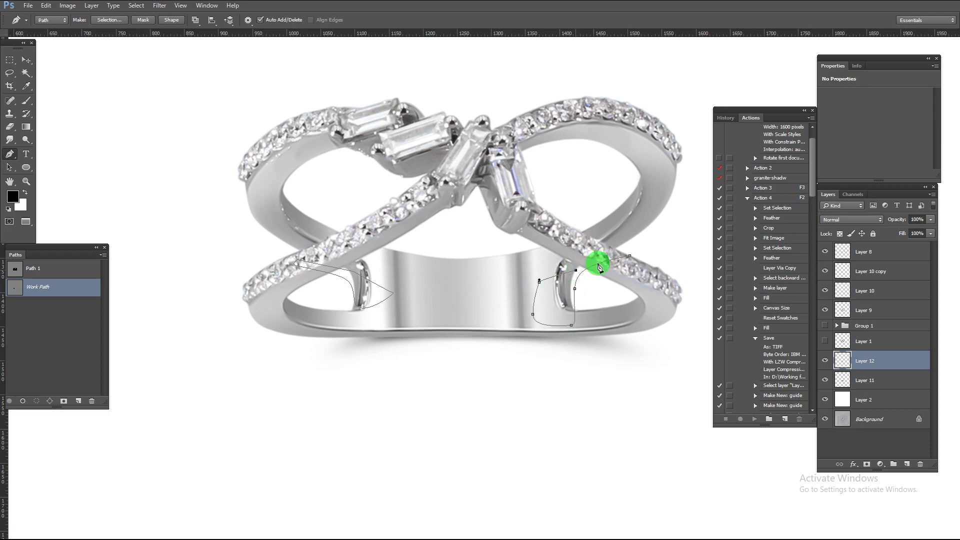
Step: Convert the opening paths into a feathered selection and fill it with black shading on Layer 12
key(ctrl+Return)
key(shift+F6)
key(Return)
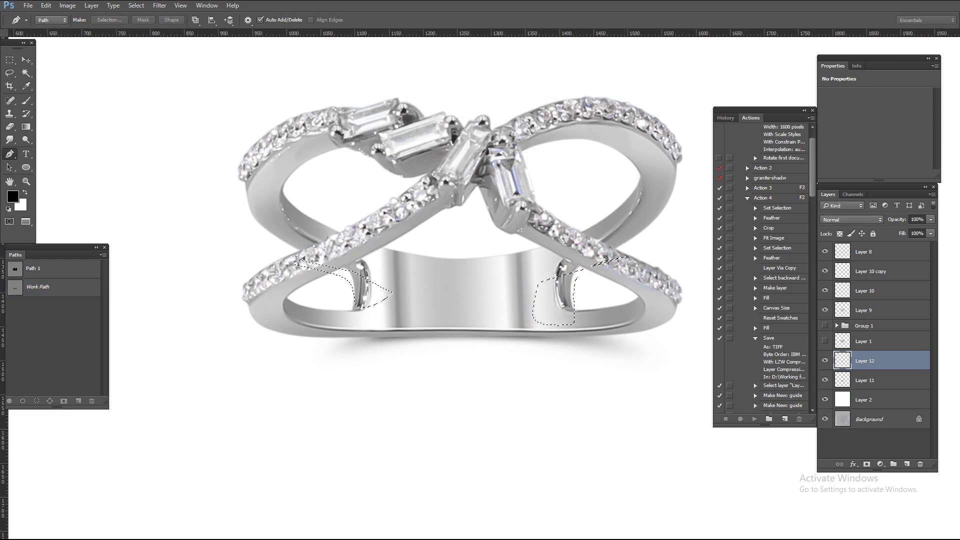
key(ctrl+d)
key(v)
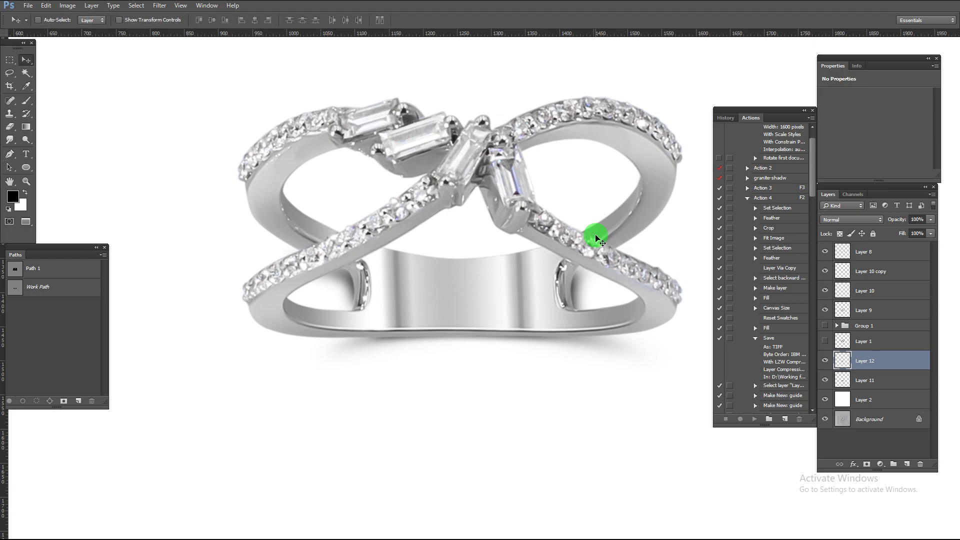
Step: Soften the shading in the ring's openings with a 125 px Eraser at 40% opacity, and compare the base shadow hidden and shown
key(e)
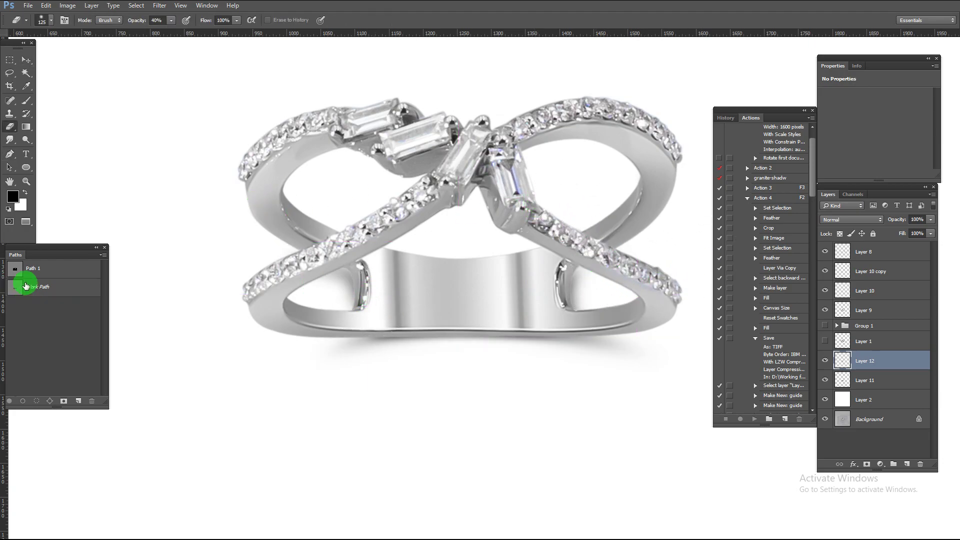
drag(534, 315, 507, 311)
drag(601, 302, 569, 299)
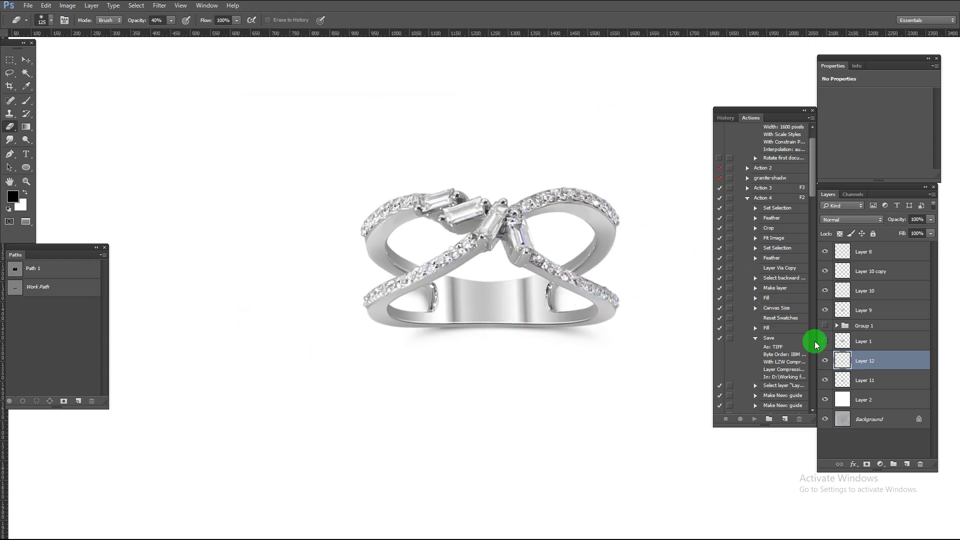
click(826, 381)
click(825, 381)
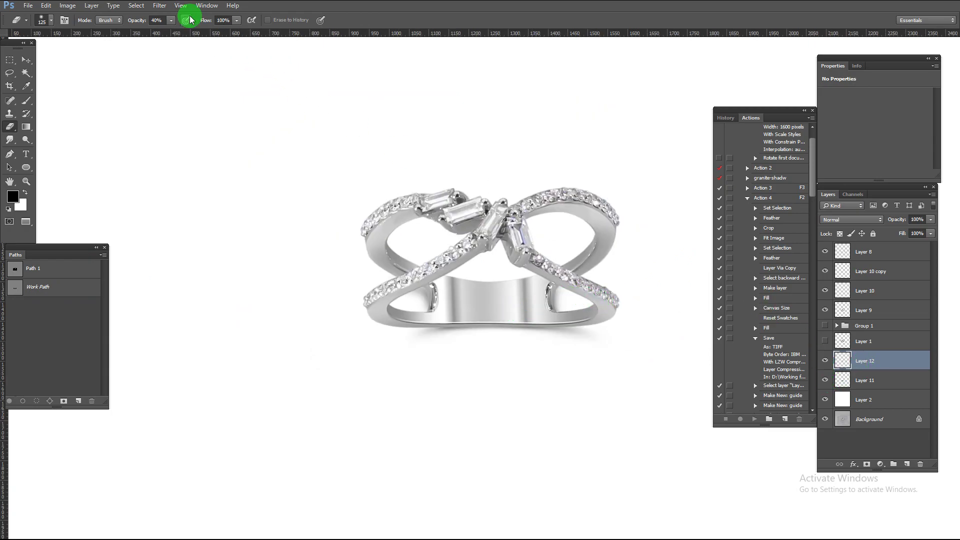
Step: Copy the shadow layers Layer 11 and Layer 12 into _MG_3916.tif and move them below Layer 10
key(f)
key(f)
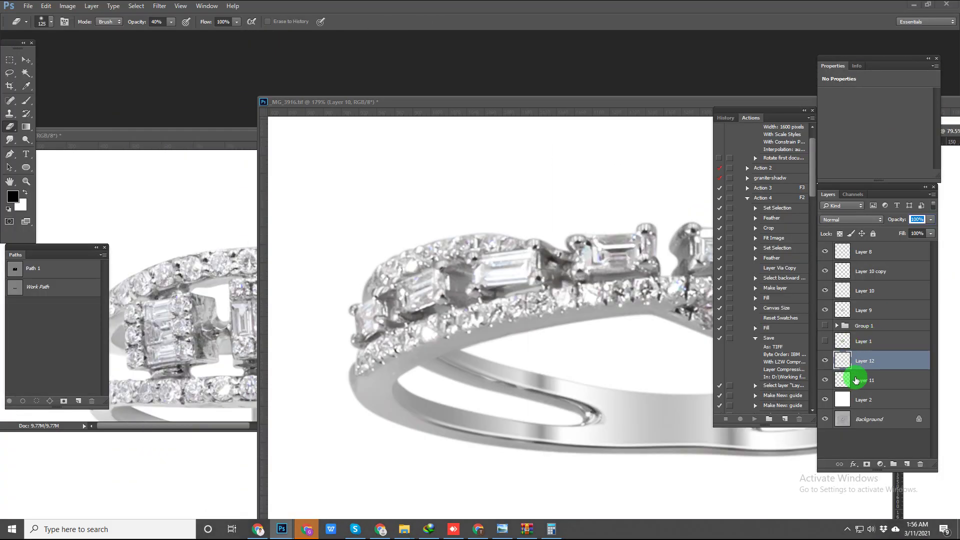
shift+click(856, 380)
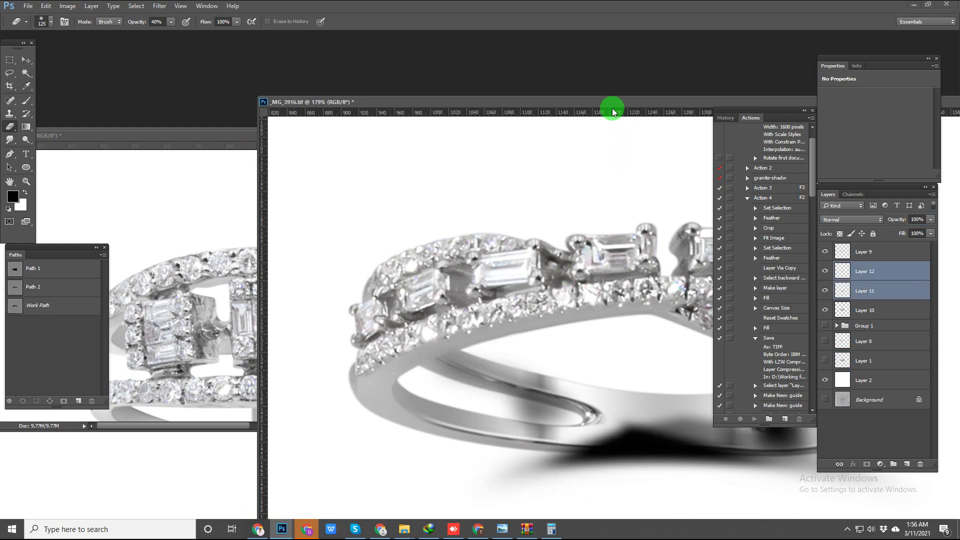
drag(613, 107, 414, 76)
key(ctrl+bracketleft)
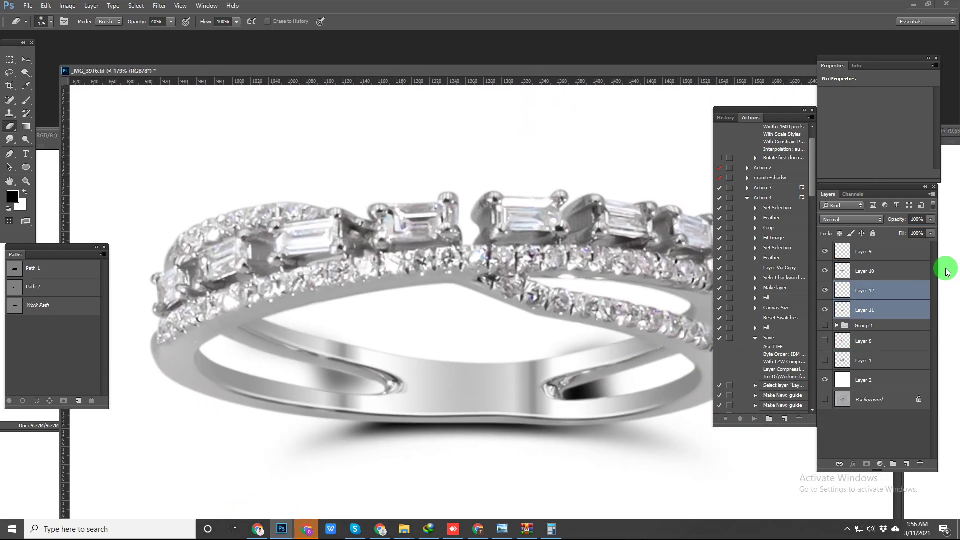
Step: Reposition the copied shadow under the ring in _MG_3916.tif with Free Transform, and merge the two shadow layers
key(ctrl+t)
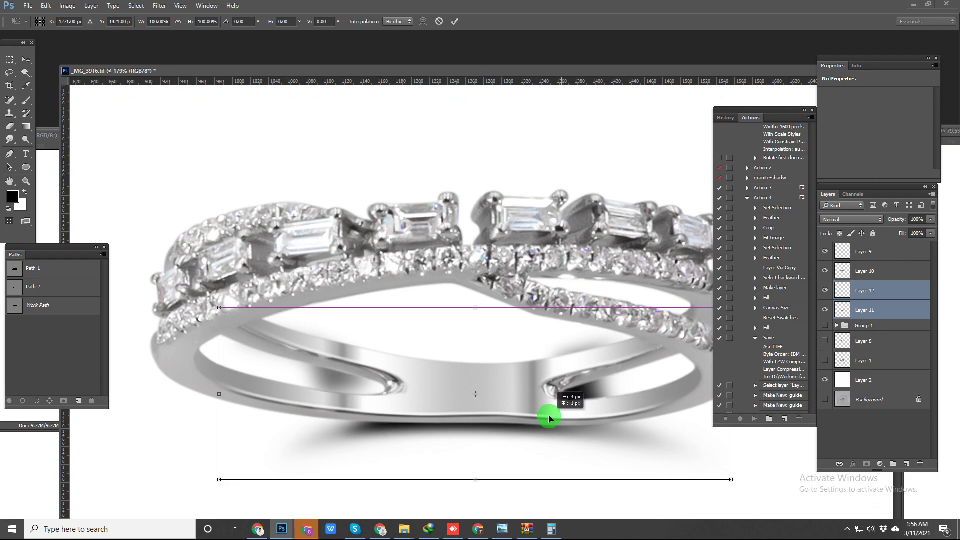
key(Up)
key(Up)
key(Up)
key(Up)
drag(615, 223, 621, 222)
key(Return)
key(ctrl+e)
Step: Erase the copied shading inside the ring's openings with a smaller Eraser at 100% opacity, and save _MG_3916.tif
key(bracketleft)
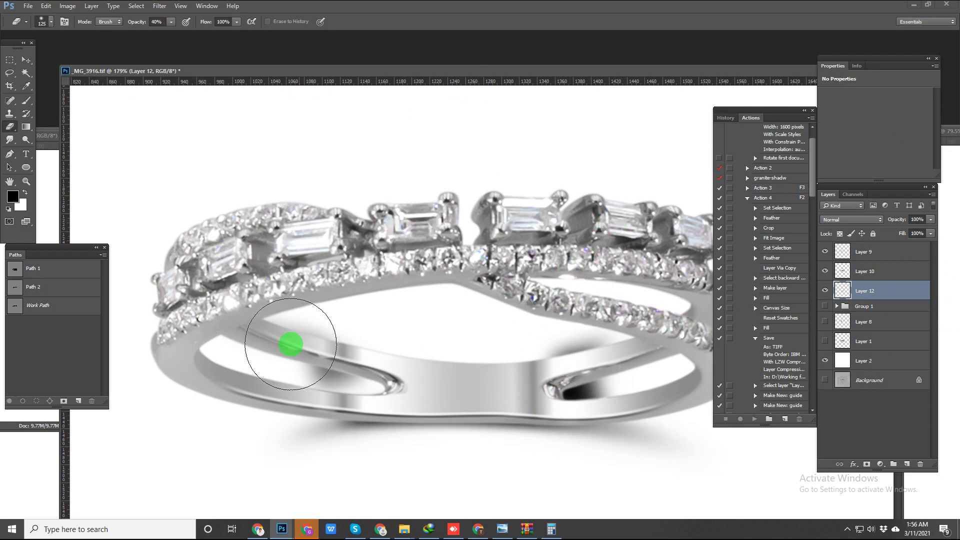
key(bracketleft)
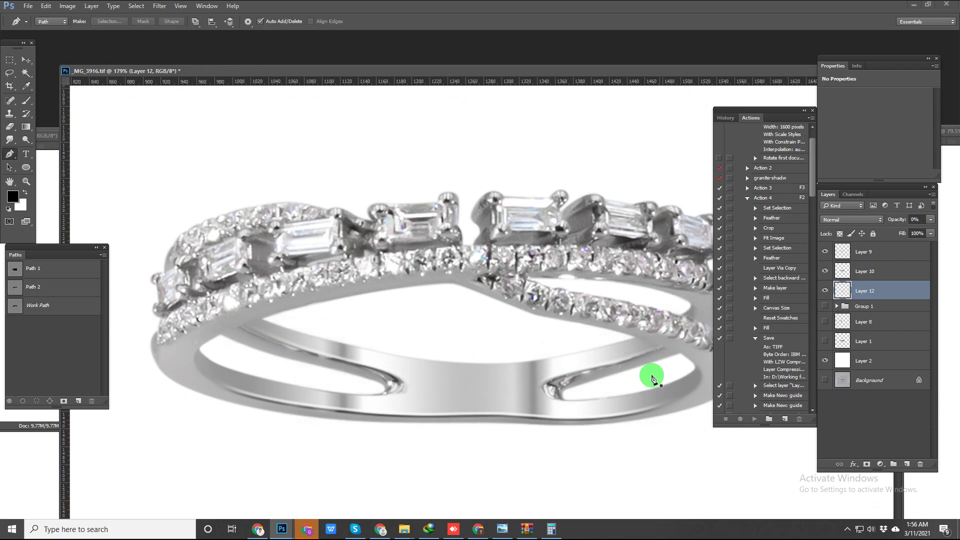
key(bracketleft)
key(bracketleft)
key(bracketleft)
drag(620, 387, 399, 392)
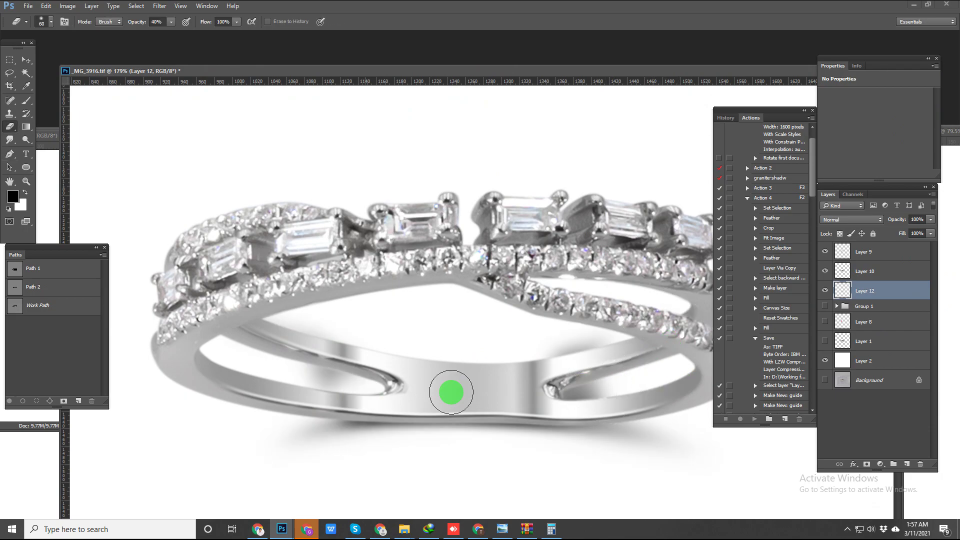
key(0)
mouse_move(621, 387)
mouse_down()
mouse_move(669, 350)
mouse_move(314, 324)
mouse_move(256, 353)
mouse_move(318, 377)
mouse_up()
drag(652, 386, 620, 380)
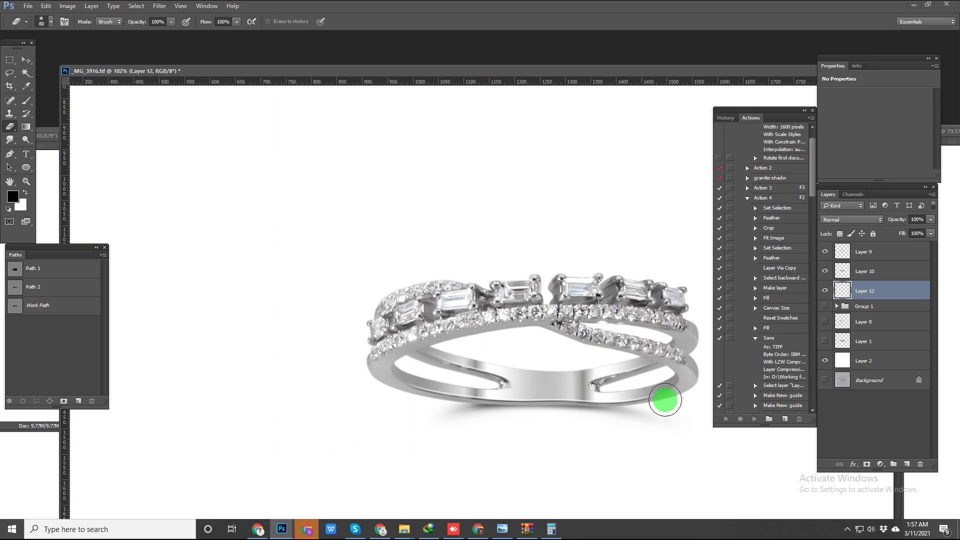
key(bracketright)
key(bracketright)
key(ctrl+s)
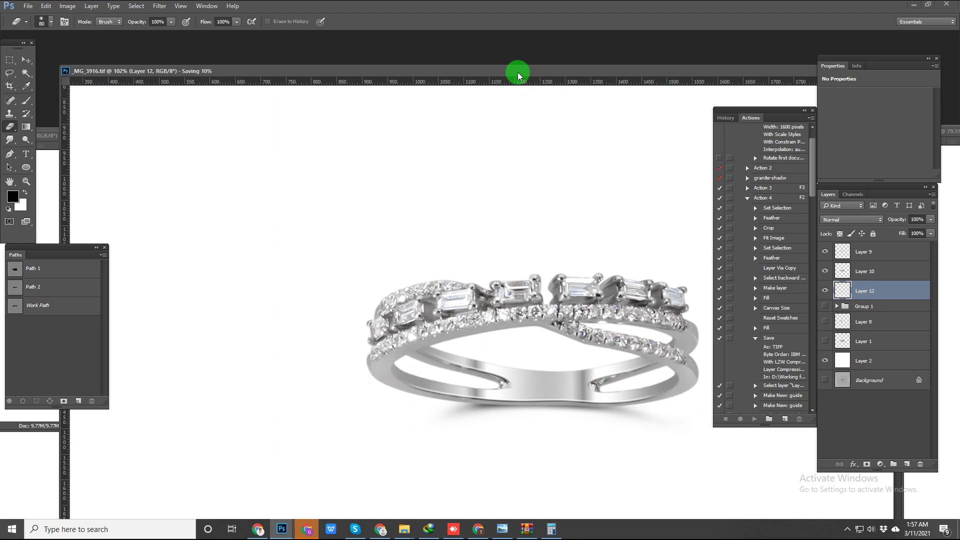
Step: Merge Layer 1 into the Background of _MG_3793.jpg, close that file without saving, and bring the emerald ring document into view
drag(518, 72, 959, 224)
drag(279, 139, 407, 116)
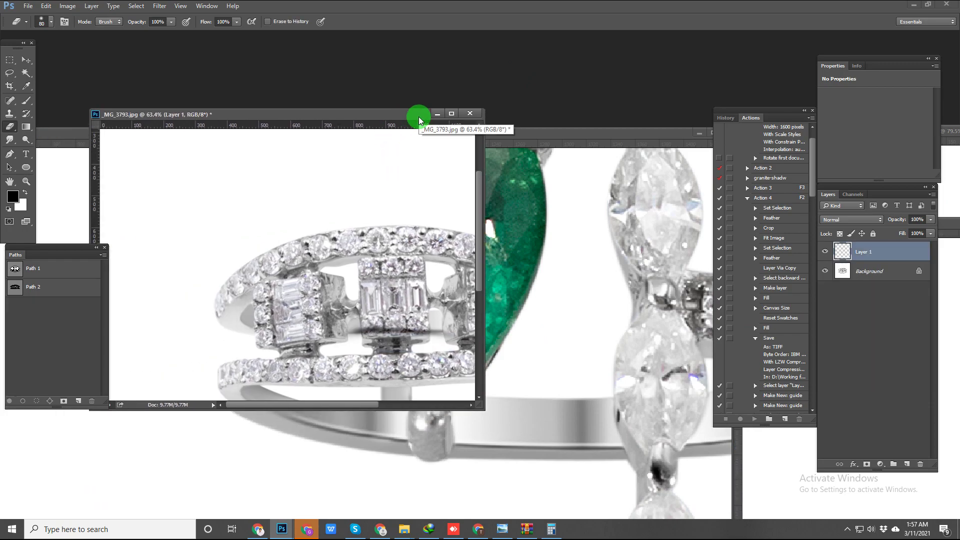
key(ctrl+e)
click(469, 114)
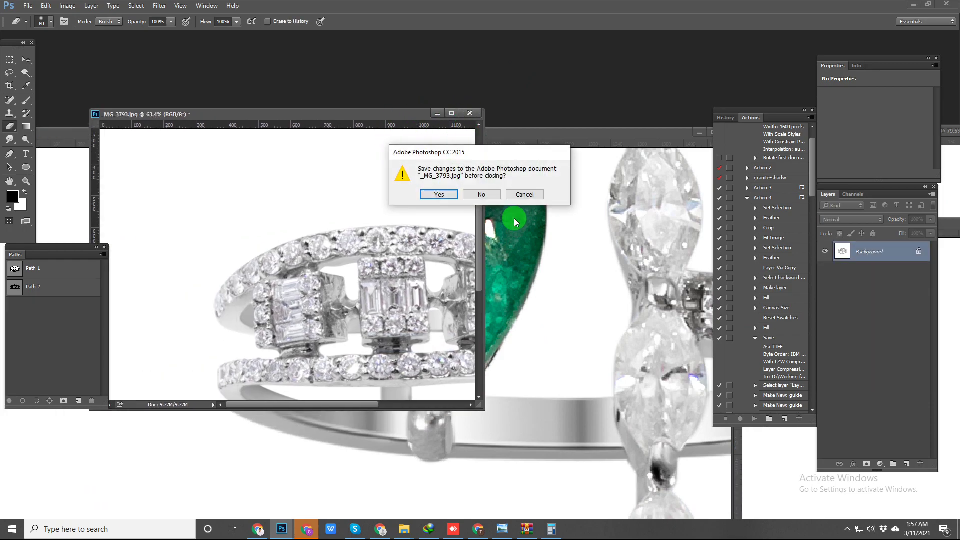
click(480, 194)
drag(252, 132, 152, 82)
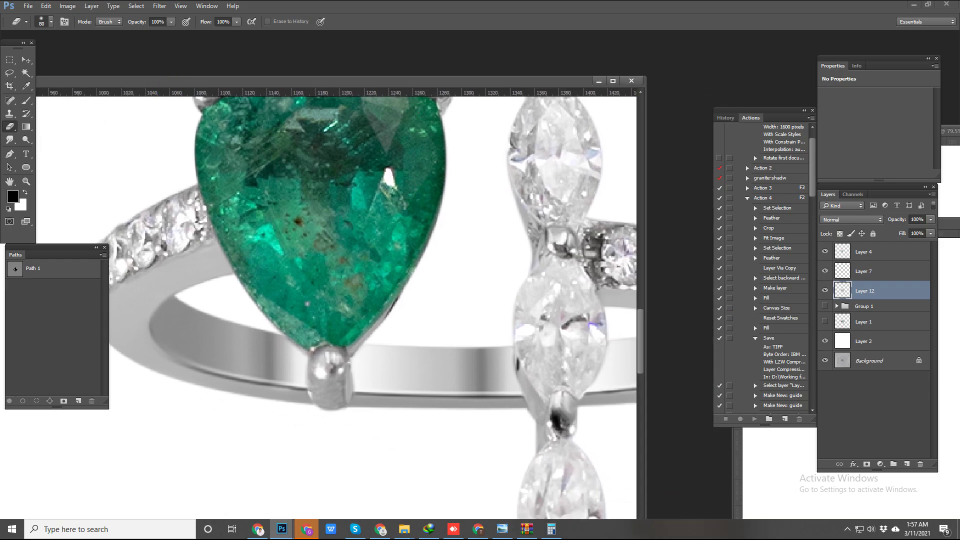
Step: Copy the Layer 12 shadow from _MG_3916.tif into the emerald ring document, and position it under the band rotated about -1.3°
click(778, 453)
drag(844, 293, 330, 479)
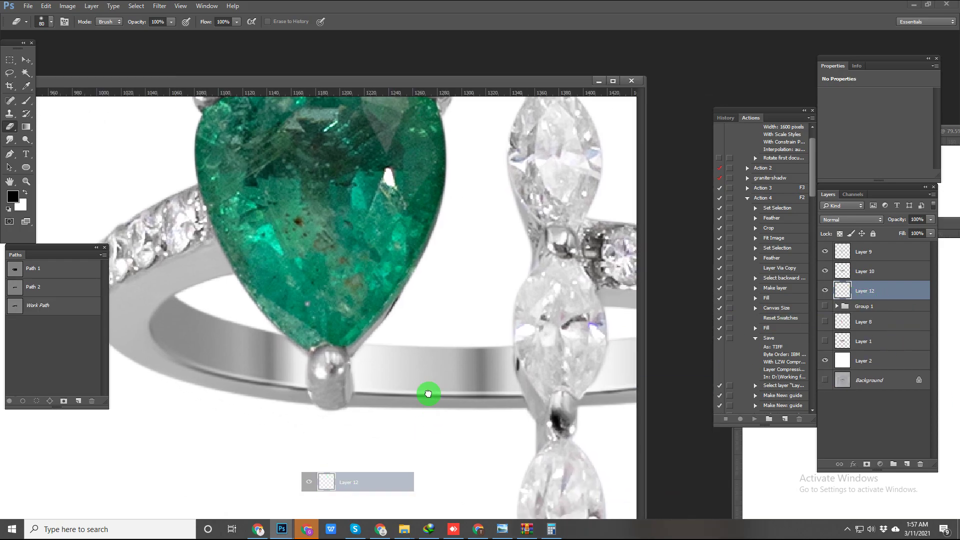
alt+click(442, 383)
key(ctrl+t)
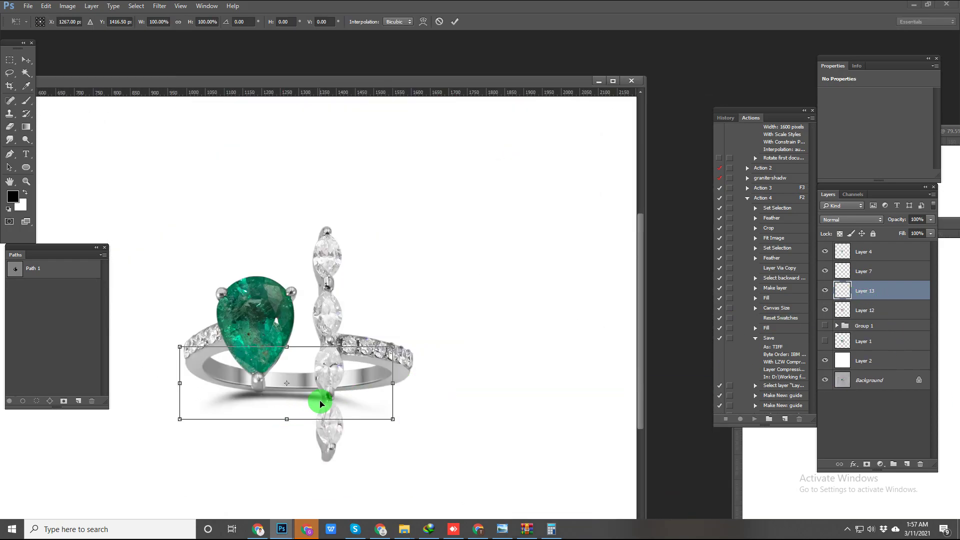
drag(317, 398, 339, 402)
drag(425, 453, 427, 450)
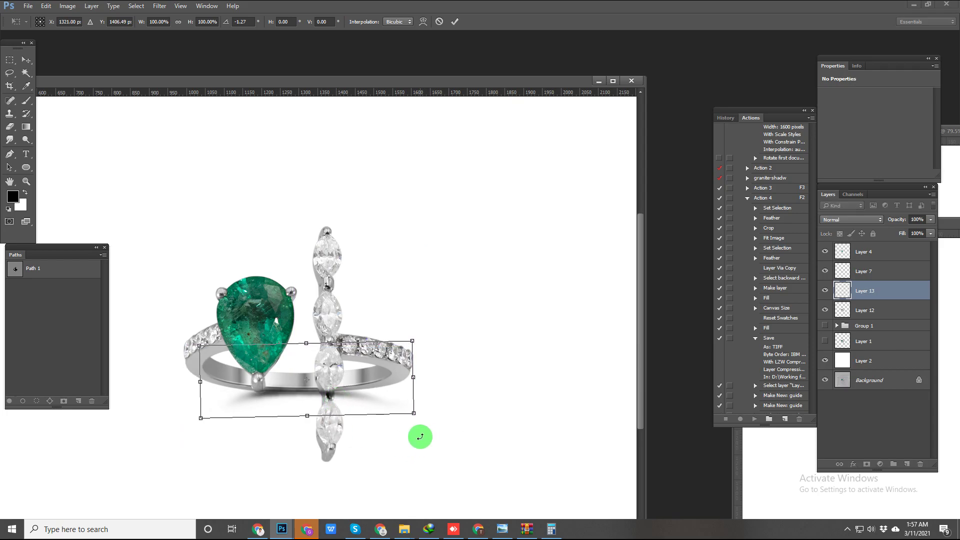
key(Return)
key(e)
Step: Move the copied shadow layer below Group 1 and scale it to about 87.5%
key(ctrl+bracketleft)
key(ctrl+bracketleft)
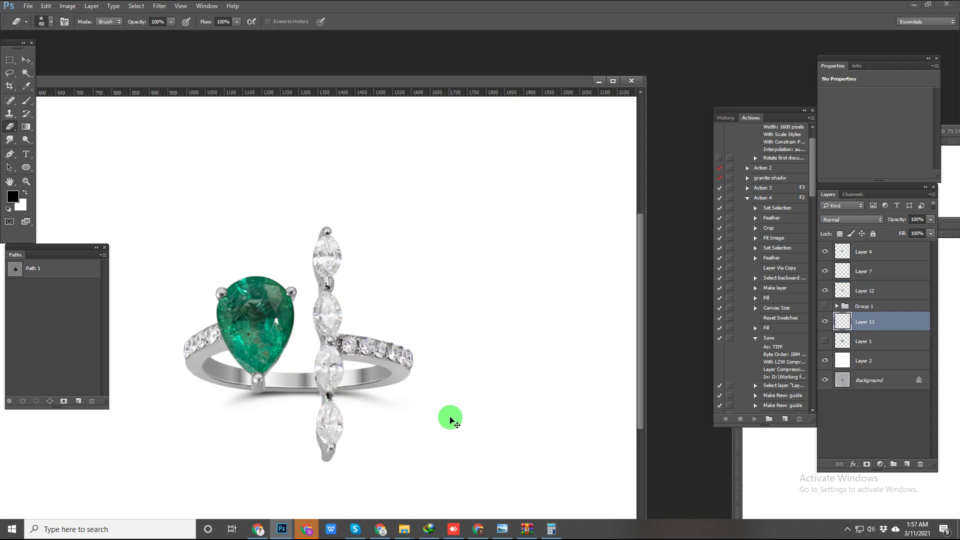
key(ctrl+t)
mouse_move(403, 421)
mouse_down()
mouse_move(403, 412)
mouse_move(392, 413)
mouse_up()
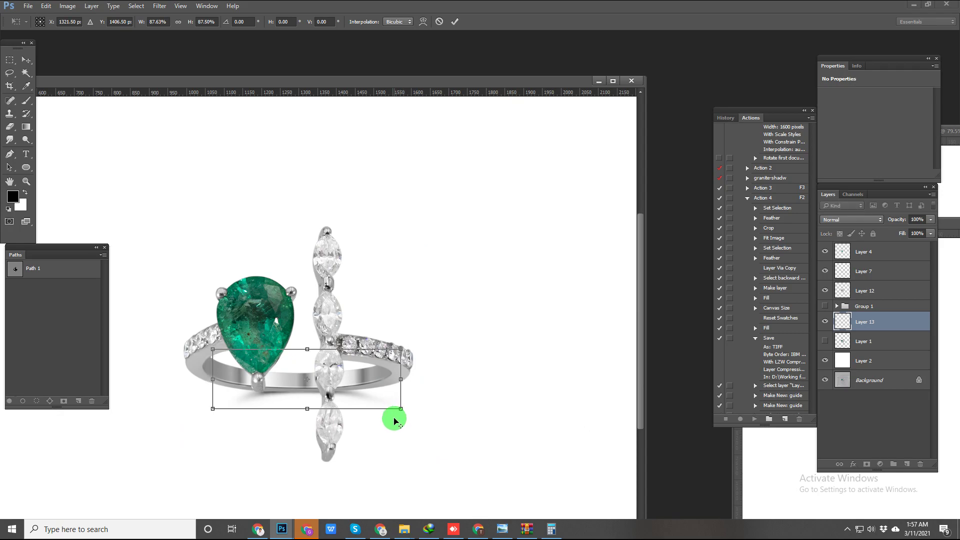
key(Return)
key(e)
Step: Compare the retouched emerald ring with its original Background photo, and check Layer 12 by hiding and showing it
drag(950, 131, 1, 120)
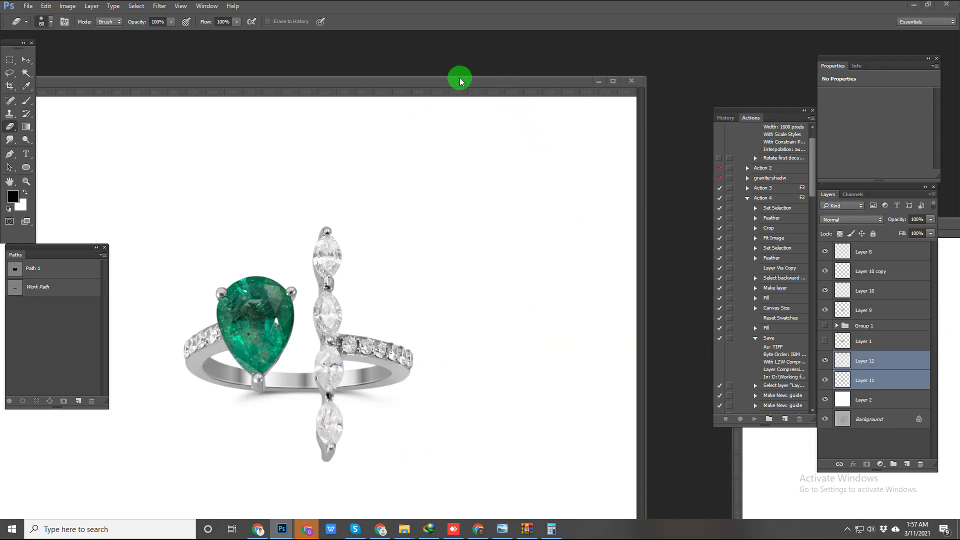
drag(457, 79, 505, 49)
alt+click(825, 380)
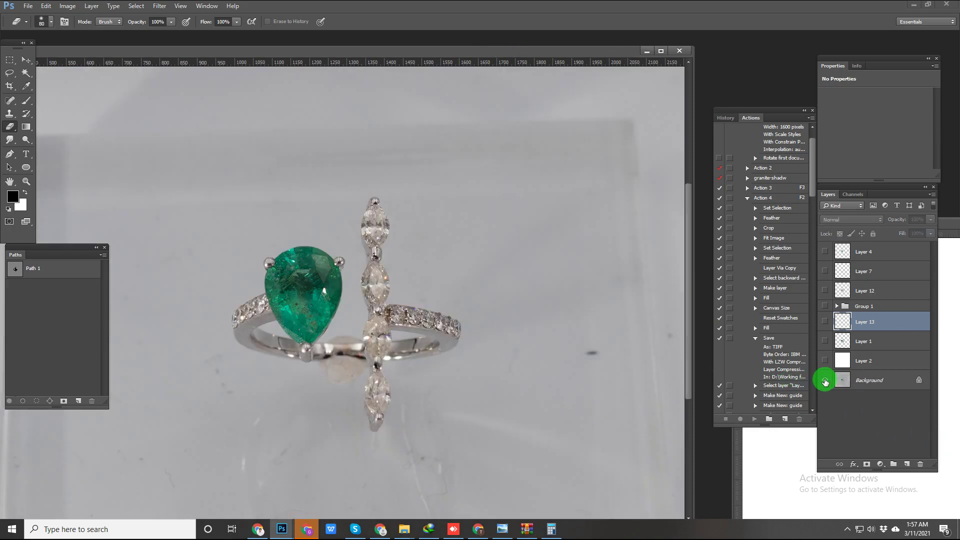
scroll(429, 401, up, 3)
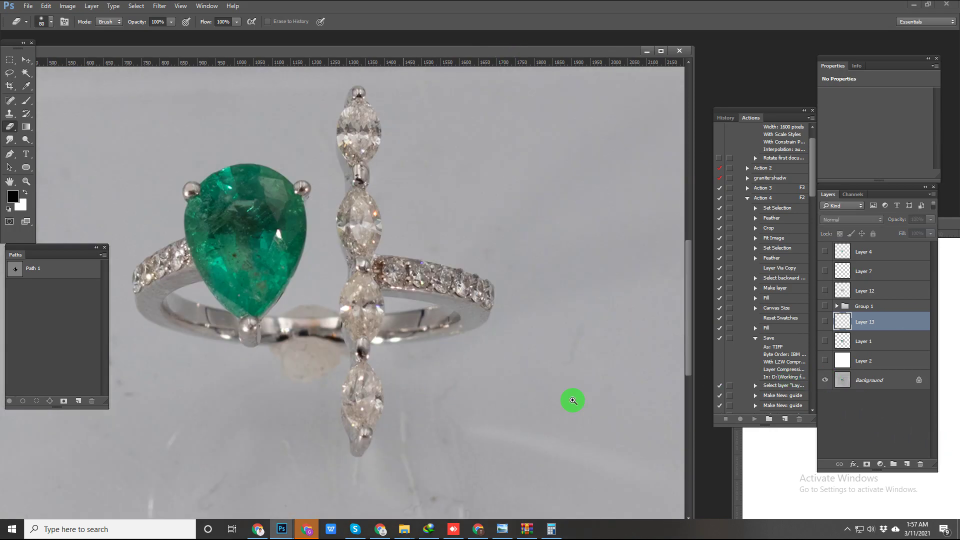
alt+click(826, 381)
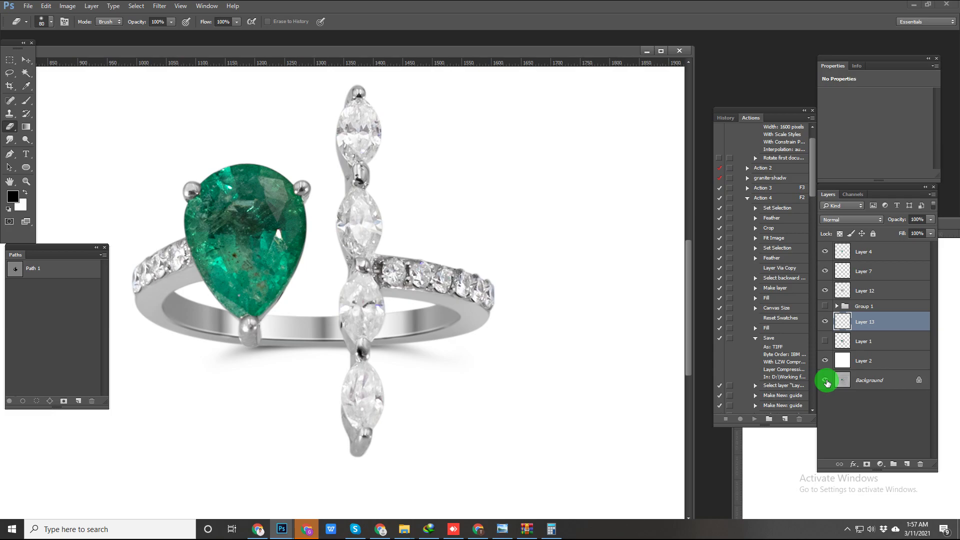
click(822, 295)
click(822, 295)
click(821, 295)
click(821, 295)
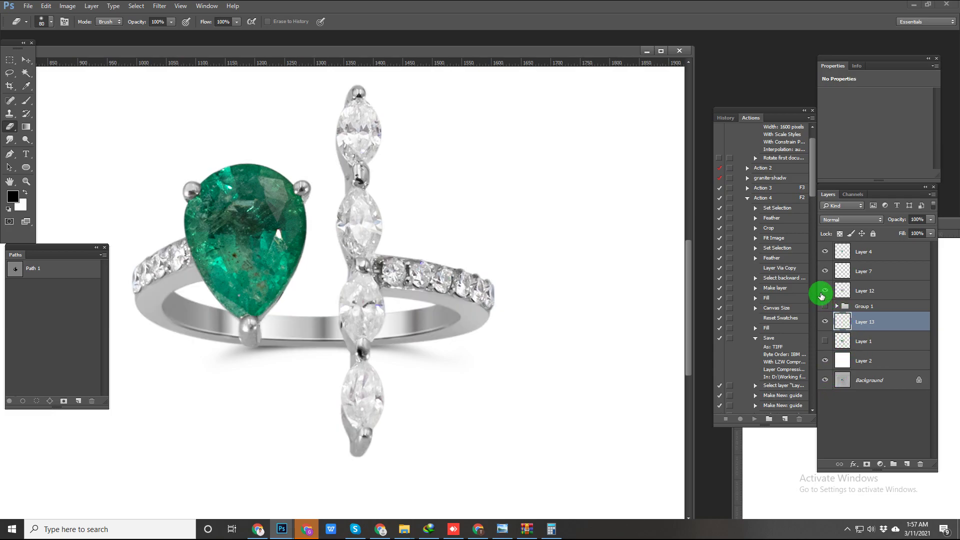
Step: Sharpen the emerald ring's Layer 12 with Unsharp Mask at an amount of about 49%, radius 8.3 pixels and threshold 0
click(873, 291)
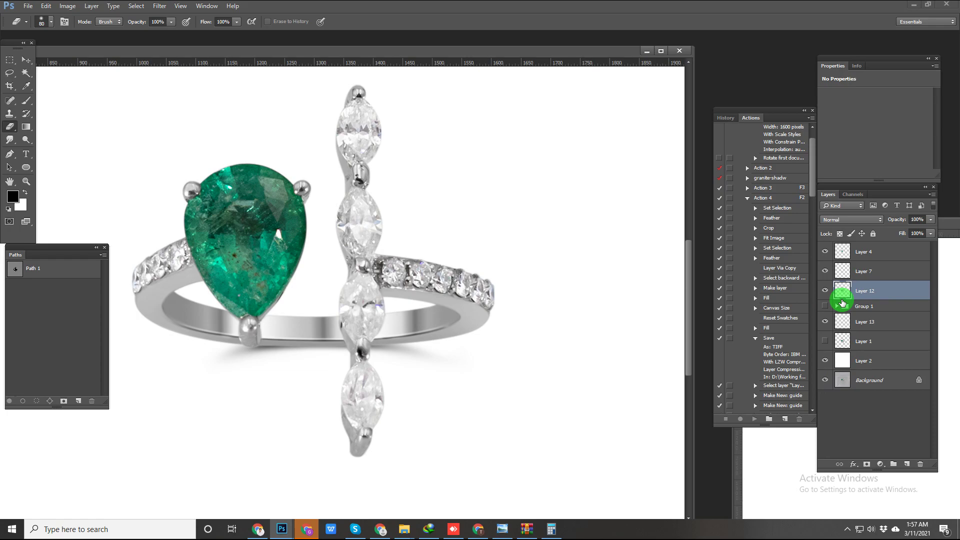
click(164, 6)
mouse_move(180, 173)
click(320, 220)
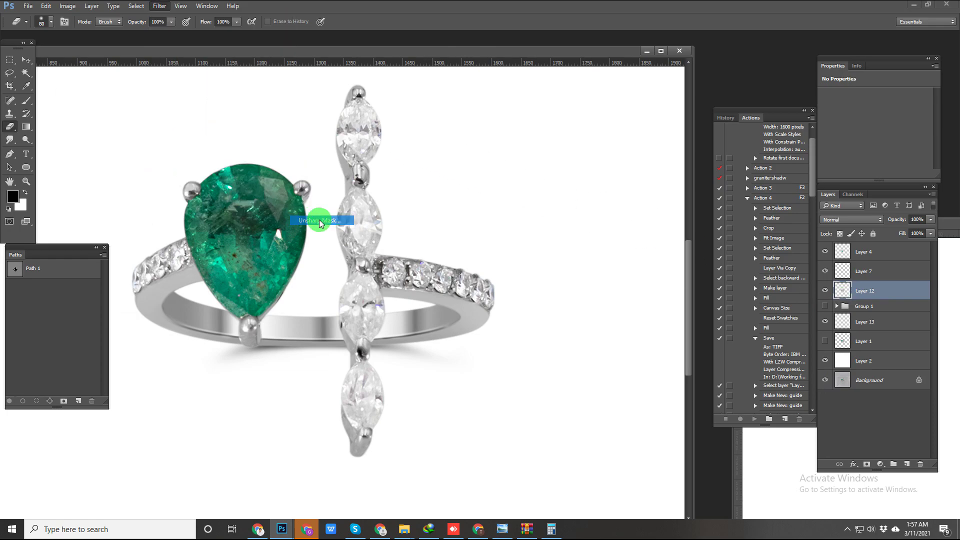
drag(166, 89, 625, 95)
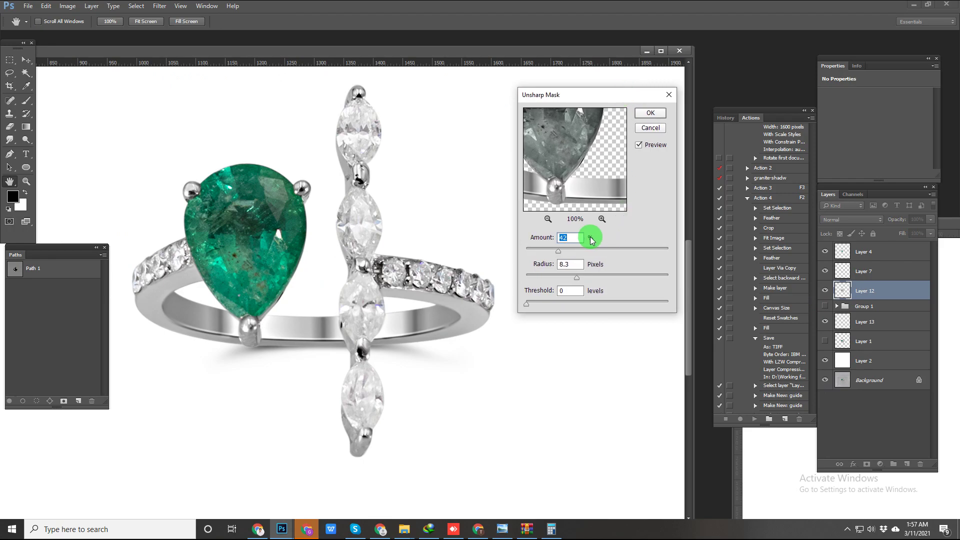
mouse_move(561, 253)
mouse_down()
mouse_move(613, 253)
mouse_move(560, 257)
mouse_up()
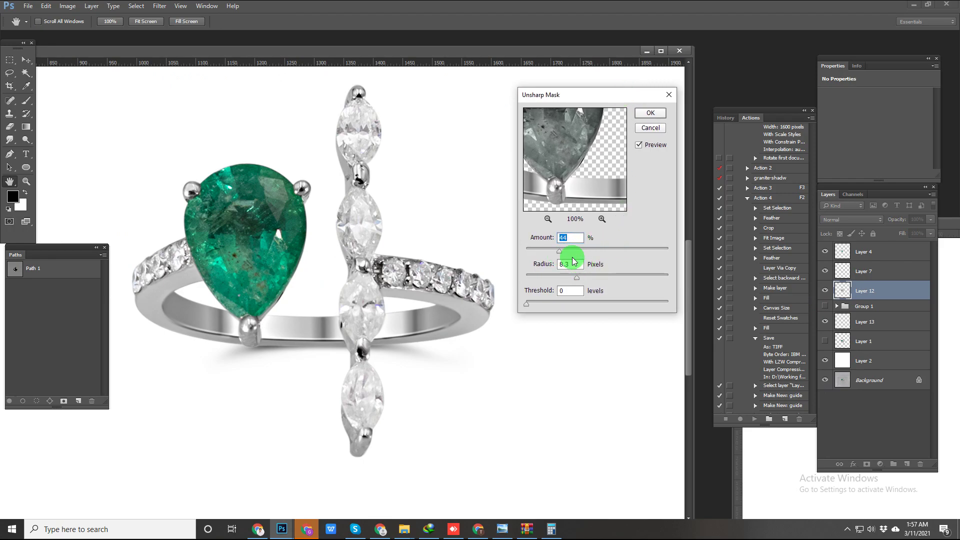
text(64)
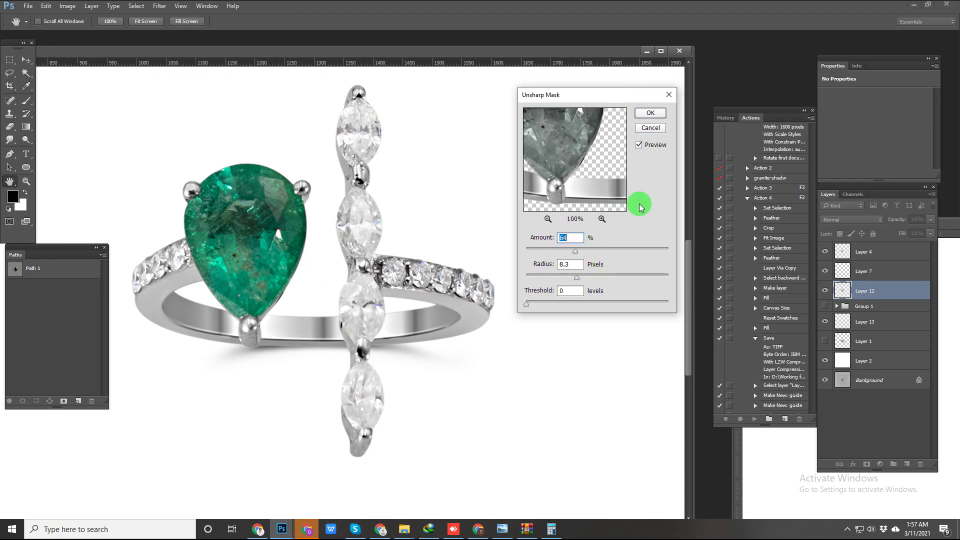
click(640, 145)
click(639, 145)
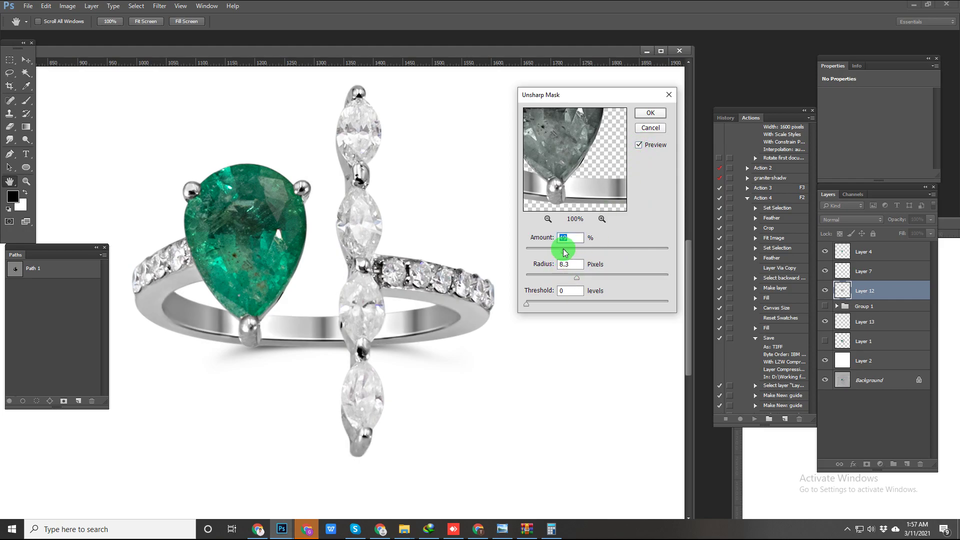
key(Return)
key(e)
Step: Repeat the Unsharp Mask on Layer 9 of the crossover baguette ring and on Layer 10 of _MG_3916.tif
key(ctrl+Tab)
key(ctrl+Tab)
click(865, 310)
click(416, 371)
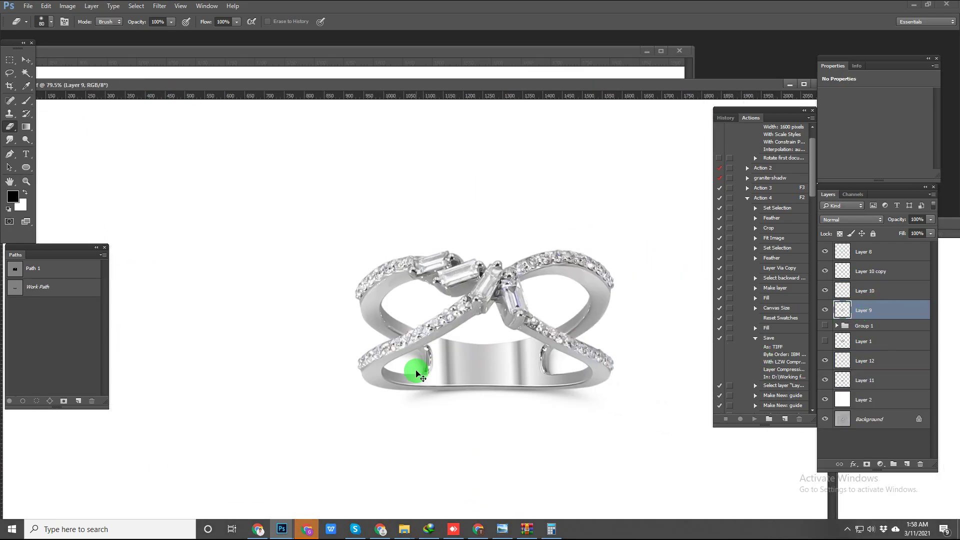
drag(959, 223, 473, 86)
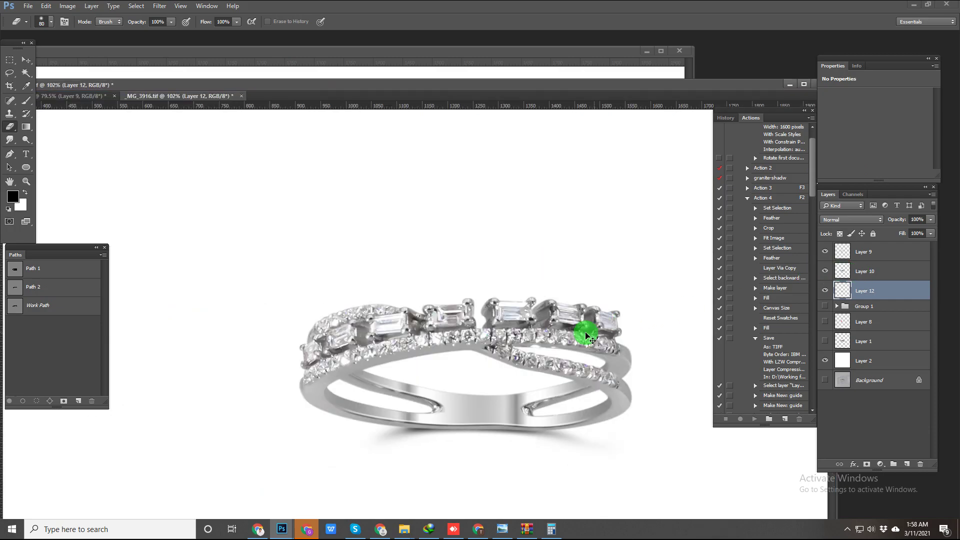
click(852, 271)
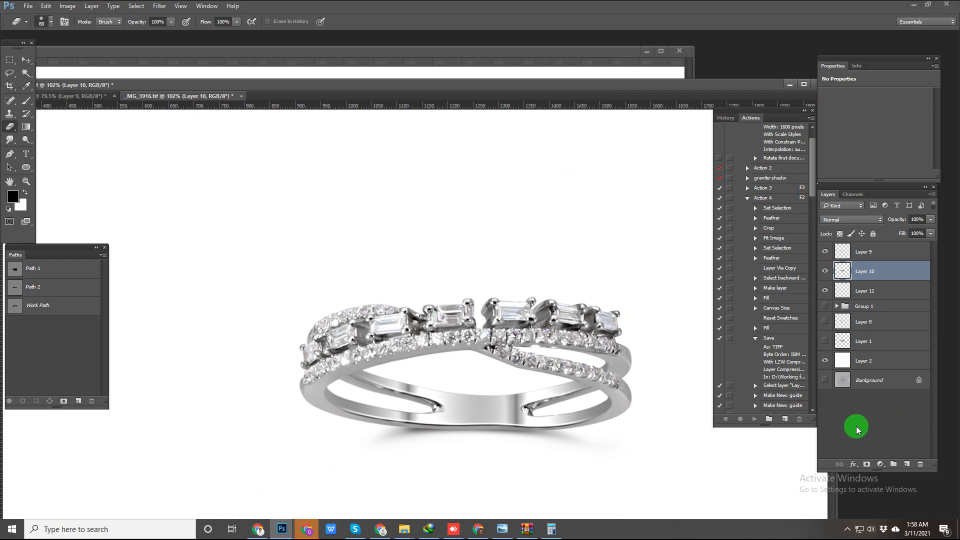
Step: Compare the retouched crossover ring and emerald ring with their original Background photos
key(ctrl+Tab)
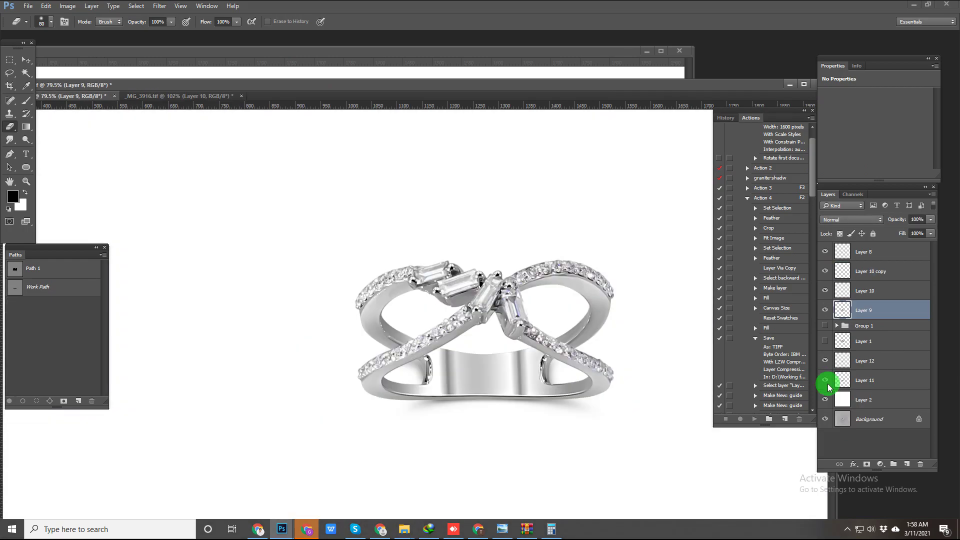
alt+click(827, 417)
alt+click(828, 417)
key(ctrl+Tab)
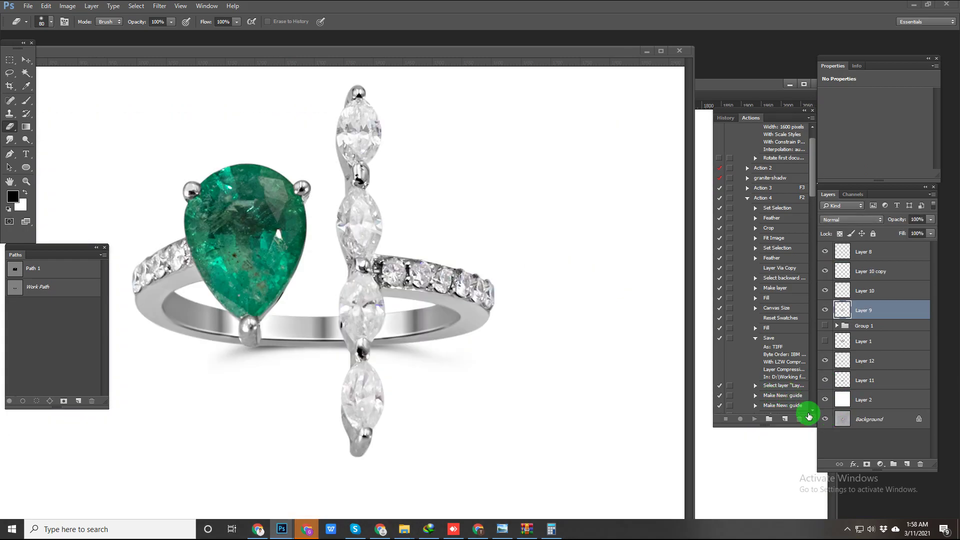
alt+click(825, 381)
alt+click(825, 381)
alt+click(825, 381)
alt+click(827, 381)
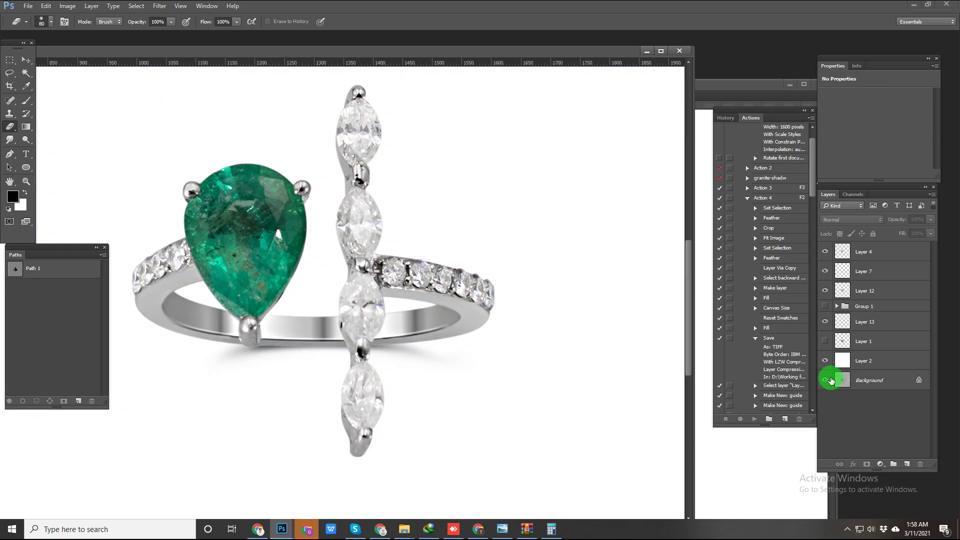